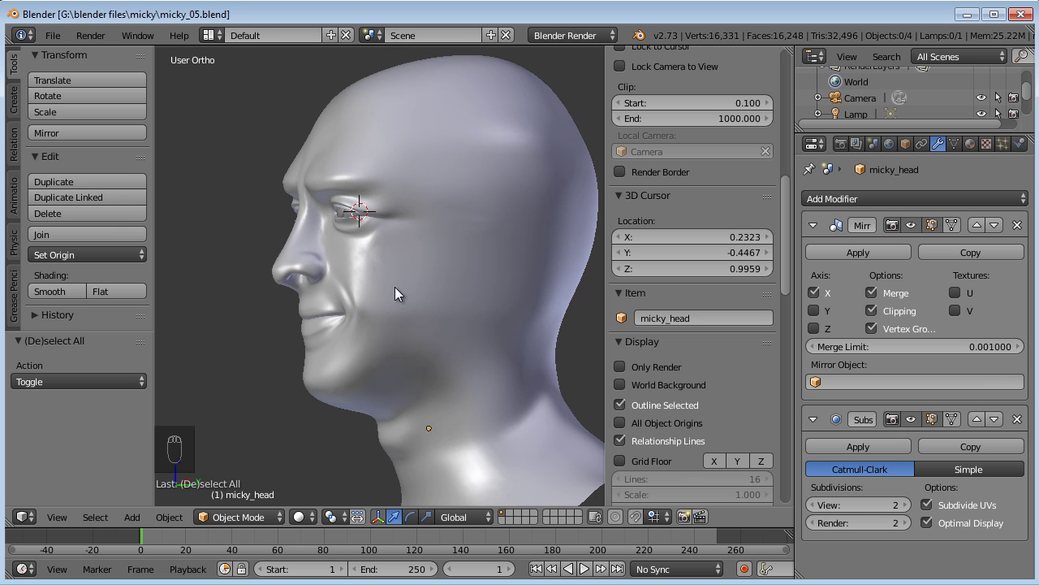
# Enter Edit Mode on the head mesh in a right-side wireframe view, framed around the ear in the reference photo
pyautogui.press('KP_3')
pyautogui.press('z')
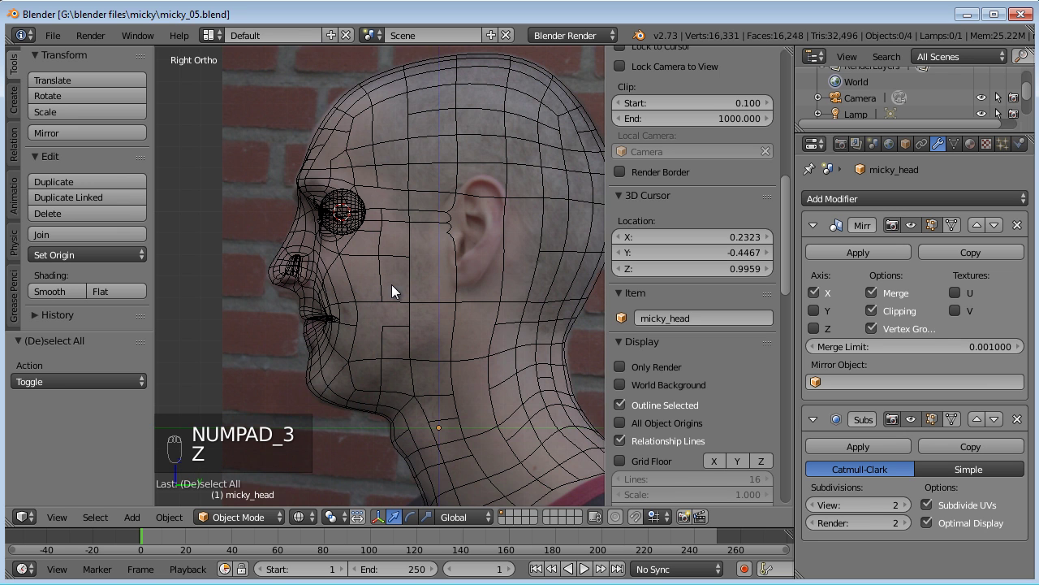
pyautogui.scroll(5, 386, 242)
pyautogui.rightClick(453, 162)
pyautogui.press('Tab')
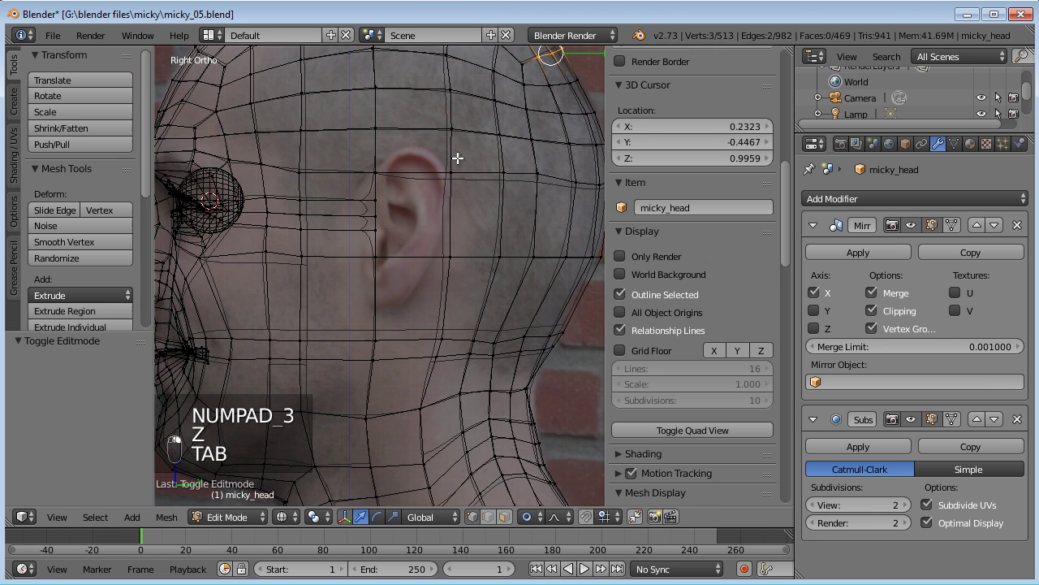
pyautogui.scroll(3, 474, 205)
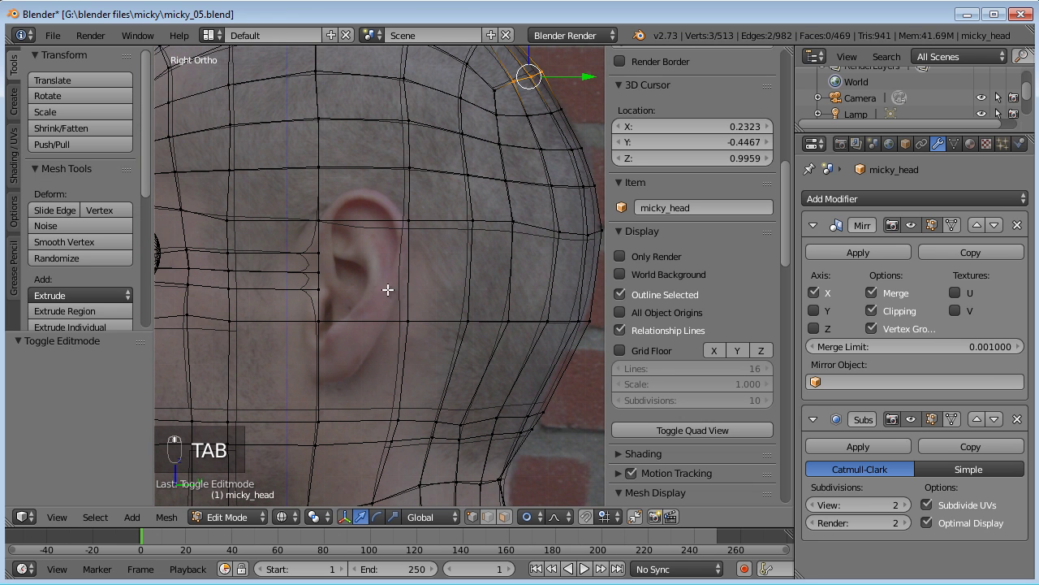
pyautogui.scroll(-5, 374, 275)
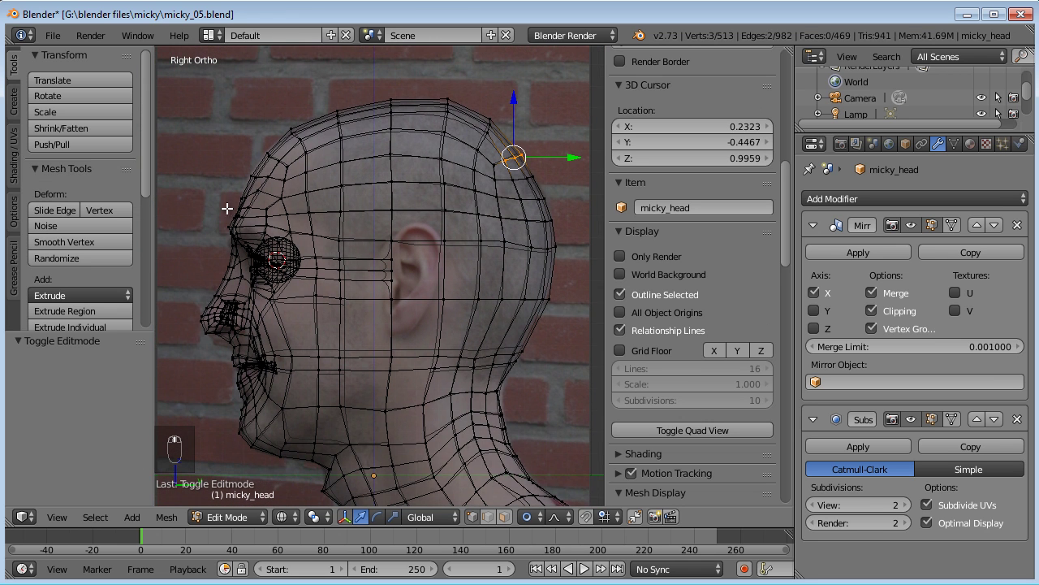
pyautogui.scroll(2, 378, 344)
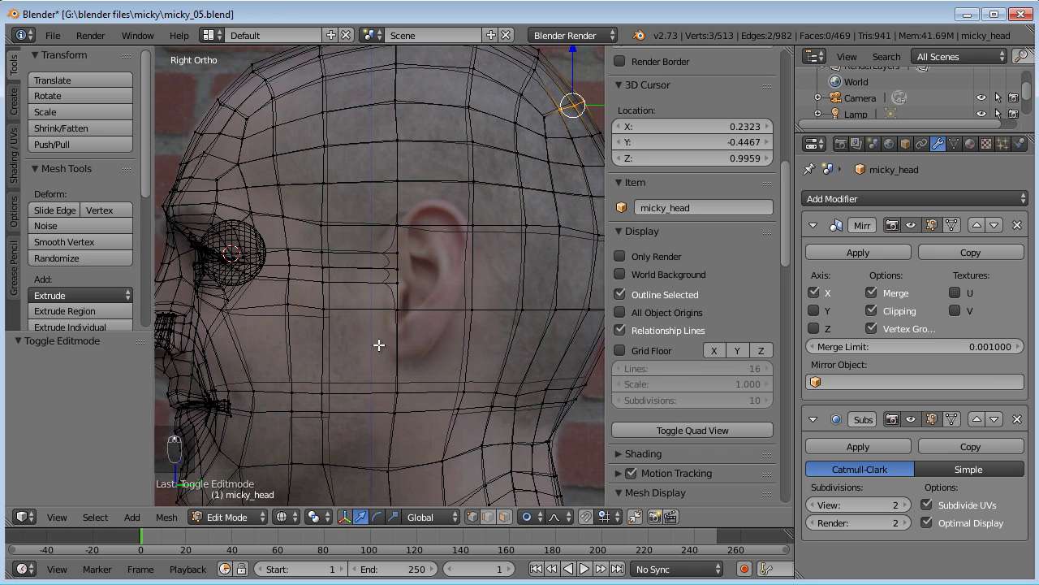
pyautogui.keyDown('shift'); pyautogui.moveTo(439, 278); pyautogui.dragTo(333, 279, button='middle'); pyautogui.keyUp('shift')
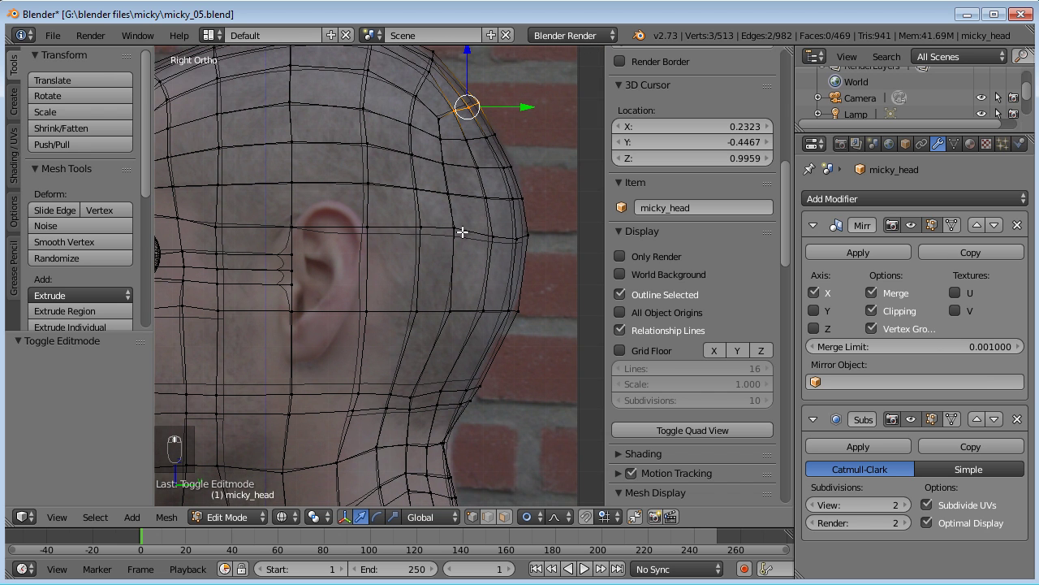
pyautogui.keyDown('shift'); pyautogui.moveTo(234, 285); pyautogui.dragTo(313, 241, button='middle'); pyautogui.keyUp('shift')
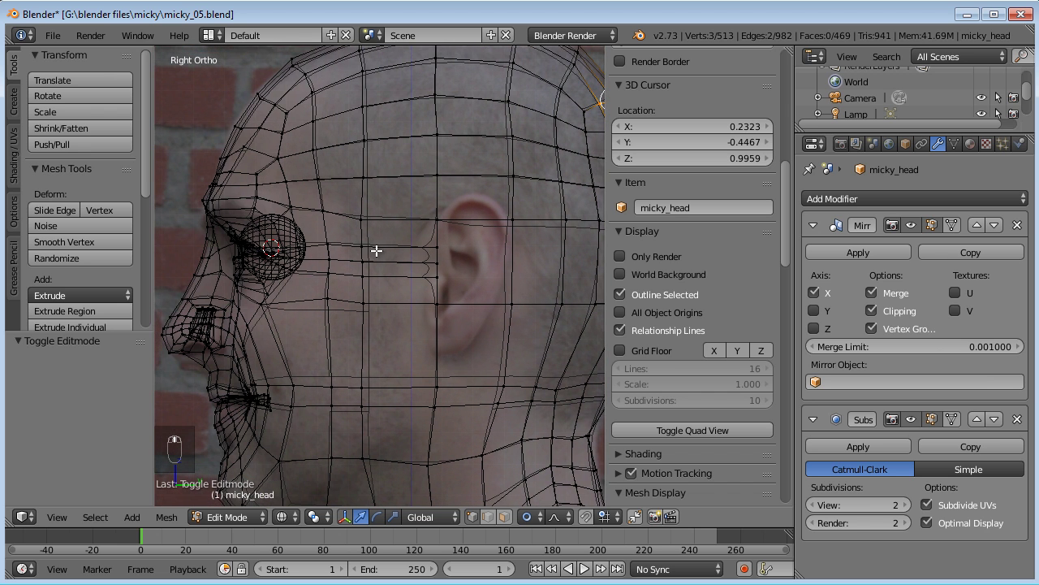
pyautogui.keyDown('shift'); pyautogui.moveTo(471, 269); pyautogui.dragTo(279, 246, button='middle'); pyautogui.keyUp('shift')
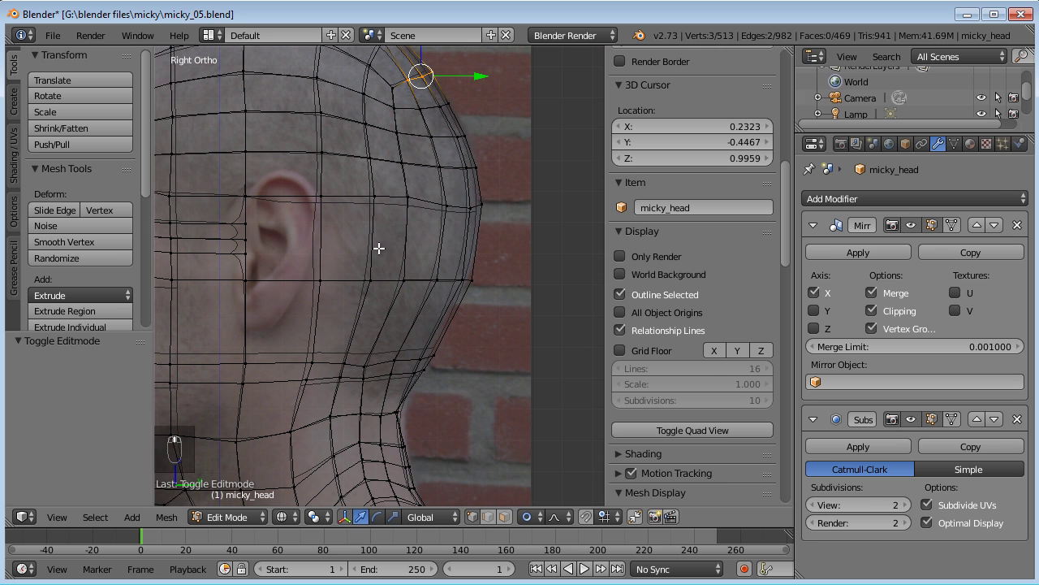
# Delete the single face that covers the ear area on the side of the head, working in face selection mode
pyautogui.press('a')
pyautogui.click(505, 516)
pyautogui.rightClick(271, 242)
pyautogui.keyDown('shift'); pyautogui.moveTo(289, 230); pyautogui.dragTo(363, 218, button='middle'); pyautogui.keyUp('shift')
pyautogui.scroll(-2, 410, 311)
pyautogui.keyDown('shift'); pyautogui.moveTo(368, 298); pyautogui.dragTo(413, 276, button='middle'); pyautogui.keyUp('shift')
pyautogui.scroll(3, 414, 277)
pyautogui.moveTo(321, 272)
pyautogui.mouseDown(button='middle')
pyautogui.moveTo(404, 269)
pyautogui.moveTo(405, 251)
pyautogui.moveTo(239, 249)
pyautogui.moveTo(384, 309)
pyautogui.moveTo(425, 295)
pyautogui.moveTo(420, 420)
pyautogui.moveTo(350, 348)
pyautogui.moveTo(352, 300)
pyautogui.moveTo(341, 341)
pyautogui.mouseUp(button='middle')
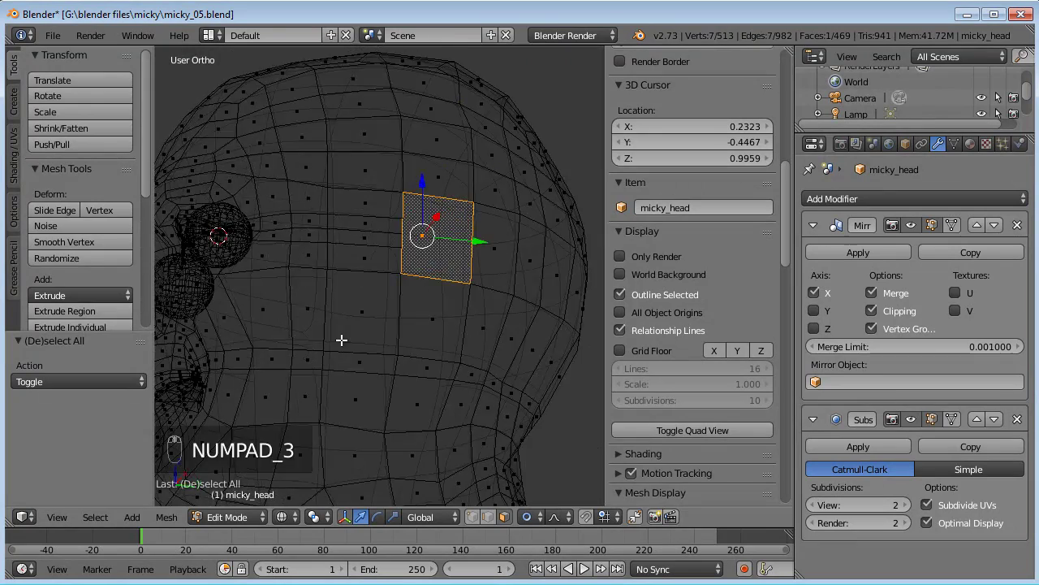
pyautogui.press('KP_3')
pyautogui.press('z')
pyautogui.scroll(2, 465, 347)
pyautogui.press('Delete')
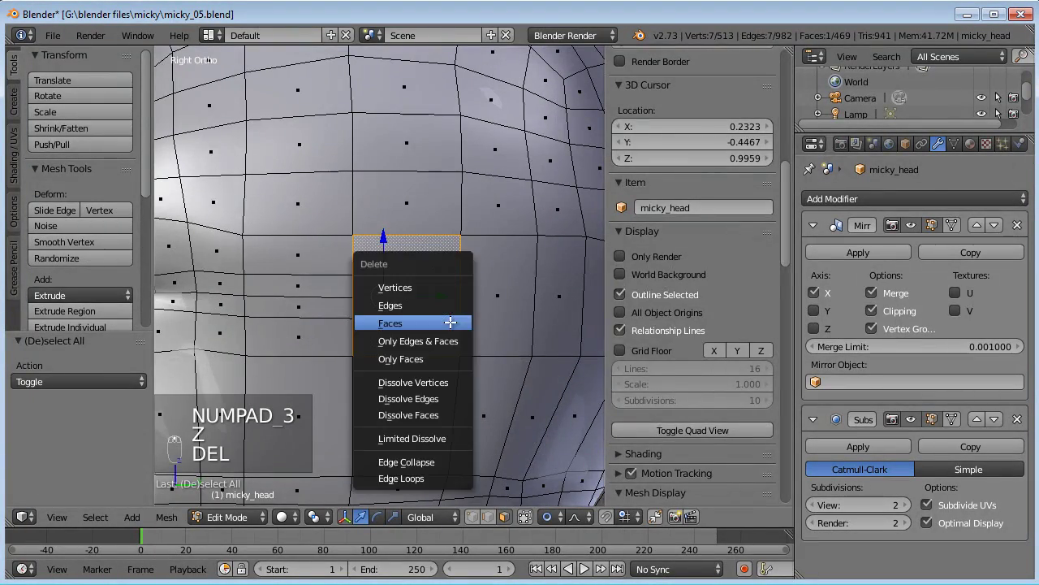
pyautogui.click(450, 323)
# Switch to edge selection and add a loop cut with 3 cuts from the ear opening around the back of the head
pyautogui.keyDown('shift'); pyautogui.moveTo(466, 304); pyautogui.dragTo(392, 288, button='middle'); pyautogui.keyUp('shift')
pyautogui.click(490, 517)
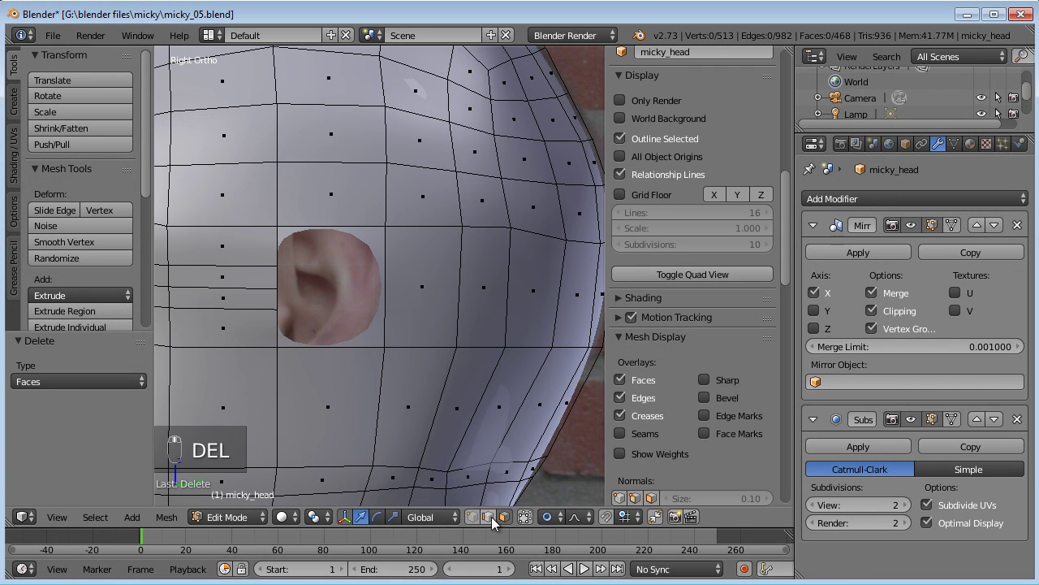
pyautogui.hotkey('ctrl', 'r')
pyautogui.scroll(1, 393, 295)
pyautogui.click(393, 295)
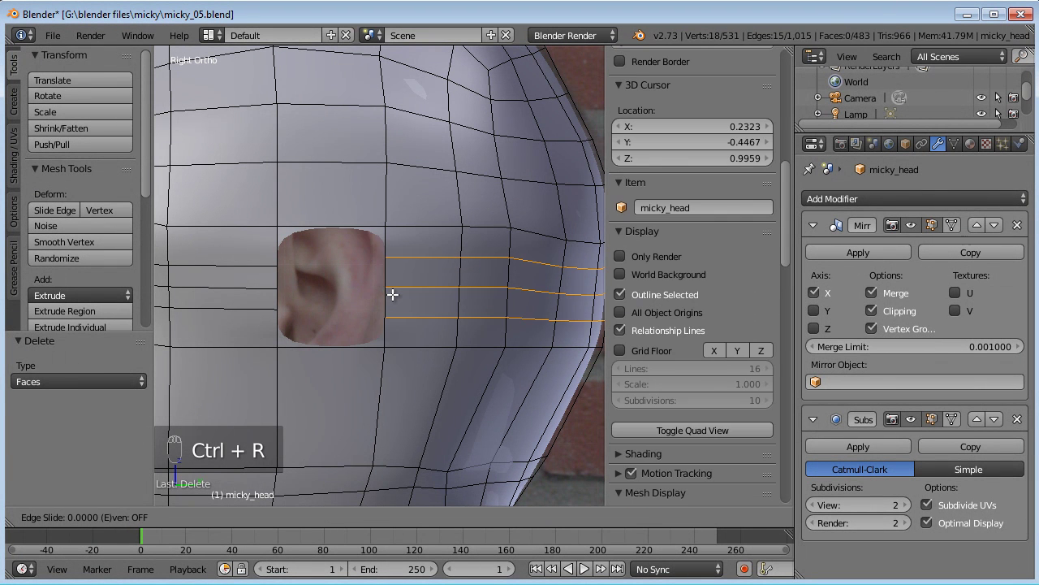
pyautogui.click(395, 295)
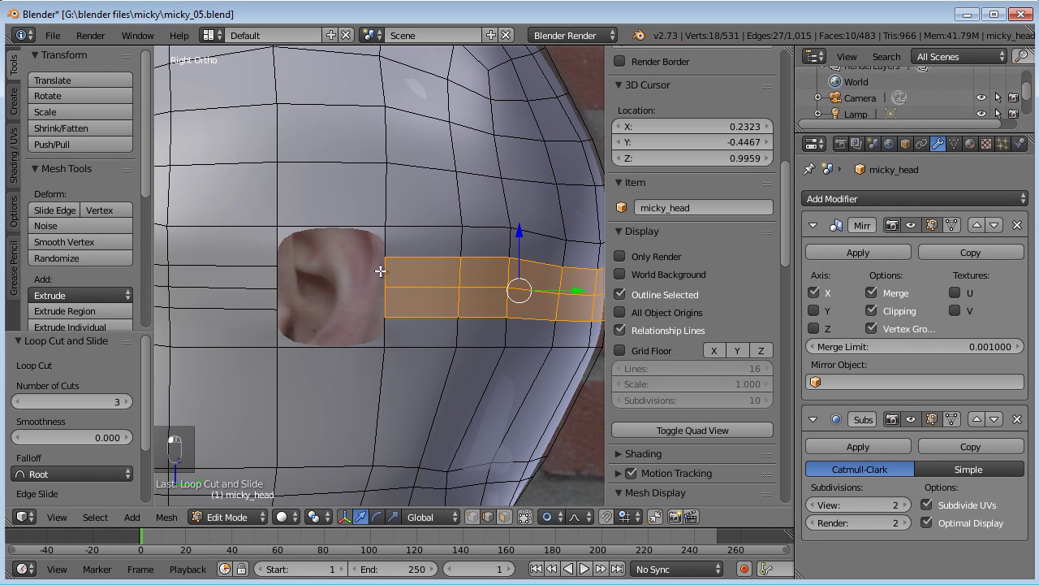
# Close the ear opening by filling new faces between its front and rear edges
pyautogui.rightClick(380, 272)
pyautogui.keyDown('shift'); pyautogui.rightClick(279, 279); pyautogui.keyUp('shift')
pyautogui.press('f')
pyautogui.rightClick(387, 297)
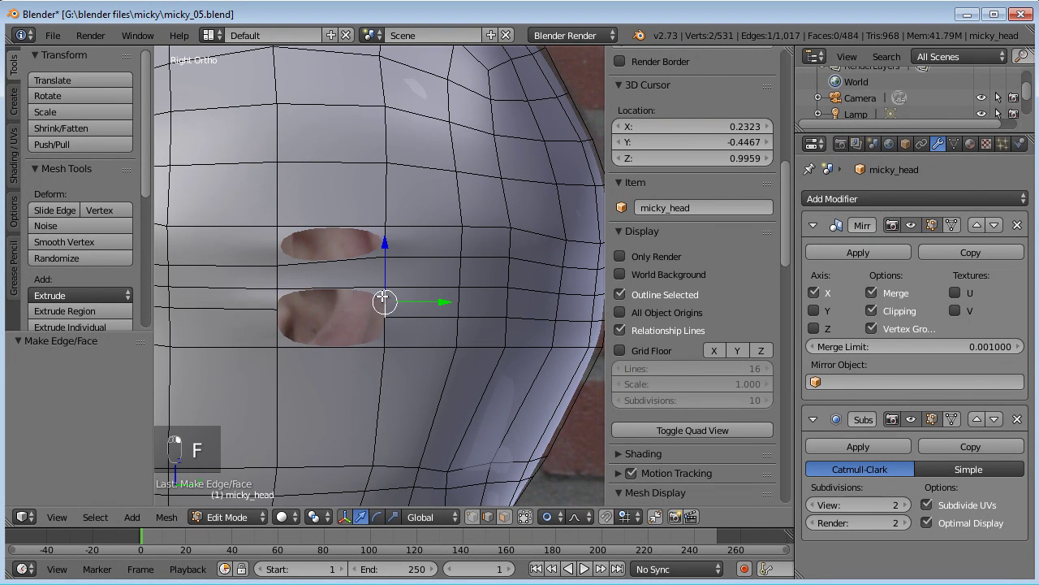
pyautogui.press('f')
pyautogui.press('f')
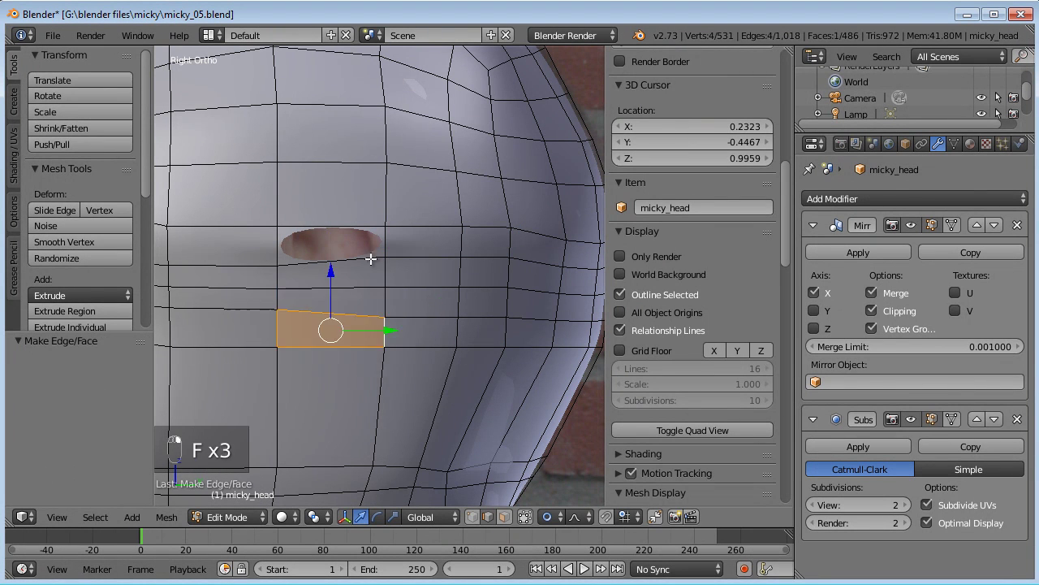
pyautogui.keyDown('shift'); pyautogui.rightClick(262, 247); pyautogui.keyUp('shift')
pyautogui.press('f')
# Return the head to the right-side wireframe view with nothing hidden of the reference ear, and switch to vertex selection
pyautogui.press('a')
pyautogui.scroll(-4, 371, 302)
pyautogui.keyDown('shift'); pyautogui.moveTo(382, 306); pyautogui.dragTo(430, 250, button='middle'); pyautogui.keyUp('shift')
pyautogui.press('KP_3')
pyautogui.press('z')
pyautogui.scroll(6, 430, 249)
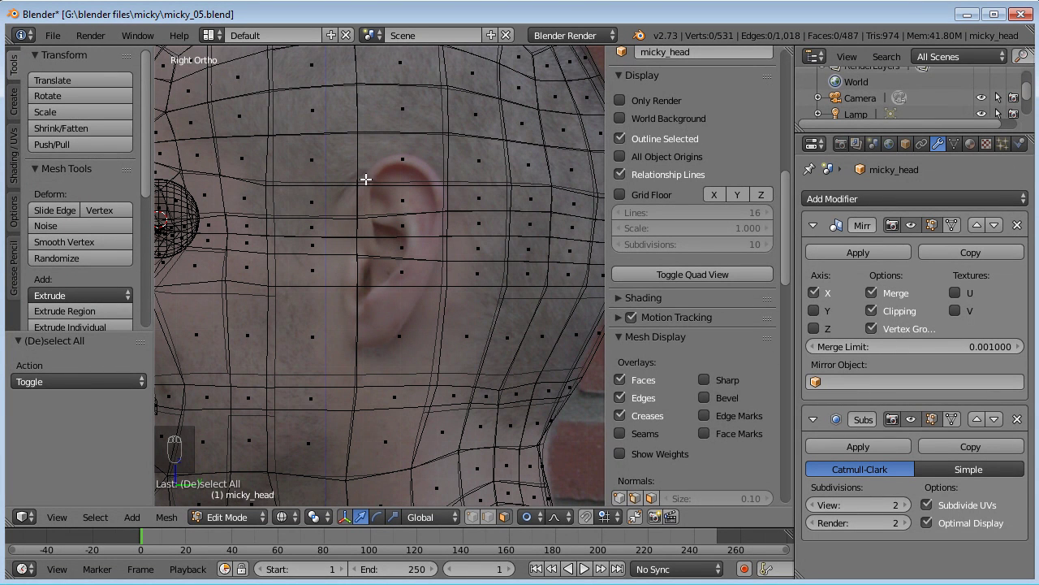
pyautogui.rightClick(378, 211)
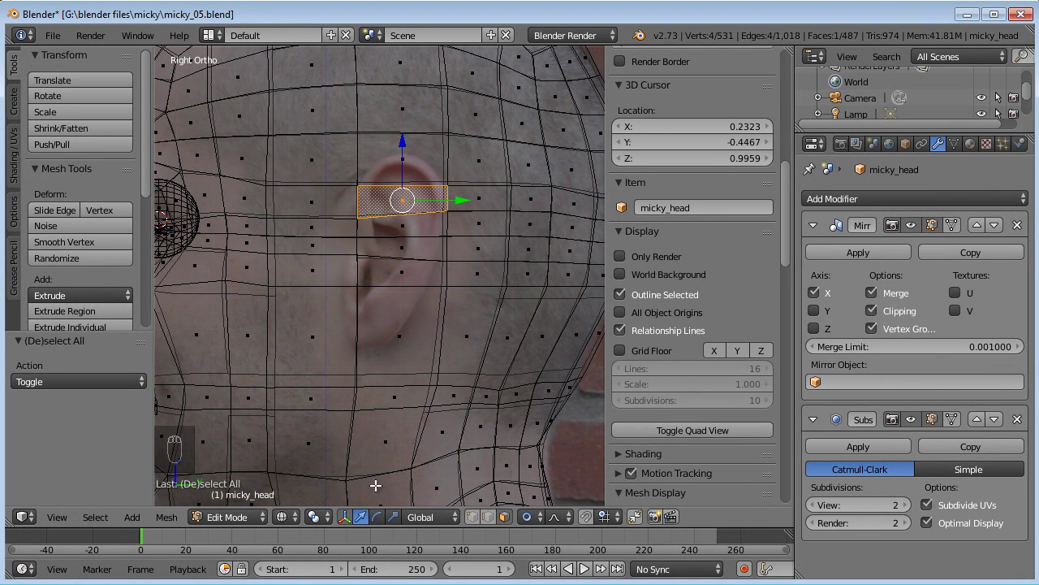
pyautogui.click(471, 516)
pyautogui.keyDown('shift'); pyautogui.moveTo(246, 309); pyautogui.dragTo(402, 302, button='middle'); pyautogui.keyUp('shift')
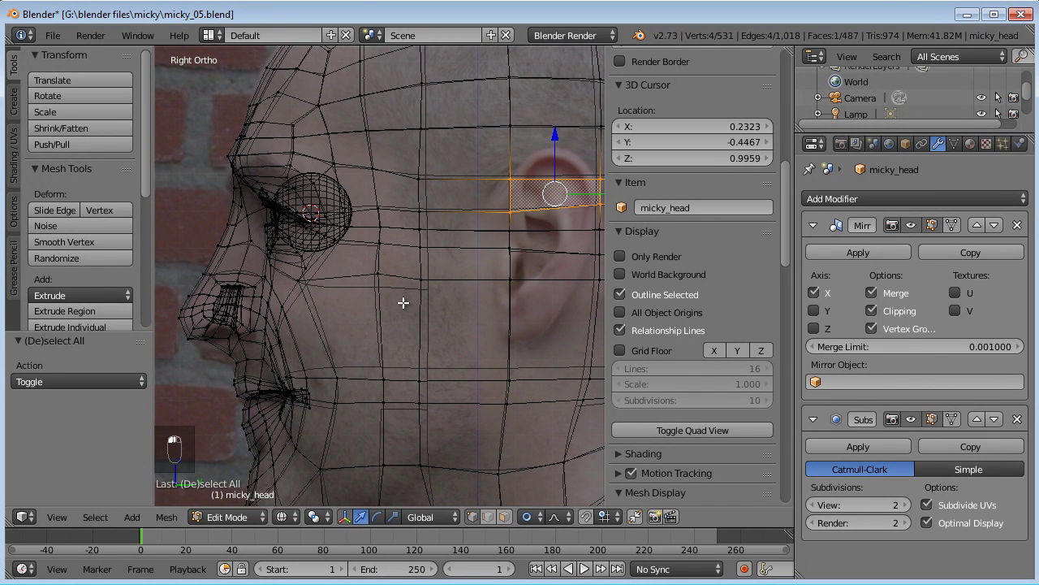
pyautogui.hotkey('ctrl', 'r')
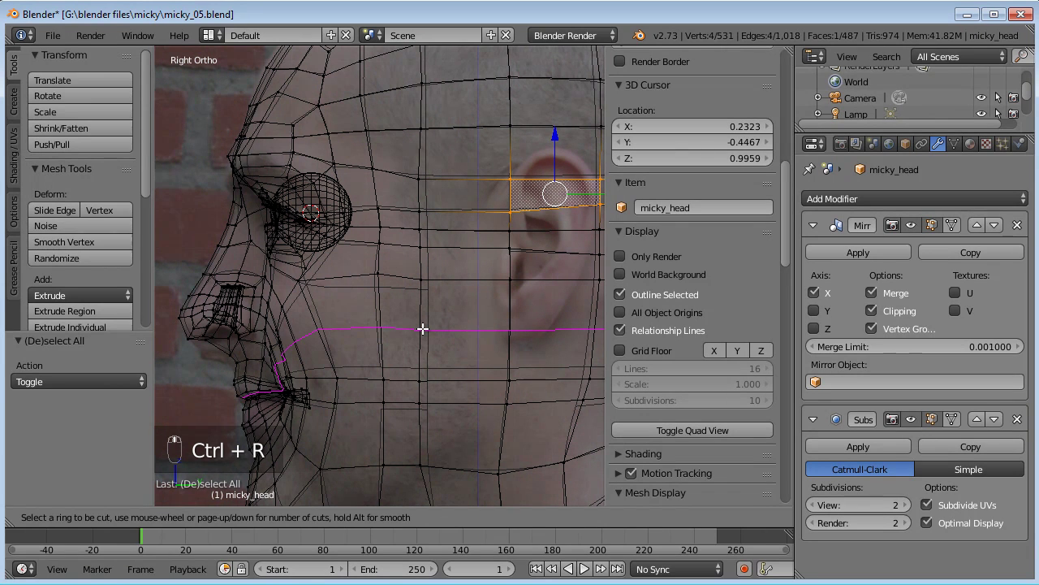
pyautogui.rightClick(423, 328)
# Raise the vertices beneath the ear to the earlobe's lower edge and adjust the neighbouring vertices below and in front
pyautogui.keyDown('shift'); pyautogui.moveTo(511, 321); pyautogui.dragTo(379, 319, button='middle'); pyautogui.keyUp('shift')
pyautogui.rightClick(386, 378)
pyautogui.press('g')
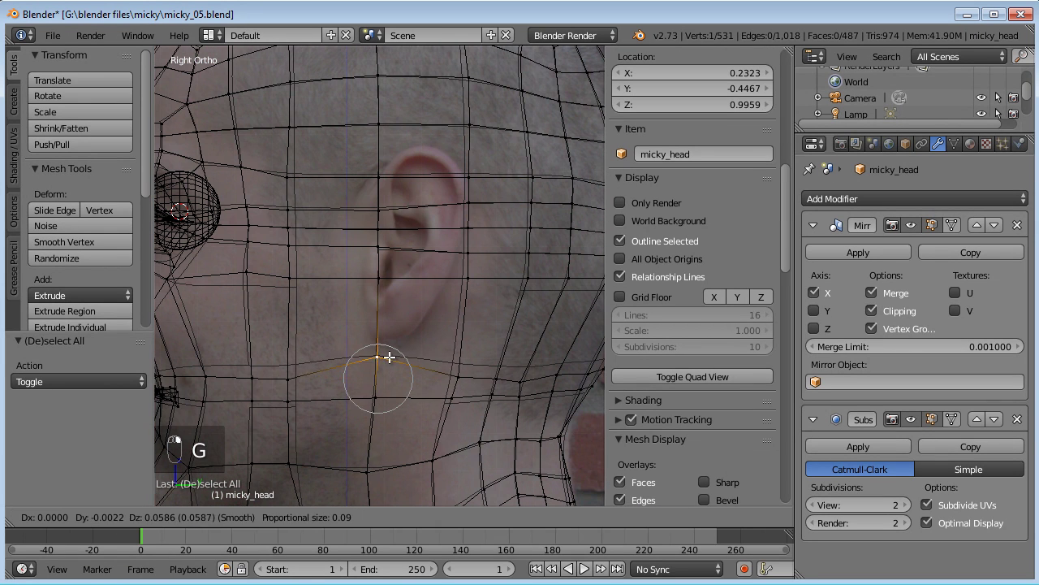
pyautogui.click(384, 341)
pyautogui.press('g')
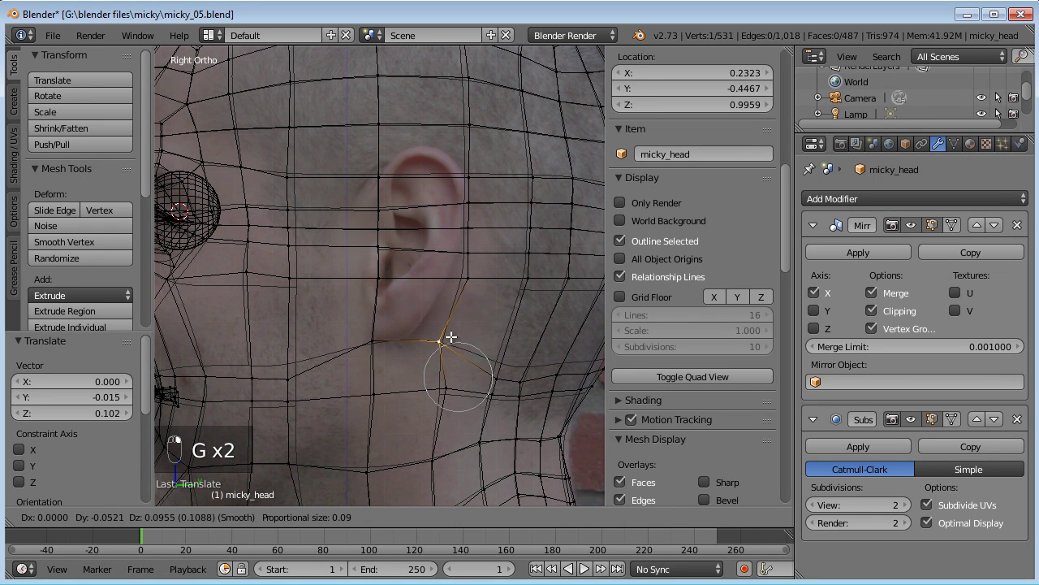
pyautogui.click(445, 332)
pyautogui.rightClick(453, 390)
pyautogui.press('g')
pyautogui.click(433, 396)
pyautogui.rightClick(301, 378)
pyautogui.press('g')
pyautogui.click(282, 439)
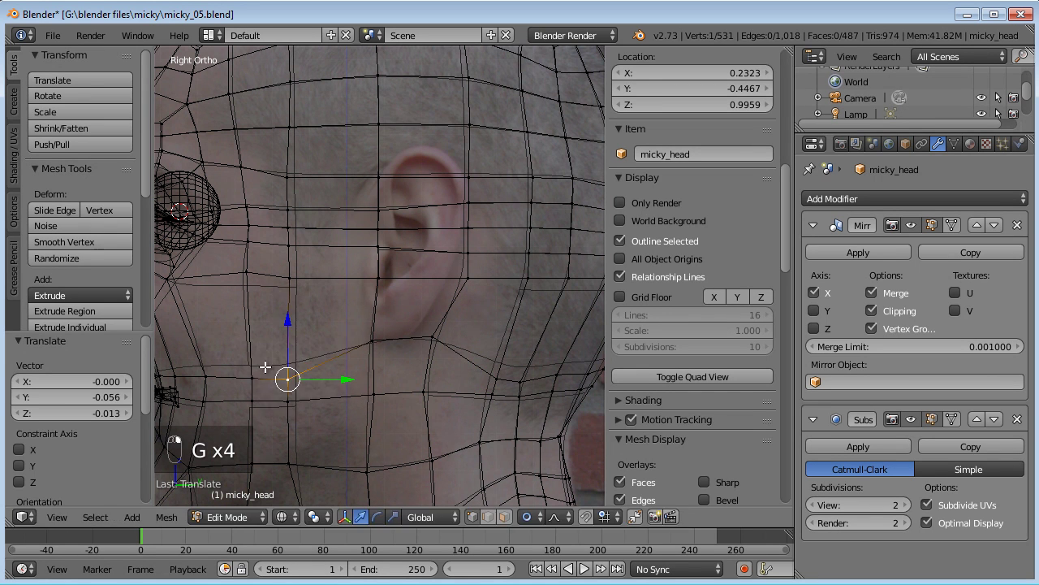
# Smooth the cheek vertices between the mouth and the earlobe with a factor of 0.5 and 5 repeats
pyautogui.press('a')
pyautogui.keyDown('shift'); pyautogui.moveTo(293, 380); pyautogui.dragTo(348, 324, button='middle'); pyautogui.keyUp('shift')
pyautogui.press('c')
pyautogui.moveTo(339, 325)
pyautogui.mouseDown()
pyautogui.moveTo(280, 332)
pyautogui.moveTo(357, 343)
pyautogui.mouseUp()
pyautogui.press('w')
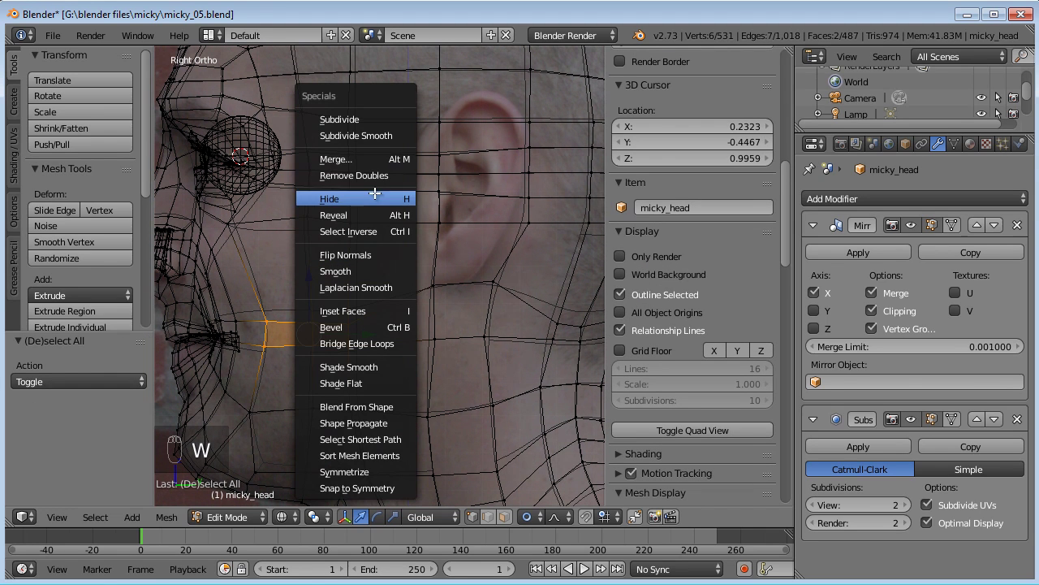
pyautogui.click(374, 271)
# Move the row of cheek vertices from the mouth corner toward the earlobe slightly upward to even out the edge flow
pyautogui.rightClick(246, 316)
pyautogui.press('g')
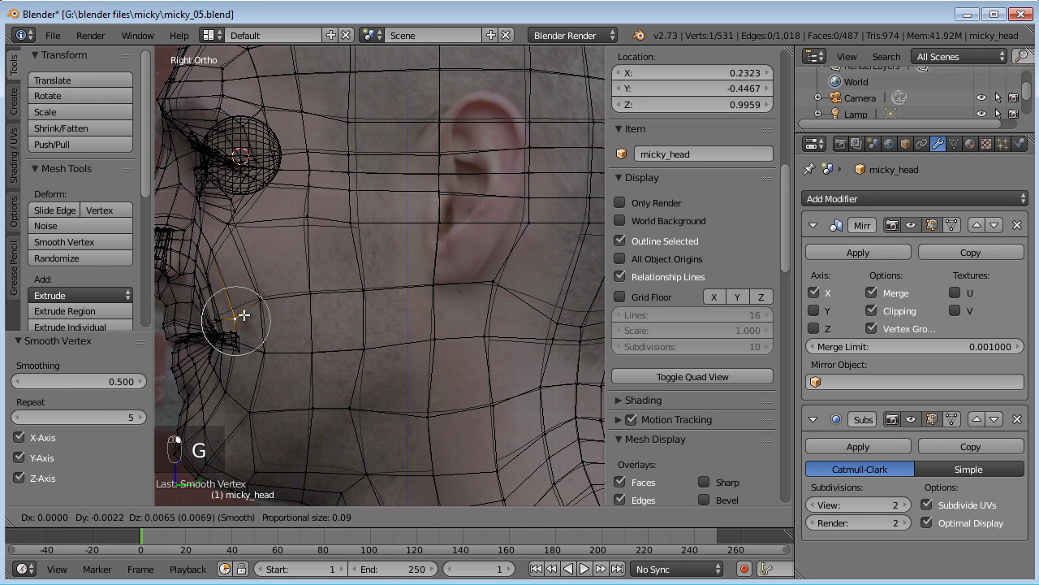
pyautogui.click(244, 307)
pyautogui.rightClick(261, 300)
pyautogui.press('g')
pyautogui.click(267, 294)
pyautogui.rightClick(320, 295)
pyautogui.press('g')
pyautogui.click(324, 289)
pyautogui.press('g')
pyautogui.click(367, 276)
# Reposition the two vertices on the jaw below the front of the ear
pyautogui.rightClick(370, 344)
pyautogui.rightClick(365, 401)
pyautogui.press('g')
pyautogui.click(385, 399)
pyautogui.rightClick(369, 351)
pyautogui.press('g')
pyautogui.click(375, 348)
# Adjust the vertices in front of and directly beneath the earlobe to follow the ear in the photo
pyautogui.rightClick(363, 279)
pyautogui.press('g')
pyautogui.click(384, 291)
pyautogui.press('g')
pyautogui.click(434, 281)
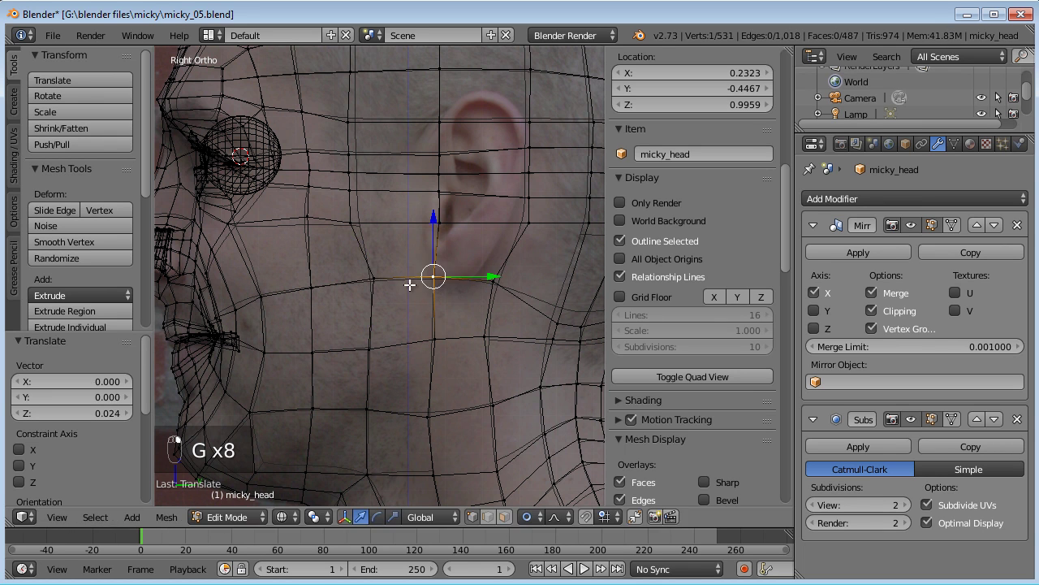
pyautogui.press('g')
pyautogui.click(360, 230)
# Shift the vertices along the ear's rear side forward, from below the earlobe up to mid-ear
pyautogui.rightClick(486, 281)
pyautogui.press('g')
pyautogui.click(467, 284)
pyautogui.rightClick(531, 228)
pyautogui.press('g')
pyautogui.click(510, 228)
pyautogui.rightClick(538, 191)
pyautogui.press('g')
pyautogui.click(530, 190)
pyautogui.rightClick(532, 171)
pyautogui.press('g')
pyautogui.click(529, 172)
# Add a single vertical loop cut through the middle of the ear area
pyautogui.keyDown('shift'); pyautogui.moveTo(524, 258); pyautogui.dragTo(525, 321, button='middle'); pyautogui.keyUp('shift')
pyautogui.hotkey('ctrl', 'r')
pyautogui.click(512, 147)
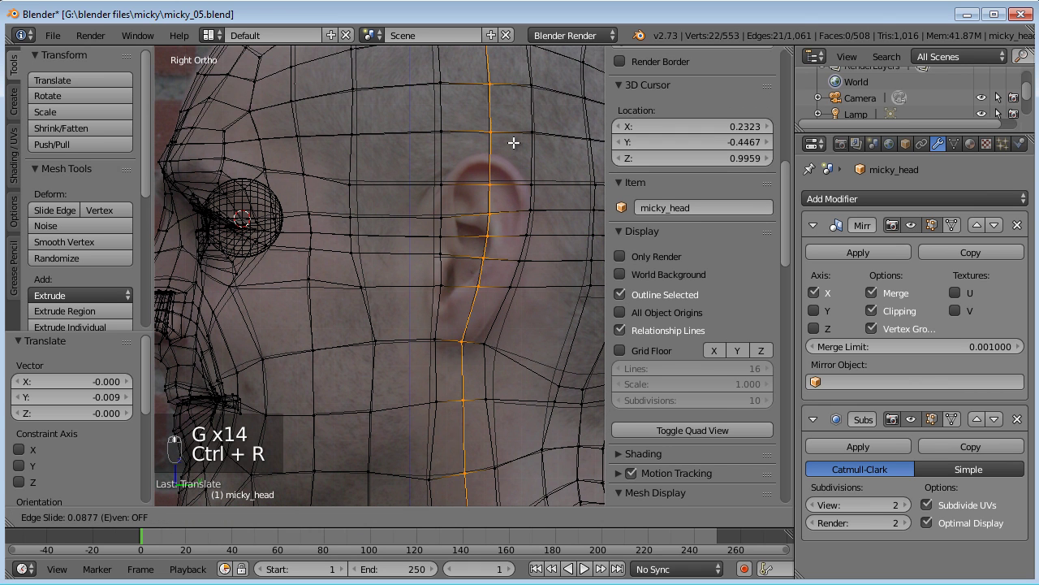
pyautogui.click(513, 144)
# Move the vertices behind the ear and at the lobe's rear outward to match the ear's rear outline in the photo
pyautogui.keyDown('shift'); pyautogui.moveTo(510, 316); pyautogui.dragTo(430, 323, button='middle'); pyautogui.keyUp('shift')
pyautogui.scroll(2, 430, 322)
pyautogui.rightClick(465, 302)
pyautogui.keyDown('shift'); pyautogui.rightClick(474, 262); pyautogui.keyUp('shift')
pyautogui.rightClick(483, 221)
pyautogui.press('g')
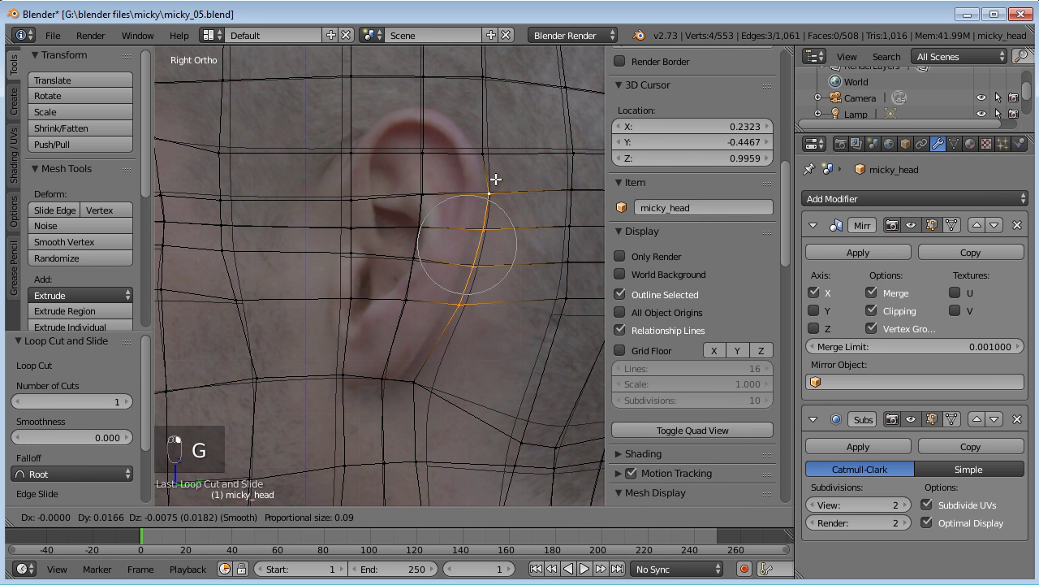
pyautogui.click(484, 155)
pyautogui.press('g')
pyautogui.click(498, 147)
pyautogui.rightClick(415, 382)
pyautogui.press('g')
pyautogui.click(480, 396)
# Reposition the lower vertices of the new edge loop inside the ear, down to the earlobe
pyautogui.rightClick(408, 301)
pyautogui.press('g')
pyautogui.click(448, 329)
pyautogui.rightClick(433, 266)
pyautogui.press('g')
pyautogui.click(436, 265)
pyautogui.rightClick(393, 382)
pyautogui.press('g')
pyautogui.click(387, 381)
# Move the upper vertices of the new edge loop backward to follow the curve of the ear's rim
pyautogui.rightClick(427, 231)
pyautogui.press('g')
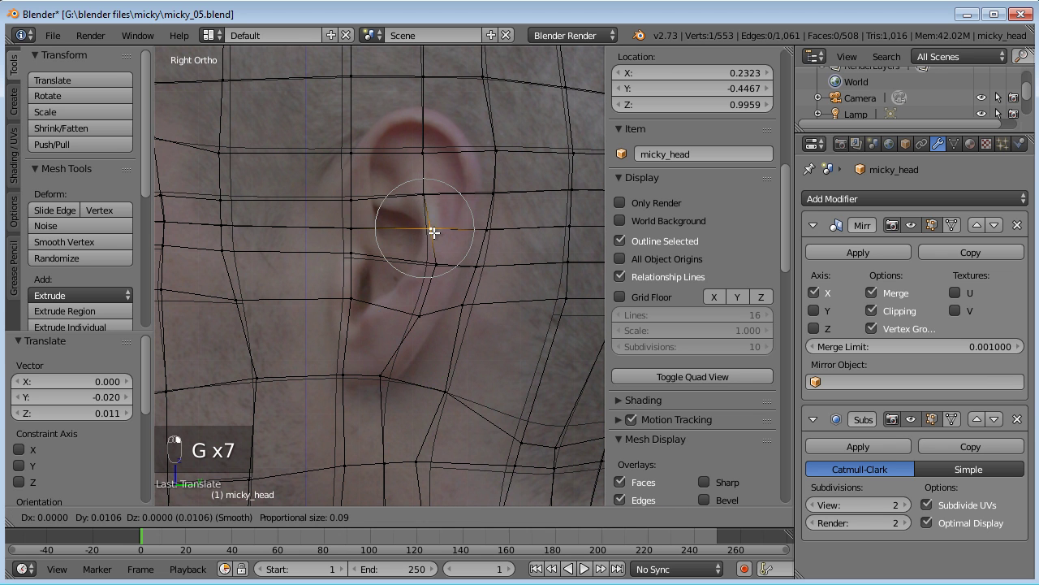
pyautogui.click(447, 227)
pyautogui.press('g')
pyautogui.click(457, 186)
pyautogui.rightClick(426, 153)
pyautogui.press('g')
pyautogui.click(452, 155)
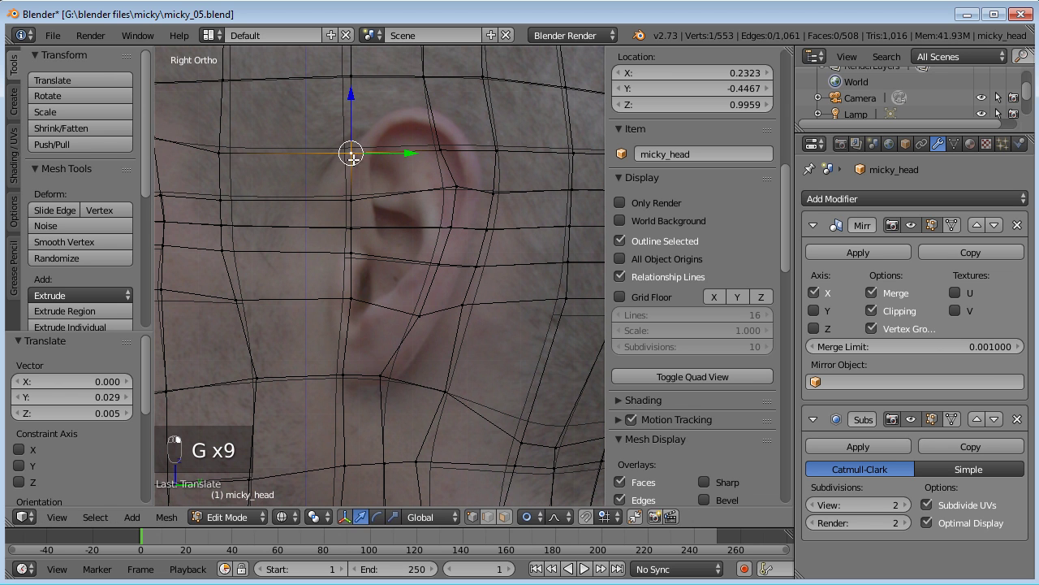
# Move the upper vertices along the ear's front edge slightly forward to match the photo
pyautogui.rightClick(352, 160)
pyautogui.press('g')
pyautogui.click(352, 162)
pyautogui.press('g')
pyautogui.click(346, 228)
pyautogui.press('g')
pyautogui.click(339, 228)
pyautogui.press('g')
pyautogui.click(351, 287)
pyautogui.rightClick(351, 290)
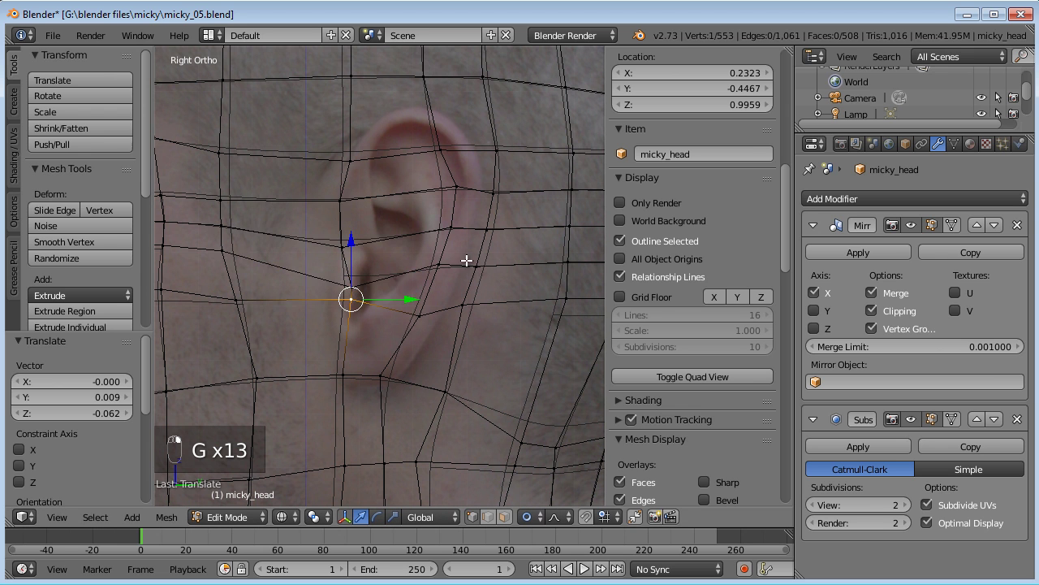
pyautogui.hotkey('ctrl', 'z')
pyautogui.hotkey('ctrl', 'z')
pyautogui.hotkey('ctrl', 'z')
# Move the two lower vertices on the ear's front edge forward, just ahead of the ear
pyautogui.press('g')
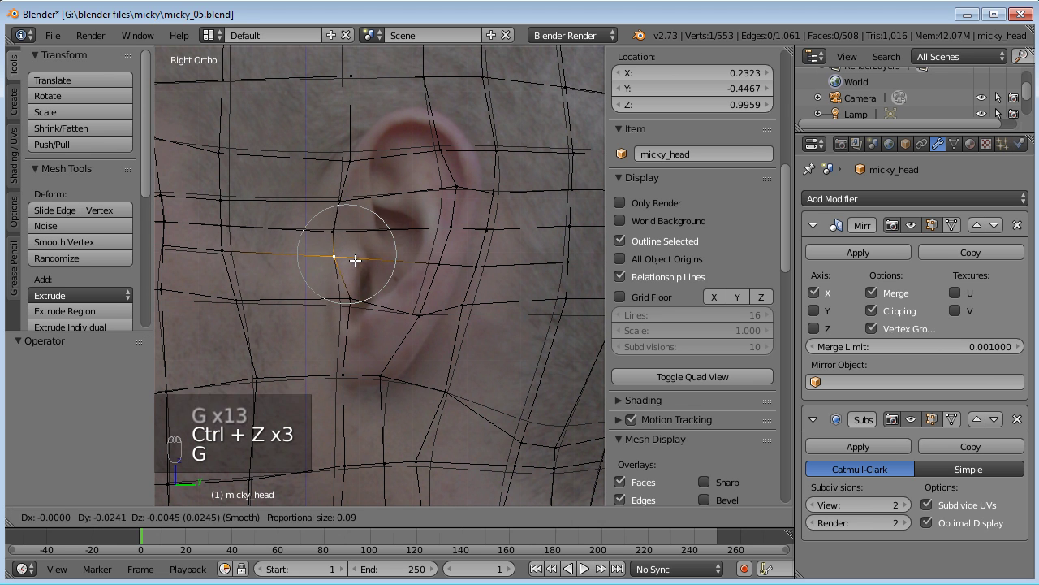
pyautogui.click(356, 261)
pyautogui.rightClick(348, 300)
pyautogui.press('g')
pyautogui.click(403, 301)
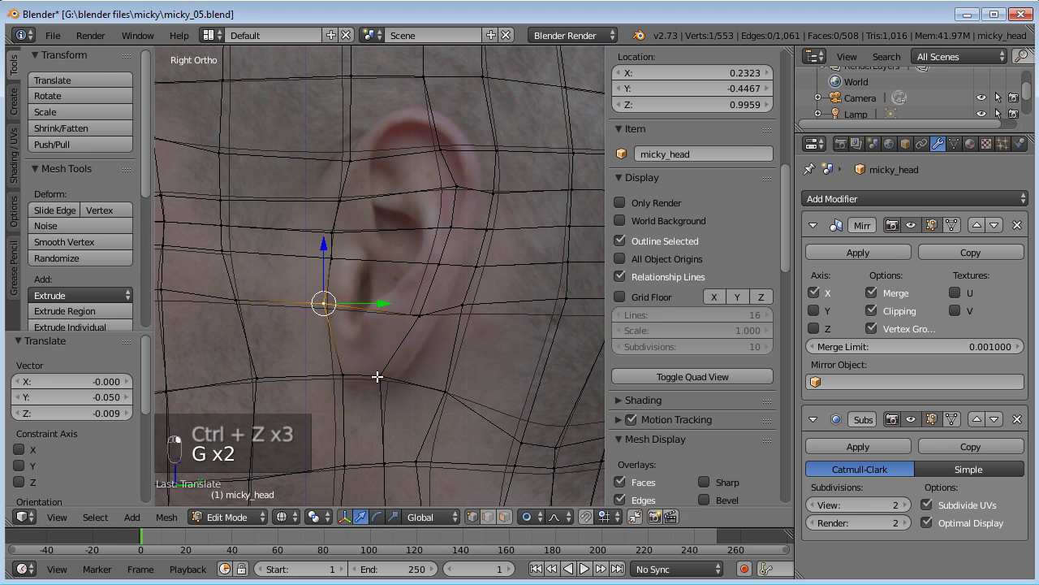
# Move the two vertices at the bottom of the earlobe slightly forward to fit its lower outline
pyautogui.rightClick(345, 372)
pyautogui.press('g')
pyautogui.click(339, 373)
pyautogui.rightClick(375, 372)
pyautogui.press('g')
pyautogui.click(369, 376)
# Select the five stacked faces inside the ear outline, from the earlobe up to the upper ear, in face selection mode
pyautogui.click(504, 516)
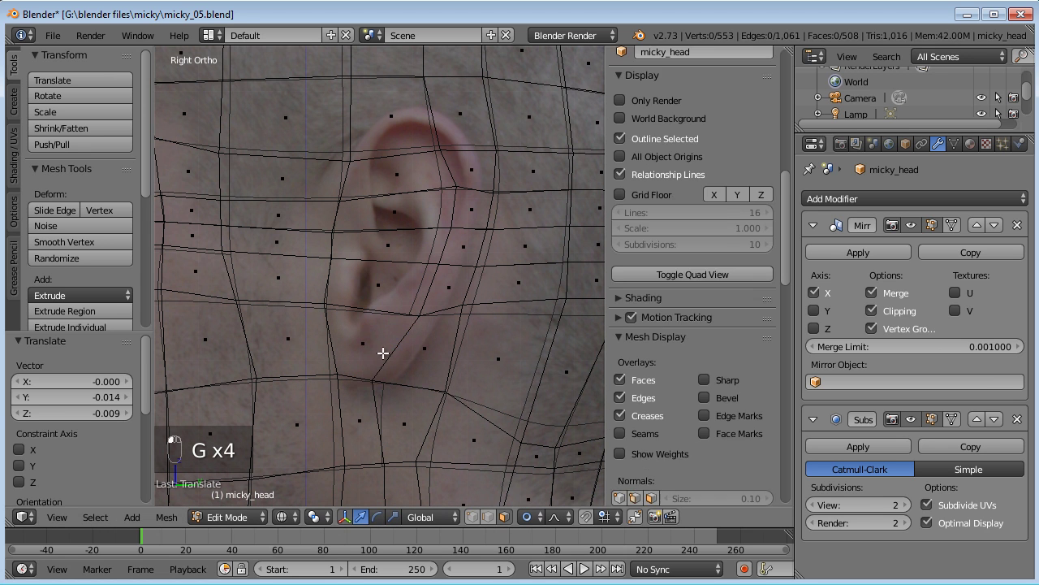
pyautogui.rightClick(362, 341)
pyautogui.keyDown('shift'); pyautogui.rightClick(391, 280); pyautogui.keyUp('shift')
pyautogui.keyDown('shift'); pyautogui.rightClick(402, 243); pyautogui.keyUp('shift')
pyautogui.keyDown('shift'); pyautogui.rightClick(404, 213); pyautogui.keyUp('shift')
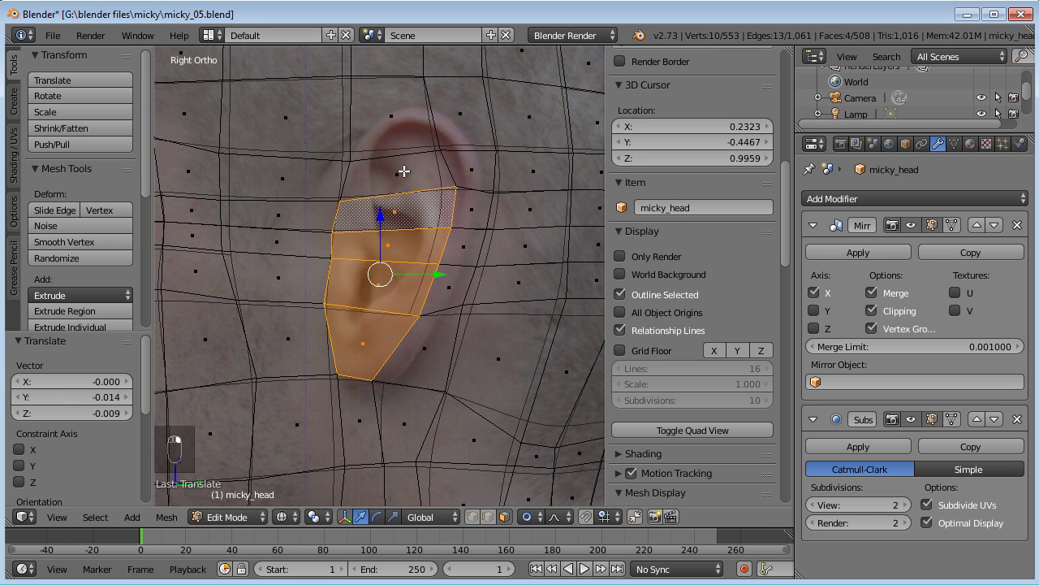
pyautogui.keyDown('shift'); pyautogui.rightClick(404, 173); pyautogui.keyUp('shift')
pyautogui.keyDown('shift'); pyautogui.moveTo(447, 320); pyautogui.dragTo(444, 301, button='middle'); pyautogui.keyUp('shift')
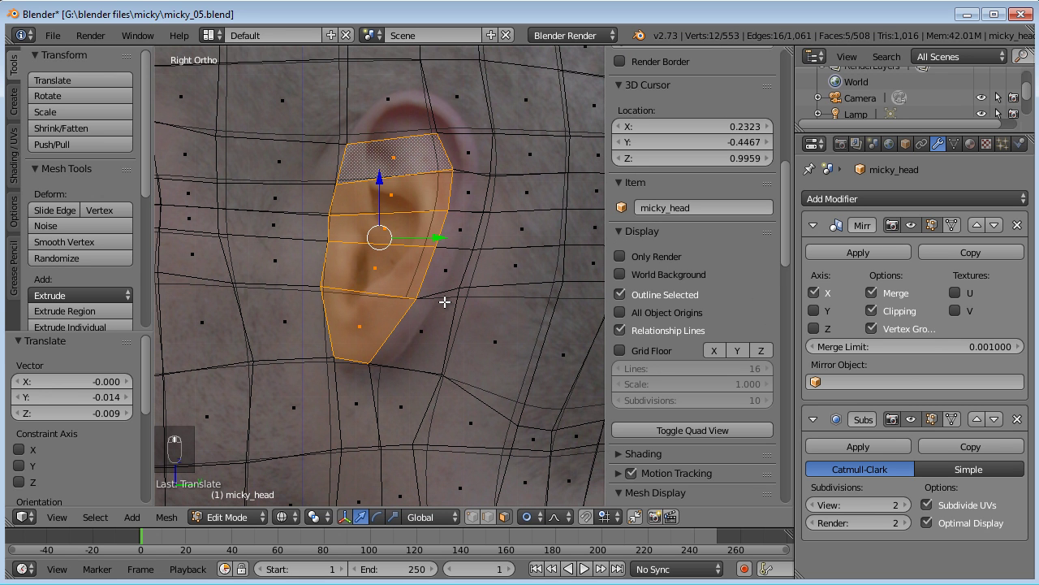
# Compare the ear faces in front and side views, and set the front.jpg background image's Y offset to 0.540
pyautogui.press('KP_1')
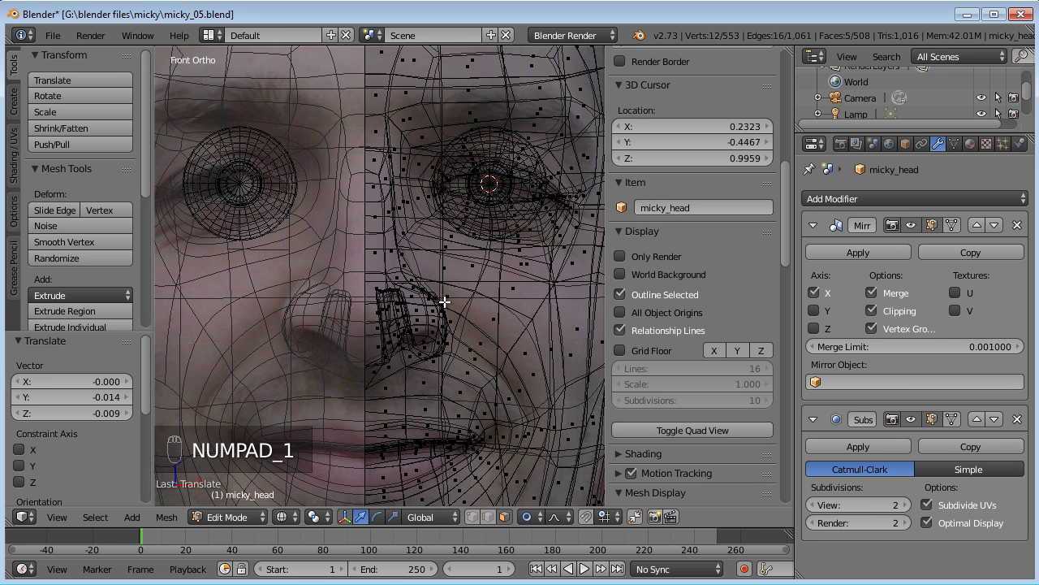
pyautogui.scroll(1, 410, 333)
pyautogui.scroll(-3, 402, 343)
pyautogui.keyDown('shift'); pyautogui.moveTo(401, 346); pyautogui.dragTo(445, 293, button='middle'); pyautogui.keyUp('shift')
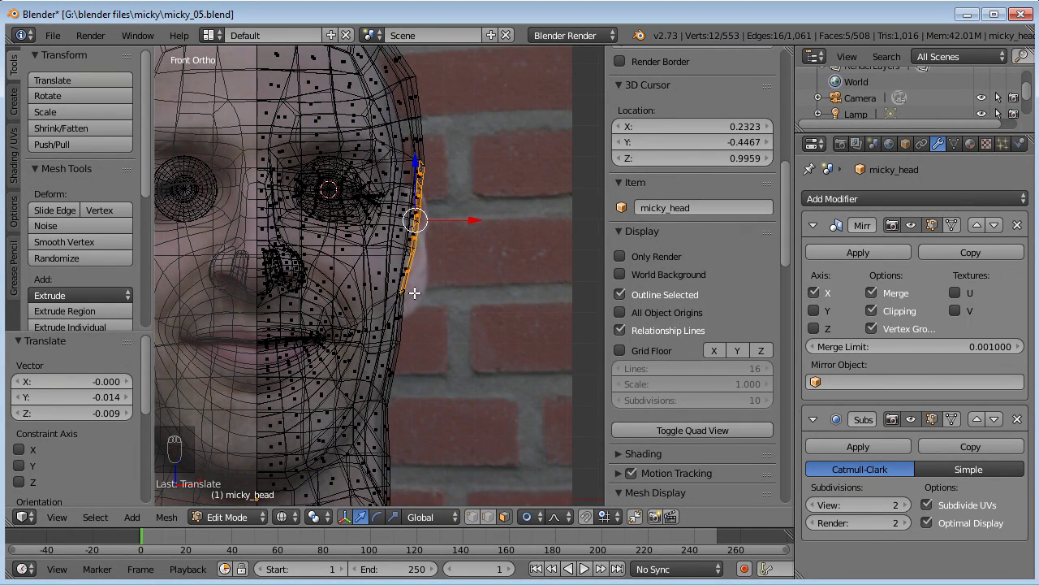
pyautogui.press('KP_3')
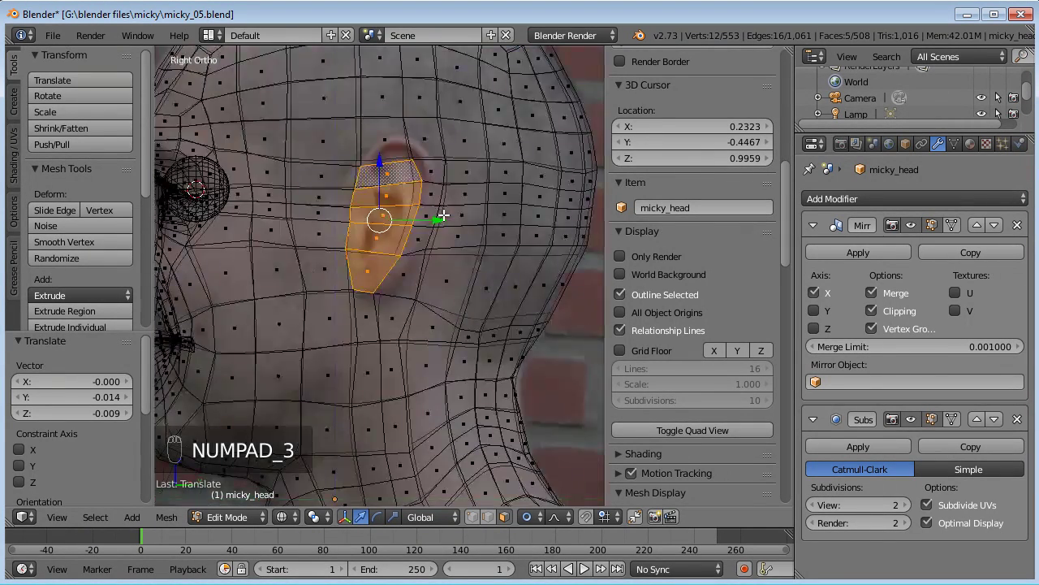
pyautogui.press('KP_1')
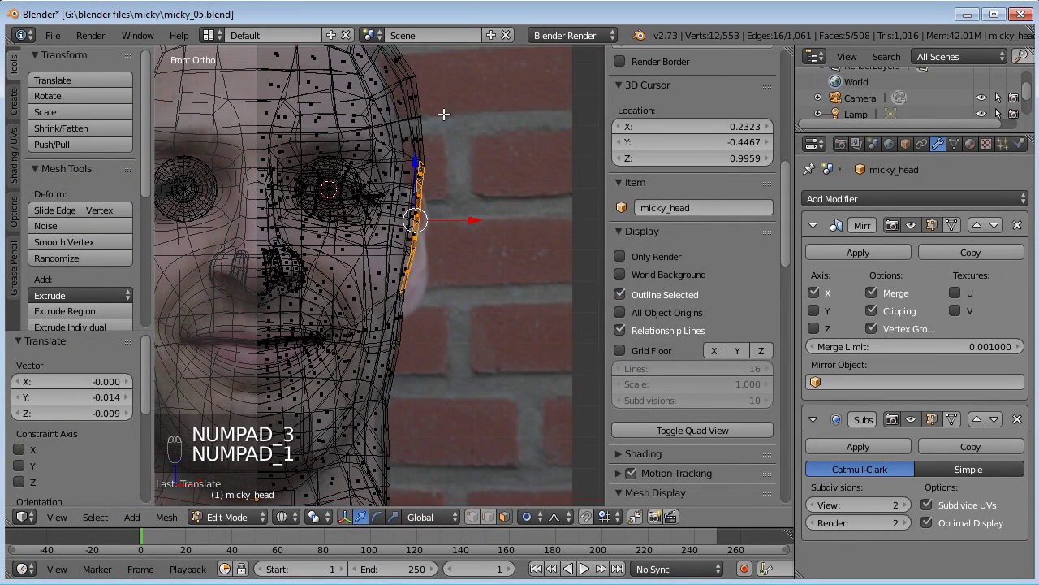
pyautogui.scroll(1, 455, 220)
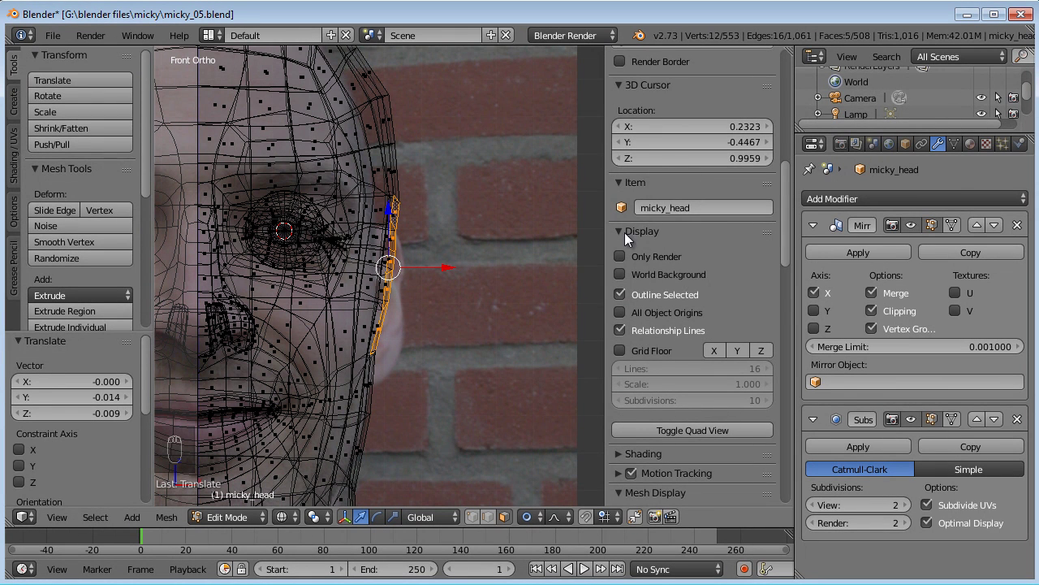
pyautogui.scroll(-6, 679, 315)
pyautogui.scroll(-10, 662, 276)
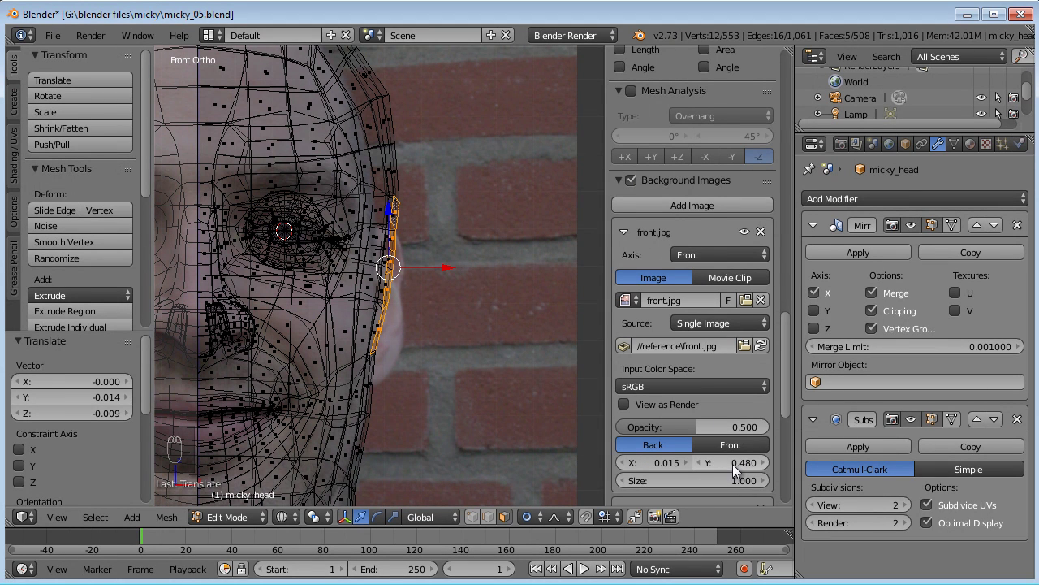
pyautogui.moveTo(733, 464); pyautogui.dragTo(742, 464)
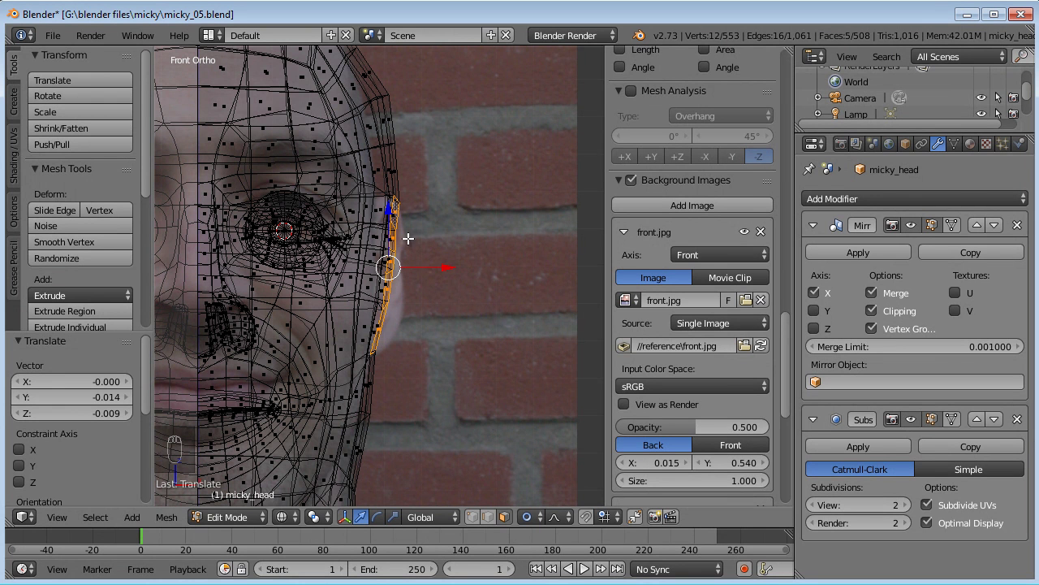
# Rotate the selected ear faces by about -5° in the front view using an enlarged proportional editing radius
pyautogui.press('r')
pyautogui.scroll(-15, 512, 230)
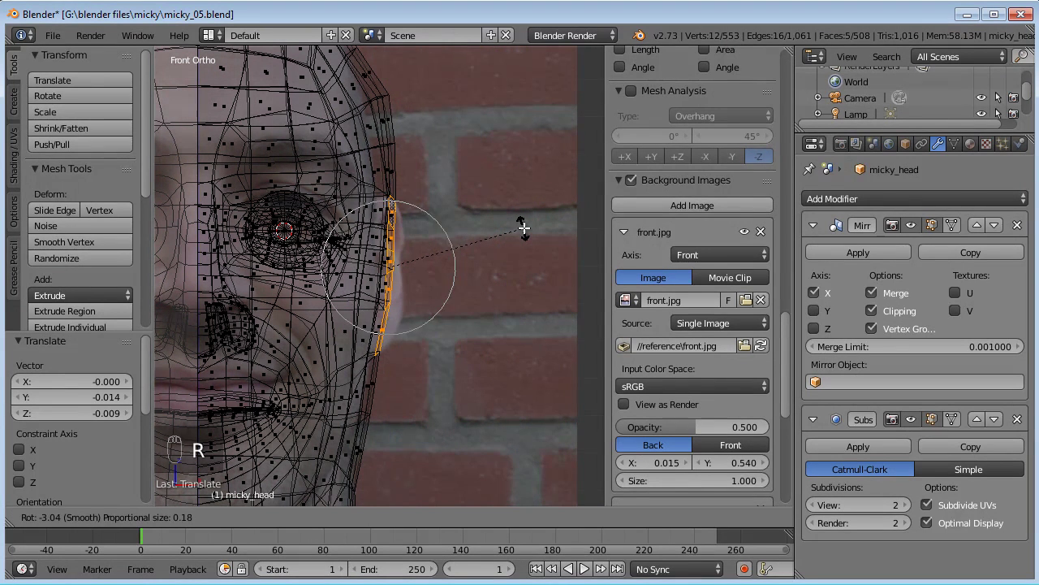
pyautogui.scroll(-3, 523, 229)
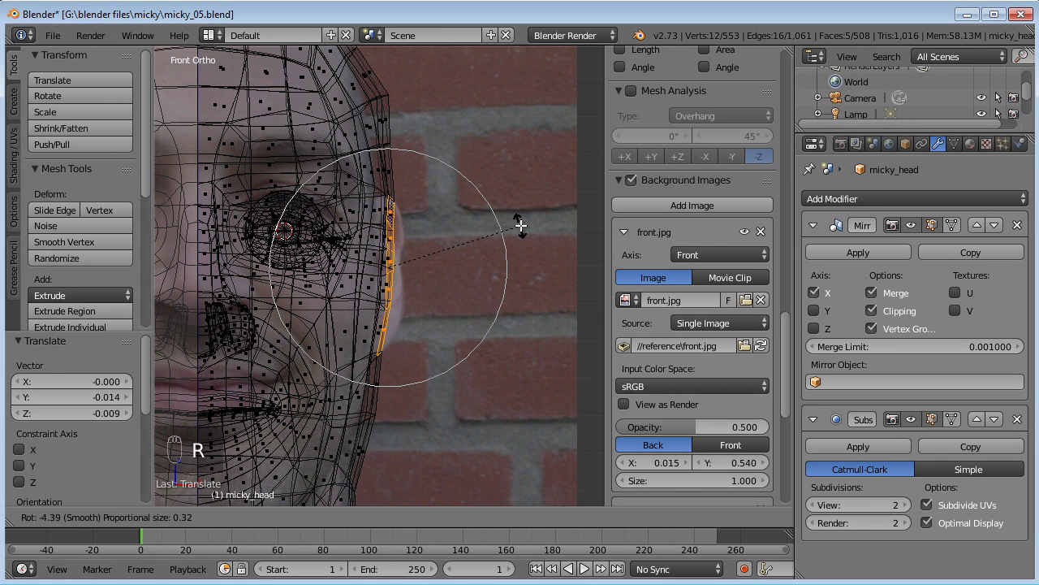
pyautogui.click(520, 224)
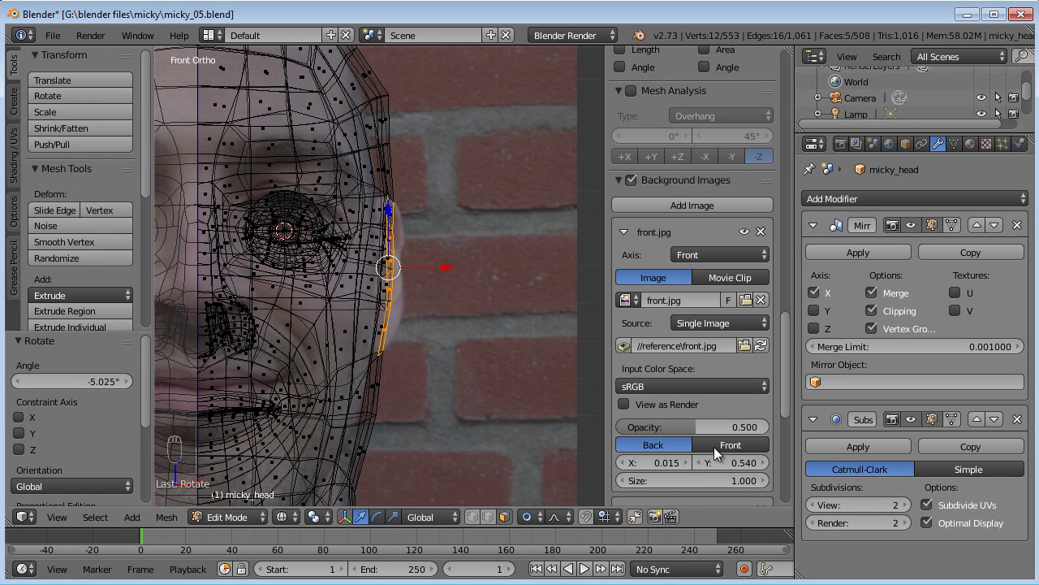
# Set the front.jpg background image's X offset to 0.065 and extrude the ear faces outward by about 0.073
pyautogui.moveTo(662, 469); pyautogui.dragTo(666, 469)
pyautogui.scroll(4, 464, 394)
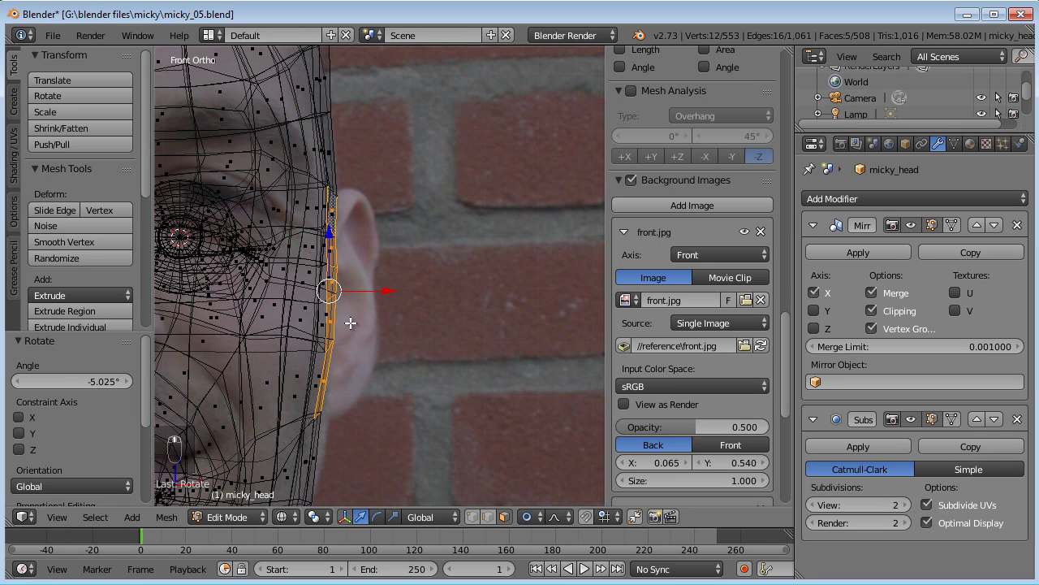
pyautogui.press('e')
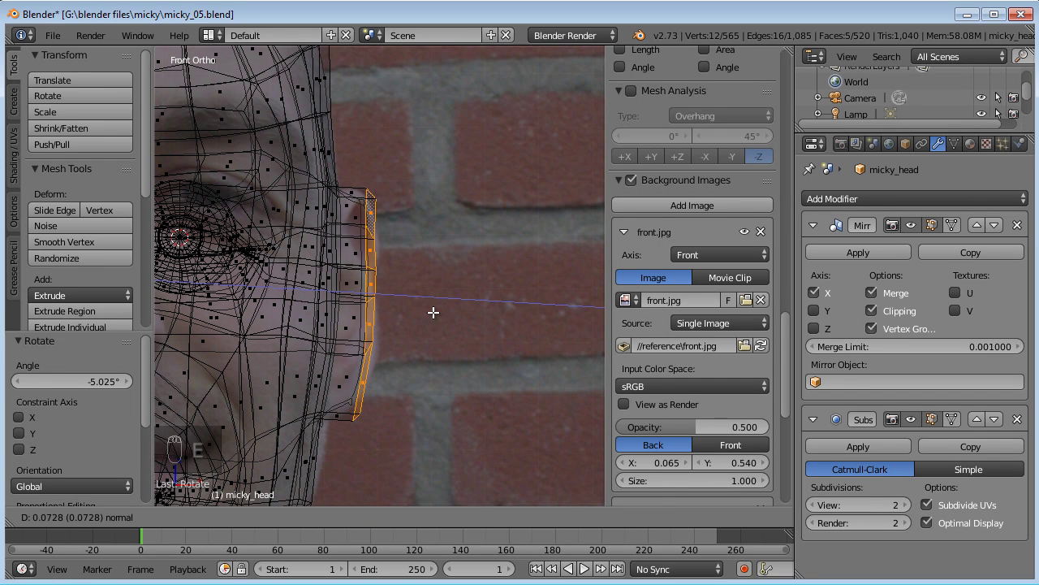
pyautogui.click(434, 310)
# Move the extruded ear faces backward by about 0.018 and up by about 0.006 in the side view
pyautogui.press('KP_3')
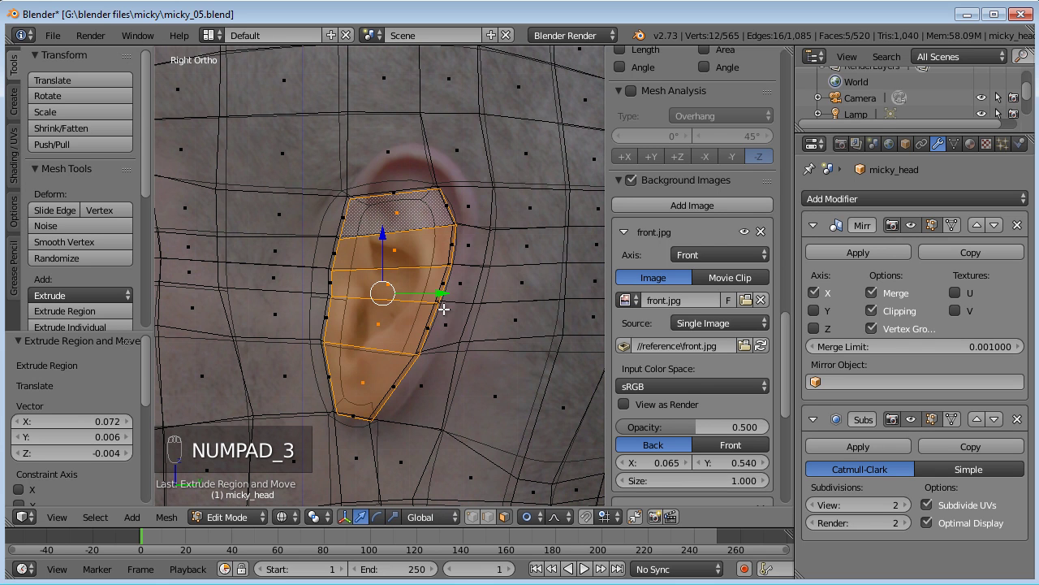
pyautogui.press('g')
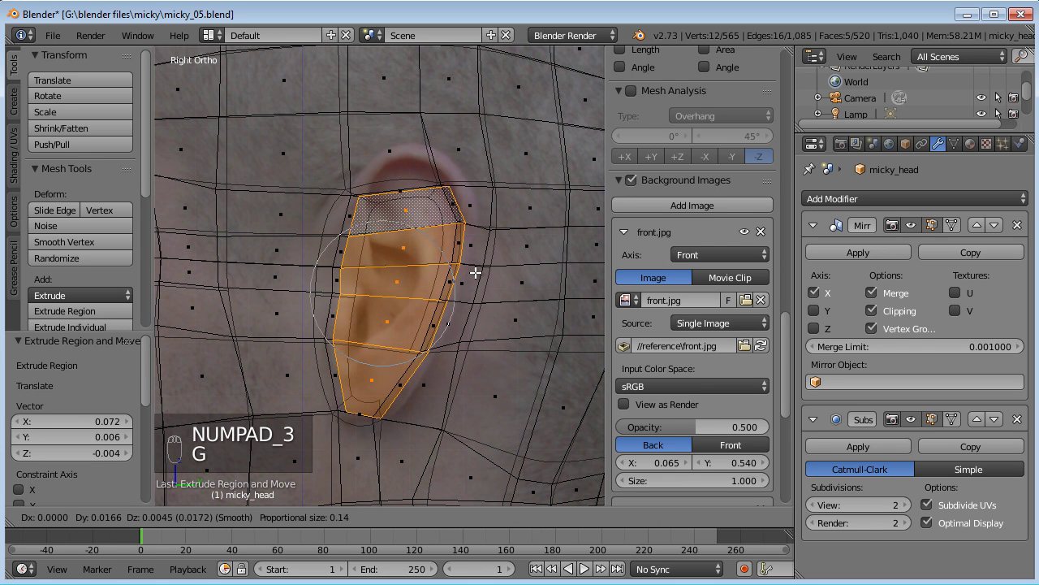
pyautogui.click(476, 276)
# Select the ring of side faces around the ear extrusion, deselect its front part, and extrude the rest in place
pyautogui.keyDown('alt'); pyautogui.rightClick(447, 181); pyautogui.keyUp('alt')
pyautogui.moveTo(448, 181); pyautogui.dragTo(493, 225, button='middle')
pyautogui.press('KP_3')
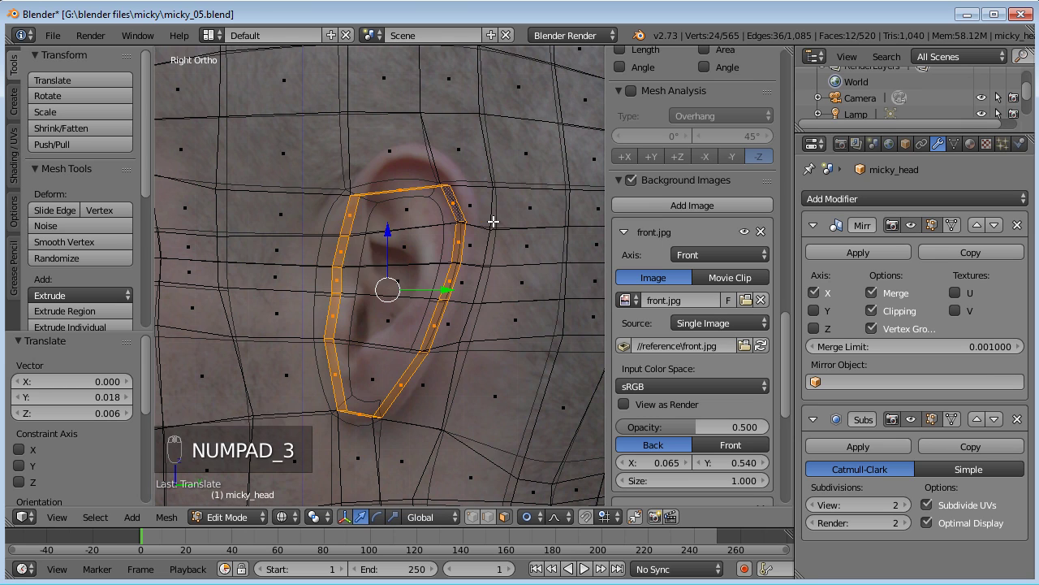
pyautogui.press('c')
pyautogui.moveTo(354, 236)
pyautogui.mouseDown(button='middle')
pyautogui.moveTo(339, 240)
pyautogui.moveTo(334, 371)
pyautogui.mouseUp(button='middle')
pyautogui.keyDown('shift'); pyautogui.moveTo(437, 284); pyautogui.dragTo(367, 241, button='middle'); pyautogui.keyUp('shift')
pyautogui.press('e')
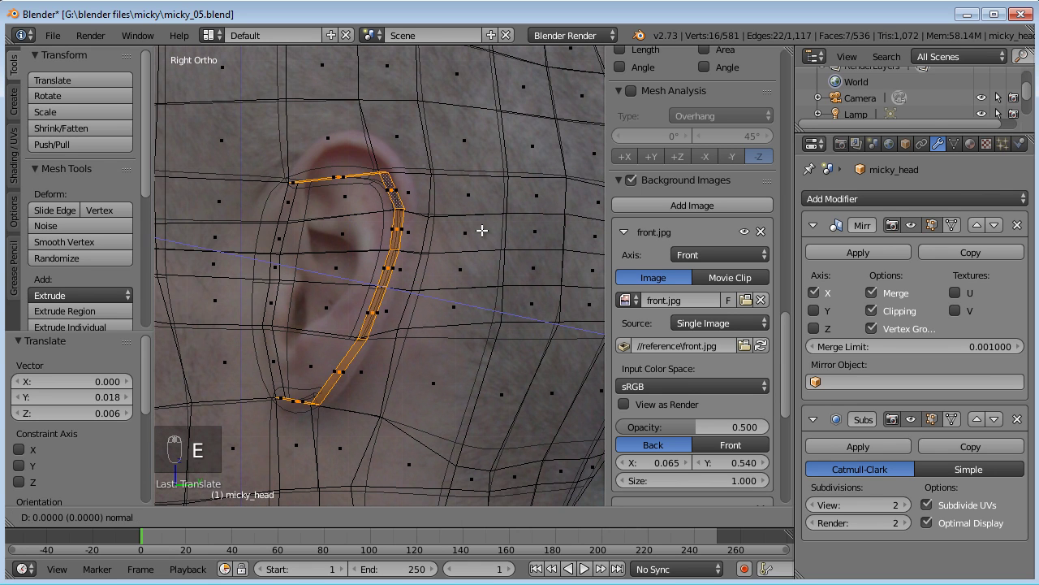
pyautogui.rightClick(481, 231)
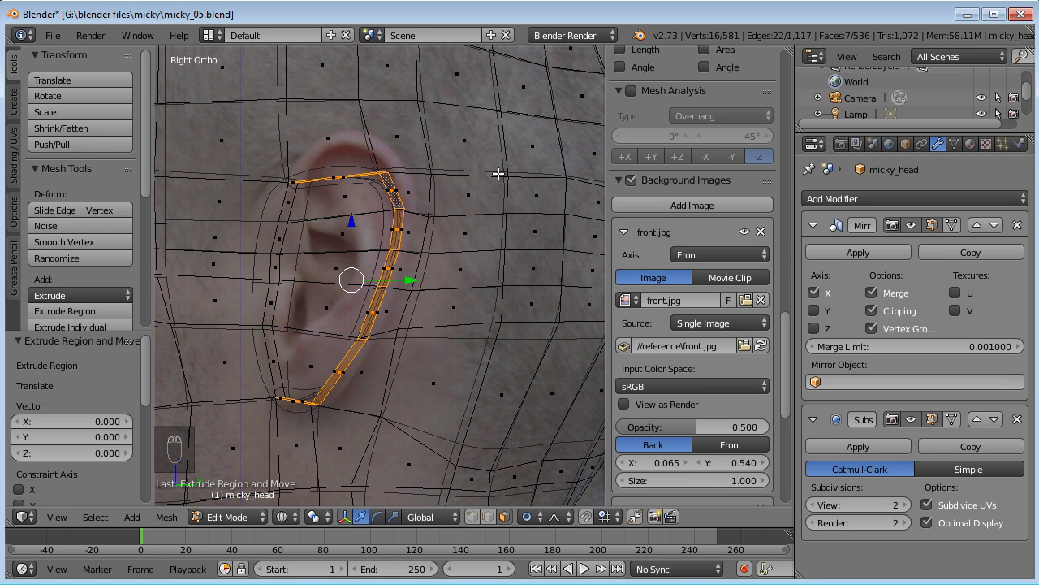
# Turn off proportional editing and scale up the newly extruded rim faces by about 1.16
pyautogui.click(536, 517)
pyautogui.click(549, 498)
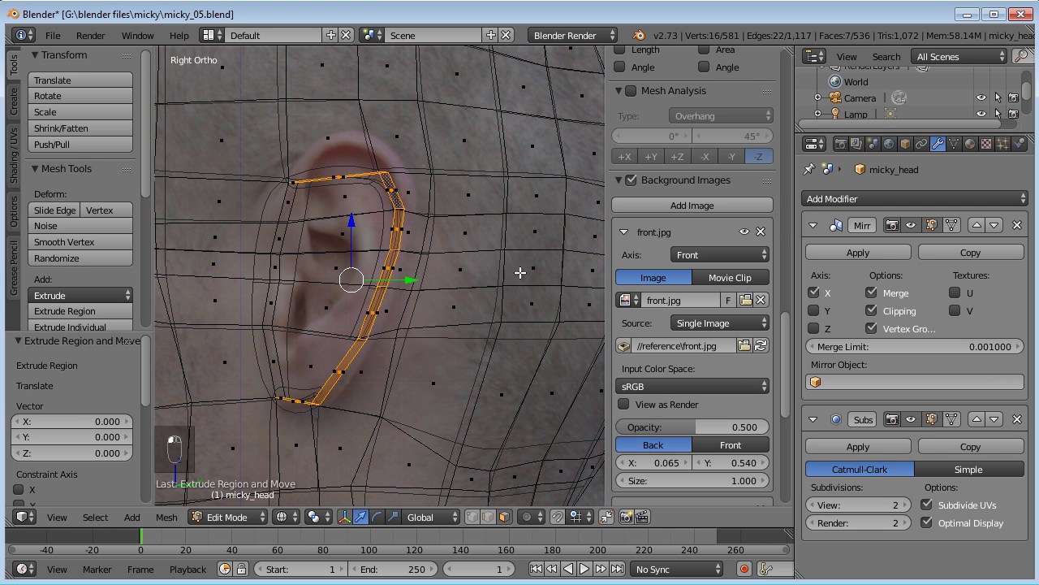
pyautogui.press('s')
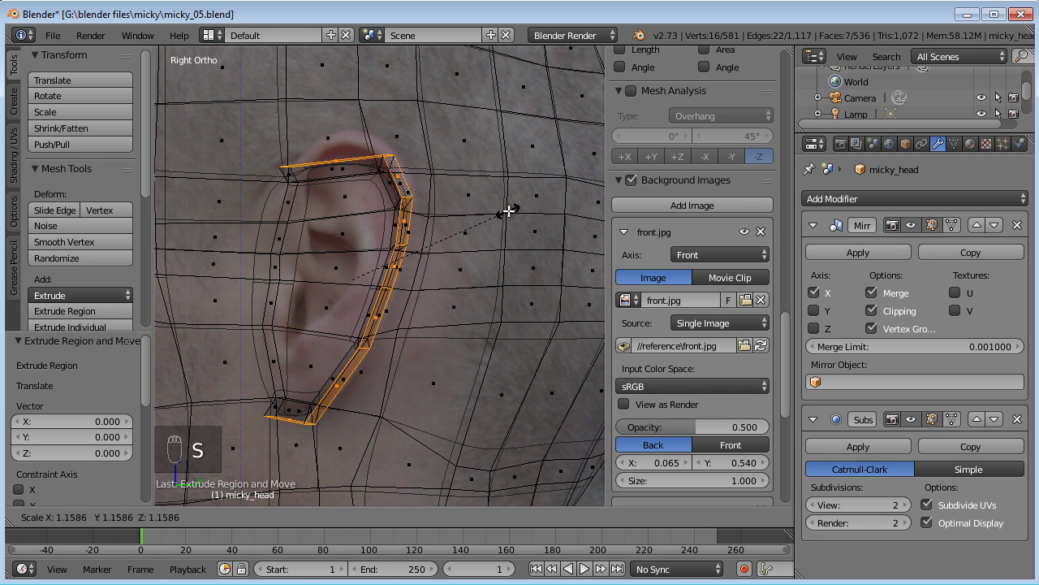
pyautogui.click(509, 209)
# Shift the rim faces backward by about 0.016 and up by about 0.009, and scale them by 1.020
pyautogui.press('g')
pyautogui.click(515, 199)
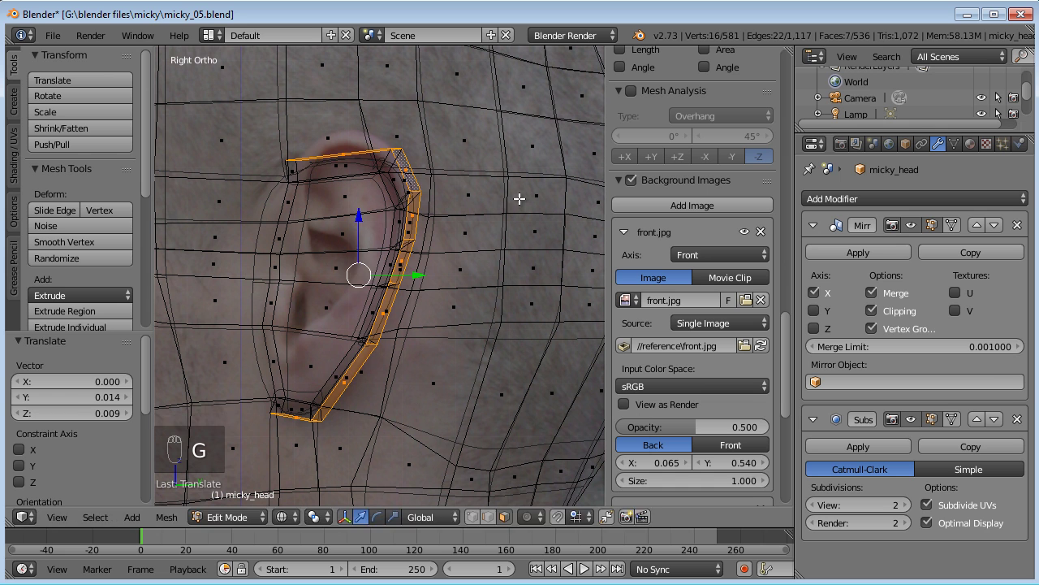
pyautogui.press('g')
pyautogui.click(519, 198)
pyautogui.press('s')
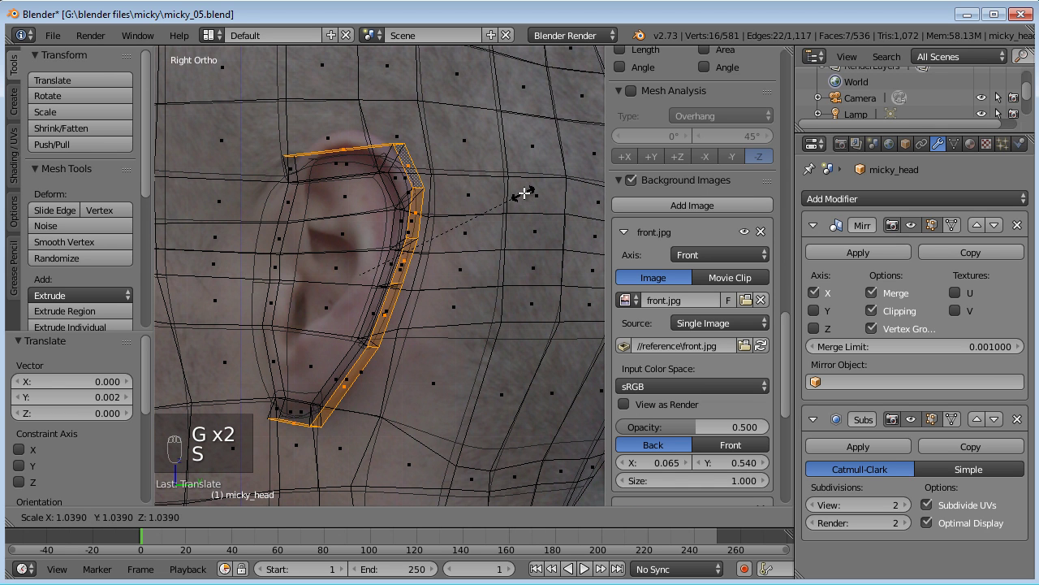
pyautogui.click(519, 194)
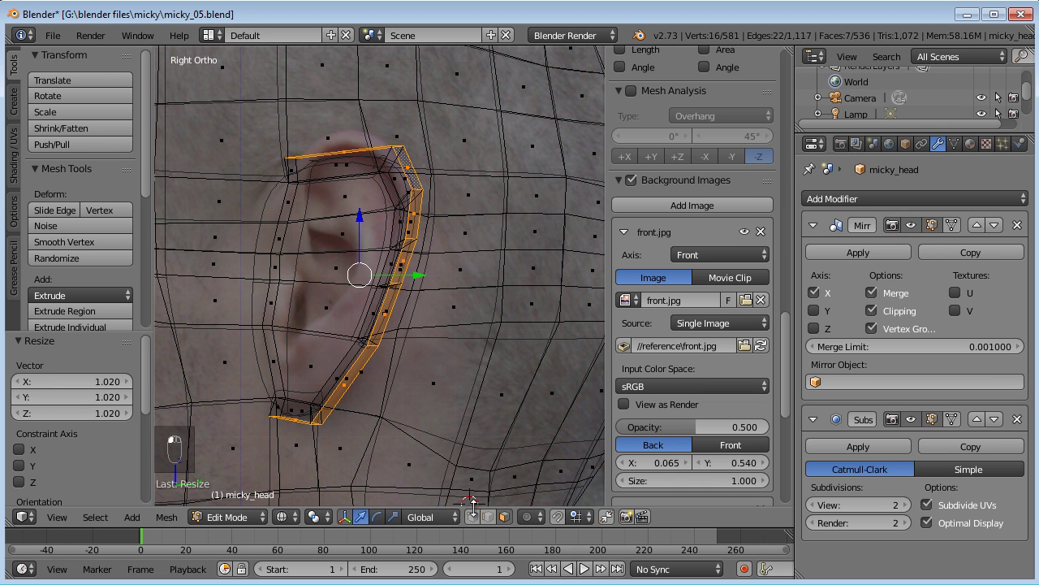
# Move the rim's upper rear corner vertices forward and up to the top of the ear in the photo
pyautogui.press('a')
pyautogui.press('c')
pyautogui.click(395, 143)
pyautogui.rightClick(387, 121)
pyautogui.press('g')
pyautogui.click(347, 136)
# Move the rim's upper front vertices backward and up to follow the top curve of the ear
pyautogui.press('a')
pyautogui.press('c')
pyautogui.click(294, 148)
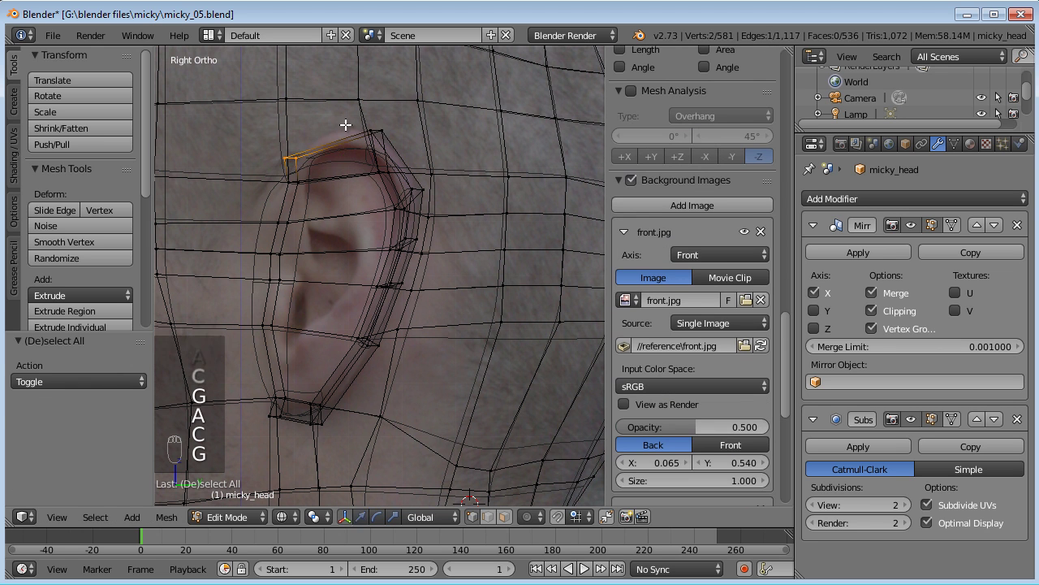
pyautogui.press('g')
pyautogui.click(367, 111)
# Move the vertex pair at the upper back of the rim slightly backward and down along the ear outline
pyautogui.press('a')
pyautogui.press('c')
pyautogui.click(422, 186)
pyautogui.rightClick(426, 186)
pyautogui.press('g')
pyautogui.rightClick(431, 186)
pyautogui.rightClick(427, 187)
pyautogui.keyDown('shift'); pyautogui.rightClick(428, 187); pyautogui.keyUp('shift')
pyautogui.press('g')
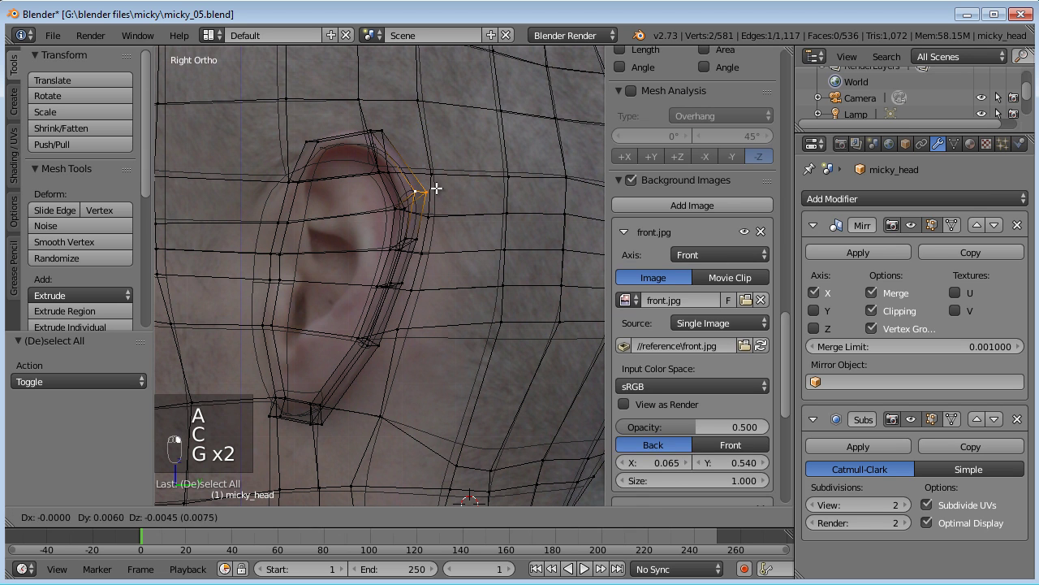
pyautogui.click(435, 187)
# Adjust the vertices along the middle and lower back of the rim slightly downward and backward to match the ear outline
pyautogui.rightClick(411, 238)
pyautogui.keyDown('shift'); pyautogui.rightClick(410, 238); pyautogui.keyUp('shift')
pyautogui.press('g')
pyautogui.click(399, 279)
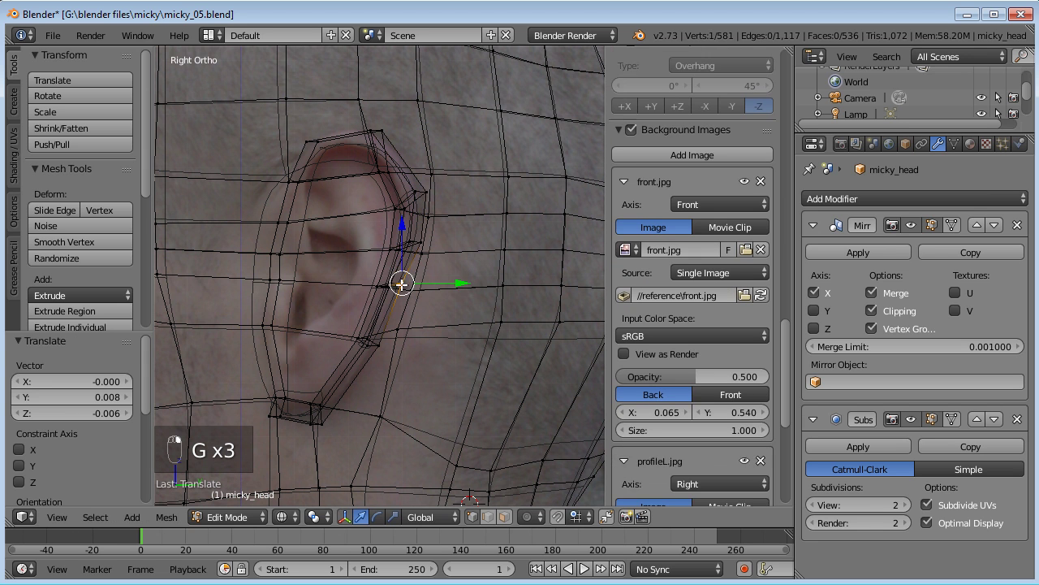
pyautogui.press('g')
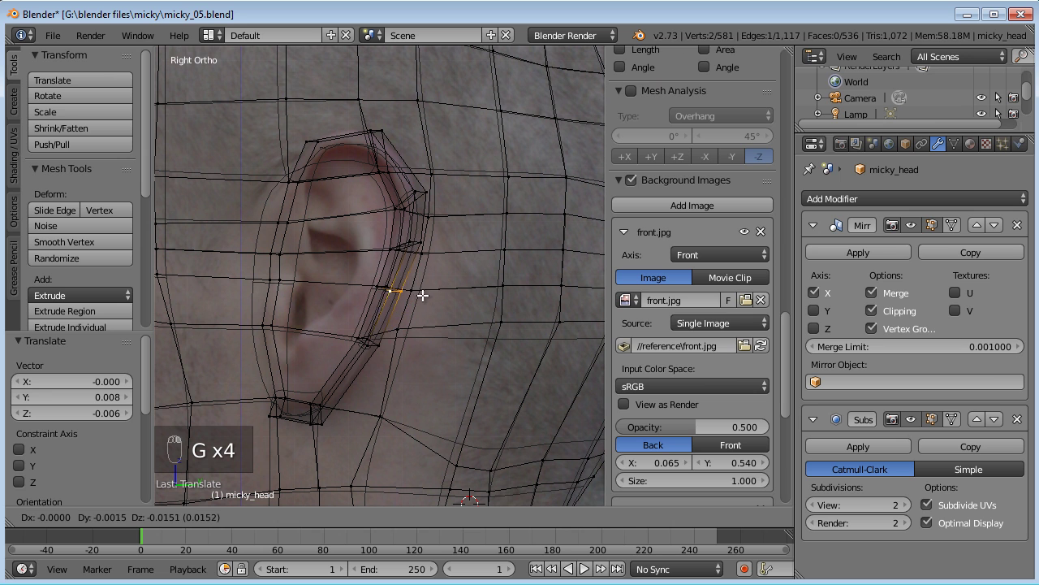
pyautogui.click(390, 336)
pyautogui.rightClick(377, 345)
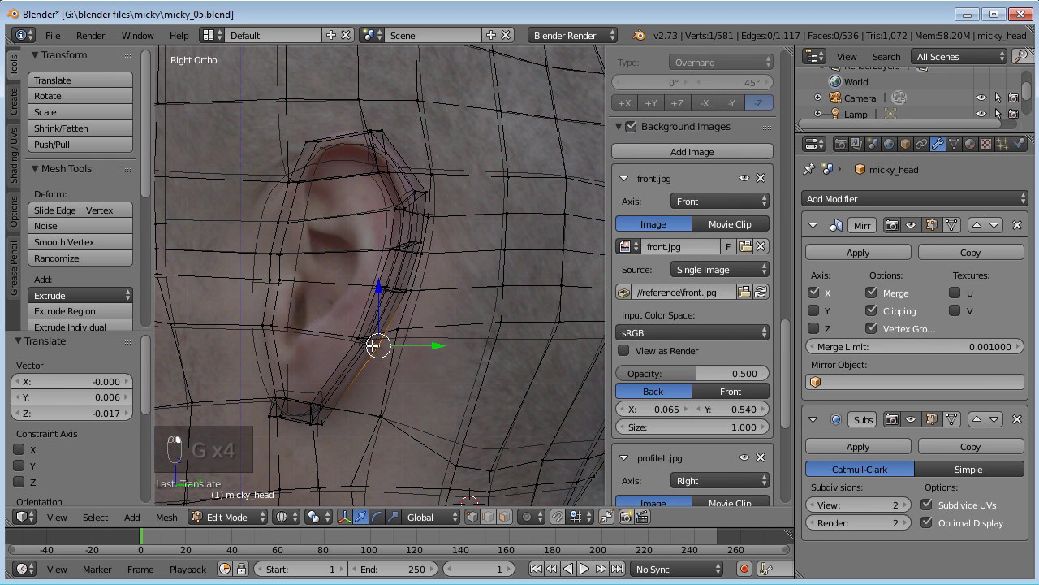
pyautogui.press('g')
pyautogui.click(403, 351)
# Move the rim's bottom vertices backward and slightly up to match the earlobe
pyautogui.rightClick(323, 427)
pyautogui.press('g')
pyautogui.click(328, 420)
pyautogui.press('g')
pyautogui.click(272, 415)
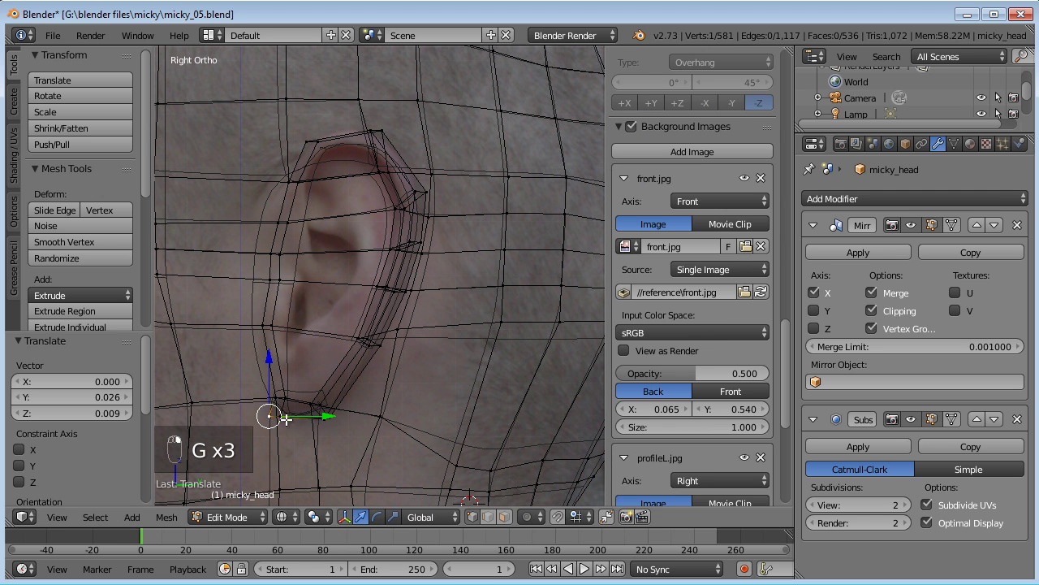
pyautogui.press('g')
pyautogui.click(280, 412)
# Move the vertex just above the rim's lower front corner slightly up at the earlobe
pyautogui.press('a')
pyautogui.press('c')
pyautogui.rightClick(280, 394)
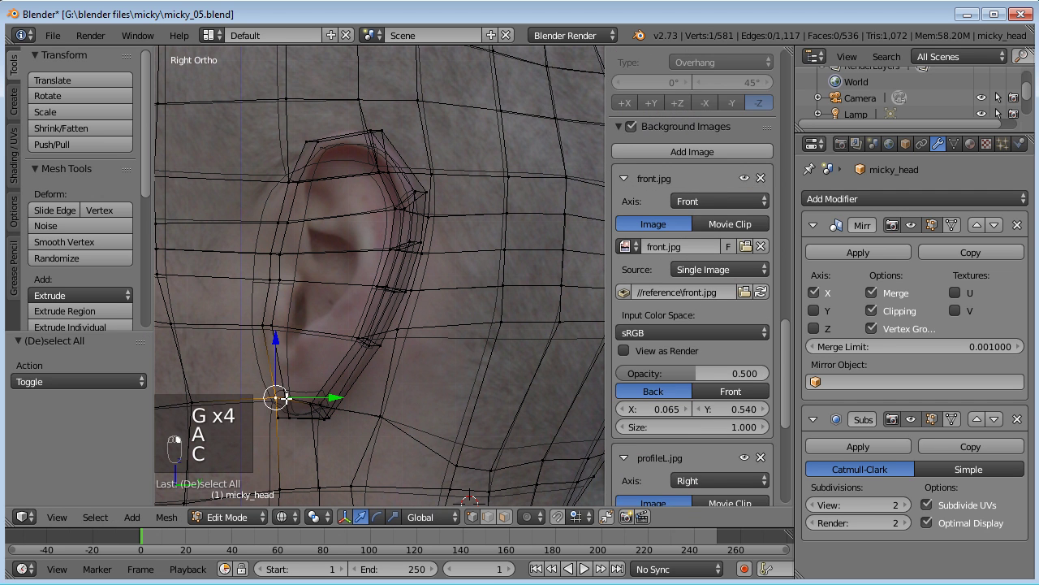
pyautogui.press('g')
pyautogui.click(283, 392)
pyautogui.press('a')
# Circle-select the vertices along the front side of the ear extrusion and smooth them with 5 repeats
pyautogui.keyDown('shift'); pyautogui.moveTo(285, 284); pyautogui.dragTo(347, 309, button='middle'); pyautogui.keyUp('shift')
pyautogui.press('a')
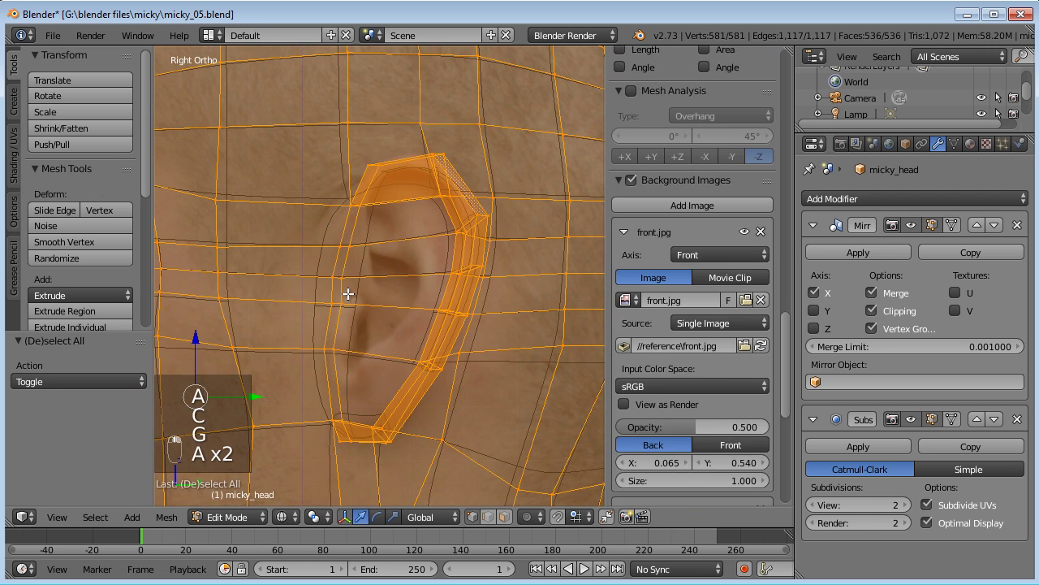
pyautogui.press('a')
pyautogui.press('c')
pyautogui.moveTo(347, 258); pyautogui.dragTo(342, 331)
pyautogui.rightClick(344, 314)
pyautogui.moveTo(344, 314)
pyautogui.mouseDown(button='middle')
pyautogui.moveTo(413, 295)
pyautogui.moveTo(490, 306)
pyautogui.moveTo(325, 375)
pyautogui.moveTo(341, 317)
pyautogui.moveTo(357, 315)
pyautogui.mouseUp(button='middle')
pyautogui.press('w')
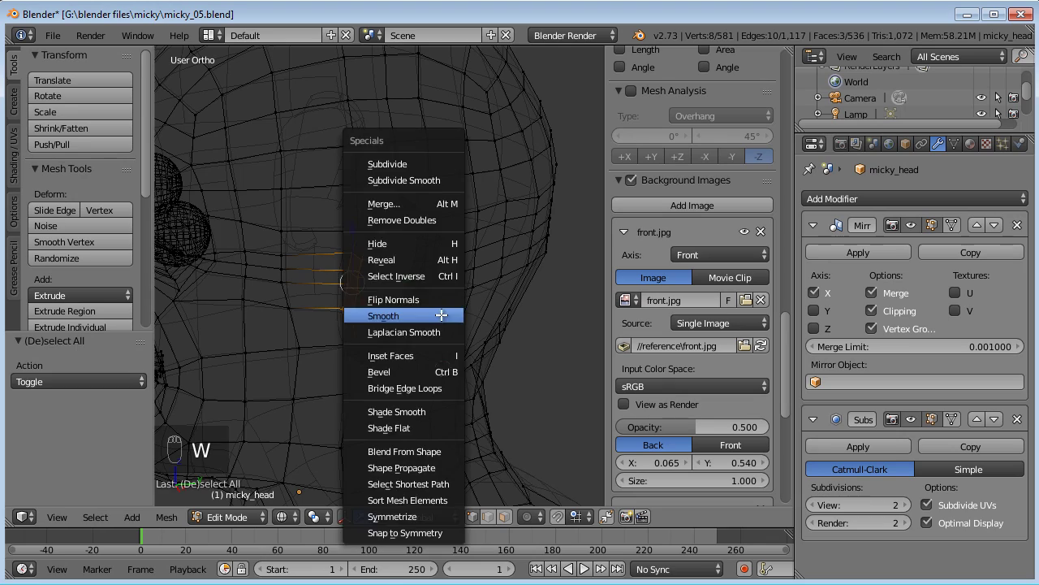
pyautogui.click(398, 376)
pyautogui.moveTo(431, 302); pyautogui.dragTo(391, 296, button='middle')
pyautogui.click(216, 517)
pyautogui.moveTo(449, 280); pyautogui.dragTo(451, 234, button='middle')
pyautogui.press('KP_3')
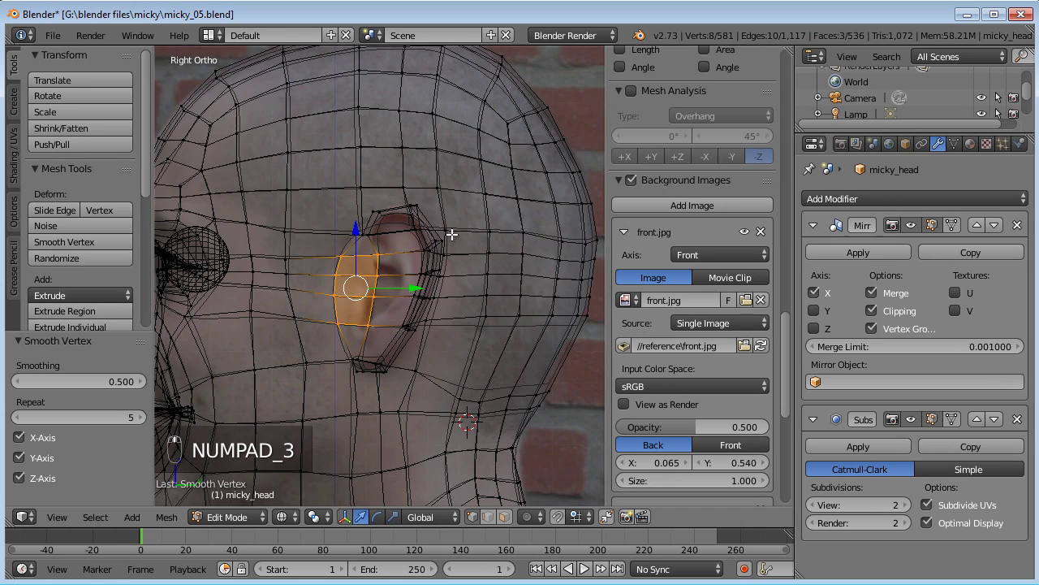
# Shift the selected faces on the front side of the ear slightly backward to match the side reference
pyautogui.scroll(4, 376, 246)
pyautogui.press('g')
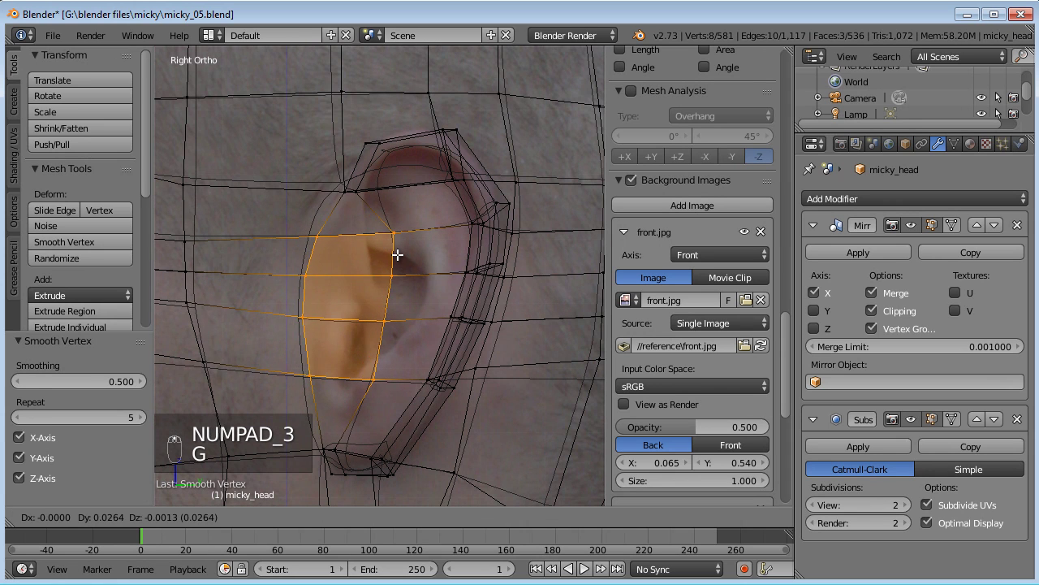
pyautogui.click(403, 234)
pyautogui.press('g')
pyautogui.click(447, 271)
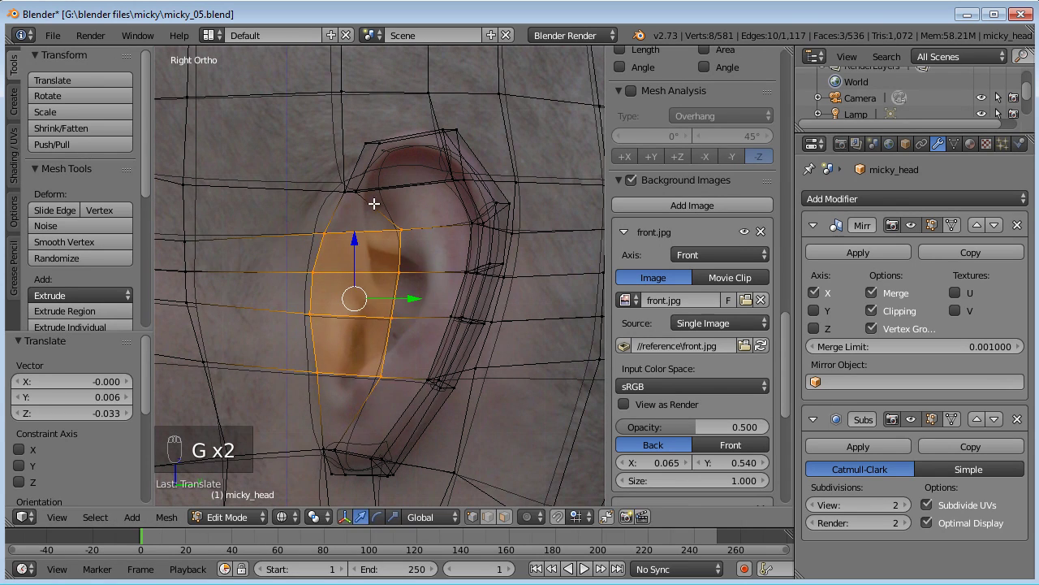
# Move the two vertices at the upper front of the ear slightly backward and down
pyautogui.rightClick(376, 201)
pyautogui.press('g')
pyautogui.click(392, 209)
pyautogui.rightClick(378, 147)
pyautogui.press('g')
pyautogui.click(386, 164)
# Nudge the front vertices at the bottom of the rim slightly backward at the earlobe
pyautogui.rightClick(348, 443)
pyautogui.press('g')
pyautogui.click(356, 436)
pyautogui.rightClick(371, 451)
pyautogui.press('g')
pyautogui.rightClick(371, 446)
pyautogui.rightClick(347, 443)
pyautogui.press('g')
pyautogui.click(355, 444)
# Reposition the upper vertices of the front faces' inner edge, pulling them forward to the ear's inner contour in the side view
pyautogui.moveTo(381, 252); pyautogui.dragTo(436, 259, button='middle')
pyautogui.press('g')
pyautogui.click(378, 191)
pyautogui.press('KP_3')
pyautogui.press('z')
pyautogui.press('z')
pyautogui.rightClick(393, 206)
pyautogui.press('g')
pyautogui.click(368, 212)
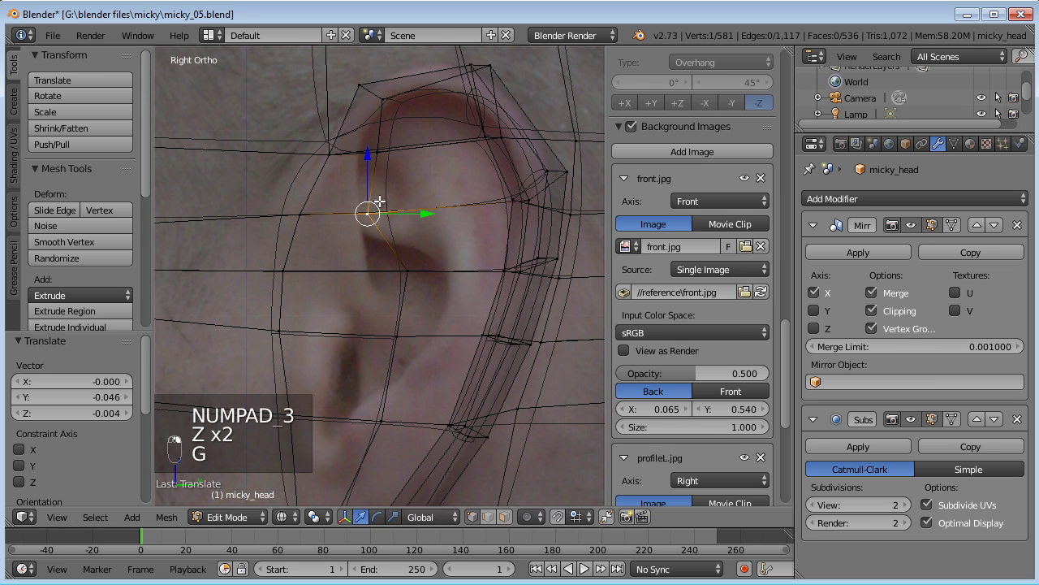
# Move the remaining vertices down the front faces' inner edge forward to follow the edge of the ear cavity
pyautogui.press('g')
pyautogui.click(359, 154)
pyautogui.scroll(1, 412, 239)
pyautogui.press('g')
pyautogui.click(378, 179)
pyautogui.press('g')
pyautogui.click(413, 297)
pyautogui.press('g')
pyautogui.click(382, 289)
pyautogui.press('g')
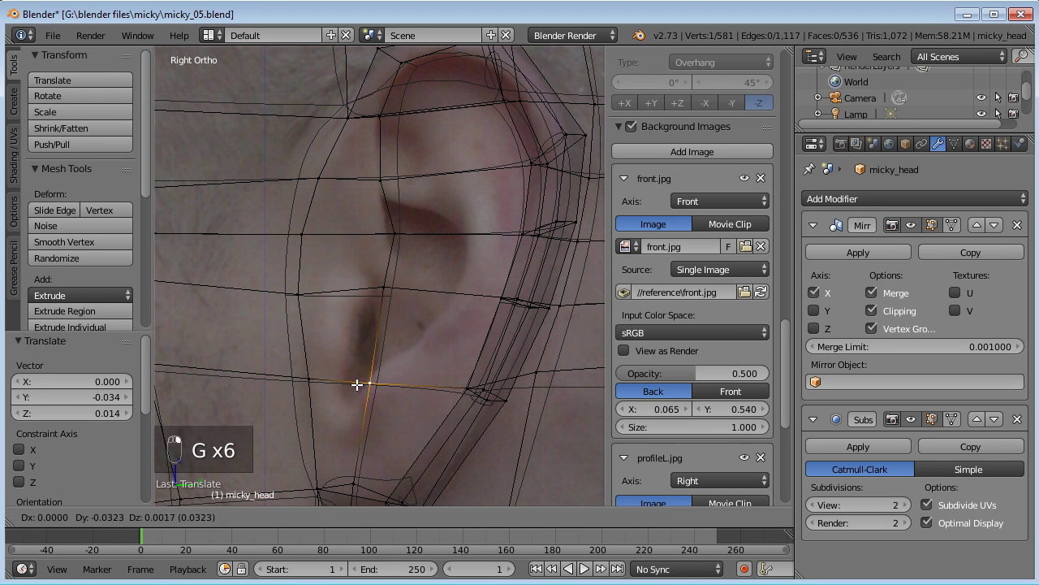
pyautogui.click(380, 376)
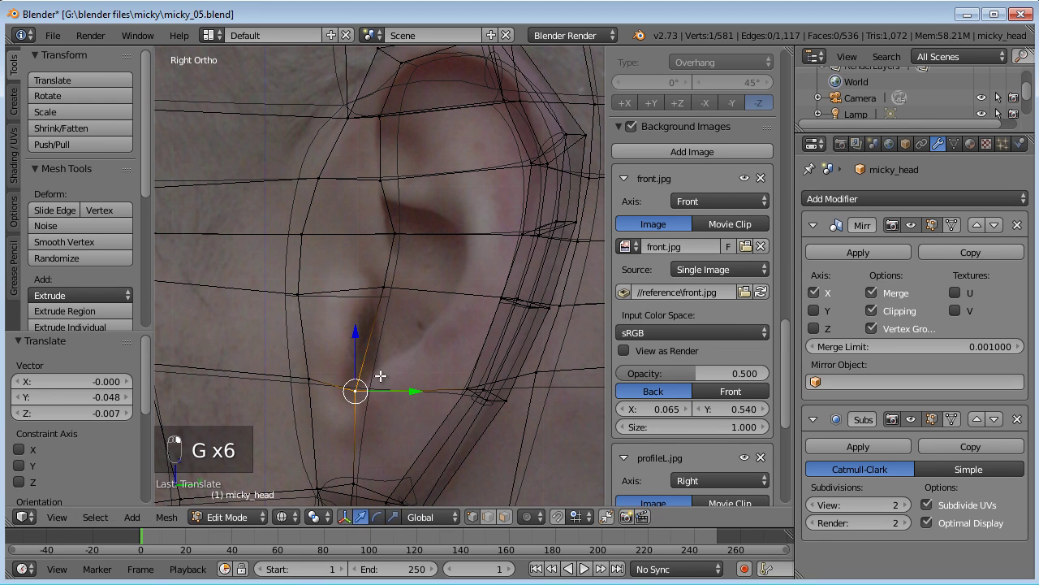
pyautogui.click(504, 516)
pyautogui.click(444, 93)
pyautogui.keyDown('shift'); pyautogui.click(463, 139); pyautogui.keyUp('shift')
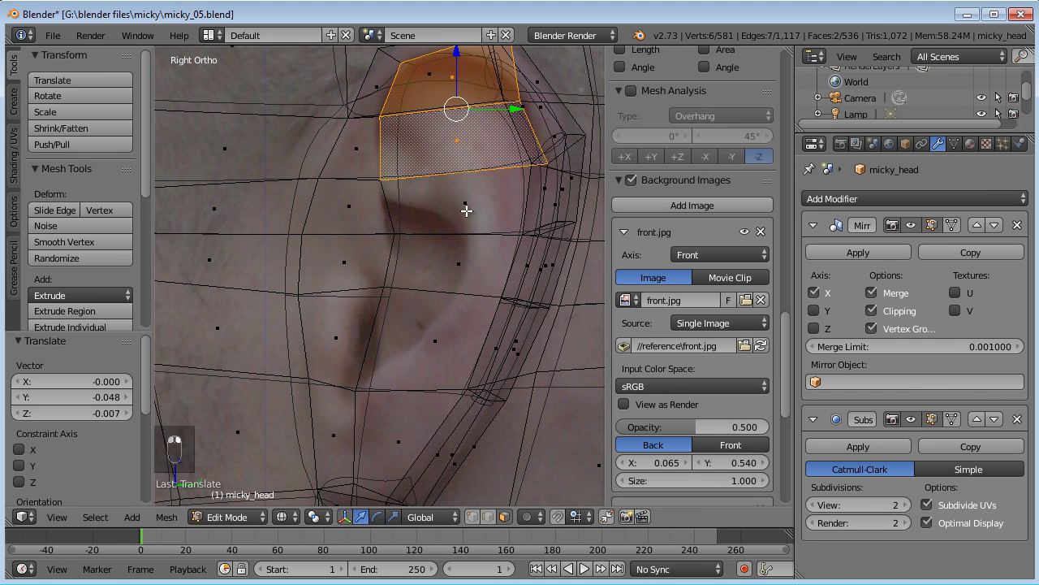
pyautogui.keyDown('shift'); pyautogui.click(464, 205); pyautogui.keyUp('shift')
pyautogui.keyDown('shift'); pyautogui.click(458, 264); pyautogui.keyUp('shift')
pyautogui.keyDown('shift'); pyautogui.click(432, 321); pyautogui.keyUp('shift')
pyautogui.scroll(-3, 454, 309)
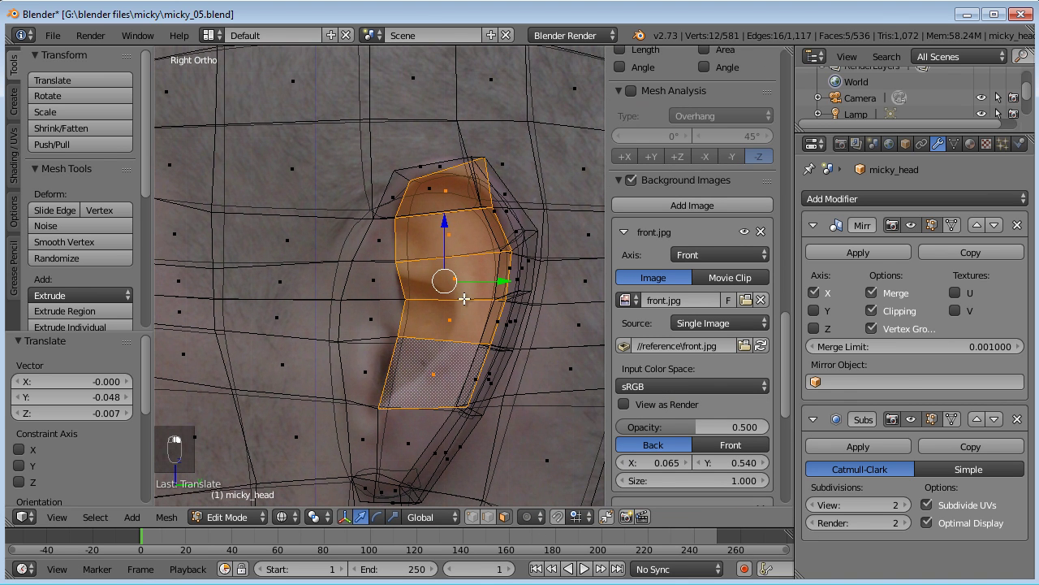
pyautogui.moveTo(467, 262); pyautogui.dragTo(499, 200, button='middle')
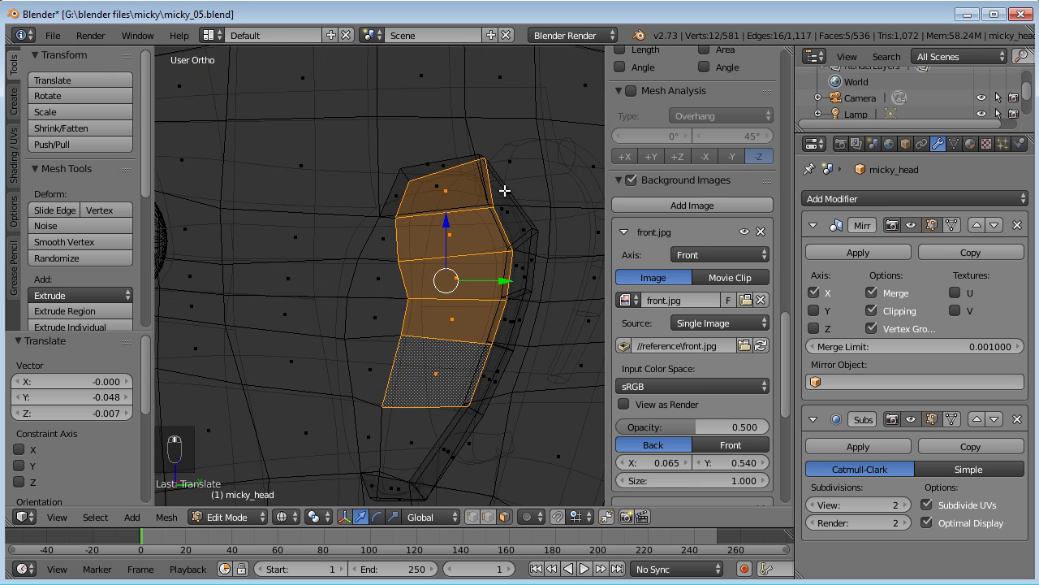
pyautogui.press('KP_3')
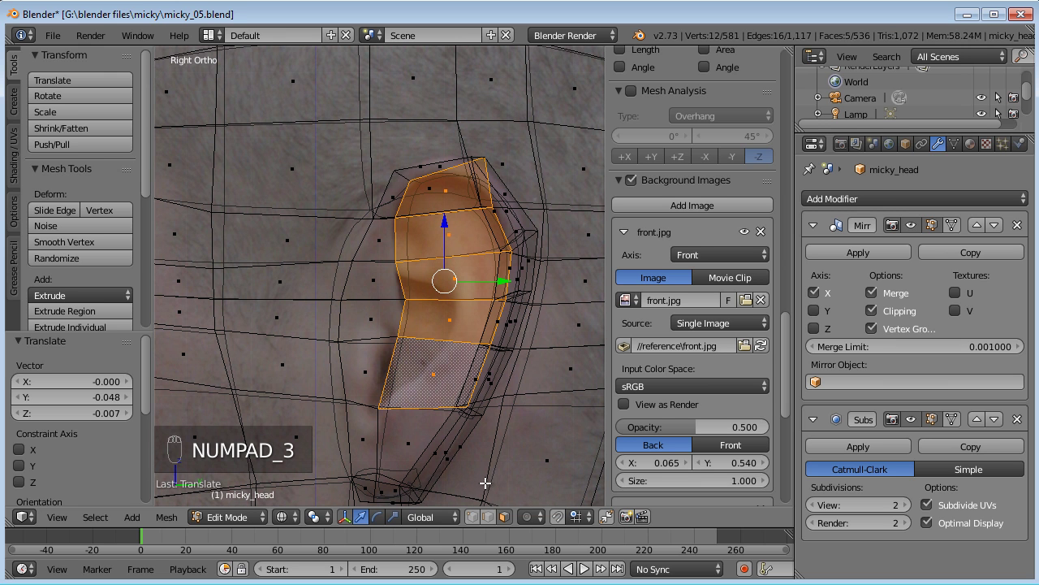
# Pull the rim's top rear corner and the outer upper back corner slightly inward to match the ear outline
pyautogui.rightClick(486, 158)
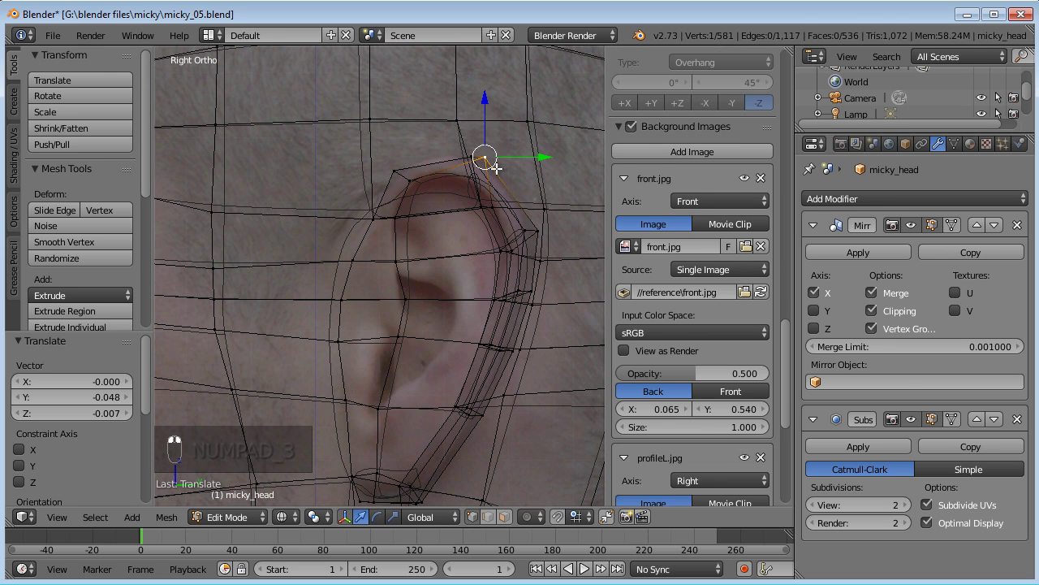
pyautogui.press('g')
pyautogui.click(479, 186)
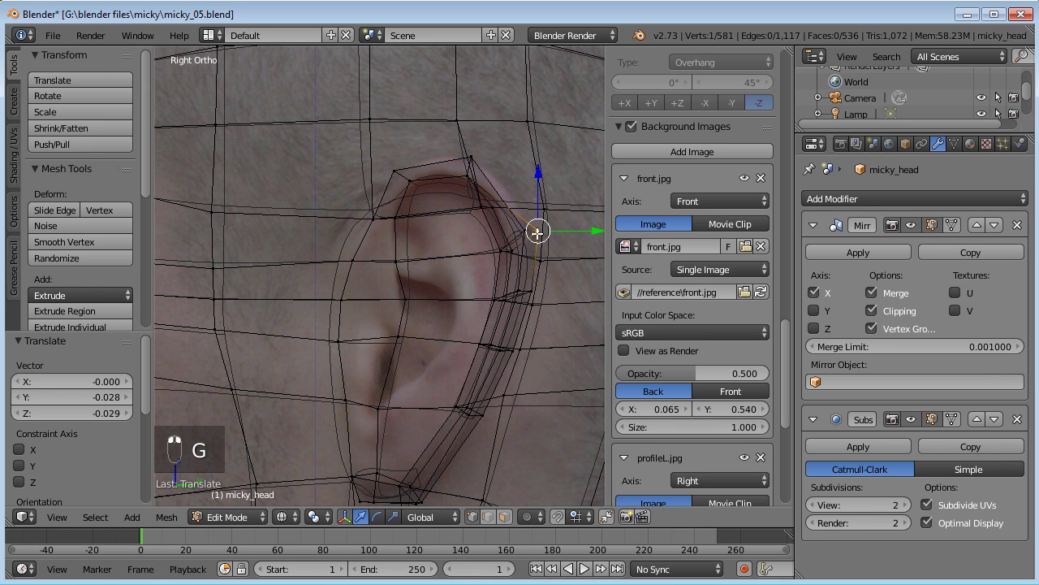
pyautogui.press('g')
pyautogui.press('g')
pyautogui.click(529, 240)
pyautogui.press('g')
pyautogui.click(552, 233)
pyautogui.press('g')
pyautogui.click(540, 225)
pyautogui.press('g')
pyautogui.click(486, 160)
# Fine-tune the rim's upper back corner vertices and pull the inner vertex below them forward
pyautogui.rightClick(542, 213)
pyautogui.press('g')
pyautogui.rightClick(538, 214)
pyautogui.rightClick(531, 226)
pyautogui.press('g')
pyautogui.click(531, 224)
pyautogui.press('g')
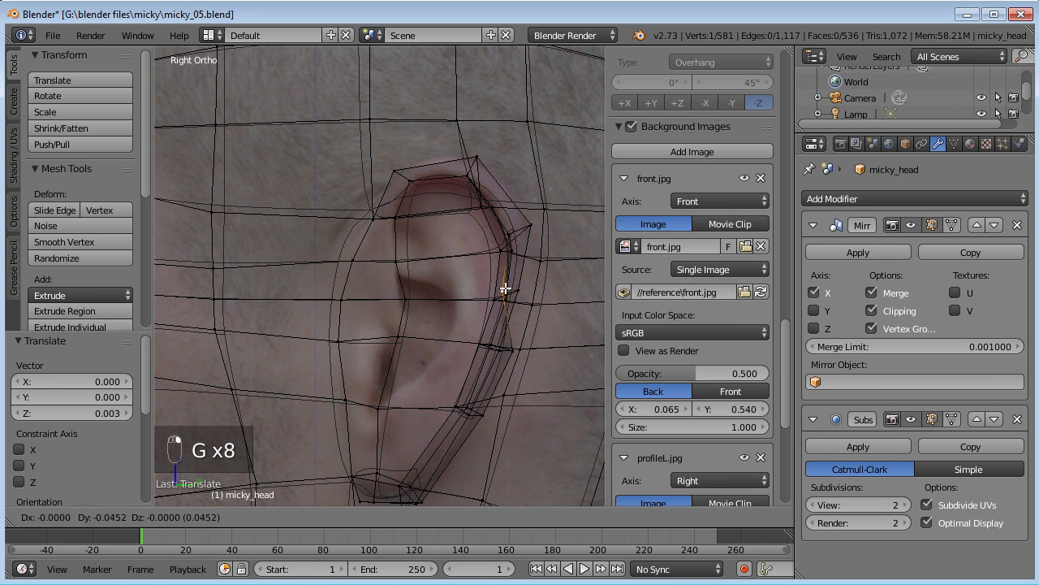
pyautogui.click(491, 288)
pyautogui.press('g')
pyautogui.click(502, 281)
# Adjust the rim vertices along the middle of the ear's back edge, pulling the protruding ones forward
pyautogui.scroll(3, 568, 310)
pyautogui.keyDown('shift'); pyautogui.moveTo(494, 316); pyautogui.dragTo(263, 334, button='middle'); pyautogui.keyUp('shift')
pyautogui.scroll(2, 343, 340)
pyautogui.press('g')
pyautogui.click(417, 340)
pyautogui.press('g')
pyautogui.click(385, 339)
pyautogui.rightClick(383, 196)
pyautogui.press('g')
pyautogui.click(376, 208)
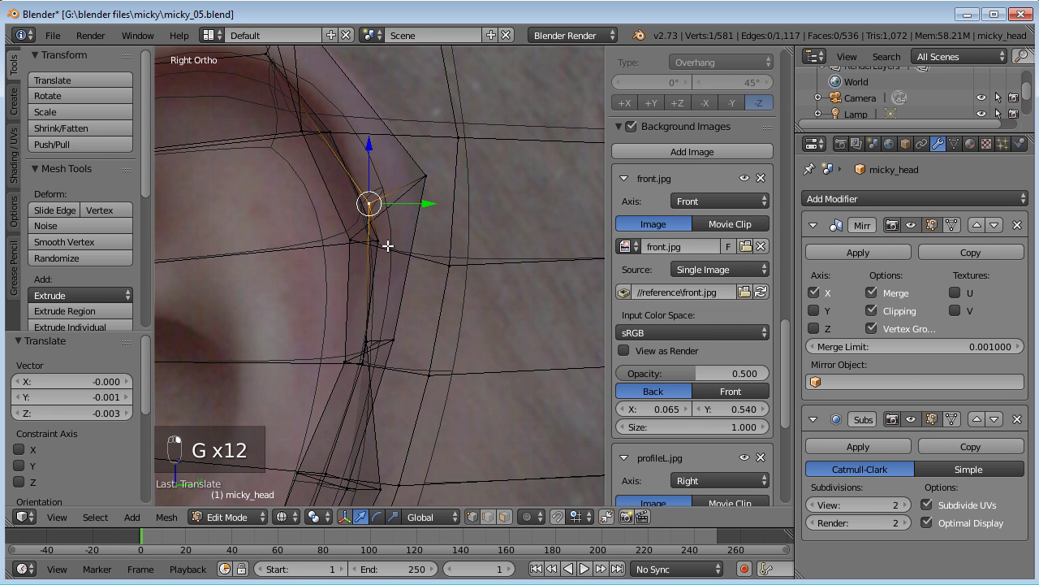
pyautogui.keyDown('shift'); pyautogui.moveTo(395, 399); pyautogui.dragTo(439, 308, button='middle'); pyautogui.keyUp('shift')
pyautogui.rightClick(423, 407)
pyautogui.press('g')
pyautogui.click(425, 408)
# Move two vertices on the back of the rim outward and backward from an angled view
pyautogui.moveTo(447, 384); pyautogui.dragTo(293, 400, button='middle')
pyautogui.rightClick(410, 258)
pyautogui.moveTo(410, 259); pyautogui.dragTo(512, 251, button='middle')
pyautogui.press('g')
pyautogui.click(532, 246)
pyautogui.rightClick(426, 147)
pyautogui.press('g')
pyautogui.click(459, 135)
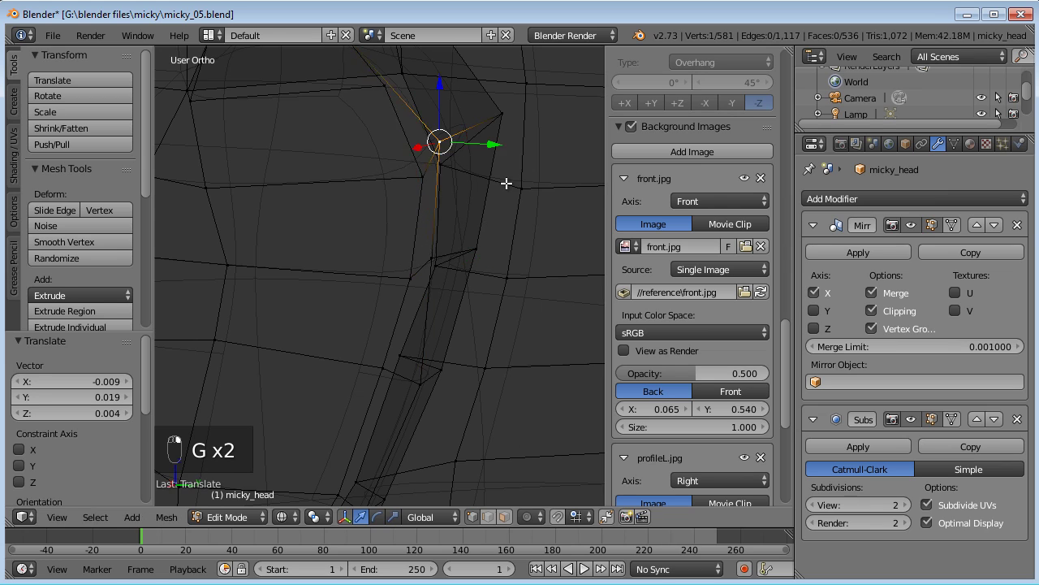
# Reposition the inner vertices along the upper back and top of the rim from an angled view to even out its thickness
pyautogui.scroll(-3, 458, 136)
pyautogui.press('g')
pyautogui.click(446, 258)
pyautogui.press('g')
pyautogui.click(473, 268)
pyautogui.keyDown('shift'); pyautogui.moveTo(481, 240); pyautogui.dragTo(325, 283, button='middle'); pyautogui.keyUp('shift')
pyautogui.rightClick(430, 241)
pyautogui.press('g')
pyautogui.click(457, 227)
pyautogui.press('g')
pyautogui.click(363, 331)
# Select the five faces of the inner ear in side view, extrude them in place and scale them smaller
pyautogui.keyDown('shift'); pyautogui.moveTo(398, 385); pyautogui.dragTo(347, 267, button='middle'); pyautogui.keyUp('shift')
pyautogui.press('KP_3')
pyautogui.press('z')
pyautogui.press('z')
pyautogui.press('z')
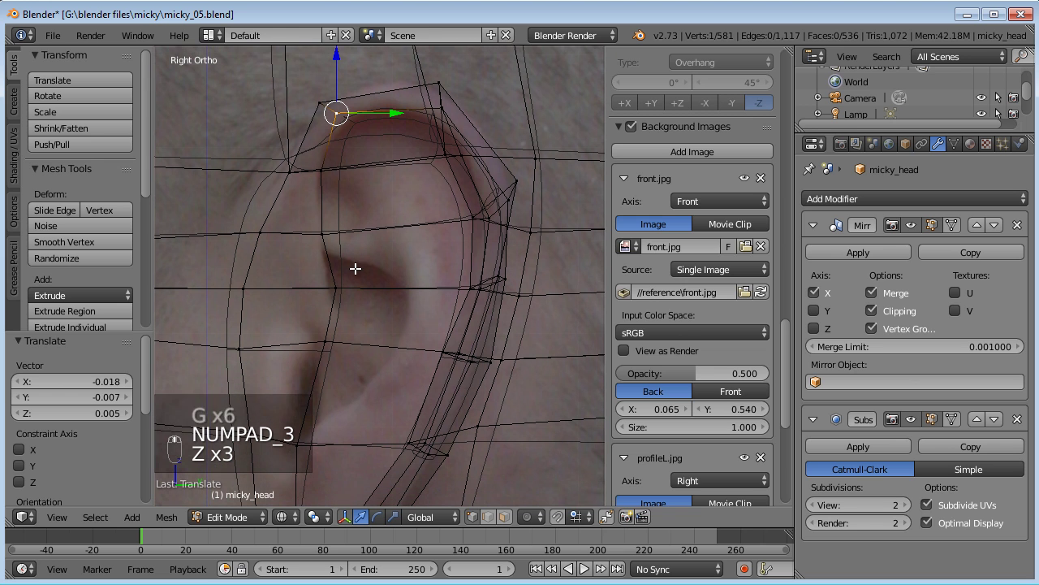
pyautogui.rightClick(388, 132)
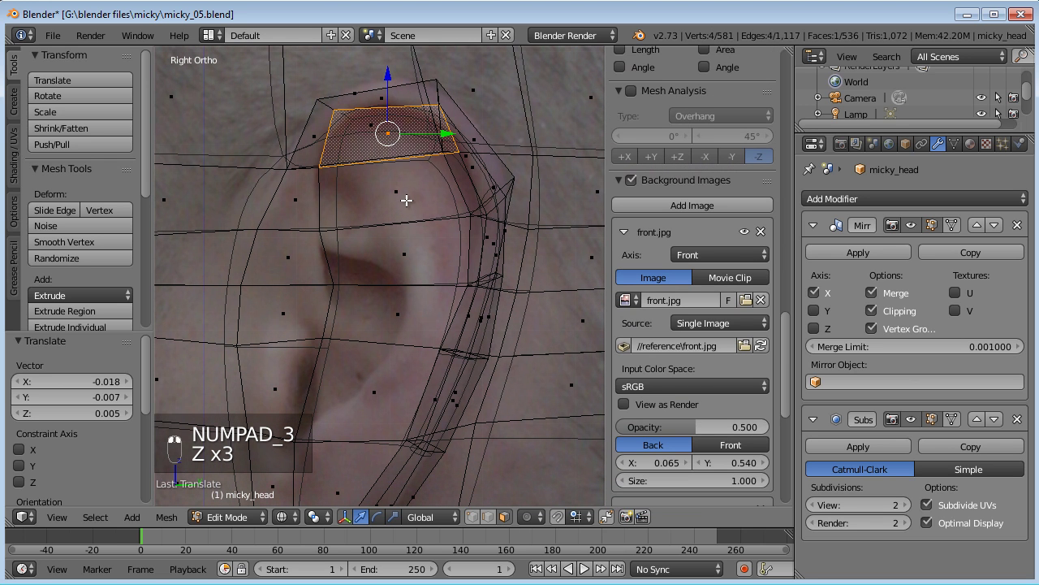
pyautogui.keyDown('shift'); pyautogui.rightClick(396, 191); pyautogui.keyUp('shift')
pyautogui.keyDown('shift'); pyautogui.rightClick(388, 317); pyautogui.keyUp('shift')
pyautogui.keyDown('shift'); pyautogui.rightClick(385, 378); pyautogui.keyUp('shift')
pyautogui.scroll(-2, 383, 378)
pyautogui.keyDown('shift'); pyautogui.moveTo(373, 387); pyautogui.dragTo(385, 353, button='middle'); pyautogui.keyUp('shift')
pyautogui.scroll(1, 430, 325)
pyautogui.keyDown('shift'); pyautogui.moveTo(431, 325); pyautogui.dragTo(445, 399, button='middle'); pyautogui.keyUp('shift')
pyautogui.press('e')
pyautogui.rightClick(520, 283)
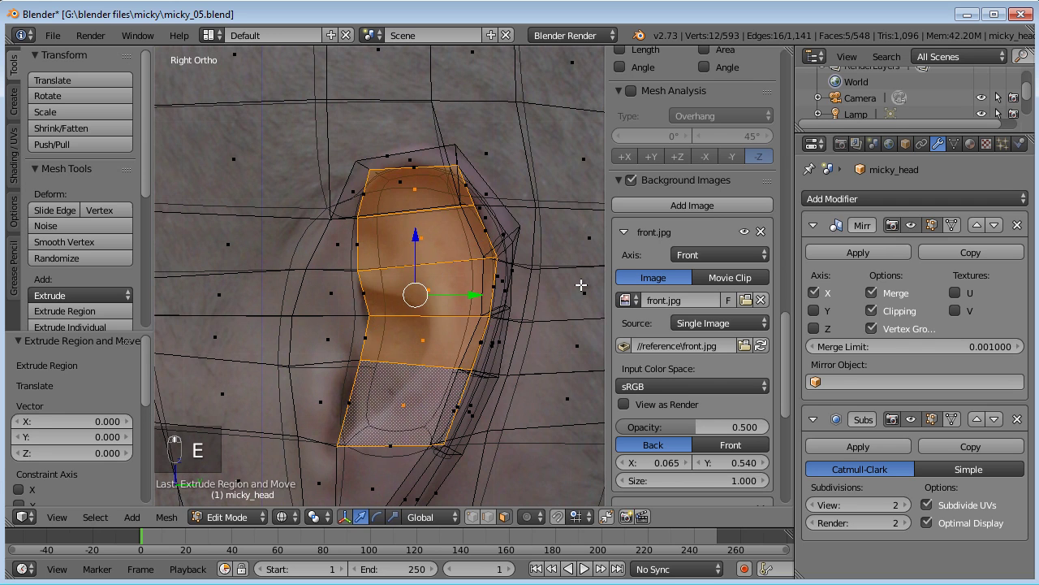
pyautogui.press('s')
pyautogui.click(566, 282)
# Push the extruded inner-ear faces into the head to form the ear's hollow
pyautogui.moveTo(567, 281); pyautogui.dragTo(557, 343, button='middle')
pyautogui.press('g')
pyautogui.click(502, 341)
pyautogui.press('g')
pyautogui.click(495, 338)
pyautogui.press('g')
pyautogui.click(291, 338)
pyautogui.press('g')
pyautogui.click(445, 327)
pyautogui.moveTo(445, 327); pyautogui.dragTo(302, 343, button='middle')
# Check the hollow in solid shading and shift its inner faces slightly forward and down in side view
pyautogui.press('z')
pyautogui.moveTo(443, 344)
pyautogui.mouseDown(button='middle')
pyautogui.moveTo(409, 299)
pyautogui.moveTo(436, 303)
pyautogui.mouseUp(button='middle')
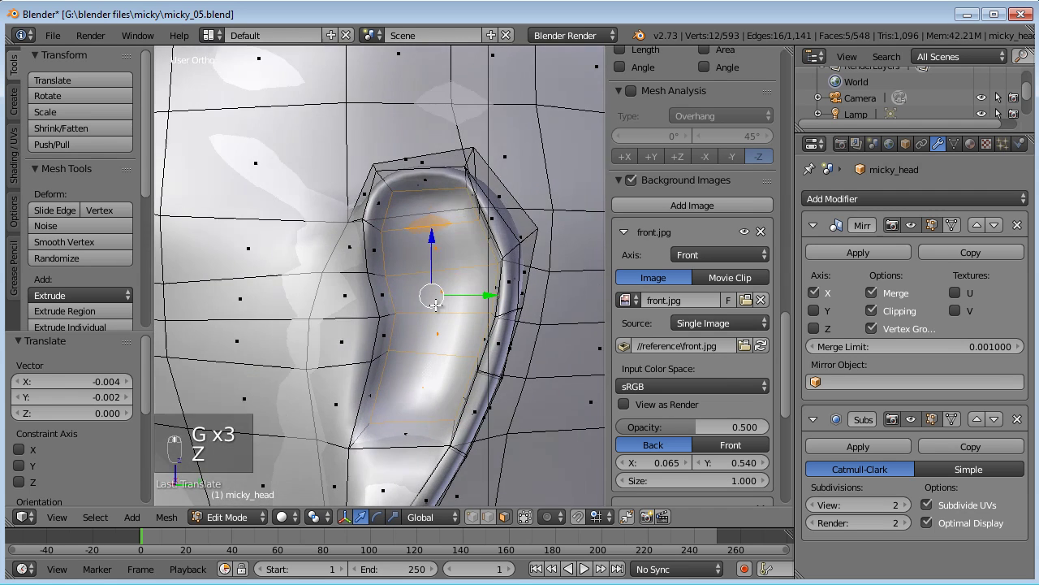
pyautogui.press('KP_3')
pyautogui.press('g')
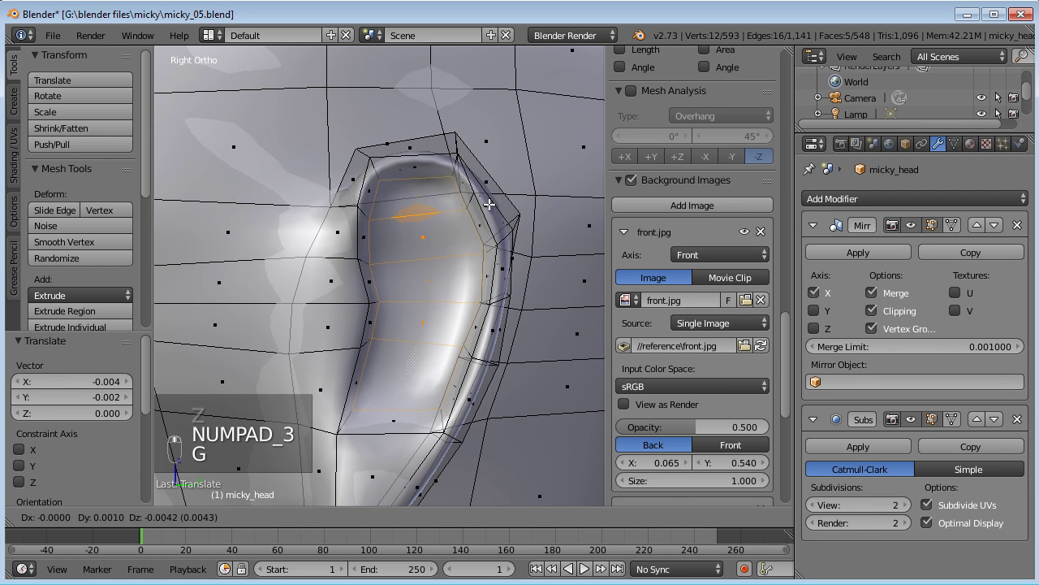
pyautogui.click(484, 200)
# Move the lower back vertices of the hollow's inner faces forward and up to follow the curve of the ear cavity
pyautogui.press('z')
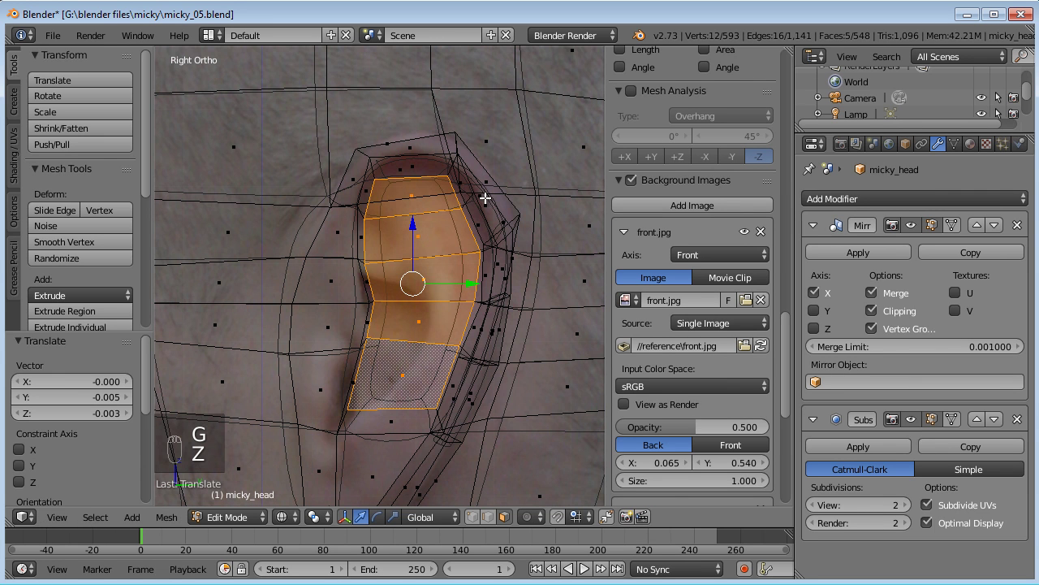
pyautogui.scroll(4, 429, 171)
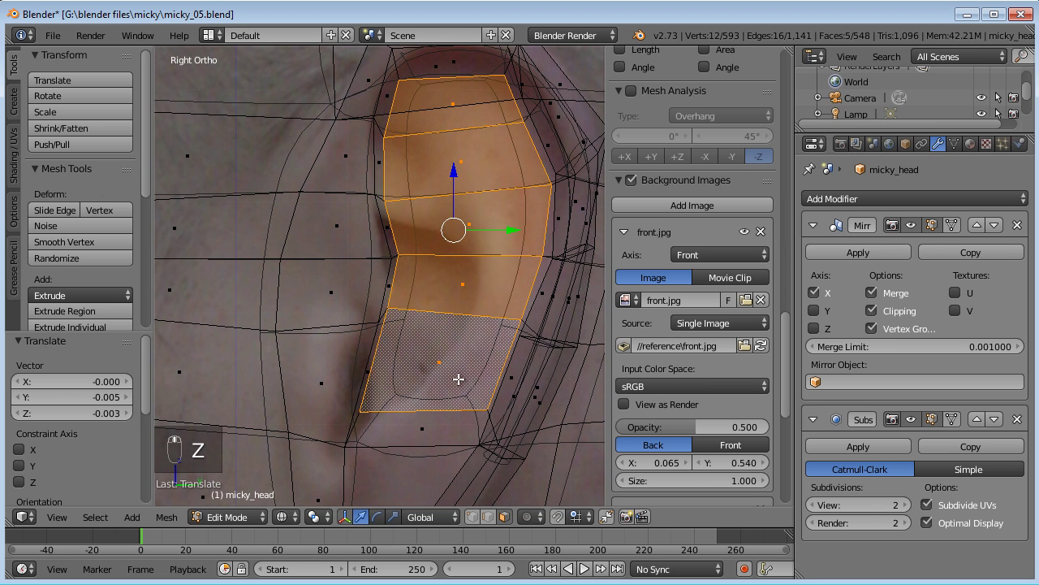
pyautogui.rightClick(487, 409)
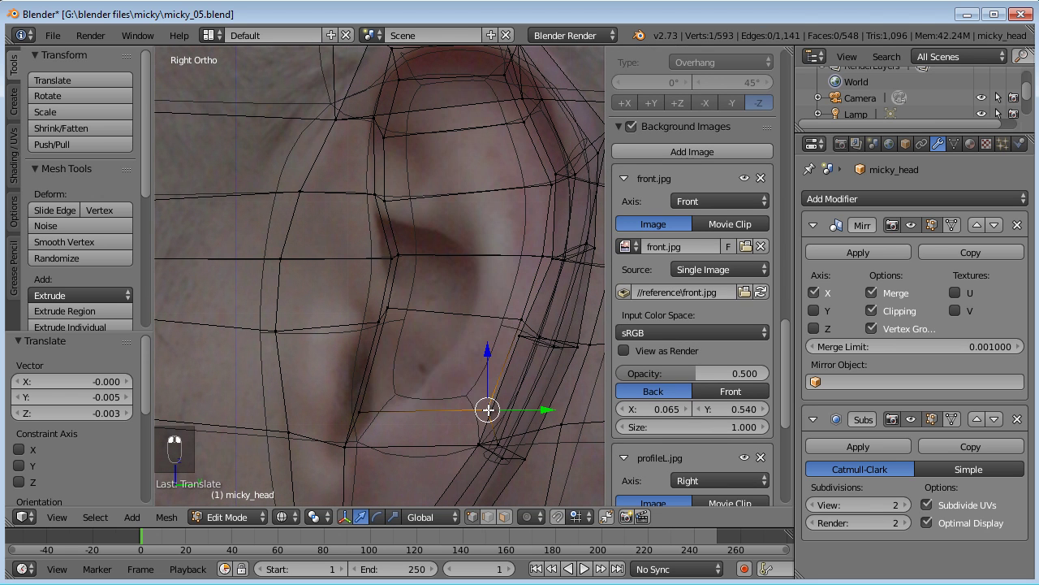
pyautogui.press('g')
pyautogui.click(451, 361)
pyautogui.press('g')
pyautogui.click(515, 303)
pyautogui.press('g')
pyautogui.click(528, 252)
pyautogui.keyDown('shift'); pyautogui.scroll(3, 446, 391); pyautogui.keyUp('shift')
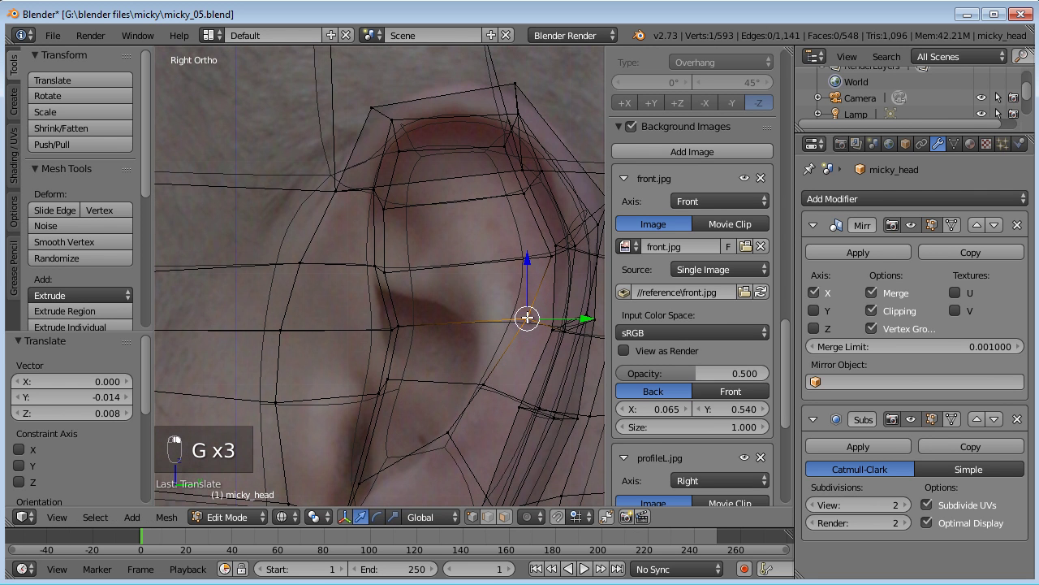
pyautogui.keyDown('shift'); pyautogui.scroll(-9, 406, 388); pyautogui.keyUp('shift')
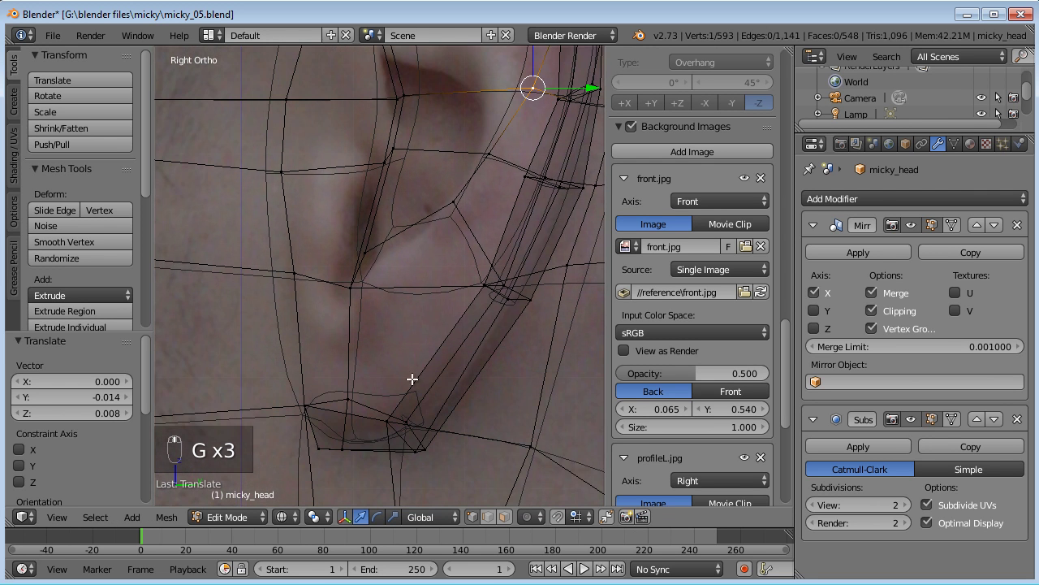
# Check the hollow in solid shading and reposition the back vertices of its inner faces in side view
pyautogui.press('z')
pyautogui.moveTo(340, 396)
pyautogui.mouseDown(button='middle')
pyautogui.moveTo(350, 310)
pyautogui.moveTo(393, 236)
pyautogui.moveTo(420, 268)
pyautogui.moveTo(399, 291)
pyautogui.moveTo(470, 363)
pyautogui.mouseUp(button='middle')
pyautogui.press('KP_3')
pyautogui.press('z')
pyautogui.press('g')
pyautogui.click(421, 290)
pyautogui.rightClick(455, 251)
pyautogui.press('g')
pyautogui.click(450, 262)
# Move the front vertices of the hollow forward in side view to follow the front edge of the ear cavity
pyautogui.rightClick(400, 289)
pyautogui.press('g')
pyautogui.click(383, 287)
pyautogui.press('g')
pyautogui.click(366, 292)
pyautogui.keyDown('shift'); pyautogui.moveTo(430, 252); pyautogui.dragTo(411, 345, button='middle'); pyautogui.keyUp('shift')
pyautogui.press('g')
pyautogui.click(382, 278)
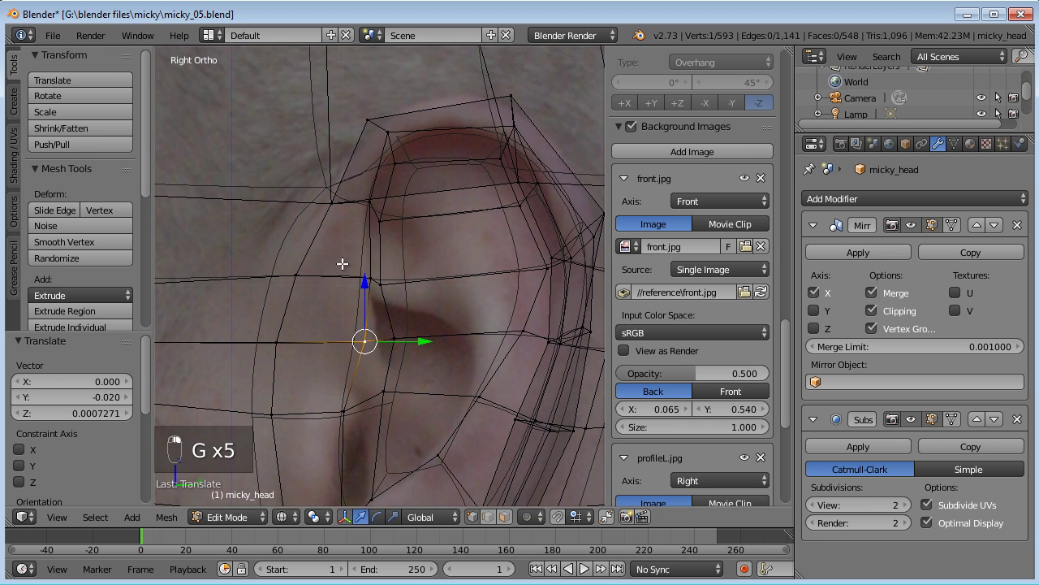
pyautogui.rightClick(365, 279)
pyautogui.press('g')
pyautogui.click(355, 279)
pyautogui.rightClick(393, 300)
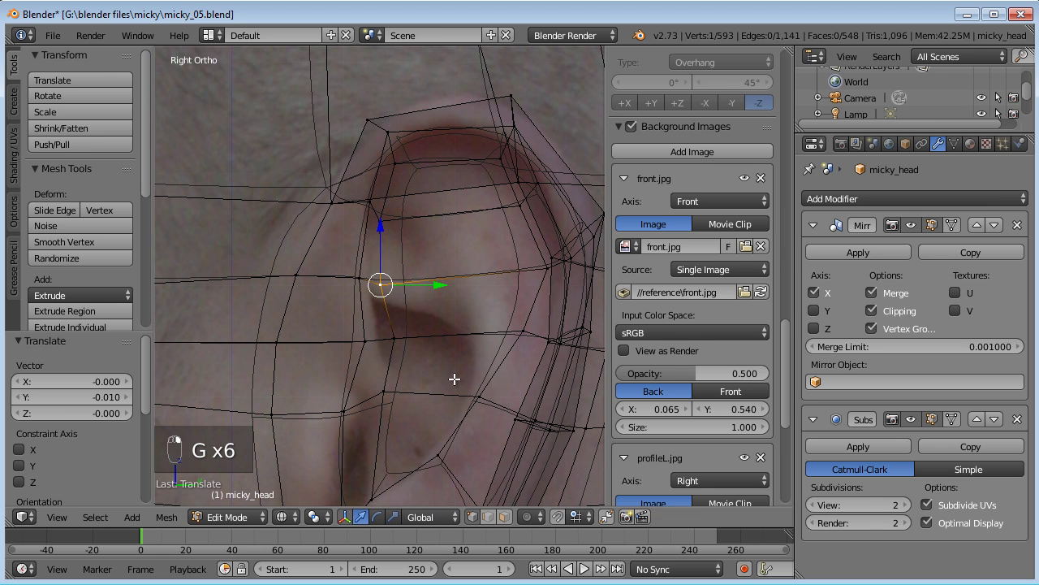
# Select the two lower inner faces of the hollow and extrude them deeper into the head
pyautogui.click(504, 517)
pyautogui.rightClick(423, 420)
pyautogui.keyDown('shift'); pyautogui.rightClick(430, 369); pyautogui.keyUp('shift')
pyautogui.keyDown('shift'); pyautogui.moveTo(445, 408); pyautogui.dragTo(458, 326, button='middle'); pyautogui.keyUp('shift')
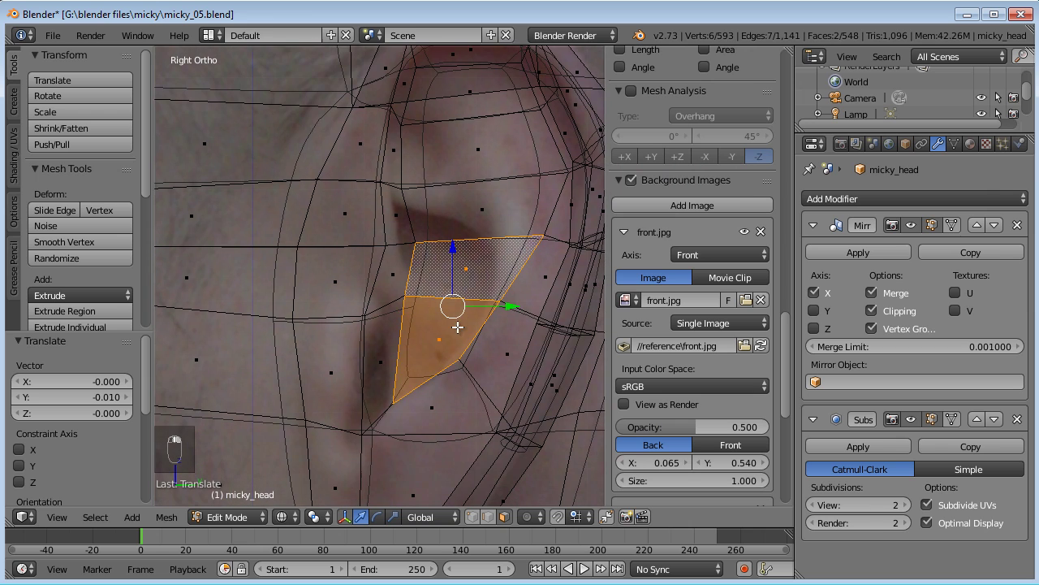
pyautogui.keyDown('shift'); pyautogui.rightClick(376, 367); pyautogui.keyUp('shift')
pyautogui.moveTo(452, 364); pyautogui.dragTo(540, 351, button='middle')
pyautogui.keyDown('shift'); pyautogui.rightClick(399, 289); pyautogui.keyUp('shift')
pyautogui.press('e')
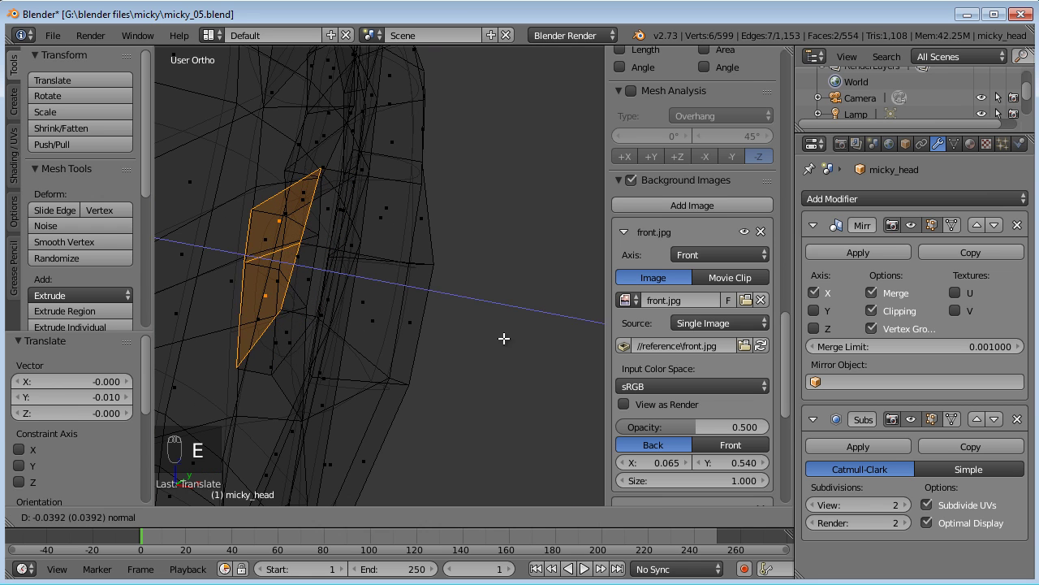
pyautogui.click(504, 341)
# Scale the extruded lower faces smaller and shift them forward and slightly up in side view
pyautogui.press('s')
pyautogui.click(469, 331)
pyautogui.press('g')
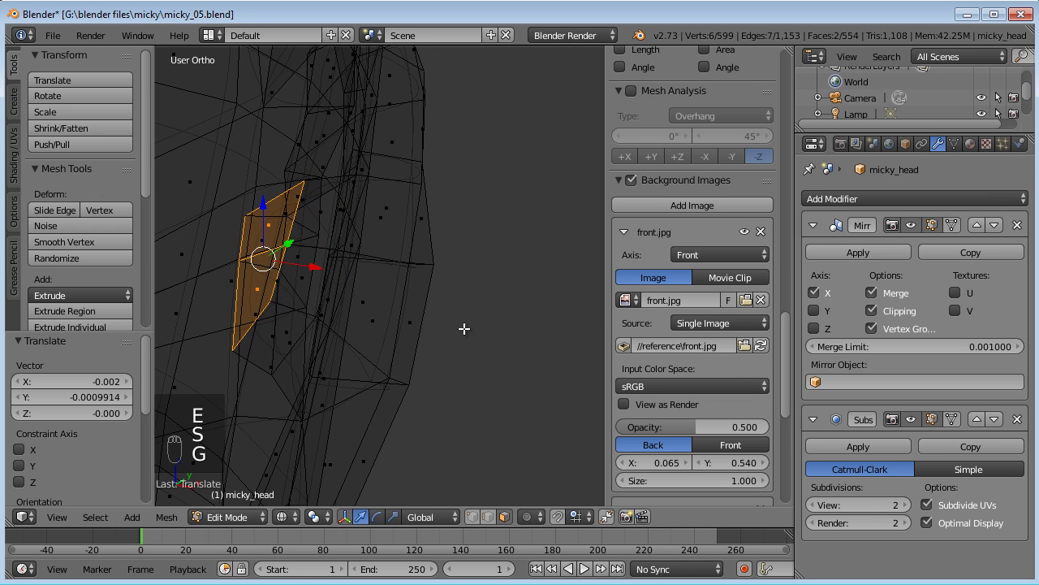
pyautogui.click(465, 328)
pyautogui.press('KP_3')
pyautogui.keyDown('shift'); pyautogui.moveTo(465, 329); pyautogui.dragTo(454, 308, button='middle'); pyautogui.keyUp('shift')
pyautogui.press('g')
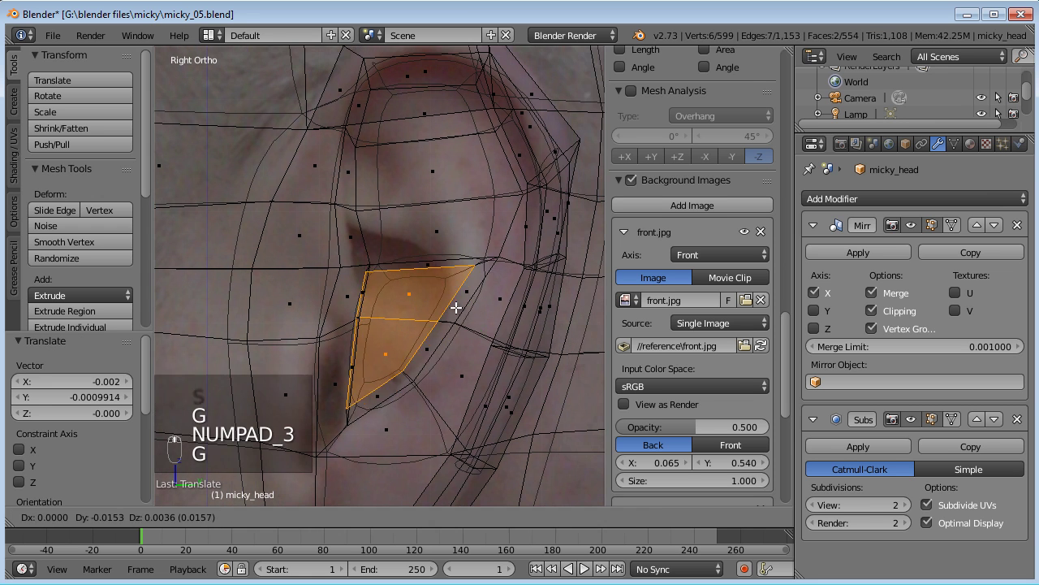
pyautogui.click(461, 304)
# Circle-select the upper front corner vertices of the ear-canal recess and move them up and slightly forward
pyautogui.press('a')
pyautogui.press('c')
pyautogui.click(373, 268)
pyautogui.press('g')
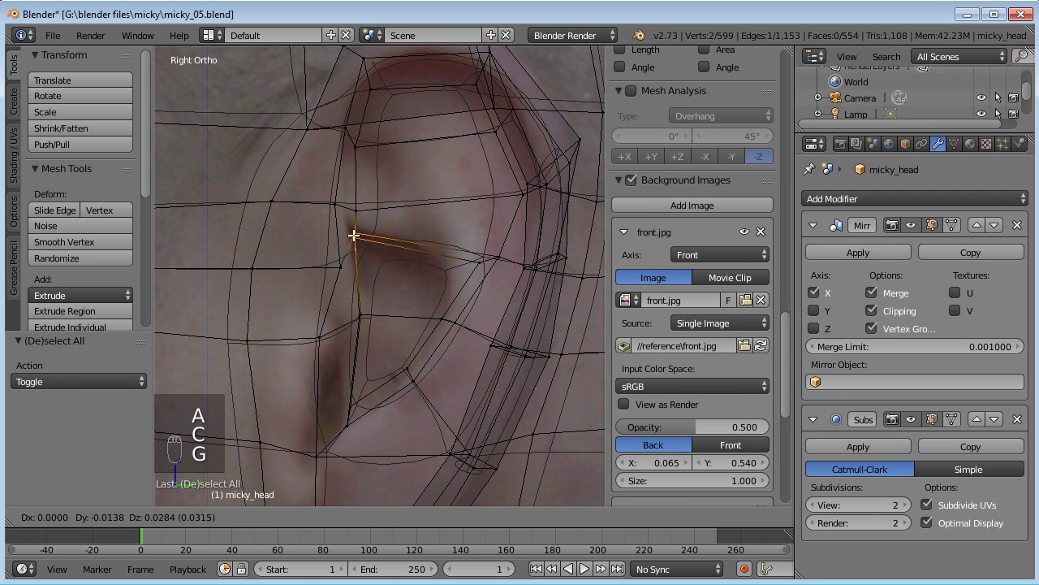
pyautogui.click(354, 235)
# Move the two vertices at the upper back corner of the ear-canal recess forward and slightly down
pyautogui.press('a')
pyautogui.rightClick(478, 262)
pyautogui.press('g')
pyautogui.click(442, 268)
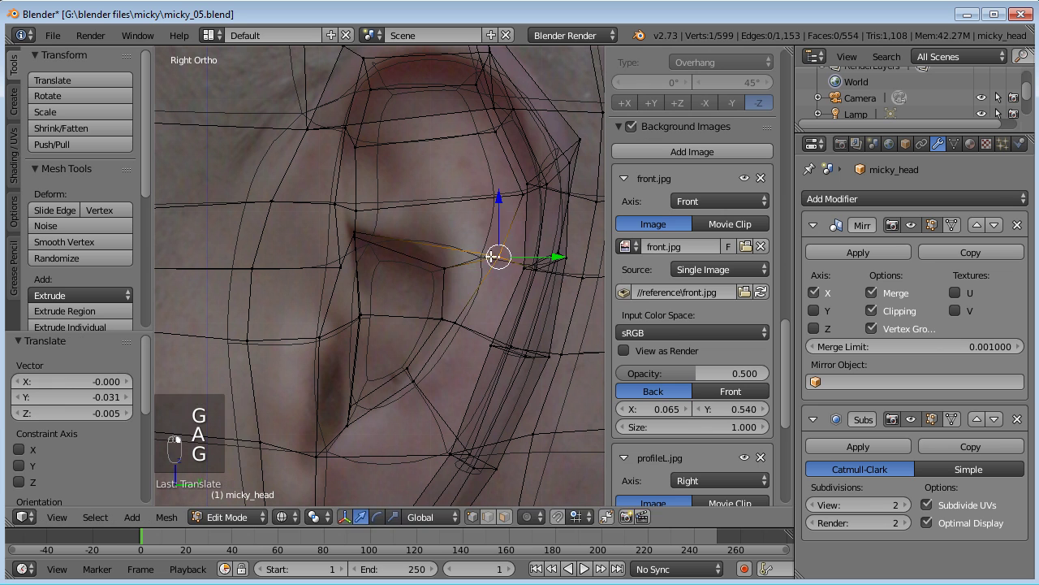
pyautogui.rightClick(491, 257)
pyautogui.press('g')
pyautogui.click(469, 265)
# Move the front vertices of the faces above the ear-canal recess upward to match the side photo
pyautogui.rightClick(367, 210)
pyautogui.press('g')
pyautogui.click(363, 185)
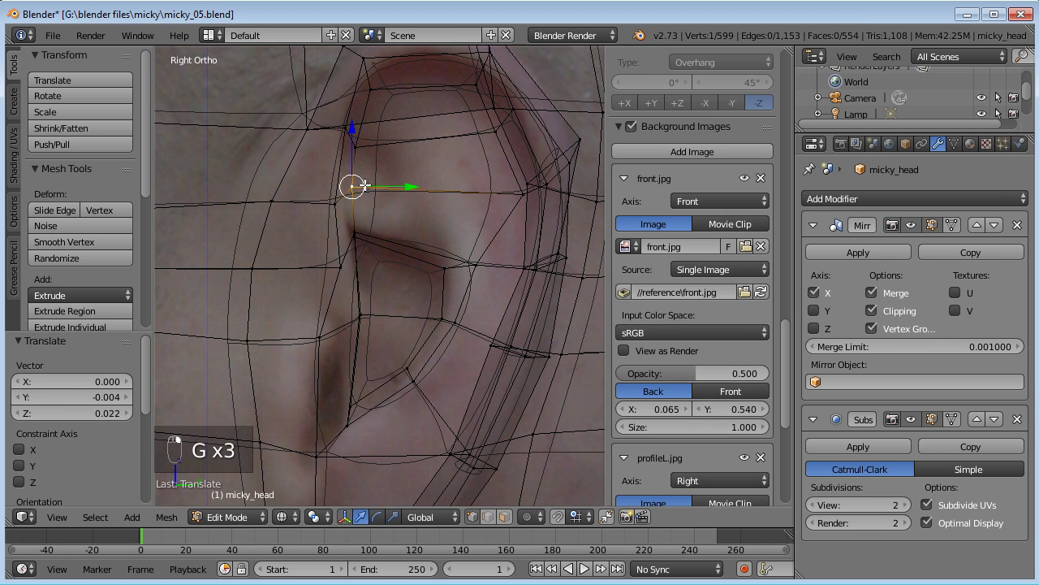
pyautogui.keyDown('shift'); pyautogui.moveTo(362, 185); pyautogui.dragTo(410, 249, button='middle'); pyautogui.keyUp('shift')
pyautogui.press('g')
pyautogui.click(350, 193)
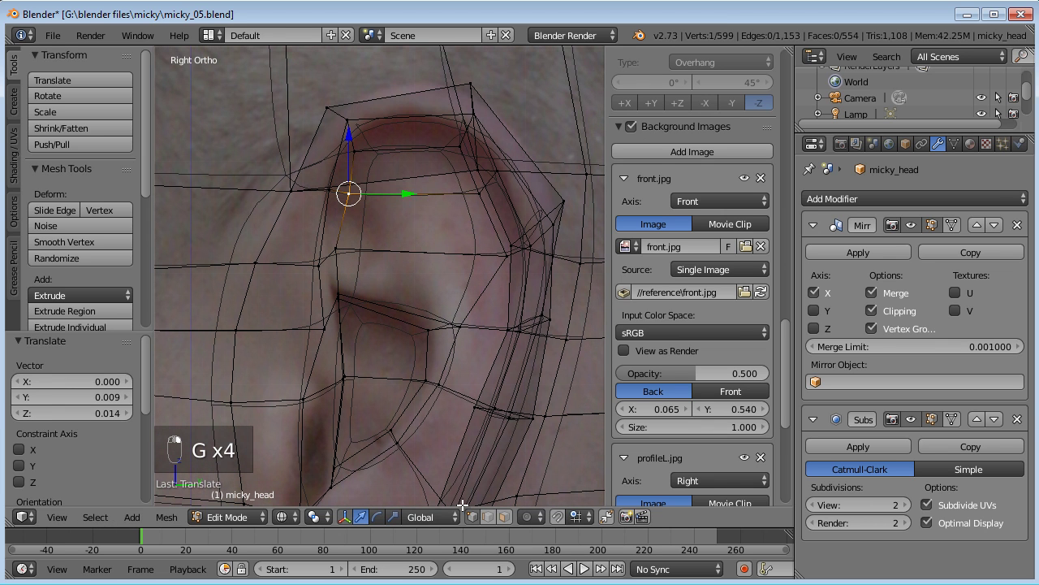
# Select the faces of the upper hollow and the strip of faces running down behind the ear-canal recess
pyautogui.click(501, 515)
pyautogui.rightClick(424, 174)
pyautogui.keyDown('shift'); pyautogui.rightClick(432, 230); pyautogui.keyUp('shift')
pyautogui.keyDown('shift'); pyautogui.rightClick(423, 272); pyautogui.keyUp('shift')
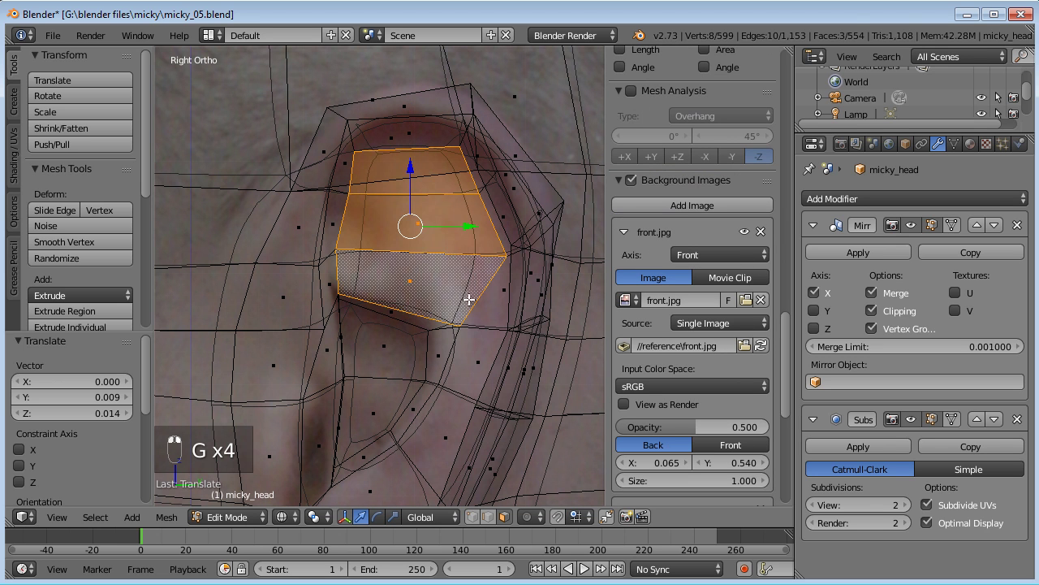
pyautogui.keyDown('shift'); pyautogui.rightClick(487, 330); pyautogui.keyUp('shift')
pyautogui.keyDown('shift'); pyautogui.rightClick(475, 369); pyautogui.keyUp('shift')
pyautogui.keyDown('shift'); pyautogui.rightClick(441, 483); pyautogui.keyUp('shift')
pyautogui.scroll(-1, 430, 479)
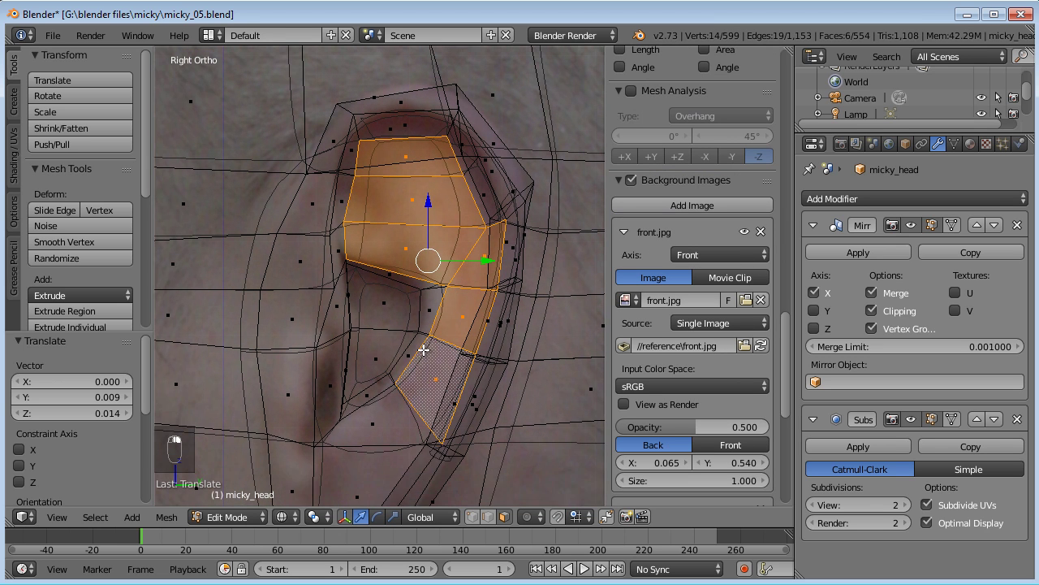
pyautogui.keyDown('shift'); pyautogui.rightClick(461, 202); pyautogui.keyUp('shift')
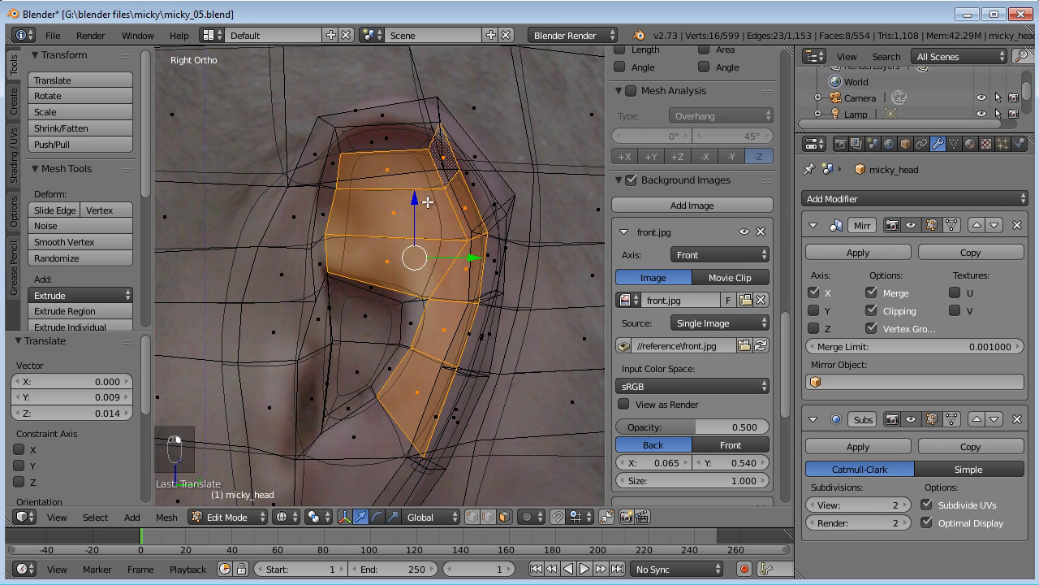
# Reduce the selection to six connected faces by dropping the two faces along the upper back rim
pyautogui.moveTo(406, 186); pyautogui.dragTo(434, 215, button='middle')
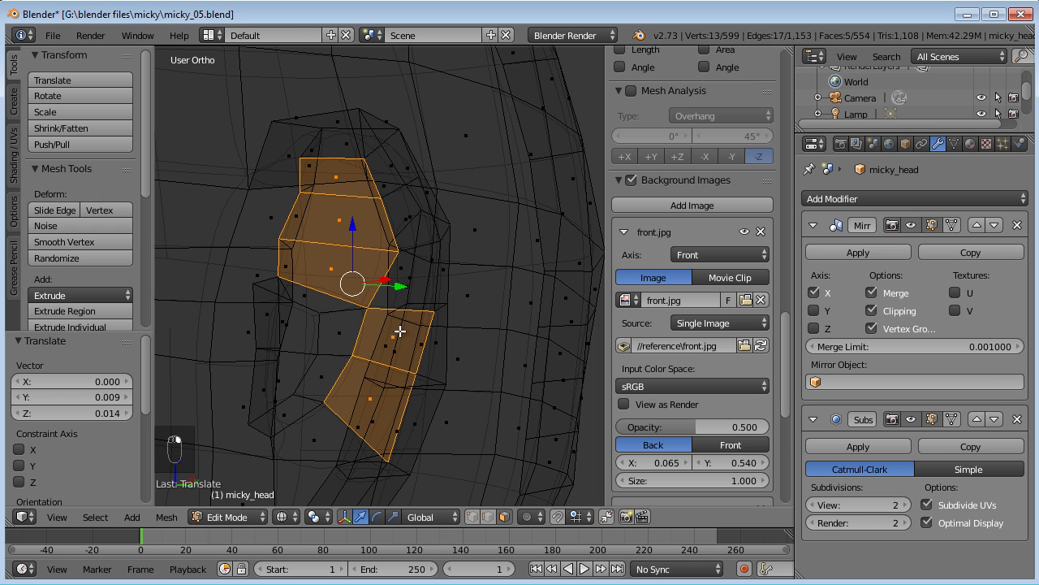
pyautogui.press('z')
pyautogui.press('z')
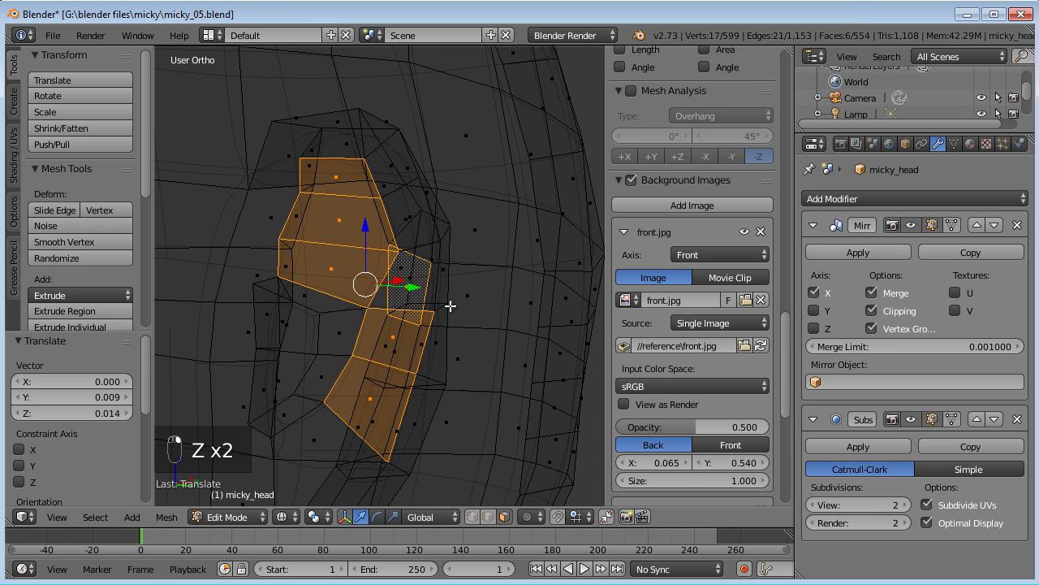
pyautogui.hotkey('ctrl', 'z')
pyautogui.hotkey('ctrl', 'z')
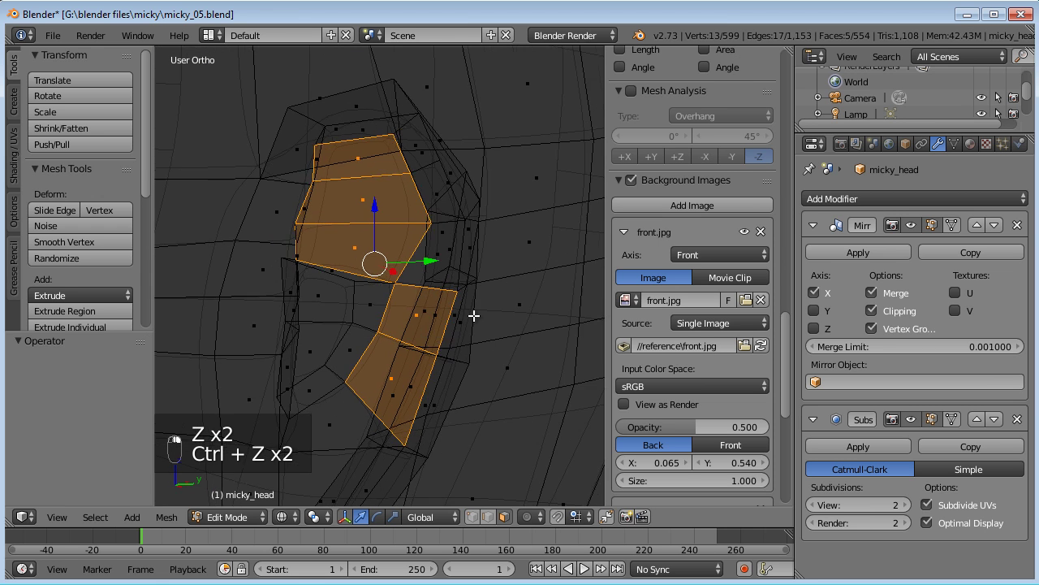
pyautogui.press('KP_3')
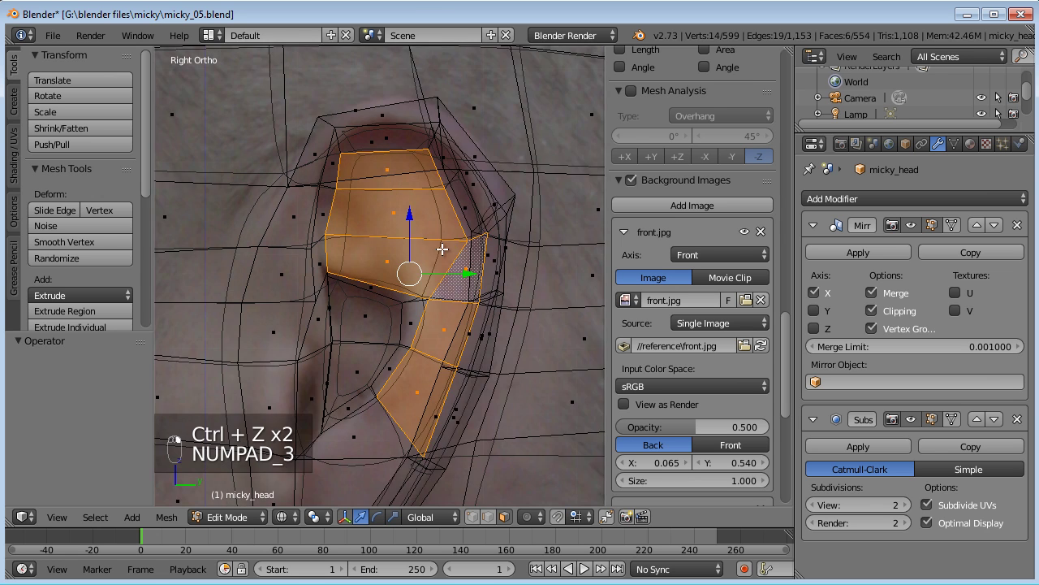
pyautogui.keyDown('shift'); pyautogui.moveTo(452, 352); pyautogui.dragTo(460, 325, button='middle'); pyautogui.keyUp('shift')
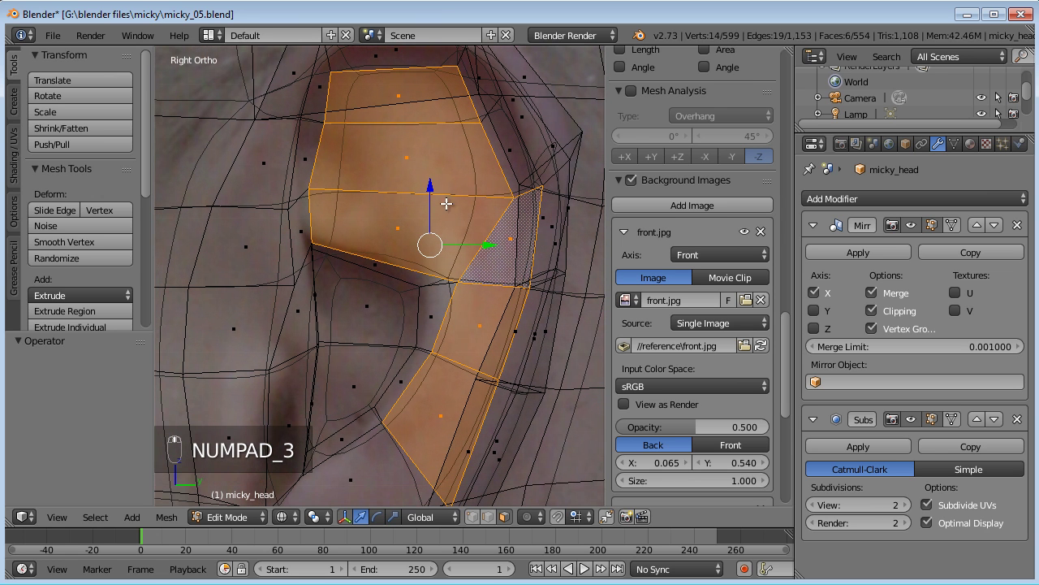
pyautogui.keyDown('shift'); pyautogui.moveTo(496, 248); pyautogui.dragTo(483, 264, button='middle'); pyautogui.keyUp('shift')
# Extrude the six selected faces in place, scale them smaller and reposition them within the hollow
pyautogui.press('e')
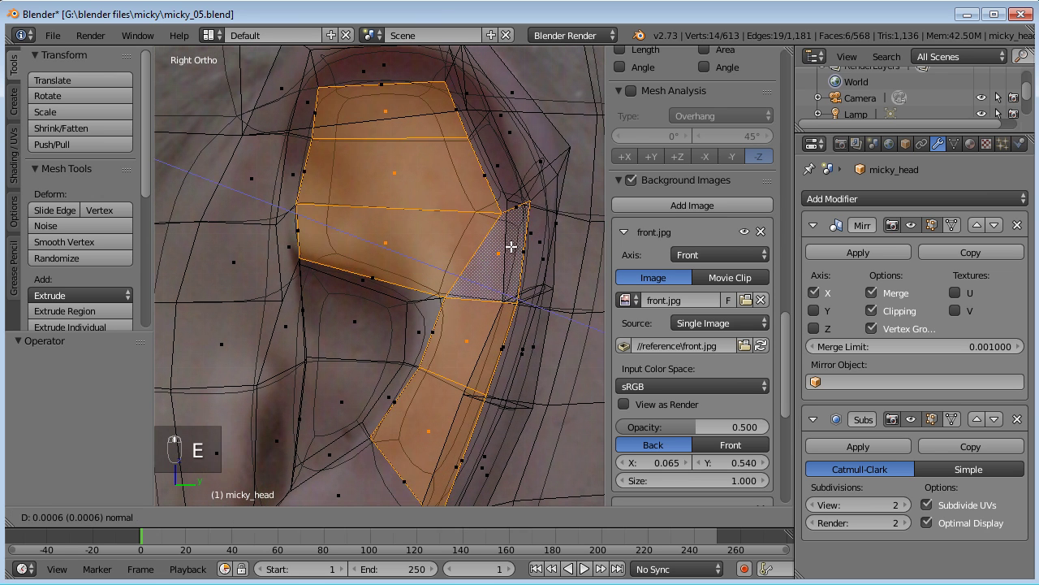
pyautogui.rightClick(587, 245)
pyautogui.hotkey('alt', 's')
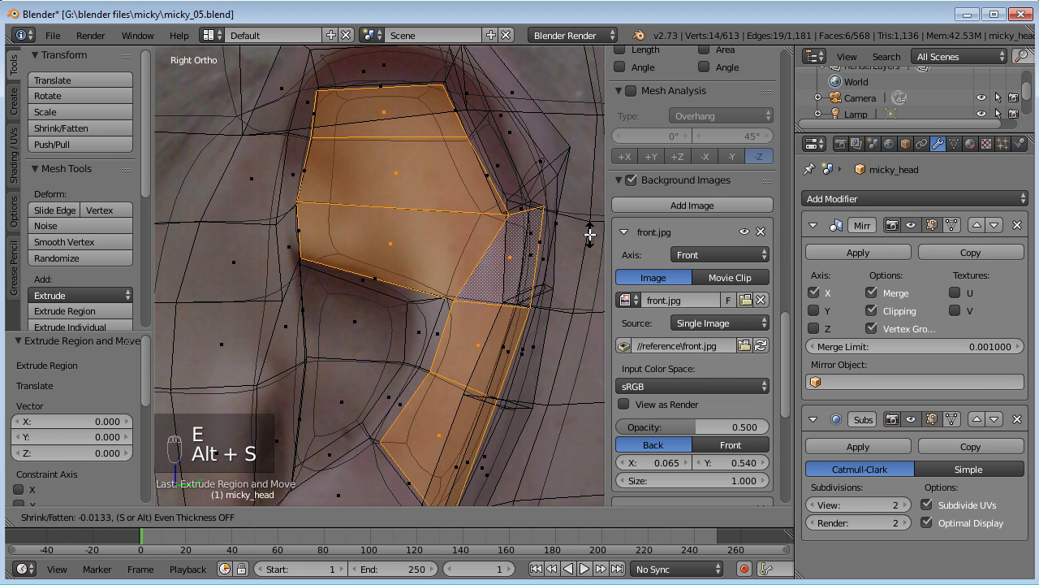
pyautogui.rightClick(590, 258)
pyautogui.press('s')
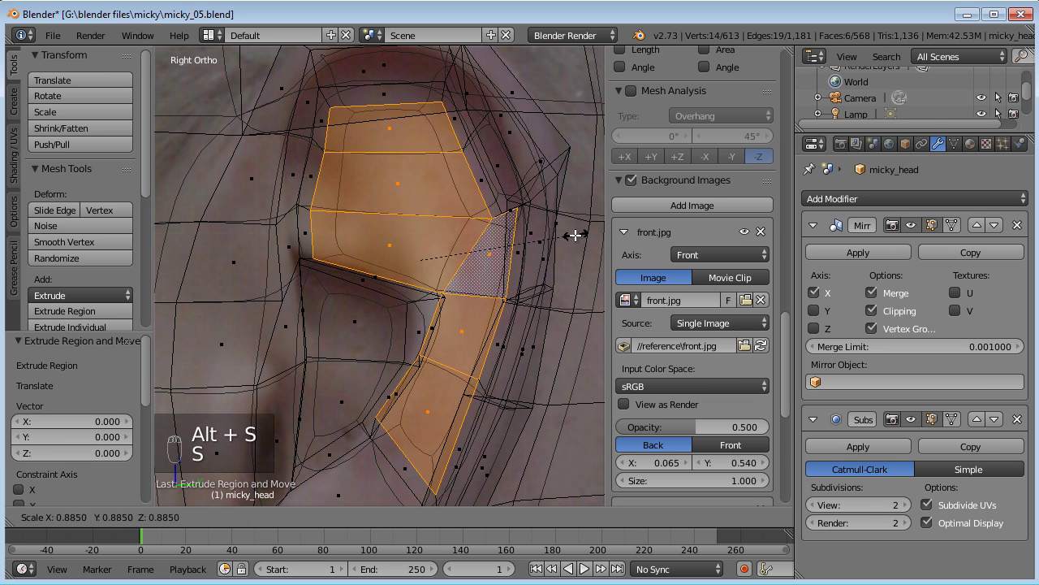
pyautogui.click(550, 239)
pyautogui.moveTo(549, 239); pyautogui.dragTo(449, 367, button='middle')
pyautogui.press('g')
pyautogui.click(480, 260)
# Switch to vertex selection in solid shading and move the extruded faces' back vertex forward and slightly up
pyautogui.click(476, 518)
pyautogui.press('z')
pyautogui.keyDown('shift'); pyautogui.moveTo(492, 250); pyautogui.dragTo(491, 322, button='middle'); pyautogui.keyUp('shift')
pyautogui.rightClick(514, 294)
pyautogui.press('g')
pyautogui.click(477, 286)
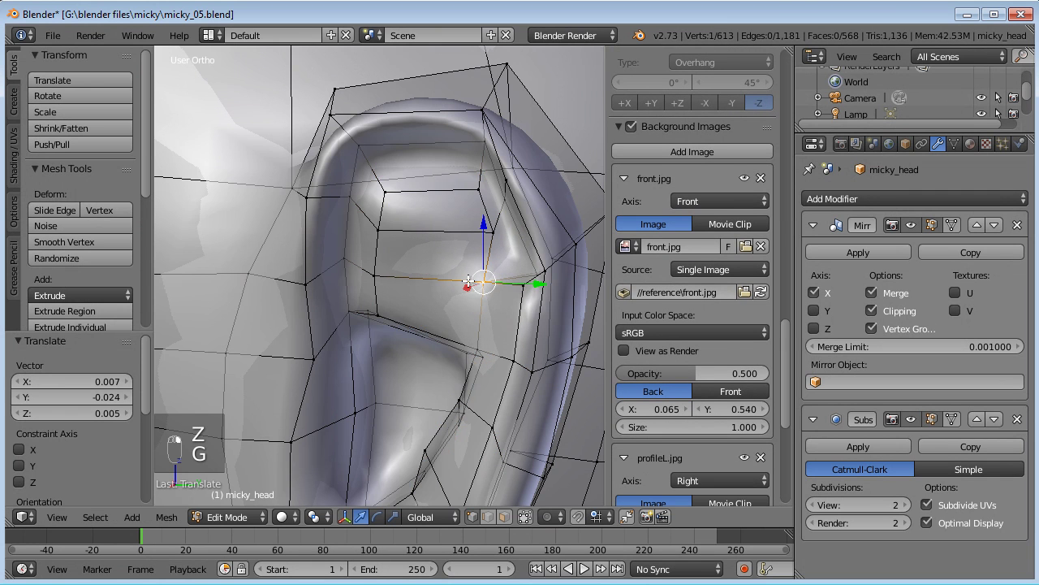
# Move the front vertices of the upper hollow back and up in side view to follow the reference photo
pyautogui.moveTo(359, 269); pyautogui.dragTo(500, 264, button='middle')
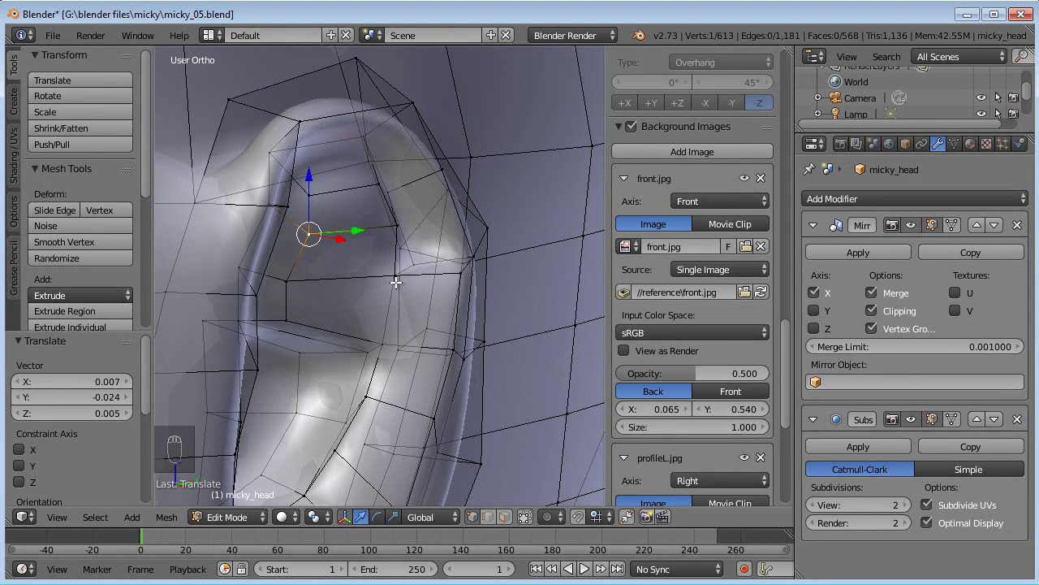
pyautogui.press('KP_3')
pyautogui.press('z')
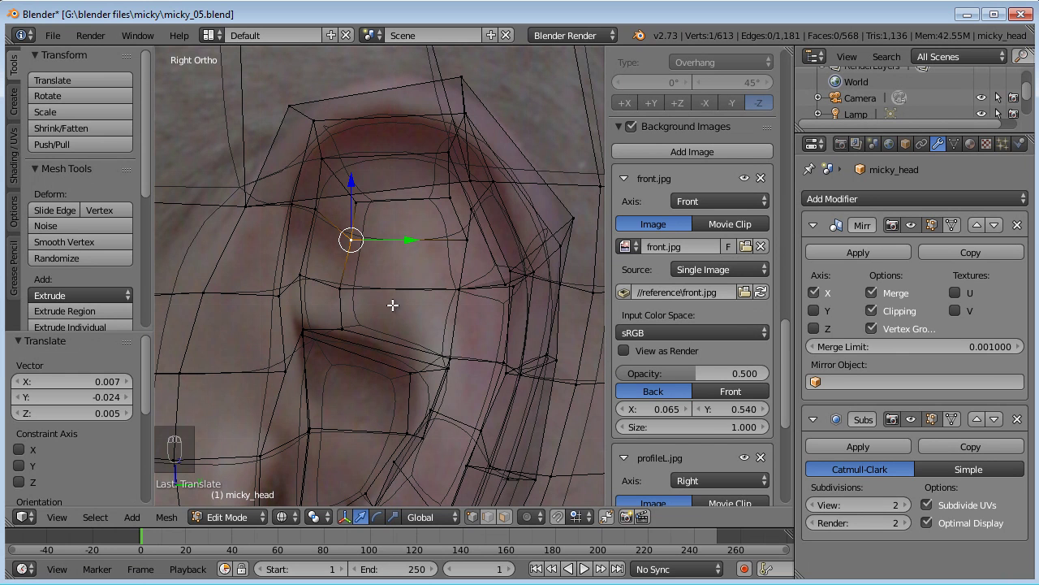
pyautogui.rightClick(334, 284)
pyautogui.press('g')
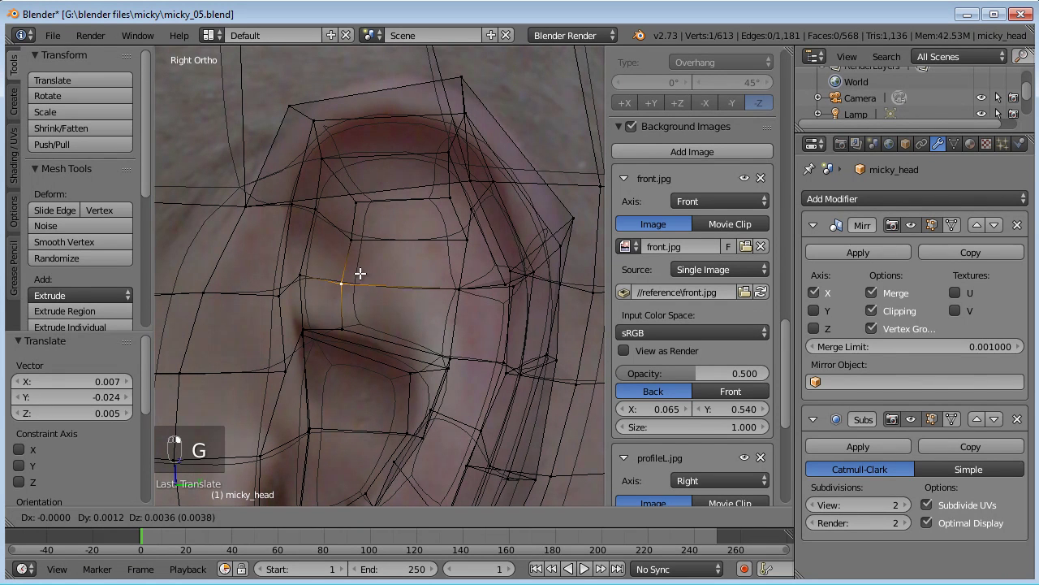
pyautogui.click(376, 266)
pyautogui.press('g')
pyautogui.click(324, 254)
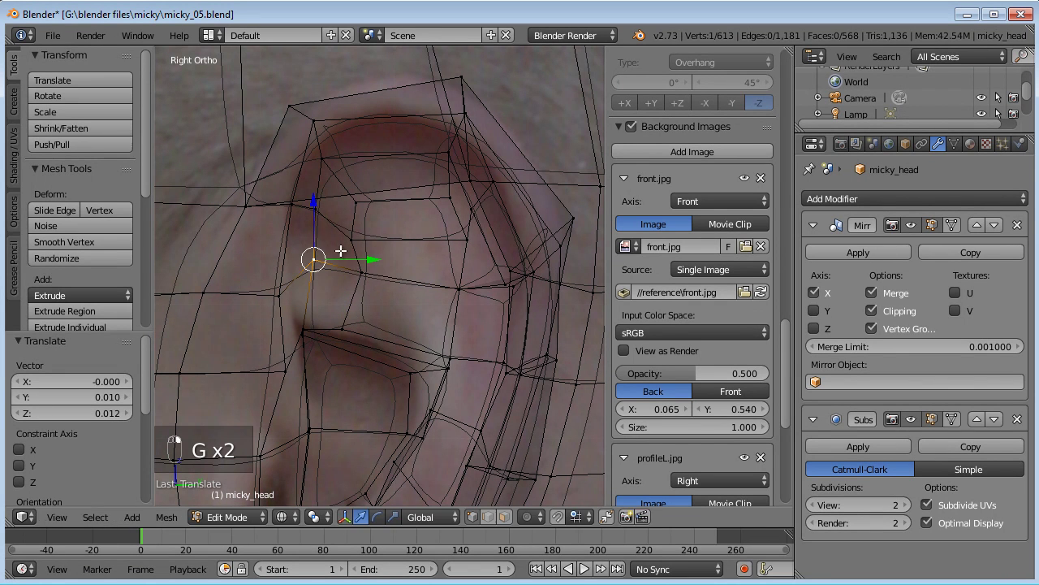
pyautogui.press('g')
pyautogui.click(360, 236)
# Pull the back vertex of the upper hollow's inner faces outward from the head
pyautogui.moveTo(360, 236); pyautogui.dragTo(418, 258, button='middle')
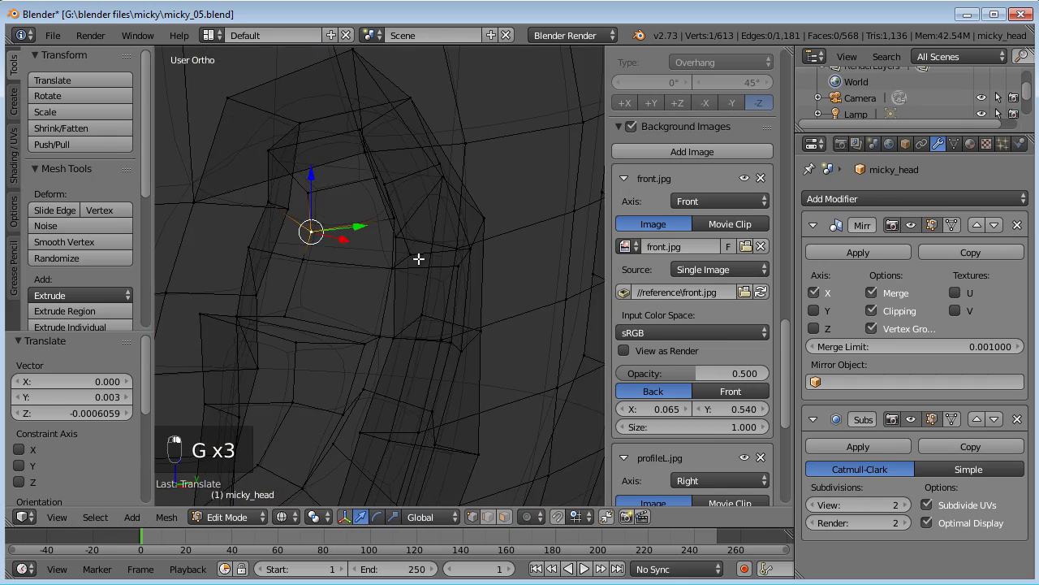
pyautogui.moveTo(315, 252); pyautogui.dragTo(169, 323, button='middle')
pyautogui.press('g')
pyautogui.click(392, 219)
pyautogui.moveTo(512, 278)
pyautogui.mouseDown(button='middle')
pyautogui.moveTo(551, 269)
pyautogui.moveTo(480, 232)
pyautogui.moveTo(591, 173)
pyautogui.moveTo(403, 344)
pyautogui.moveTo(418, 317)
pyautogui.mouseUp(button='middle')
pyautogui.press('g')
pyautogui.click(473, 296)
pyautogui.press('z')
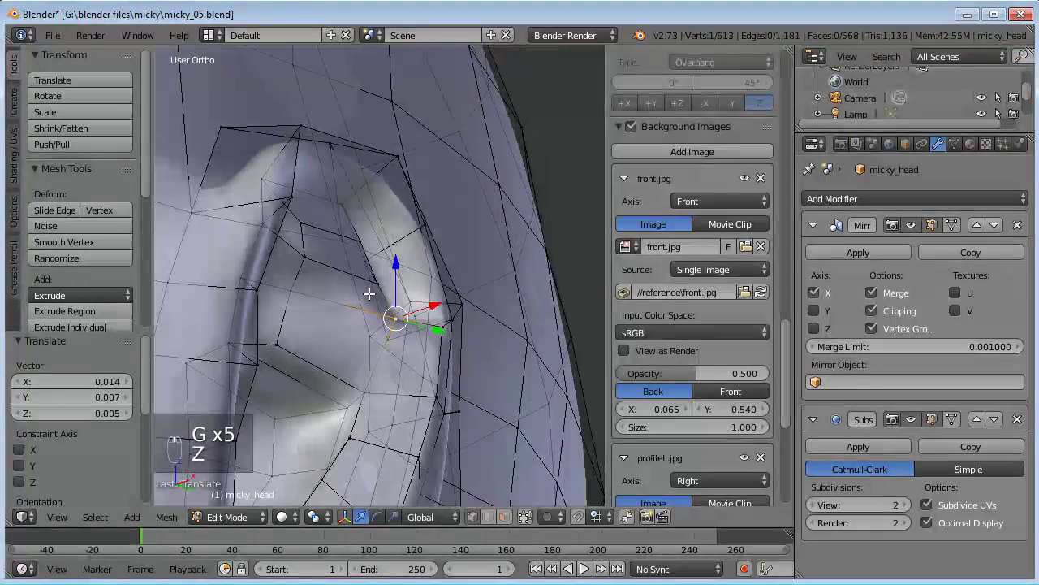
# Adjust the vertices along the back of the upper hollow in solid shading to smooth its inner fold
pyautogui.rightClick(377, 286)
pyautogui.press('g')
pyautogui.click(386, 273)
pyautogui.rightClick(438, 324)
pyautogui.press('g')
pyautogui.click(414, 368)
pyautogui.moveTo(447, 372); pyautogui.dragTo(451, 402, button='middle')
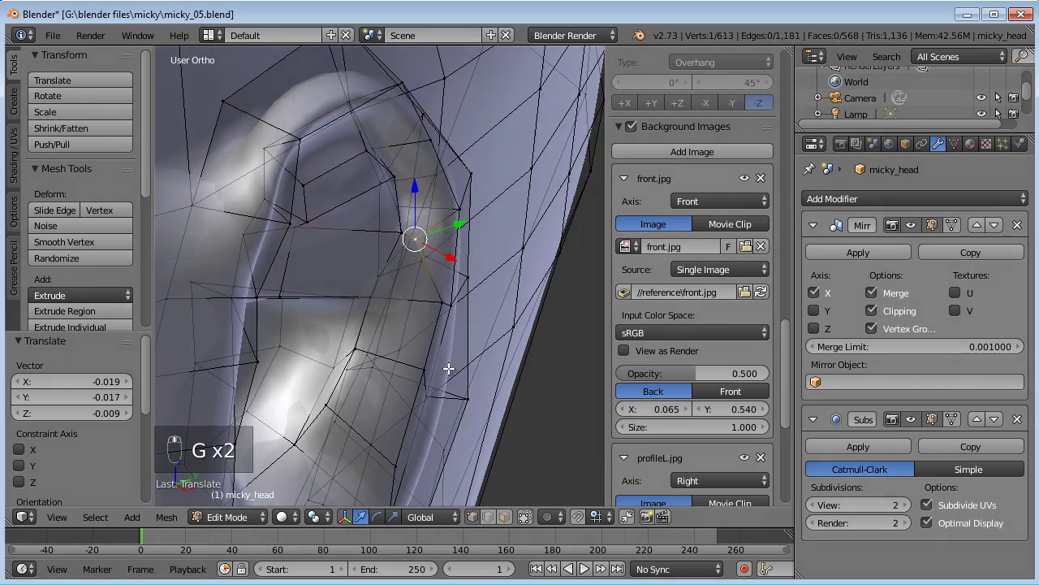
pyautogui.press('g')
pyautogui.click(408, 297)
# Reposition the vertex at the lower part of the ear's inner fold
pyautogui.moveTo(408, 297); pyautogui.dragTo(413, 392, button='middle')
pyautogui.moveTo(491, 388); pyautogui.dragTo(514, 416, button='middle')
pyautogui.keyDown('shift'); pyautogui.rightClick(466, 358); pyautogui.keyUp('shift')
pyautogui.moveTo(479, 357); pyautogui.dragTo(458, 352, button='middle')
pyautogui.press('g')
pyautogui.click(487, 339)
# Pull the lower vertices of the inner fold outward from the head to raise its ridge
pyautogui.rightClick(488, 292)
pyautogui.keyDown('shift'); pyautogui.rightClick(458, 289); pyautogui.keyUp('shift')
pyautogui.press('g')
pyautogui.click(438, 310)
pyautogui.rightClick(471, 313)
pyautogui.press('g')
pyautogui.click(455, 317)
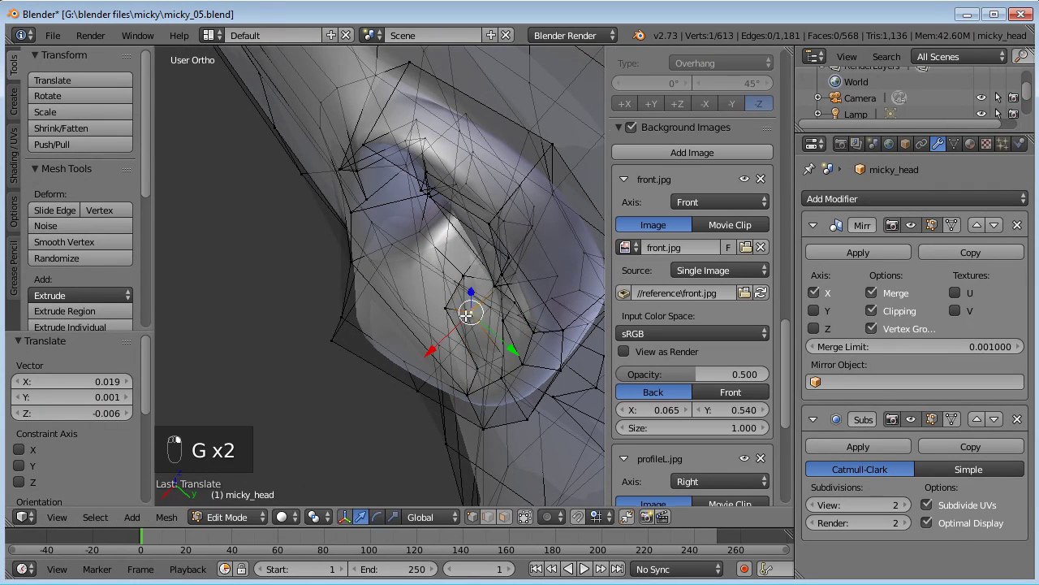
pyautogui.moveTo(456, 317); pyautogui.dragTo(135, 267, button='middle')
pyautogui.moveTo(33, 319); pyautogui.dragTo(332, 303, button='middle')
pyautogui.press('g')
pyautogui.click(370, 307)
# Compare the ear's profile with both ears in the front reference photo in wireframe
pyautogui.press('KP_1')
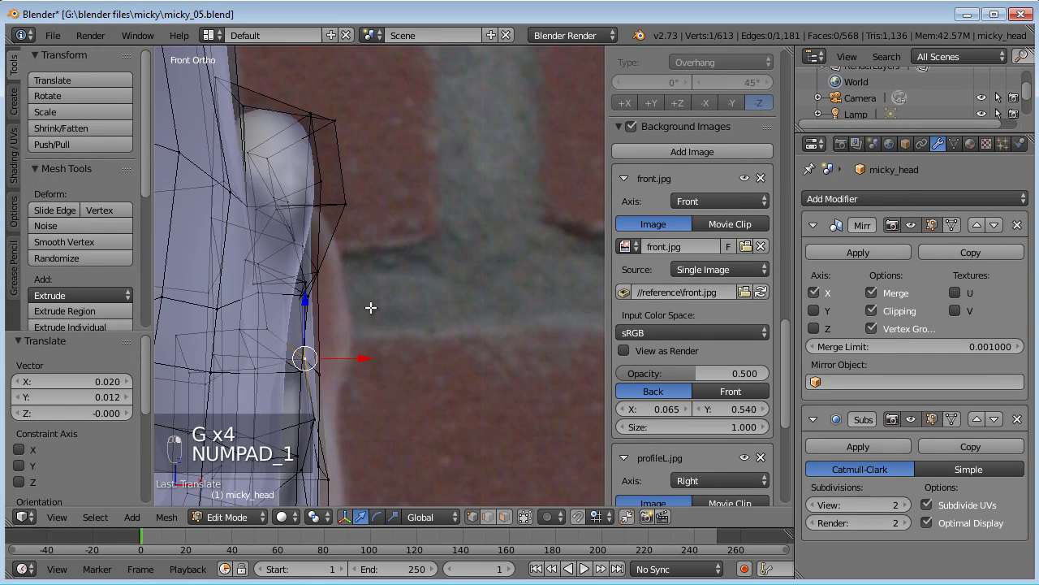
pyautogui.press('z')
pyautogui.scroll(-3, 361, 321)
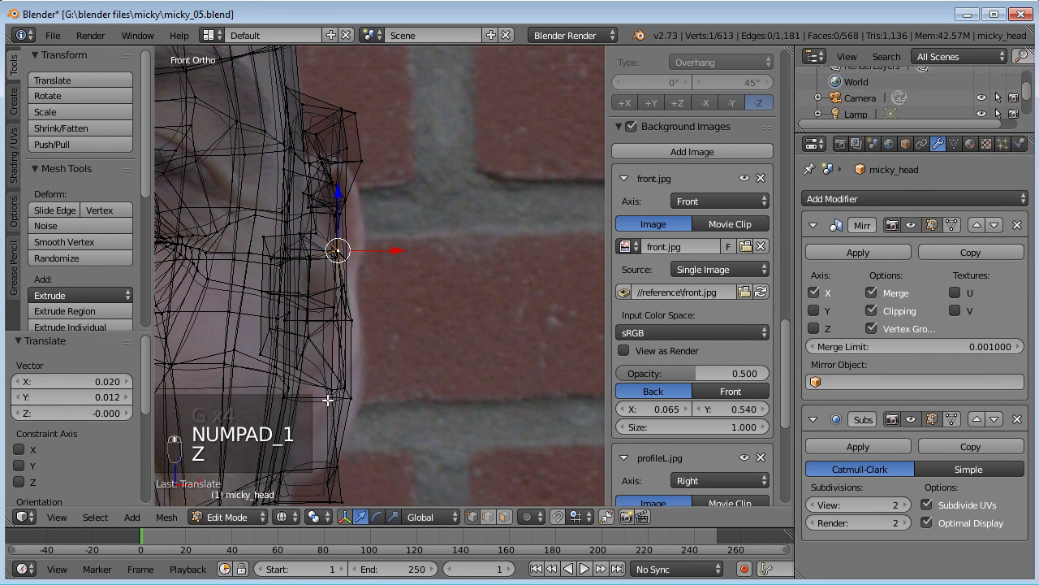
pyautogui.scroll(-4, 317, 234)
pyautogui.scroll(6, 329, 352)
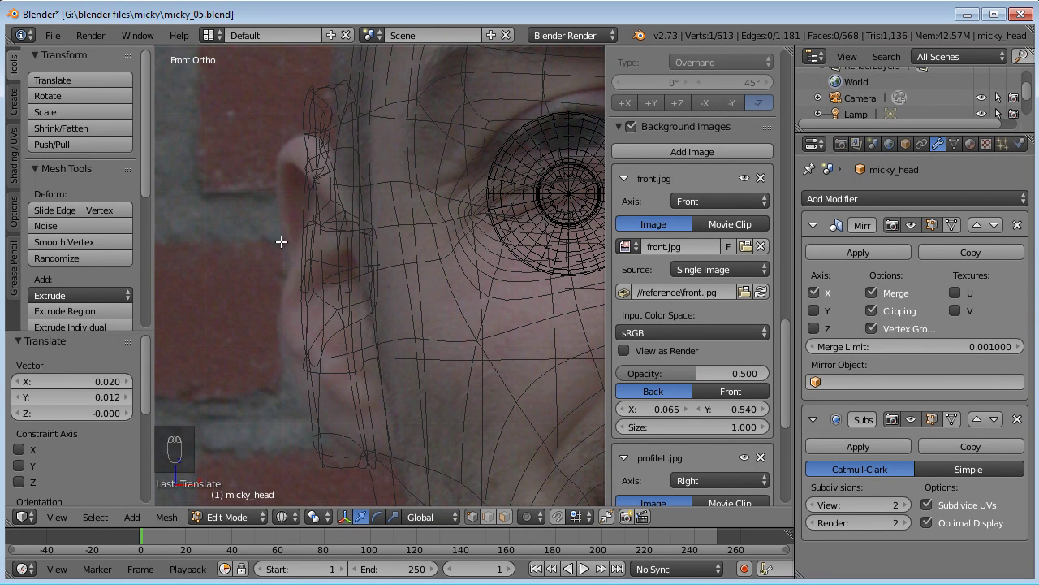
pyautogui.moveTo(291, 282); pyautogui.dragTo(361, 323, button='middle')
pyautogui.press('z')
pyautogui.scroll(4, 382, 309)
# Move two vertices on the back edge of the inner fold outward toward the ear rim
pyautogui.moveTo(414, 292); pyautogui.dragTo(365, 318, button='middle')
pyautogui.scroll(3, 406, 317)
pyautogui.keyDown('shift'); pyautogui.rightClick(323, 359); pyautogui.keyUp('shift')
pyautogui.moveTo(325, 357); pyautogui.dragTo(203, 431, button='middle')
pyautogui.press('g')
pyautogui.click(471, 365)
pyautogui.rightClick(438, 258)
pyautogui.press('g')
pyautogui.click(455, 256)
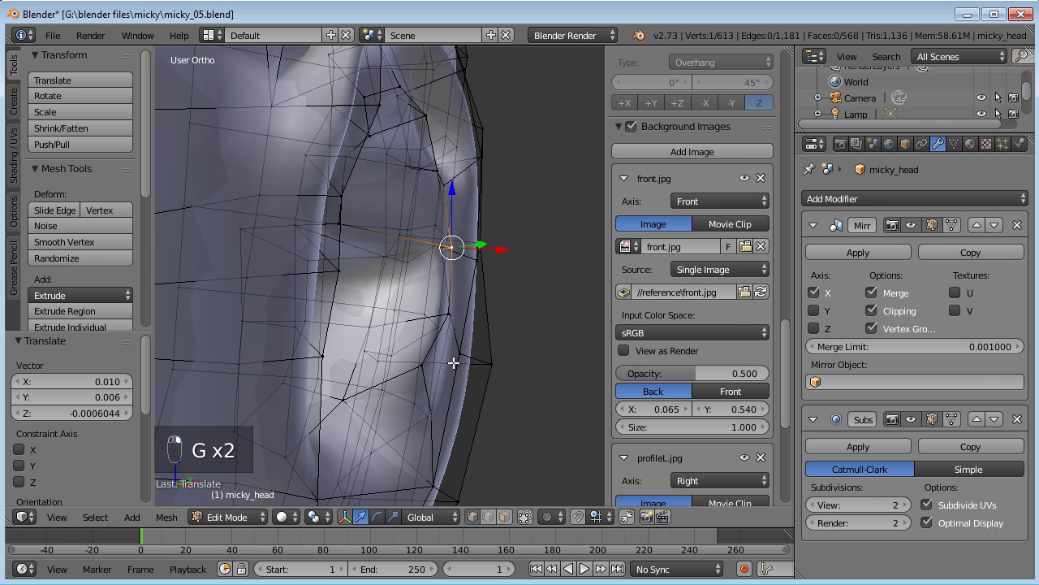
# Add a lower vertex of the inner fold to the selection and move the pair outward and slightly down
pyautogui.keyDown('shift'); pyautogui.rightClick(426, 359); pyautogui.keyUp('shift')
pyautogui.press('g')
pyautogui.click(449, 365)
pyautogui.moveTo(450, 365); pyautogui.dragTo(361, 378, button='middle')
pyautogui.press('KP_Decimal')
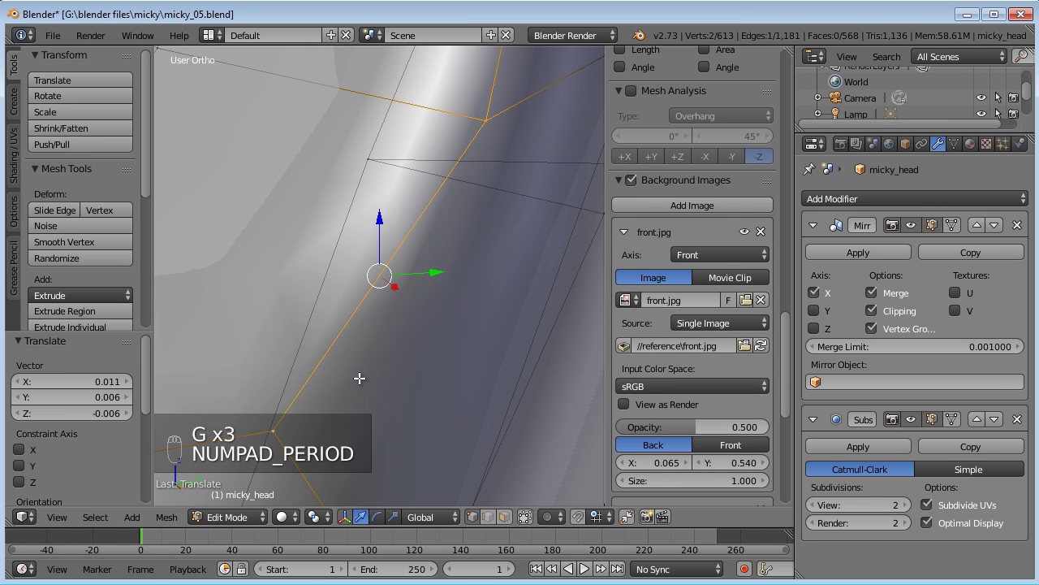
# Move the rear corner vertex of the inner fold's upper edge outward from the head and slightly down, and adjust its neighbouring fold vertices
pyautogui.scroll(-4, 431, 352)
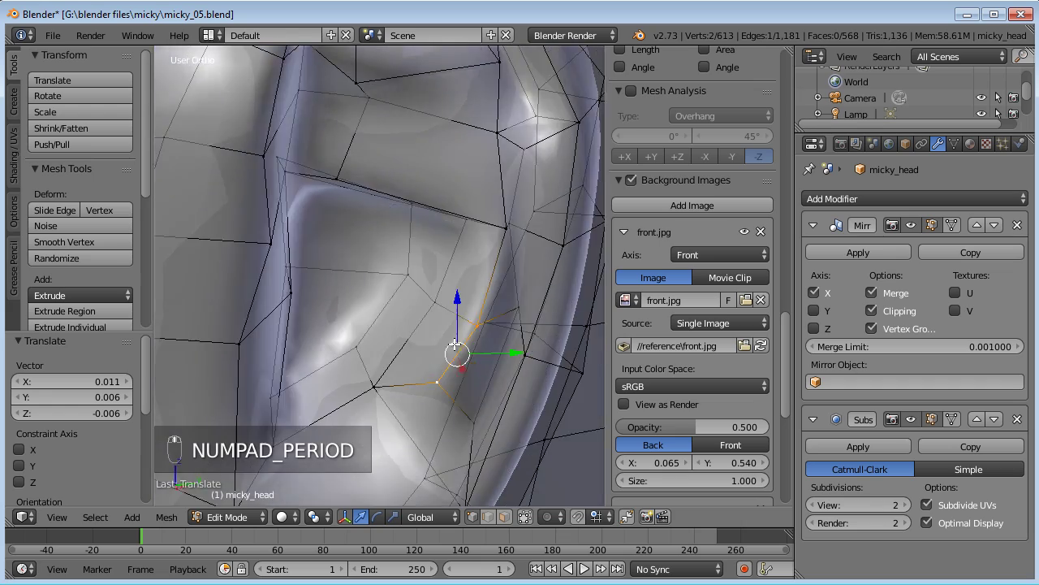
pyautogui.rightClick(465, 245)
pyautogui.moveTo(465, 245); pyautogui.dragTo(552, 305, button='middle')
pyautogui.press('g')
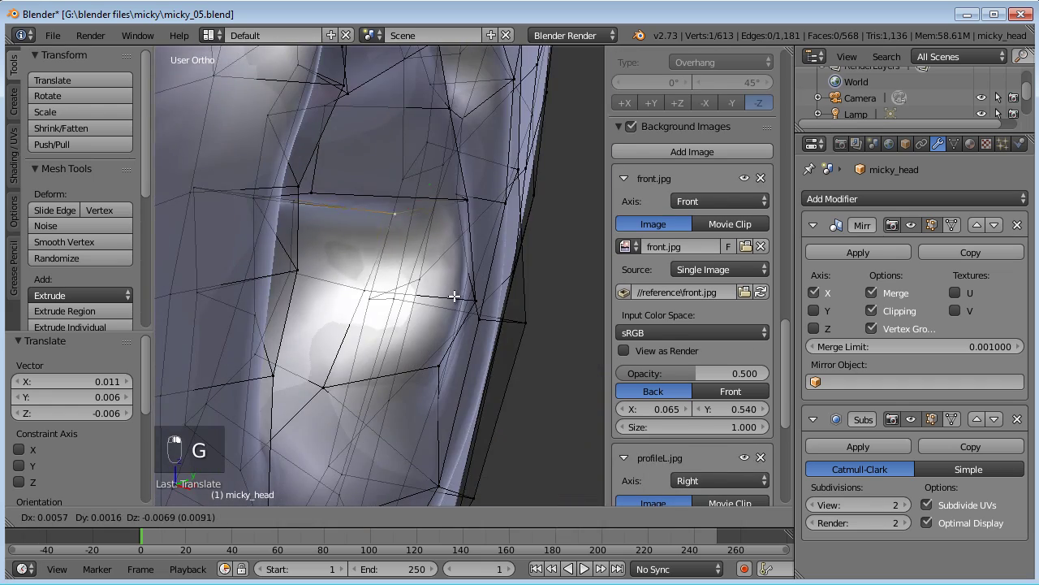
pyautogui.moveTo(510, 277); pyautogui.dragTo(341, 291, button='middle')
pyautogui.press('g')
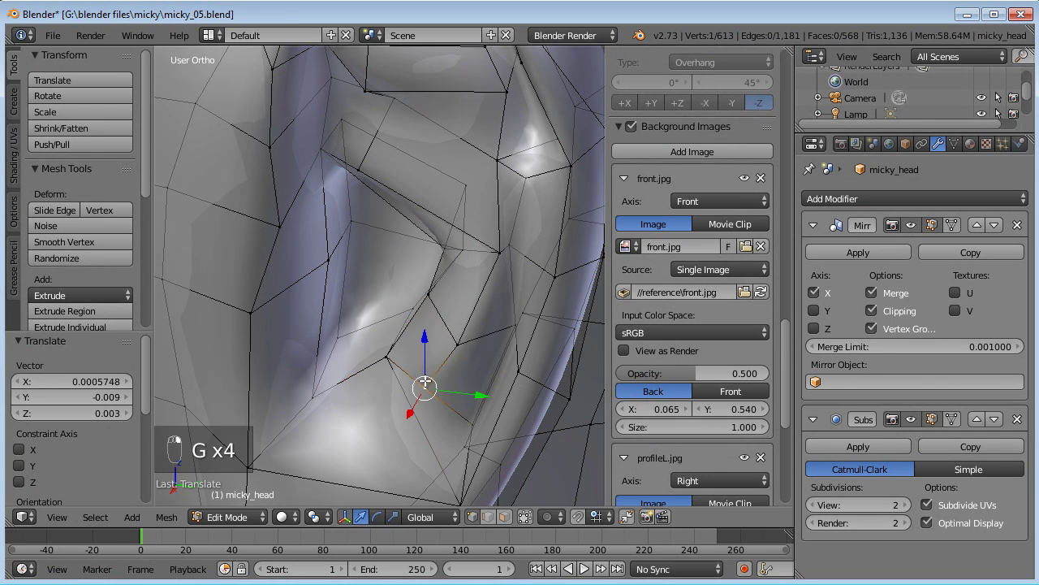
# Reposition a lower vertex of the inner fold and pull the fold's rear corner vertex farther outward and back
pyautogui.press('g')
pyautogui.click(457, 422)
pyautogui.moveTo(457, 422); pyautogui.dragTo(402, 312, button='middle')
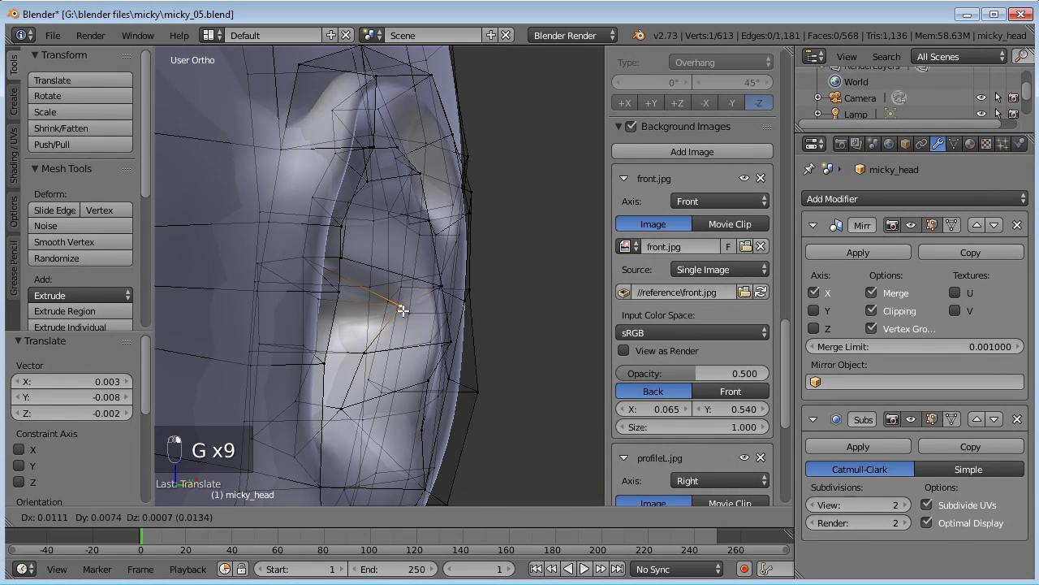
pyautogui.click(400, 350)
pyautogui.moveTo(399, 350); pyautogui.dragTo(304, 341, button='middle')
# Move the lower rear corner of the ear's upper recess backward and adjust the surrounding vertices of the upper fold
pyautogui.rightClick(331, 248)
pyautogui.moveTo(430, 221)
pyautogui.mouseDown(button='middle')
pyautogui.moveTo(430, 279)
pyautogui.moveTo(448, 313)
pyautogui.moveTo(442, 304)
pyautogui.moveTo(399, 325)
pyautogui.mouseUp(button='middle')
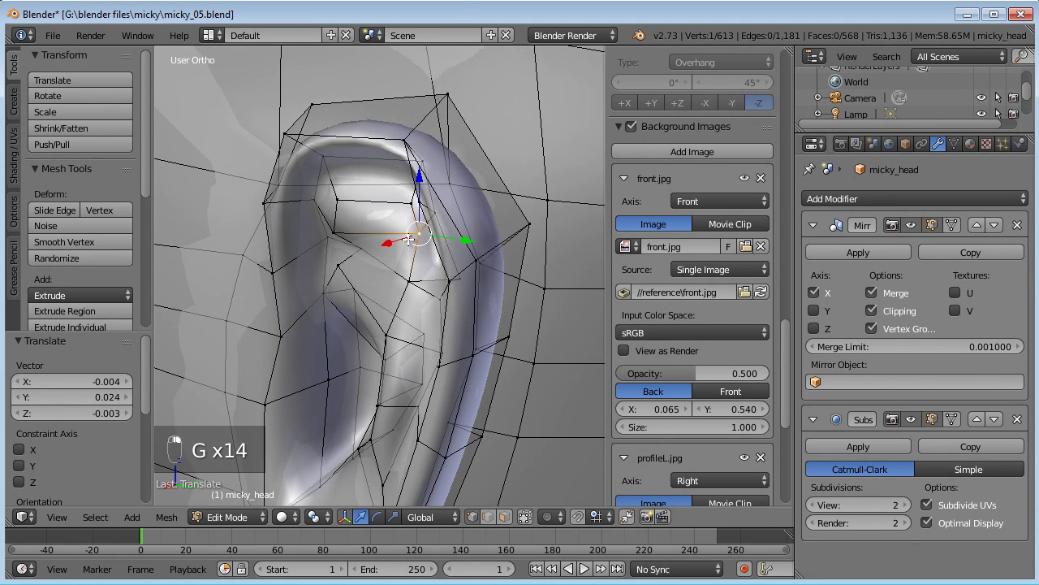
pyautogui.press('g')
pyautogui.click(341, 232)
pyautogui.moveTo(342, 232); pyautogui.dragTo(410, 335, button='middle')
pyautogui.press('g')
pyautogui.press('g')
pyautogui.click(468, 203)
pyautogui.click(378, 277)
# Move the vertices where the back of the ear meets the head forward and inward toward the head
pyautogui.rightClick(419, 375)
pyautogui.press('g')
pyautogui.click(385, 377)
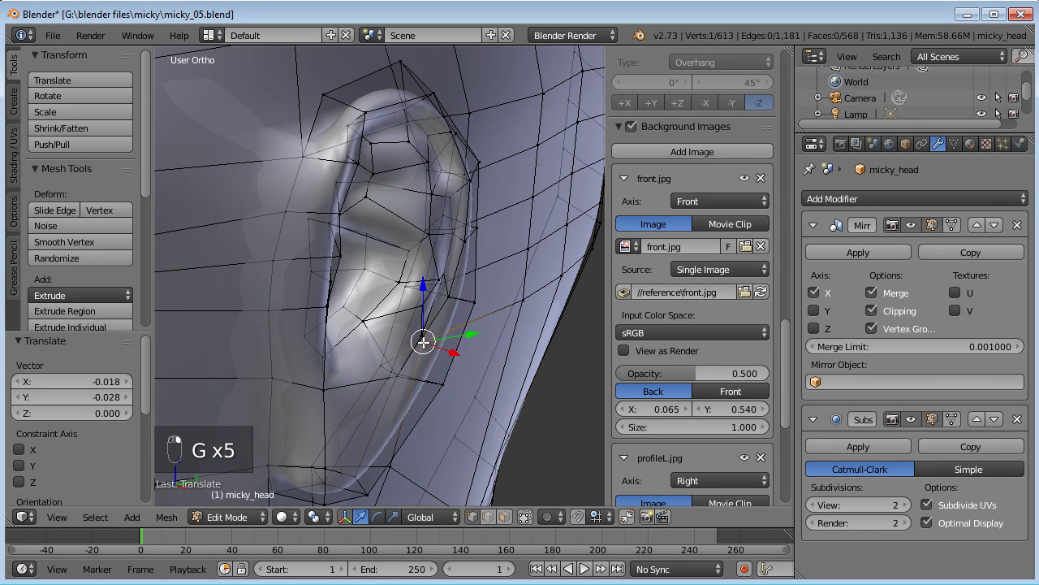
pyautogui.press('g')
pyautogui.click(406, 332)
# Move the lower vertex of the inner fold forward
pyautogui.moveTo(407, 332); pyautogui.dragTo(315, 331, button='middle')
pyautogui.rightClick(373, 317)
pyautogui.press('g')
pyautogui.click(349, 337)
# Inspect the smoothed ear in Object Mode and compare its mesh with the side reference photo in wireframe
pyautogui.press('Tab')
pyautogui.scroll(-6, 496, 335)
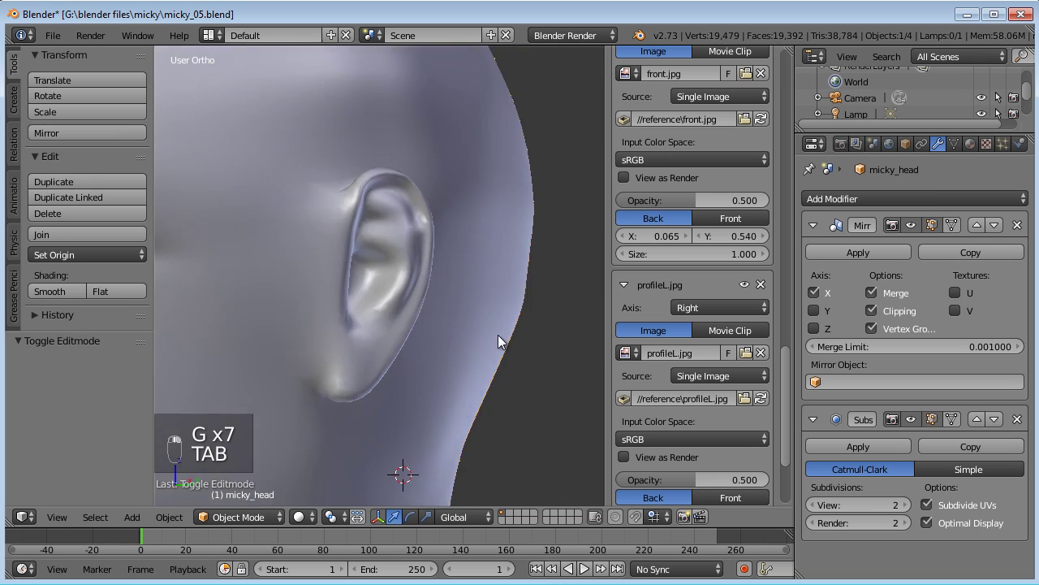
pyautogui.scroll(10, 370, 358)
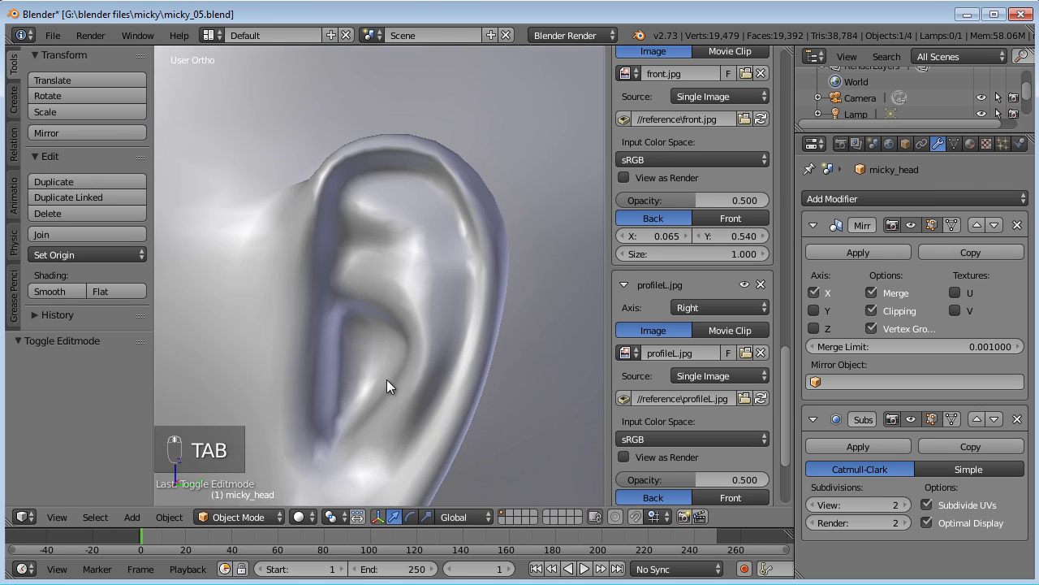
pyautogui.scroll(-1, 470, 368)
pyautogui.press('Tab')
pyautogui.scroll(-2, 436, 330)
pyautogui.moveTo(436, 330); pyautogui.dragTo(390, 299, button='middle')
pyautogui.press('KP_3')
pyautogui.press('z')
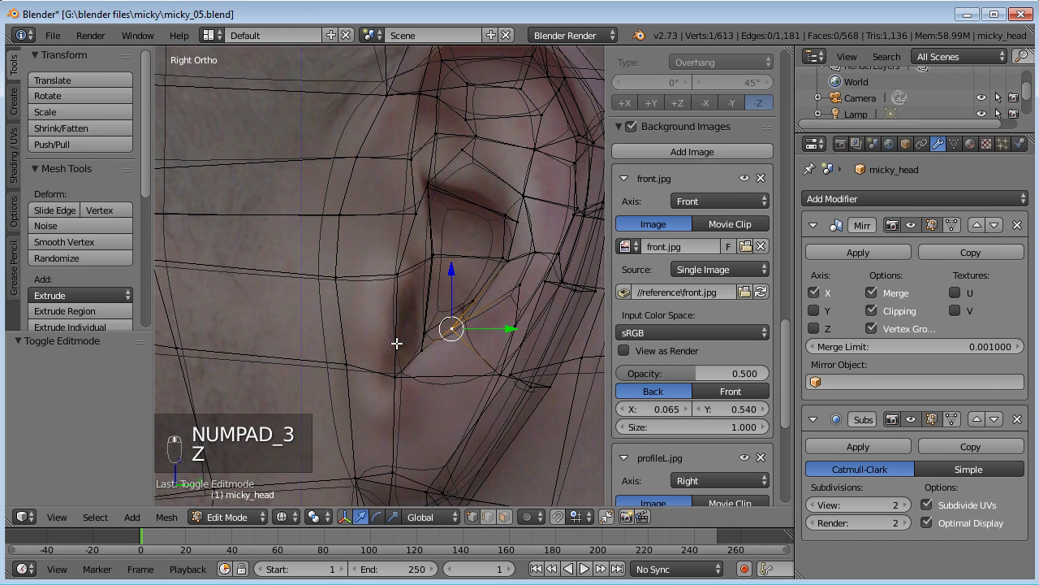
# Extrude the face in front of the ear canal, scale it to about 0.64, and position it over the canal's front edge
pyautogui.click(504, 516)
pyautogui.rightClick(410, 315)
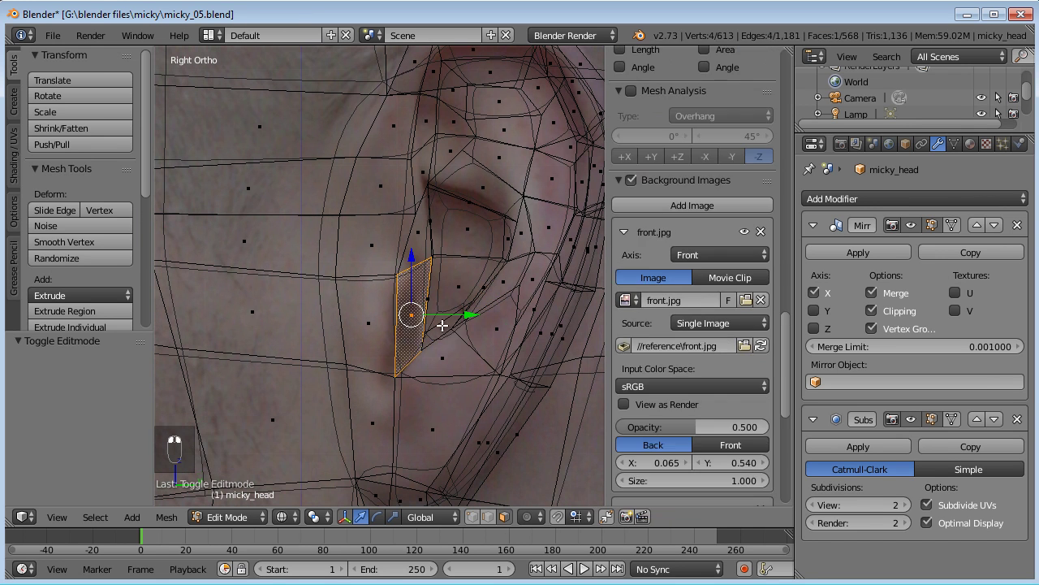
pyautogui.press('e')
pyautogui.click(463, 323)
pyautogui.press('s')
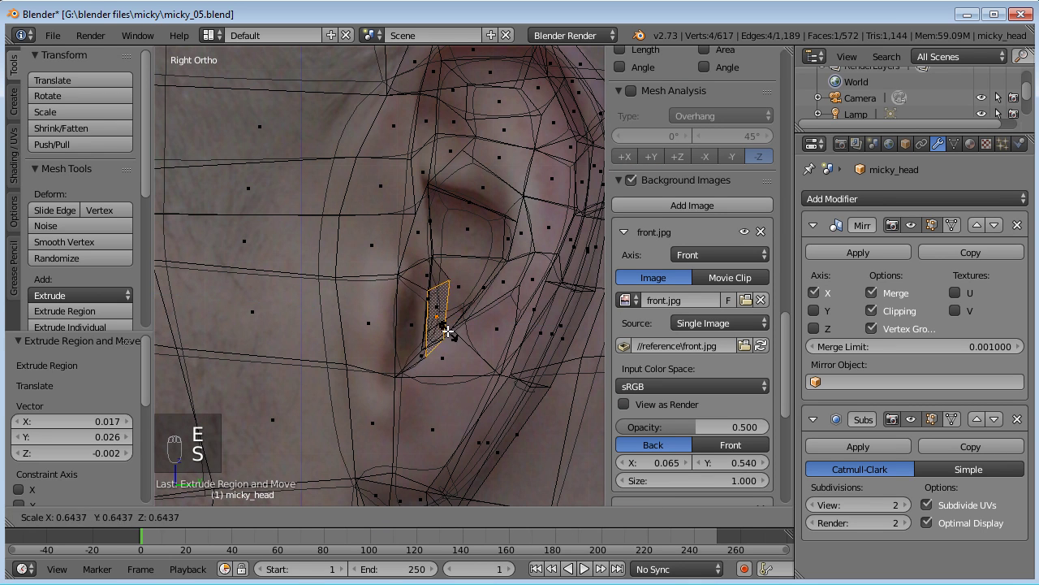
pyautogui.click(447, 328)
pyautogui.press('g')
pyautogui.click(439, 318)
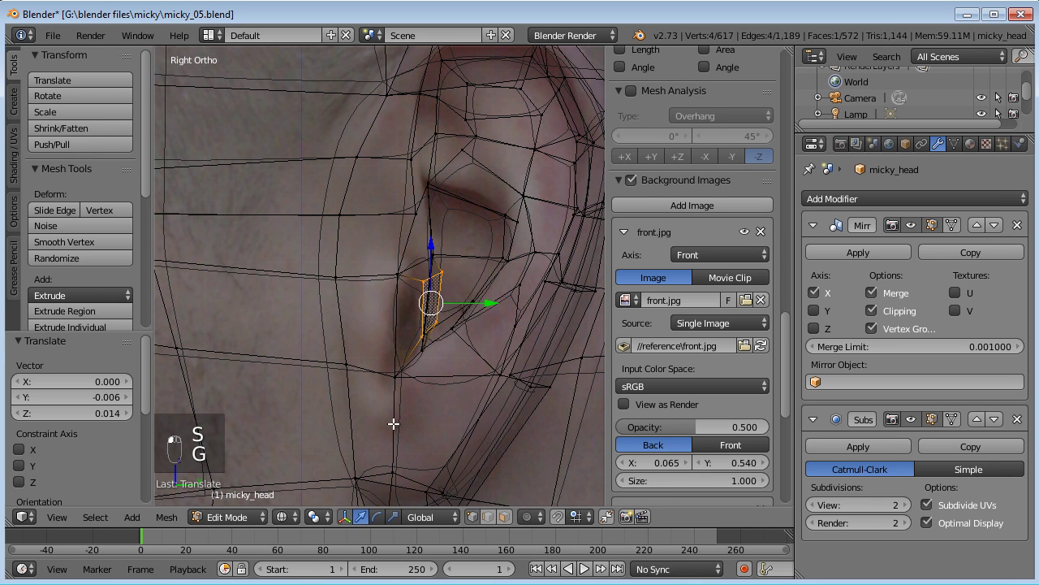
# Move the two lower vertices at the base of the extruded front flap down and forward to follow the side photo
pyautogui.rightClick(388, 379)
pyautogui.press('g')
pyautogui.click(363, 394)
pyautogui.rightClick(424, 357)
pyautogui.press('g')
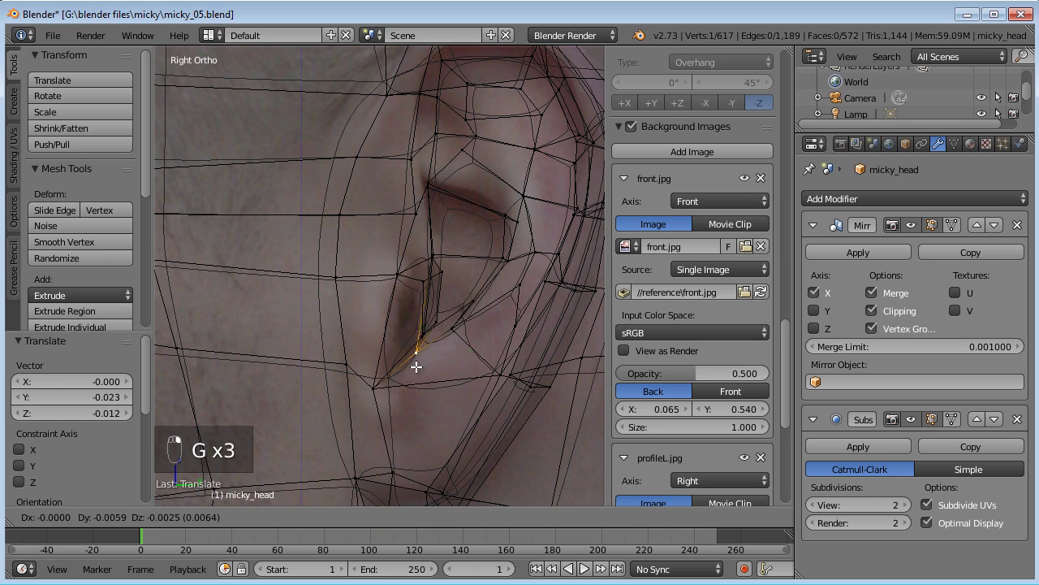
pyautogui.click(398, 378)
# Move the flap's upper front base vertex forward and reposition the extruded face's corners to match the side photo
pyautogui.rightClick(362, 277)
pyautogui.press('g')
pyautogui.click(437, 281)
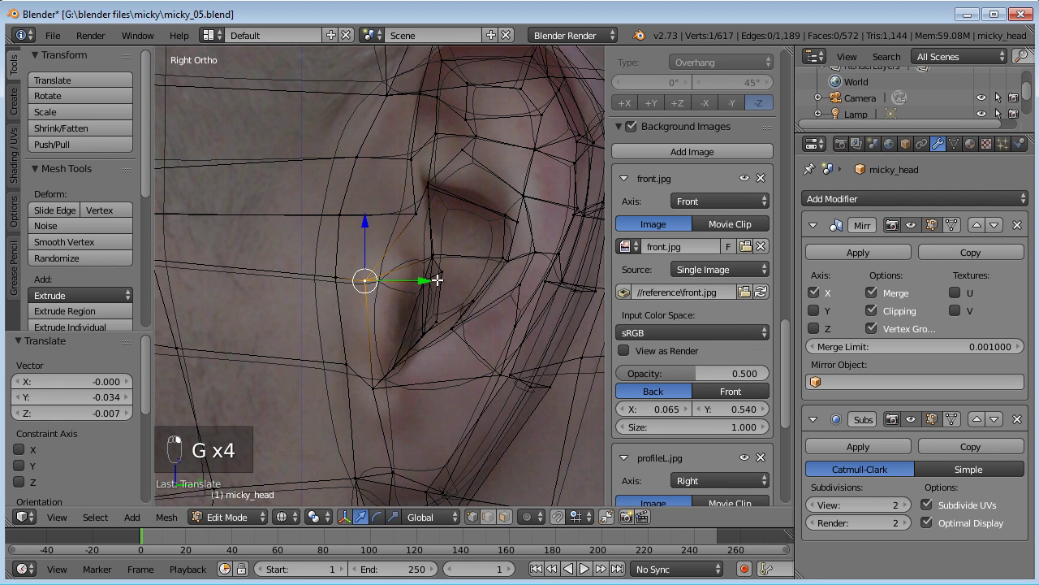
pyautogui.press('g')
pyautogui.click(424, 331)
pyautogui.press('g')
pyautogui.click(422, 344)
pyautogui.press('g')
pyautogui.click(402, 351)
# Adjust the front flap's vertices from an angled view and move the canal opening's upper front vertex forward
pyautogui.moveTo(452, 334); pyautogui.dragTo(436, 285, button='middle')
pyautogui.press('g')
pyautogui.click(431, 302)
pyautogui.press('g')
pyautogui.click(438, 256)
pyautogui.press('g')
pyautogui.click(413, 247)
# Extrude the face behind the front flap inward into the head, then scale and position it as the ear canal
pyautogui.press('z')
pyautogui.press('KP_3')
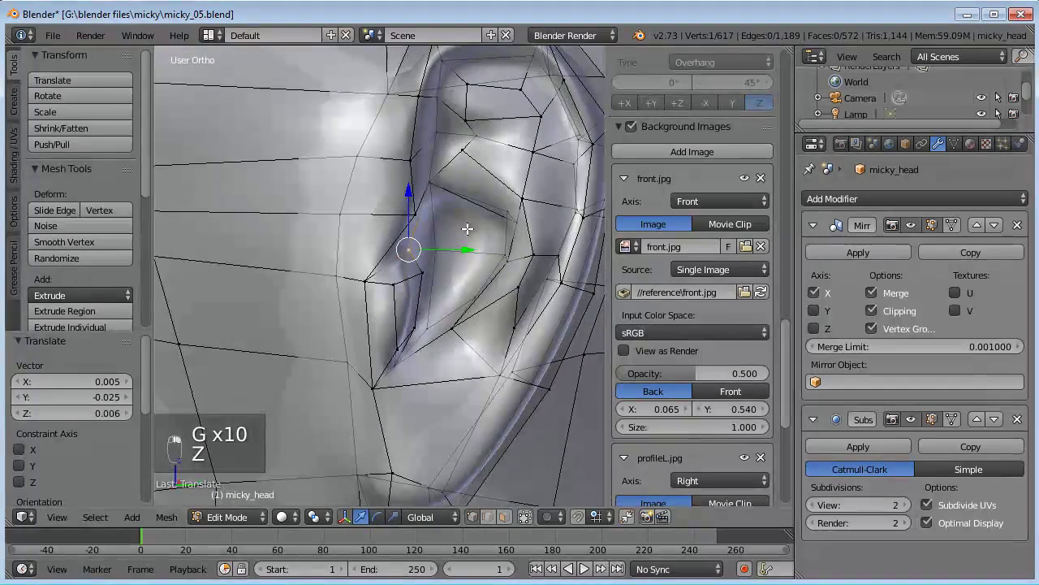
pyautogui.press('z')
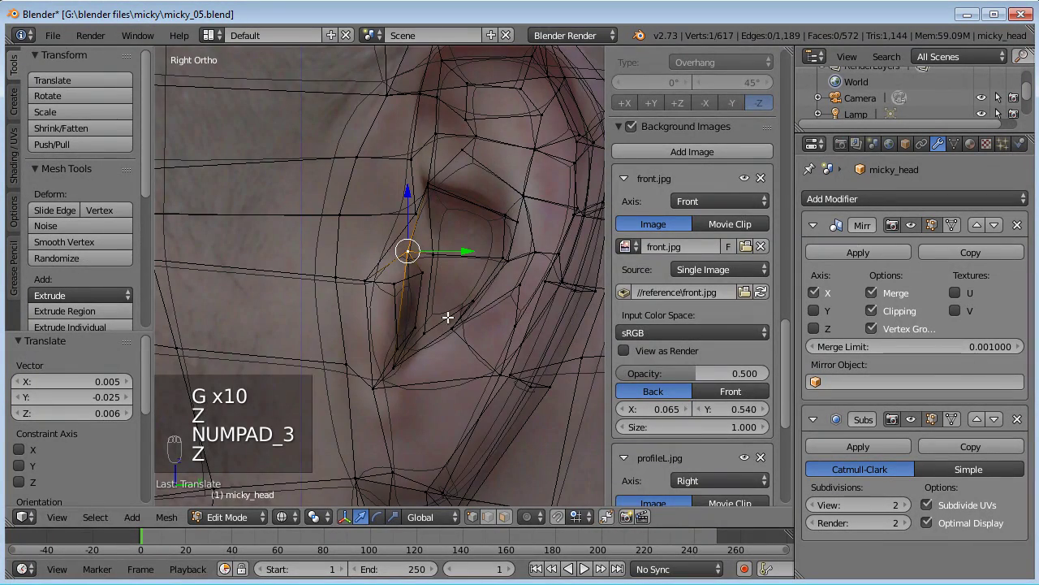
pyautogui.click(504, 517)
pyautogui.moveTo(506, 424); pyautogui.dragTo(432, 313, button='middle')
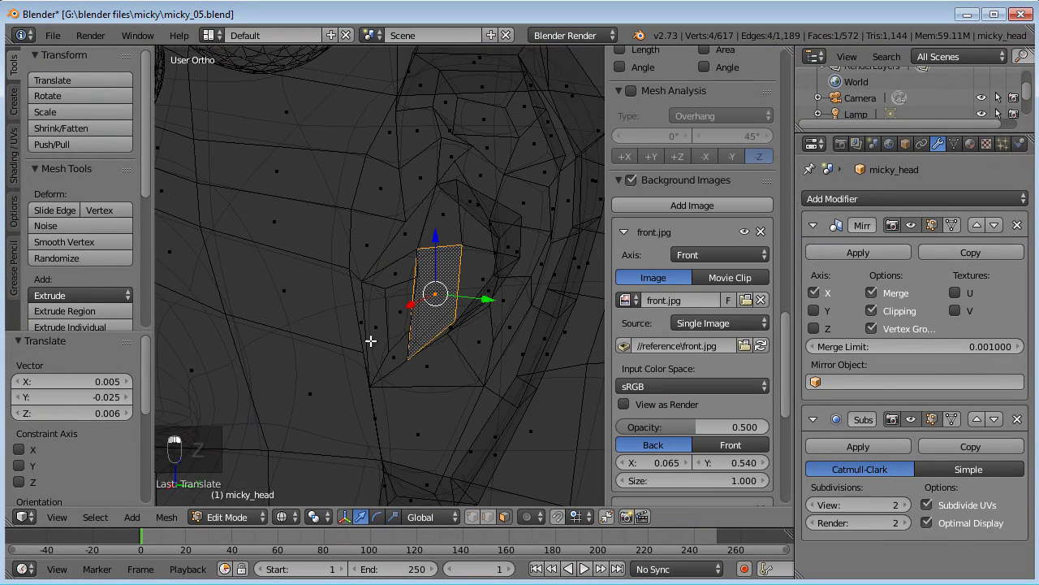
pyautogui.moveTo(336, 349); pyautogui.dragTo(391, 413, button='middle')
pyautogui.press('e')
pyautogui.click(437, 369)
pyautogui.press('s')
pyautogui.click(394, 360)
pyautogui.press('g')
pyautogui.click(379, 403)
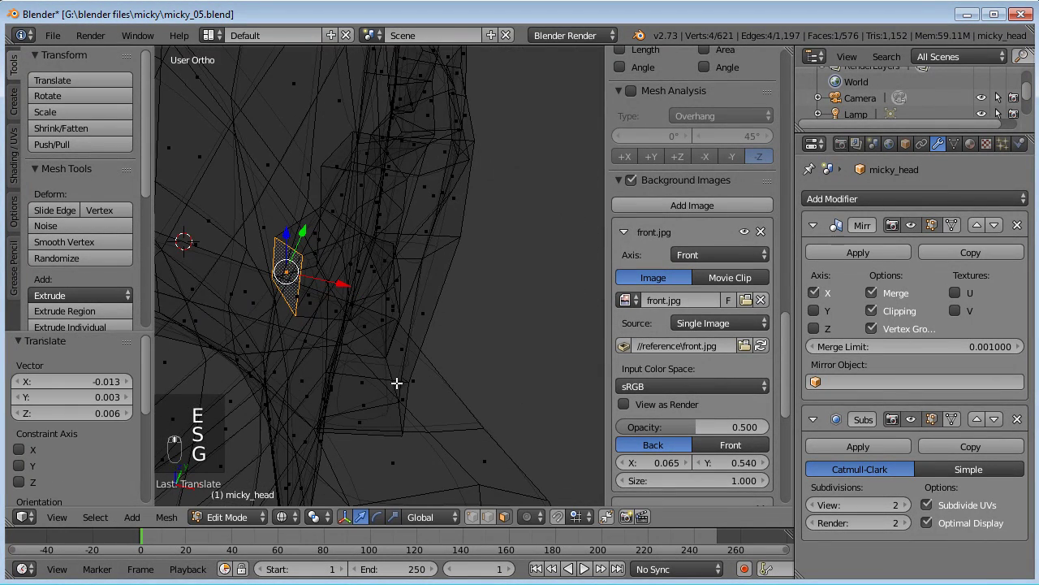
# Move and rotate the extruded canal face in top view to orient the canal inside the head
pyautogui.press('KP_7')
pyautogui.press('g')
pyautogui.click(453, 200)
pyautogui.press('r')
pyautogui.click(431, 292)
pyautogui.press('g')
pyautogui.click(411, 310)
# Reposition the extruded canal face in the shaded side view
pyautogui.moveTo(411, 311)
pyautogui.mouseDown(button='middle')
pyautogui.moveTo(300, 188)
pyautogui.moveTo(412, 247)
pyautogui.moveTo(416, 269)
pyautogui.mouseUp(button='middle')
pyautogui.press('KP_3')
pyautogui.press('z')
pyautogui.press('g')
pyautogui.click(488, 282)
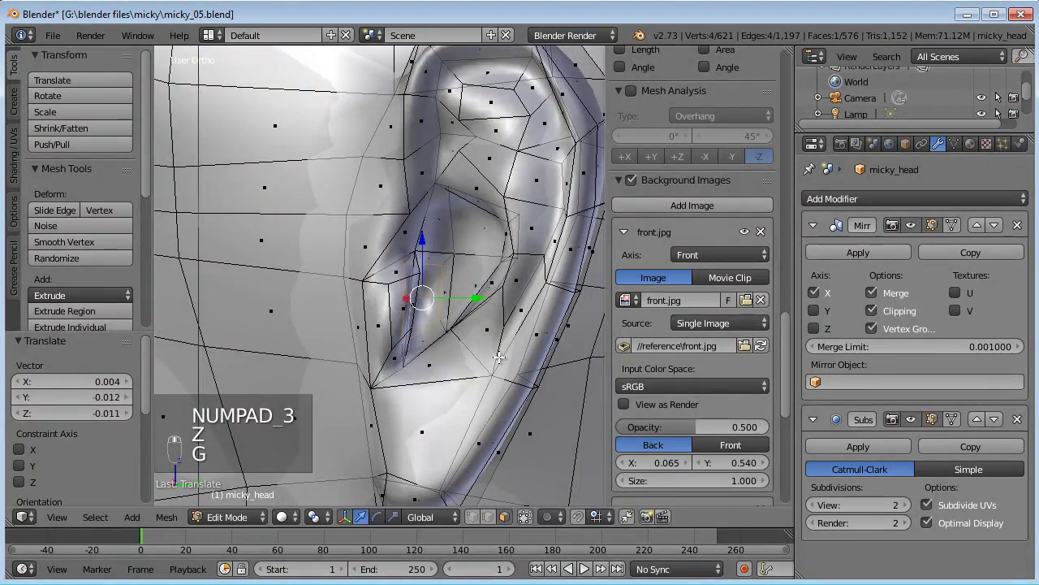
# Move the upper vertex pair of the canal opening backward and the lower vertex pair upward
pyautogui.rightClick(444, 262)
pyautogui.keyDown('shift'); pyautogui.rightClick(454, 253); pyautogui.keyUp('shift')
pyautogui.press('g')
pyautogui.click(474, 250)
pyautogui.rightClick(440, 321)
pyautogui.keyDown('shift'); pyautogui.rightClick(449, 328); pyautogui.keyUp('shift')
pyautogui.press('g')
pyautogui.click(456, 297)
# Complete the selection of the innermost canal face and move it forward inside the head
pyautogui.moveTo(456, 296); pyautogui.dragTo(464, 234, button='middle')
pyautogui.keyDown('shift'); pyautogui.rightClick(432, 288); pyautogui.keyUp('shift')
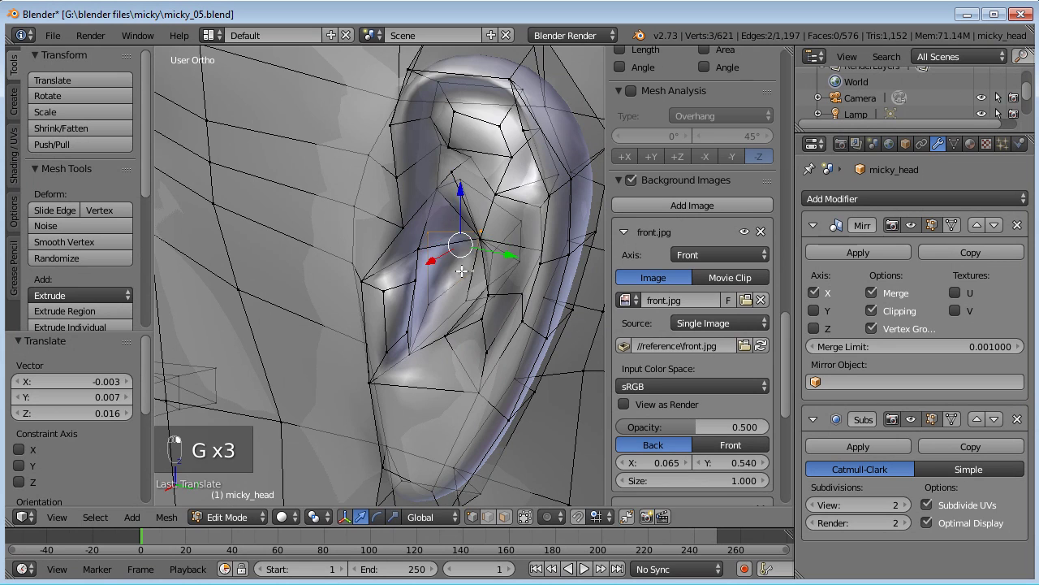
pyautogui.press('g')
pyautogui.click(409, 287)
# Compare the ear's wireframe with the side reference photo in Object Mode
pyautogui.scroll(-4, 447, 291)
pyautogui.press('Tab')
pyautogui.moveTo(459, 286); pyautogui.dragTo(526, 295, button='middle')
pyautogui.press('KP_3')
pyautogui.press('z')
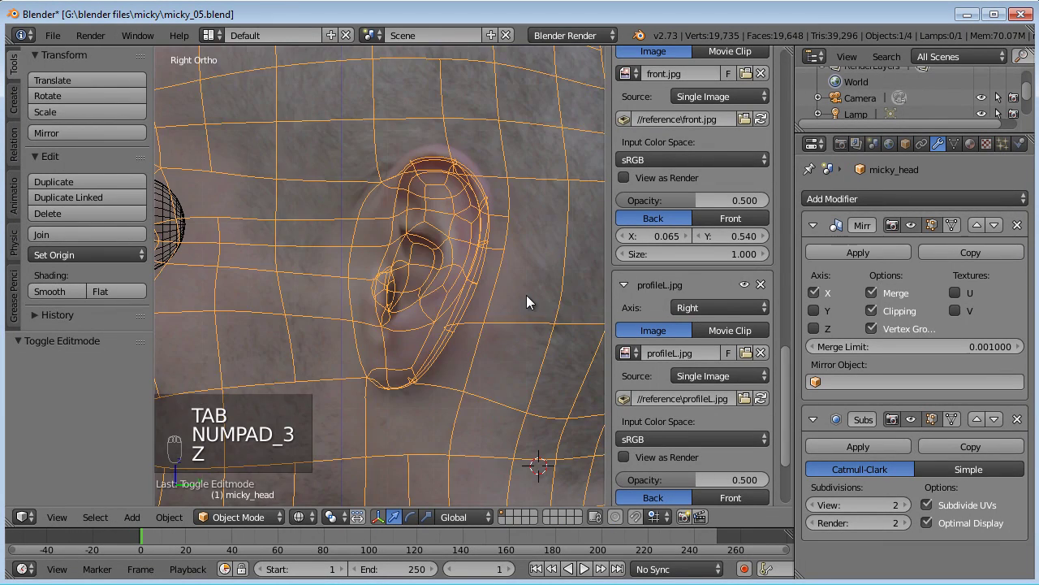
pyautogui.scroll(3, 501, 302)
pyautogui.scroll(3, 406, 284)
# Reposition the vertex on the ear's front edge above the canal flap, adjusting it from the side and at an angle
pyautogui.press('Tab')
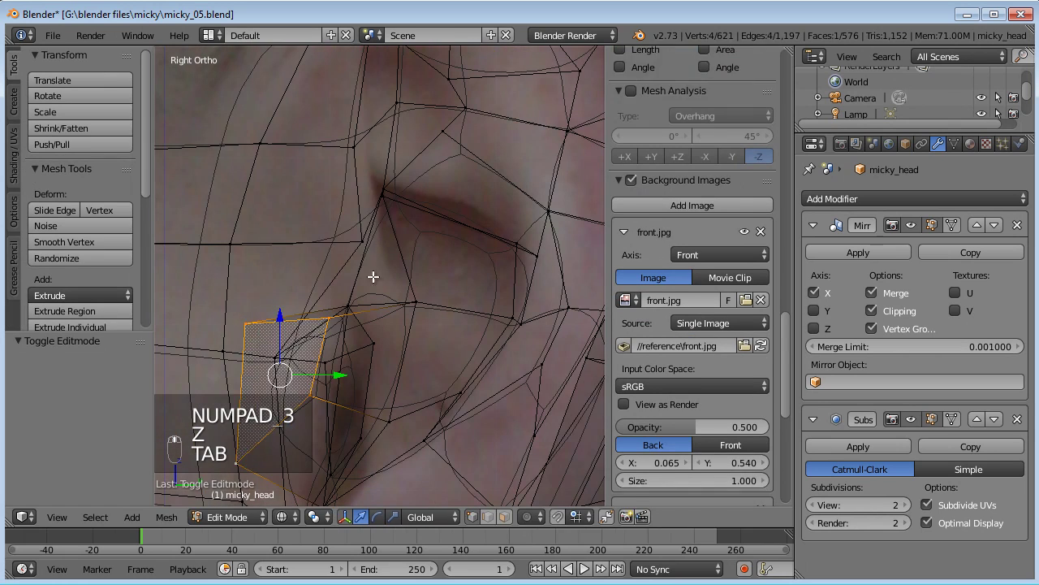
pyautogui.rightClick(378, 271)
pyautogui.press('g')
pyautogui.click(362, 257)
pyautogui.moveTo(382, 275); pyautogui.dragTo(362, 292, button='middle')
pyautogui.press('g')
pyautogui.press('g')
pyautogui.click(378, 268)
# Move the vertex on the inner edge of the upper rear rim forward and inward to widen the rim
pyautogui.press('Tab')
pyautogui.press('z')
pyautogui.scroll(-4, 344, 287)
pyautogui.moveTo(344, 288); pyautogui.dragTo(381, 341, button='middle')
pyautogui.press('Tab')
pyautogui.scroll(3, 366, 337)
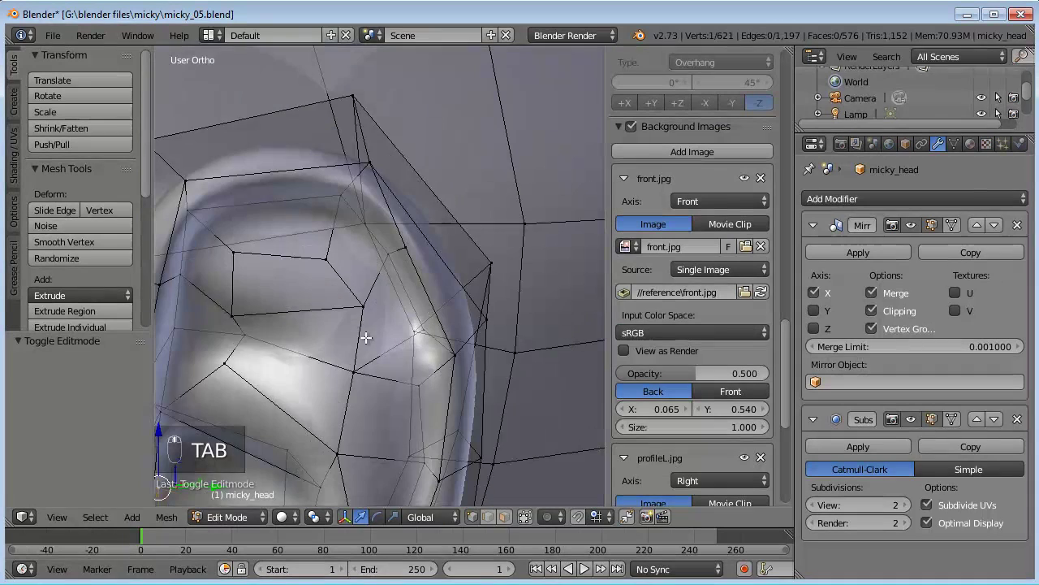
pyautogui.press('g')
pyautogui.moveTo(344, 380); pyautogui.dragTo(414, 403, button='middle')
pyautogui.click(447, 350)
pyautogui.press('g')
pyautogui.click(441, 397)
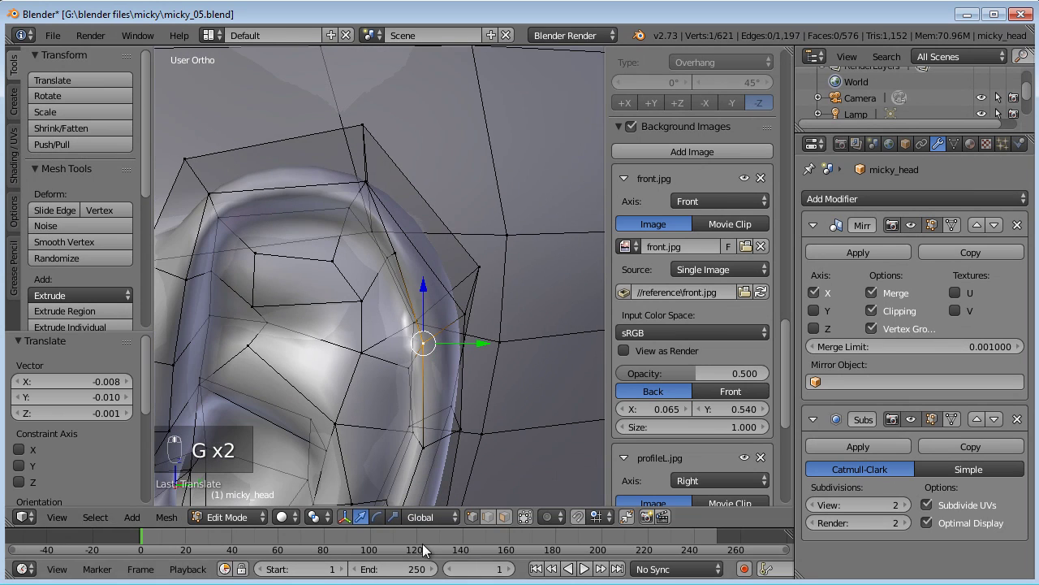
# Select the seven faces along the outside of the ear rim, from its upper front around to the lower back
pyautogui.press('a')
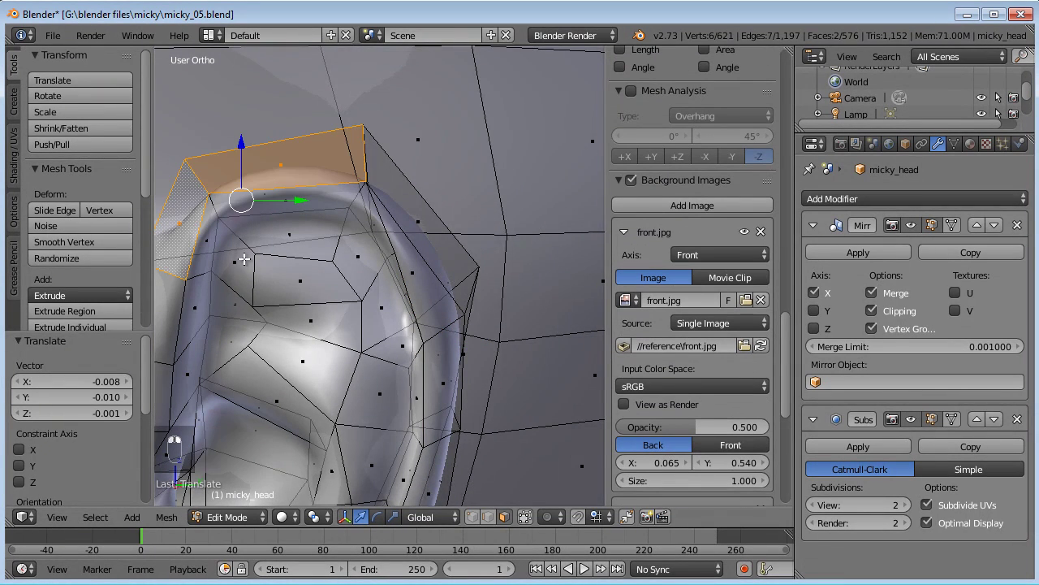
pyautogui.keyDown('shift'); pyautogui.moveTo(262, 272); pyautogui.dragTo(479, 184, button='middle'); pyautogui.keyUp('shift')
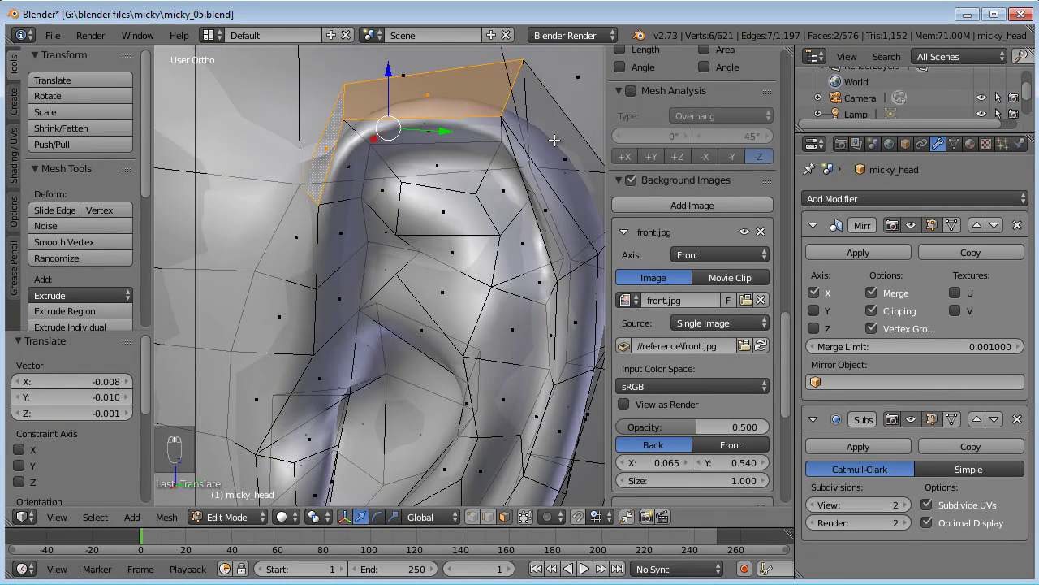
pyautogui.keyDown('shift'); pyautogui.rightClick(557, 139); pyautogui.keyUp('shift')
pyautogui.scroll(-3, 548, 243)
pyautogui.moveTo(545, 260); pyautogui.dragTo(466, 207, button='middle')
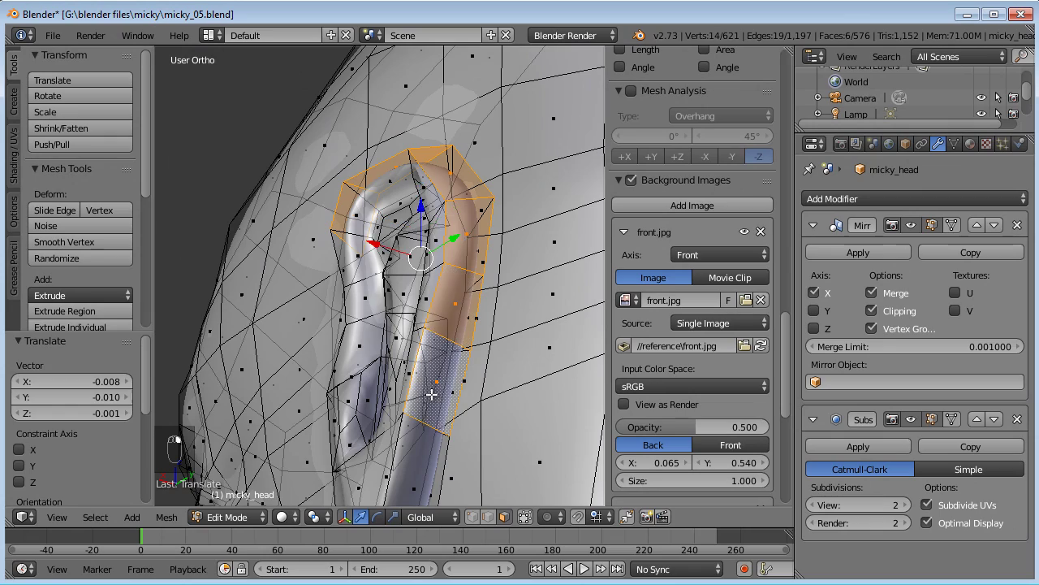
pyautogui.hotkey('ctrl', 'z')
pyautogui.scroll(-3, 527, 340)
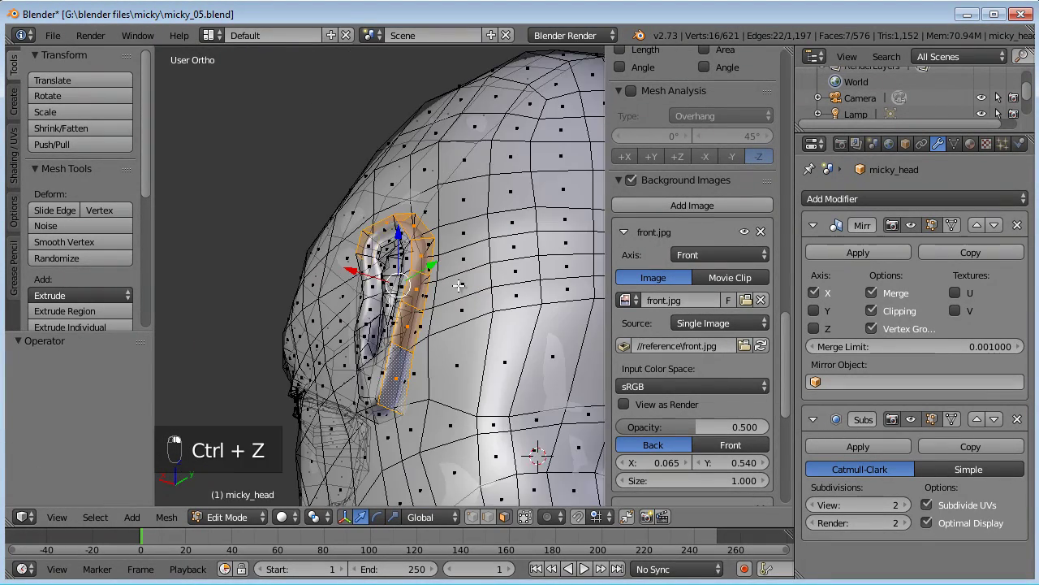
pyautogui.press('KP_3')
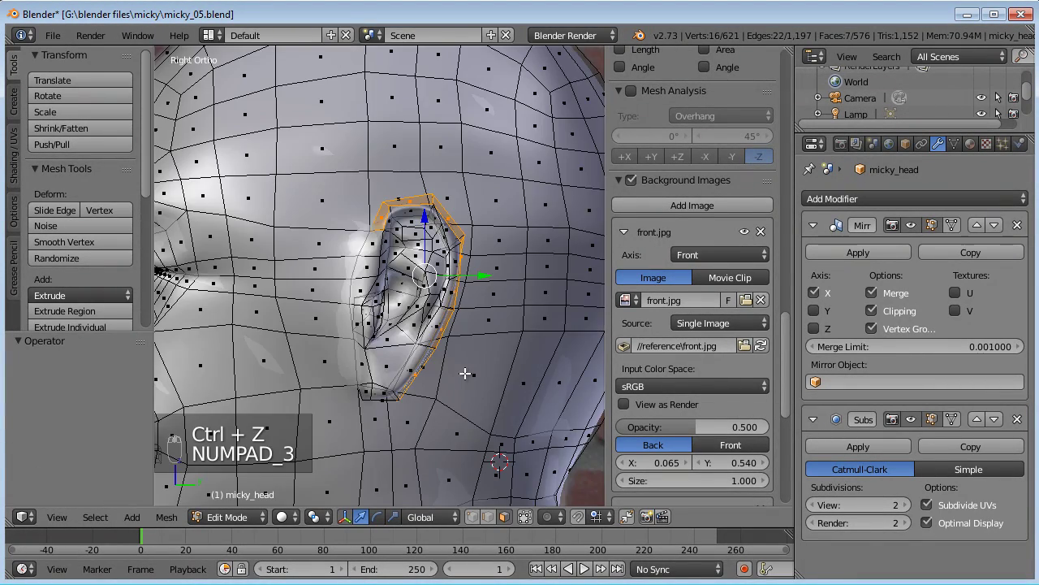
pyautogui.scroll(5, 406, 378)
# Extrude the selected rim faces in place and scale them to about 1.081
pyautogui.press('e')
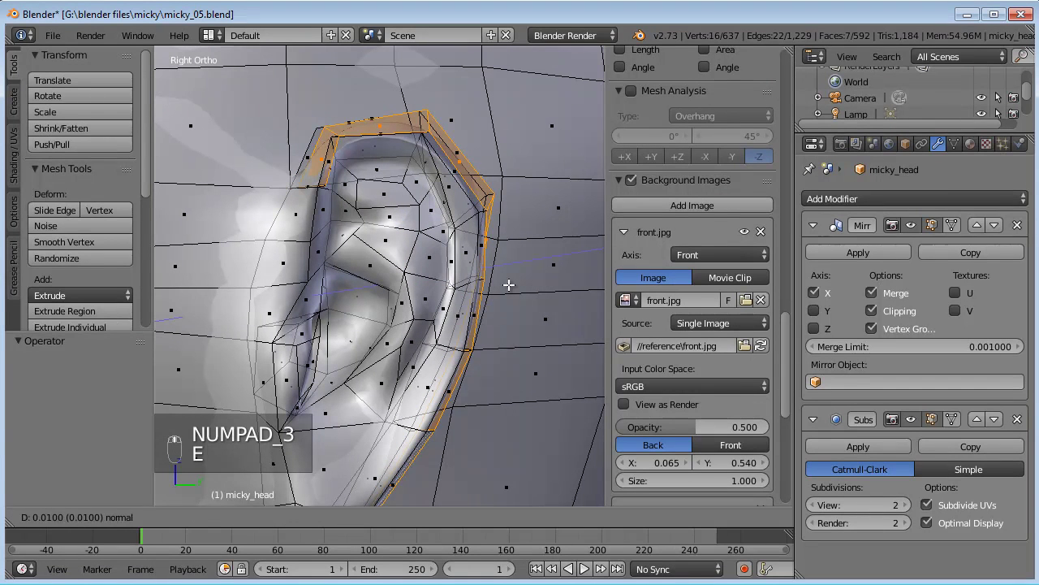
pyautogui.rightClick(508, 282)
pyautogui.press('s')
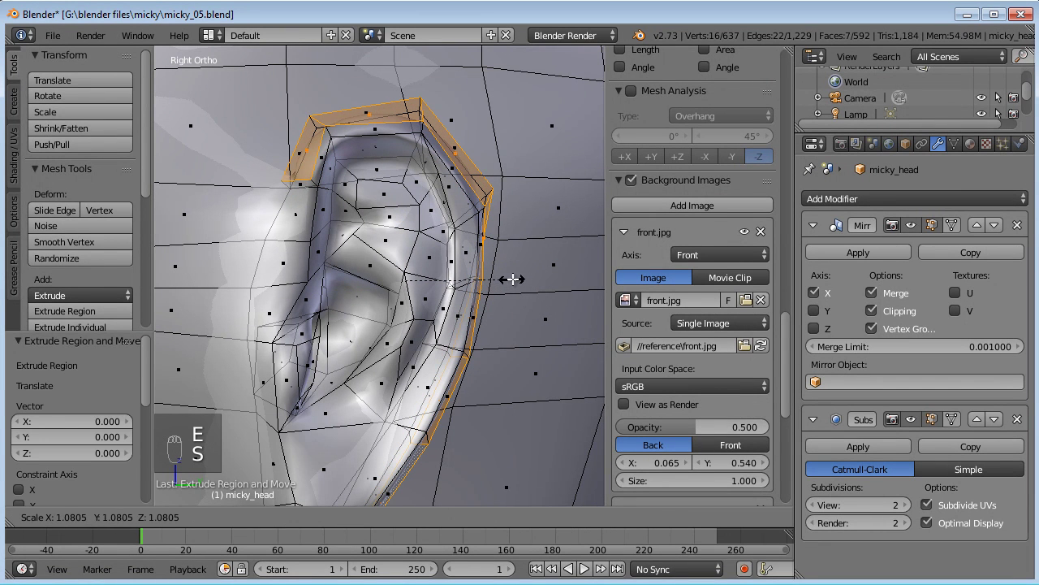
pyautogui.click(512, 279)
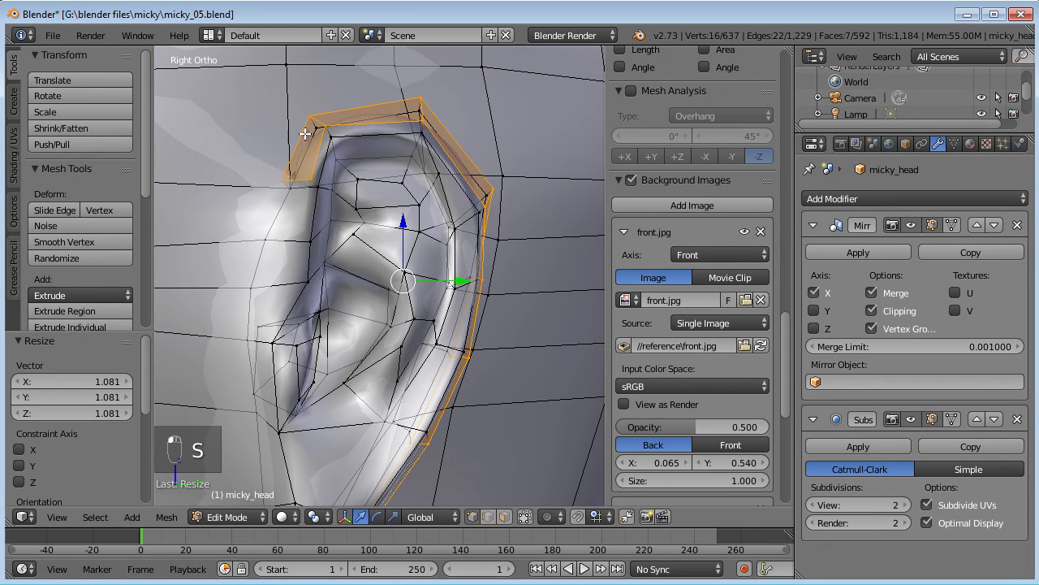
# Move the vertex pair at the front end of the extruded rim upward
pyautogui.moveTo(301, 133); pyautogui.dragTo(277, 135, button='middle')
pyautogui.rightClick(333, 186)
pyautogui.keyDown('shift'); pyautogui.rightClick(325, 167); pyautogui.keyUp('shift')
pyautogui.press('g')
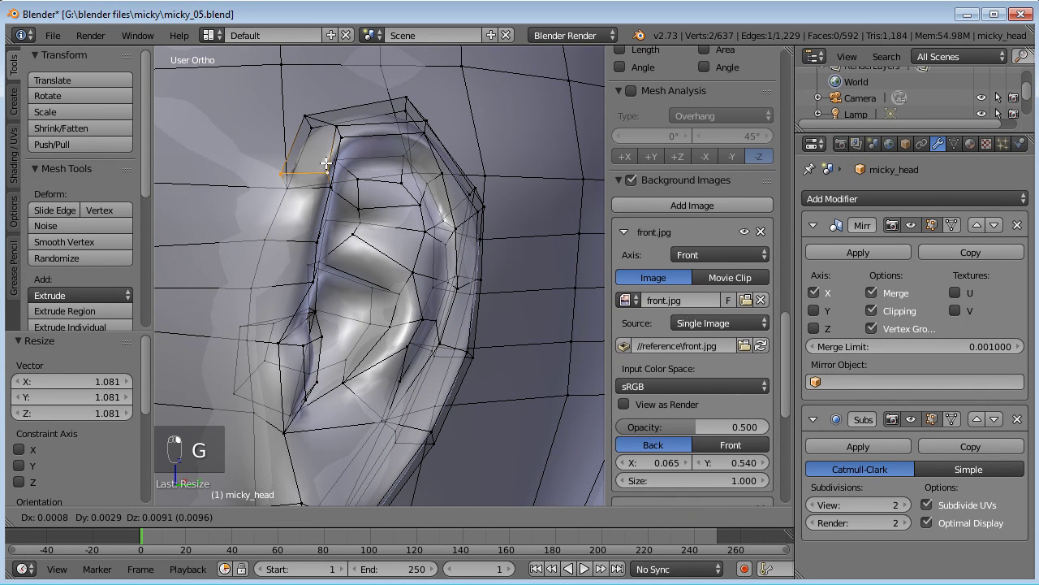
pyautogui.click(336, 145)
# Move the vertex pair at the upper front corner of the outer ear rim upward
pyautogui.rightClick(336, 125)
pyautogui.keyDown('shift'); pyautogui.rightClick(306, 116); pyautogui.keyUp('shift')
pyautogui.press('g')
pyautogui.click(317, 96)
pyautogui.moveTo(346, 164); pyautogui.dragTo(427, 175, button='middle')
# Reposition the vertices along the top of the ear rim, between its front corner and the rear curve, to even out the rim
pyautogui.rightClick(367, 136)
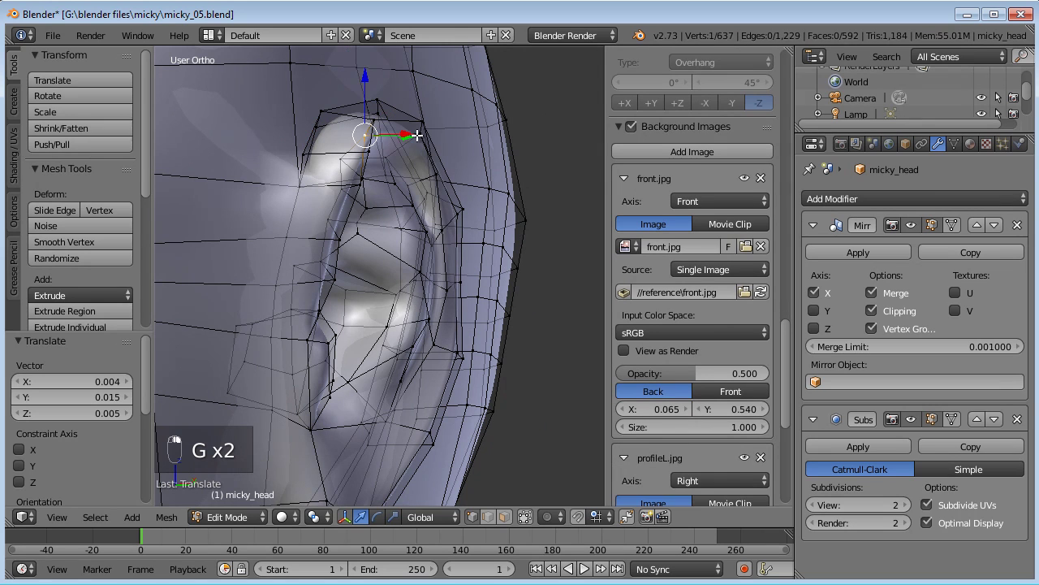
pyautogui.press('g')
pyautogui.click(420, 130)
pyautogui.press('g')
pyautogui.click(379, 148)
pyautogui.press('g')
pyautogui.click(409, 144)
pyautogui.press('g')
pyautogui.click(428, 122)
pyautogui.press('g')
pyautogui.click(445, 145)
# Adjust the vertices at the upper front corner of the ear rim from several angles to round the corner
pyautogui.moveTo(444, 145); pyautogui.dragTo(218, 171, button='middle')
pyautogui.press('g')
pyautogui.click(367, 110)
pyautogui.press('g')
pyautogui.click(363, 105)
pyautogui.press('g')
pyautogui.click(360, 111)
pyautogui.moveTo(360, 112); pyautogui.dragTo(406, 145, button='middle')
pyautogui.click(368, 186)
pyautogui.moveTo(368, 186); pyautogui.dragTo(275, 152, button='middle')
pyautogui.press('g')
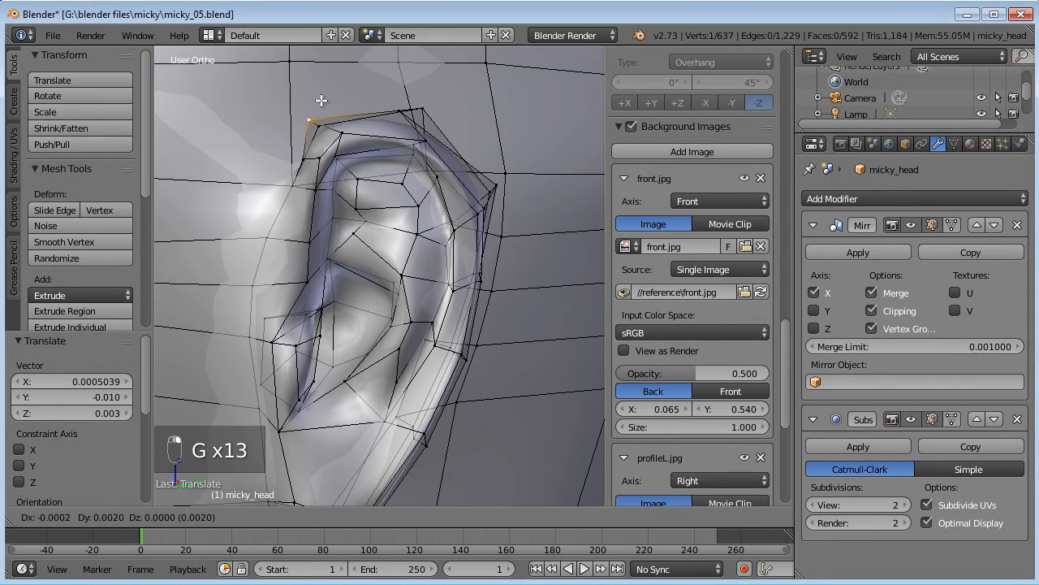
pyautogui.click(332, 97)
pyautogui.moveTo(331, 97); pyautogui.dragTo(404, 149, button='middle')
# Move the outer vertices along the rear of the ear rim away from the head and backward
pyautogui.click(393, 156)
pyautogui.press('g')
pyautogui.click(438, 224)
pyautogui.press('g')
pyautogui.click(429, 238)
pyautogui.moveTo(431, 240); pyautogui.dragTo(557, 304, button='middle')
pyautogui.press('g')
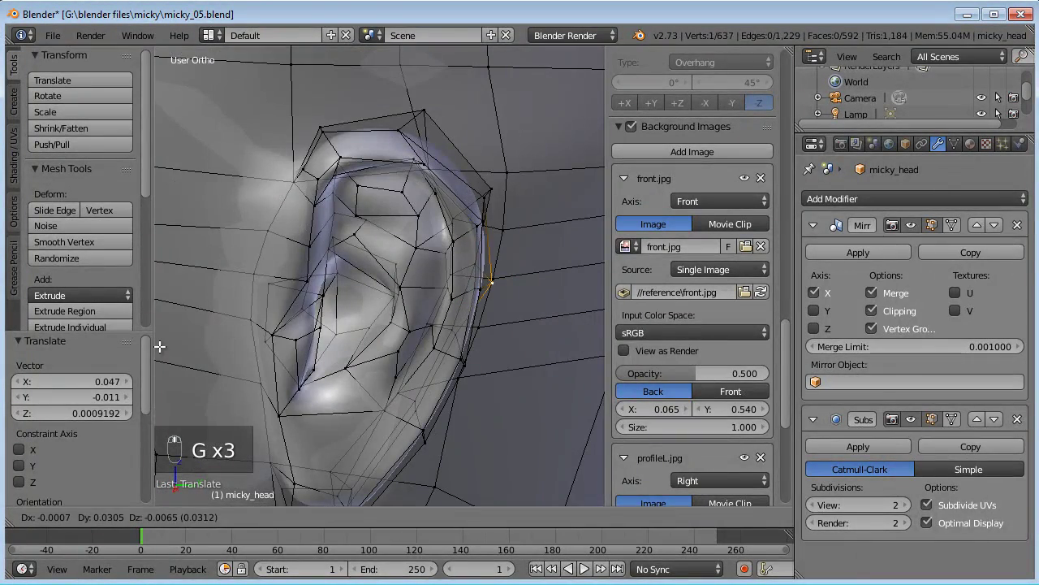
pyautogui.click(160, 347)
# Select the two neighbouring vertices on the lower rear rim and move them outward from the head
pyautogui.keyDown('shift'); pyautogui.moveTo(349, 408); pyautogui.dragTo(293, 329, button='middle'); pyautogui.keyUp('shift')
pyautogui.moveTo(545, 312); pyautogui.dragTo(445, 277, button='middle')
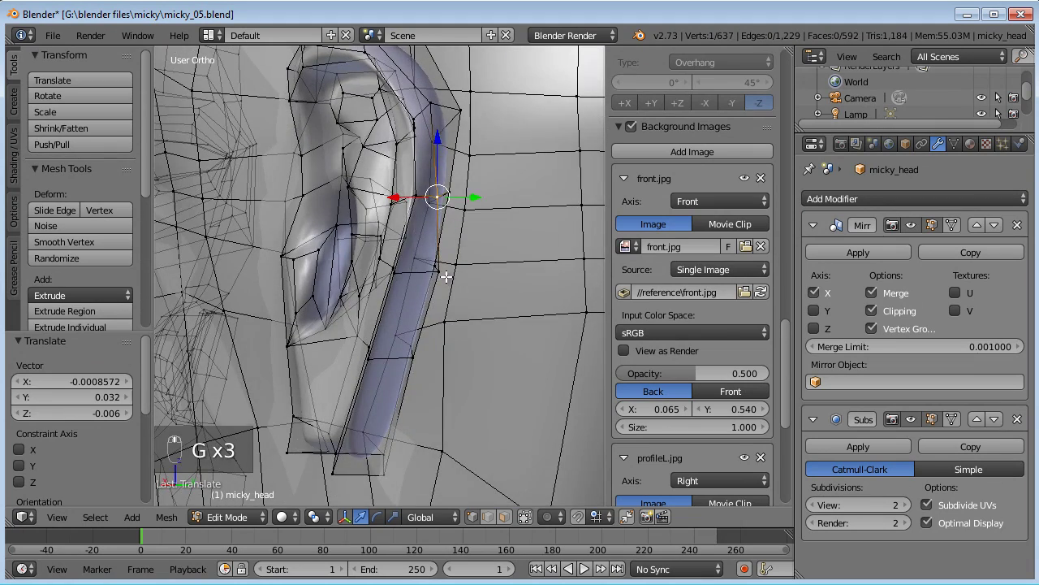
pyautogui.keyDown('shift'); pyautogui.rightClick(414, 361); pyautogui.keyUp('shift')
pyautogui.press('g')
pyautogui.moveTo(438, 375); pyautogui.dragTo(375, 357, button='middle')
pyautogui.click(498, 395)
pyautogui.press('g')
pyautogui.click(391, 425)
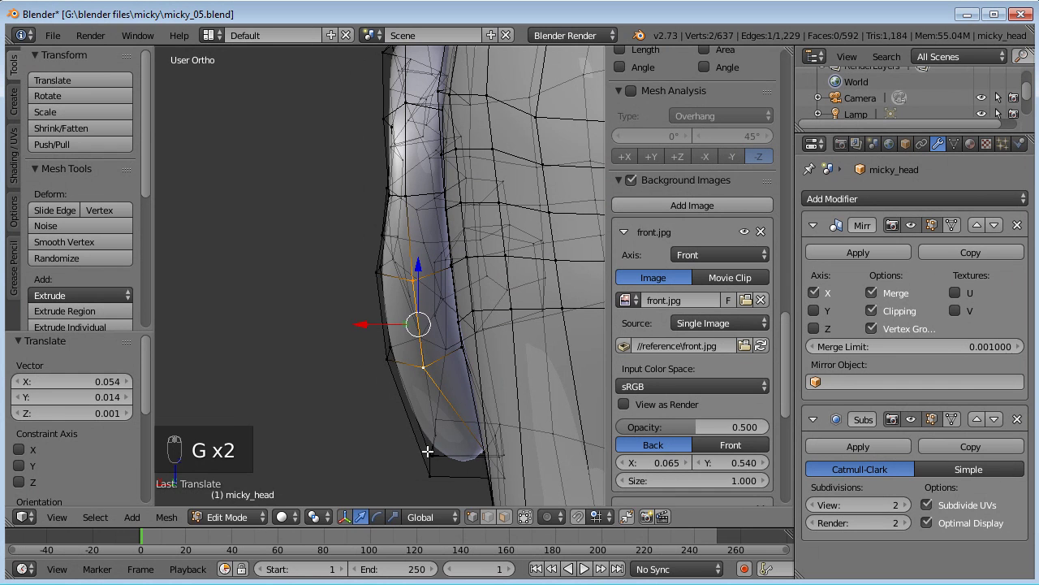
# Move the vertices on the back of the earlobe's bottom edge outward from the head to thin the lobe
pyautogui.rightClick(486, 457)
pyautogui.press('g')
pyautogui.click(456, 458)
pyautogui.press('g')
pyautogui.click(497, 457)
pyautogui.keyDown('shift'); pyautogui.rightClick(531, 456); pyautogui.keyUp('shift')
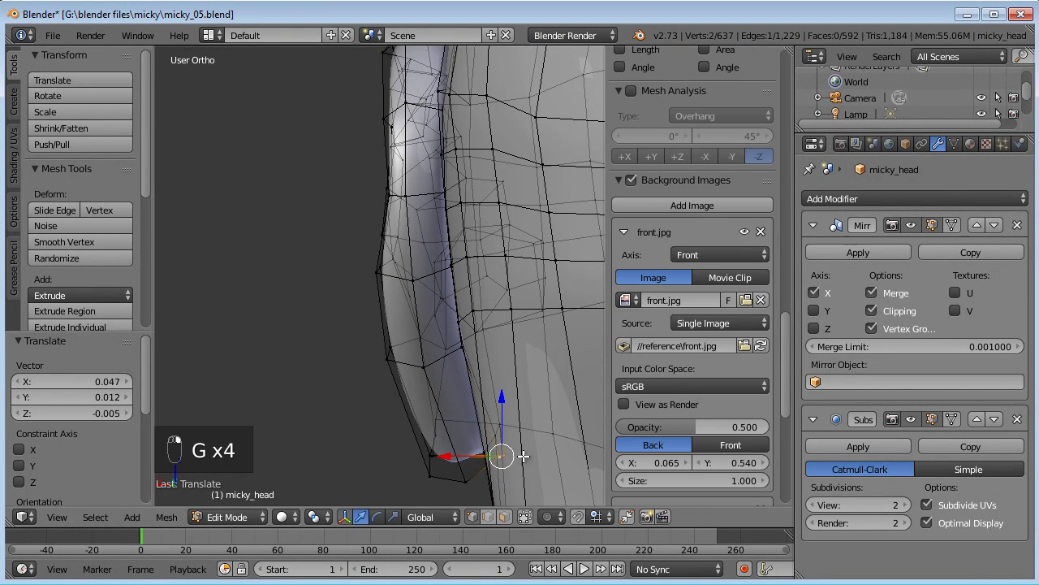
pyautogui.press('g')
pyautogui.click(533, 439)
pyautogui.moveTo(534, 439); pyautogui.dragTo(605, 390, button='middle')
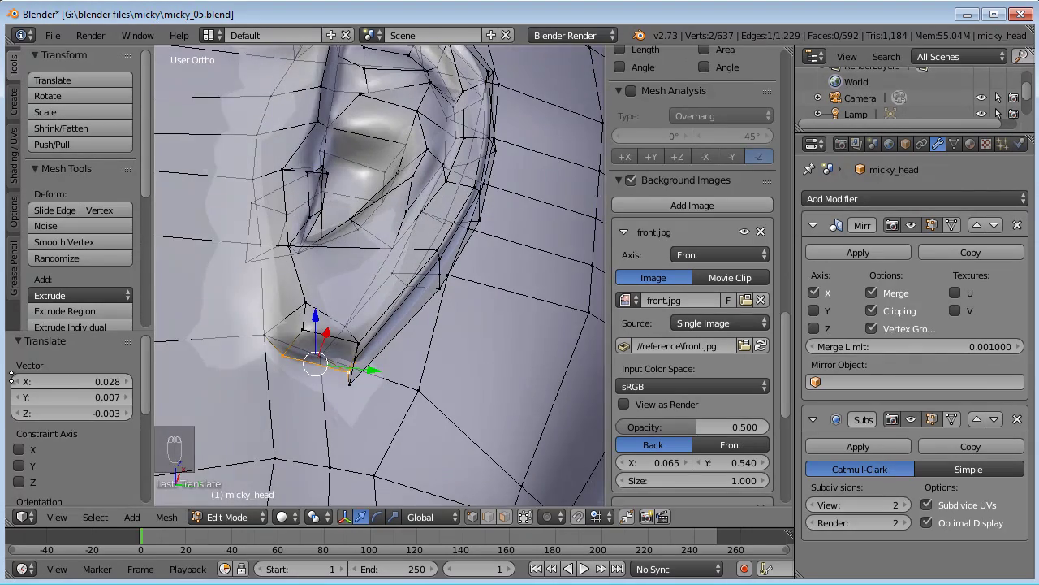
# Fine-tune the vertex positions along the bottom edge of the earlobe
pyautogui.moveTo(357, 377); pyautogui.dragTo(417, 374, button='middle')
pyautogui.rightClick(336, 372)
pyautogui.press('g')
pyautogui.click(334, 371)
pyautogui.moveTo(335, 371); pyautogui.dragTo(384, 388, button='middle')
pyautogui.press('g')
pyautogui.rightClick(344, 367)
pyautogui.press('g')
pyautogui.click(339, 359)
pyautogui.moveTo(339, 360)
pyautogui.mouseDown(button='middle')
pyautogui.moveTo(397, 425)
pyautogui.moveTo(359, 399)
pyautogui.moveTo(428, 294)
pyautogui.moveTo(356, 385)
pyautogui.moveTo(434, 342)
pyautogui.mouseUp(button='middle')
# In the wireframe side view, move the vertex pair at the earlobe's lower rear corner upward and backward to match the profile photo
pyautogui.scroll(4, 382, 390)
pyautogui.scroll(3, 429, 294)
pyautogui.press('a')
pyautogui.press('z')
pyautogui.press('KP_1')
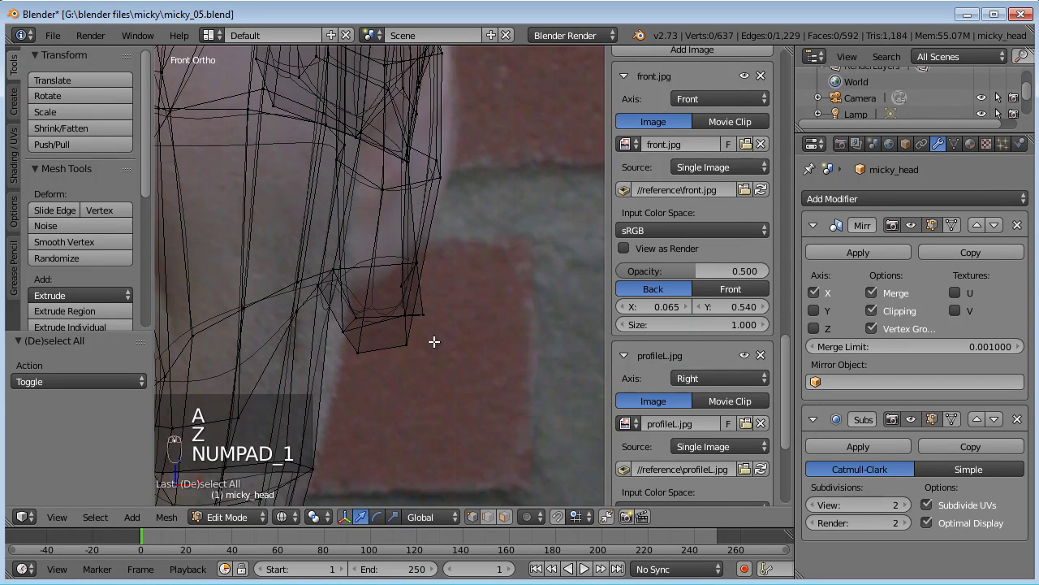
pyautogui.scroll(2, 400, 286)
pyautogui.press('KP_3')
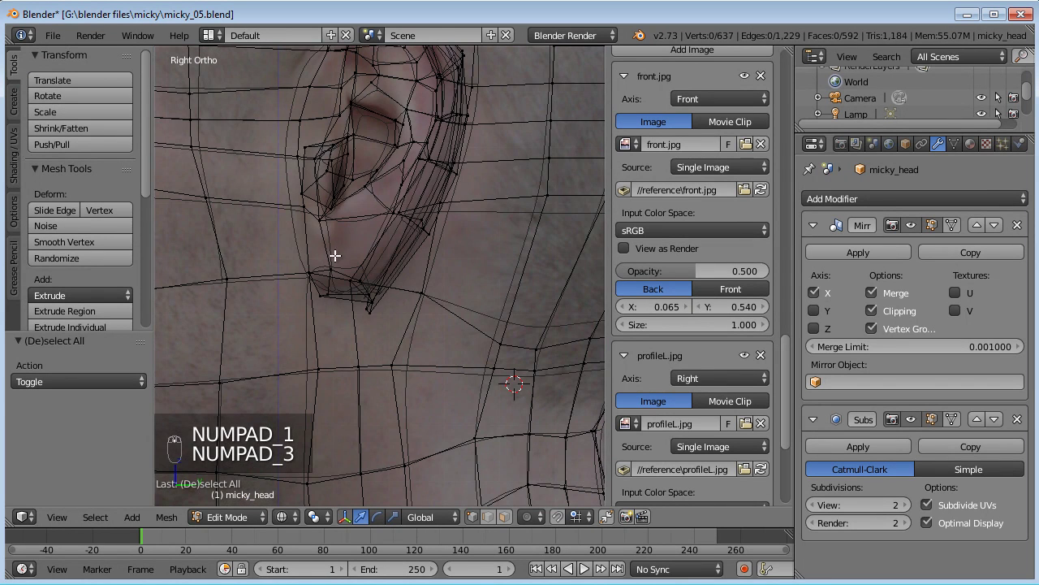
pyautogui.scroll(5, 344, 349)
pyautogui.press('a')
pyautogui.press('a')
pyautogui.press('a')
pyautogui.press('a')
pyautogui.press('c')
pyautogui.click(383, 432)
pyautogui.rightClick(382, 430)
pyautogui.press('g')
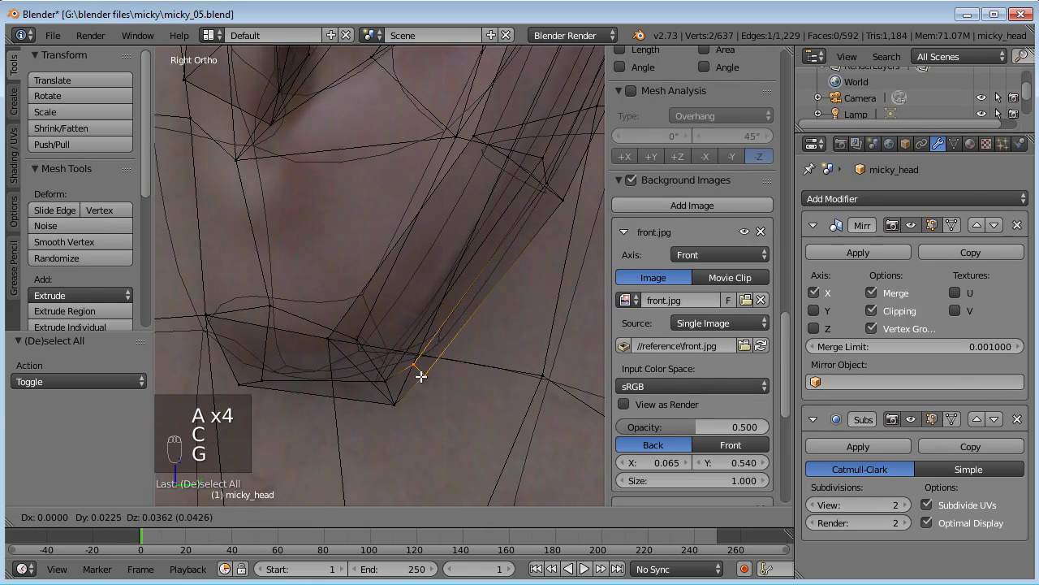
pyautogui.click(418, 379)
# Back in solid shading, reposition the inner and bottom vertices at the rear of the earlobe to follow the rounded corner
pyautogui.press('z')
pyautogui.moveTo(471, 371); pyautogui.dragTo(360, 425, button='middle')
pyautogui.press('g')
pyautogui.moveTo(371, 329); pyautogui.dragTo(473, 296, button='middle')
pyautogui.click(419, 282)
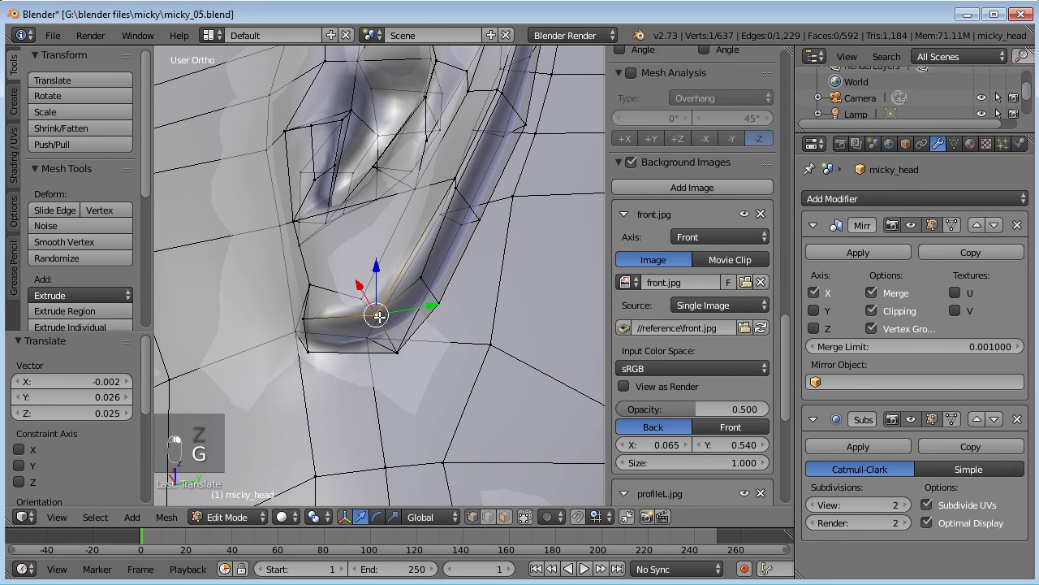
pyautogui.rightClick(376, 313)
pyautogui.keyDown('shift'); pyautogui.rightClick(396, 350); pyautogui.keyUp('shift')
pyautogui.press('g')
pyautogui.click(379, 353)
# Move the vertices on the front part of the earlobe upward to smooth its lower surface
pyautogui.rightClick(361, 296)
pyautogui.press('g')
pyautogui.click(350, 263)
pyautogui.moveTo(350, 263); pyautogui.dragTo(402, 334, button='middle')
pyautogui.press('g')
pyautogui.press('g')
pyautogui.click(303, 290)
pyautogui.moveTo(303, 290); pyautogui.dragTo(427, 367, button='middle')
# Move the head vertex behind the middle of the ear inward, away from the rim
pyautogui.moveTo(427, 367); pyautogui.dragTo(432, 341, button='right')
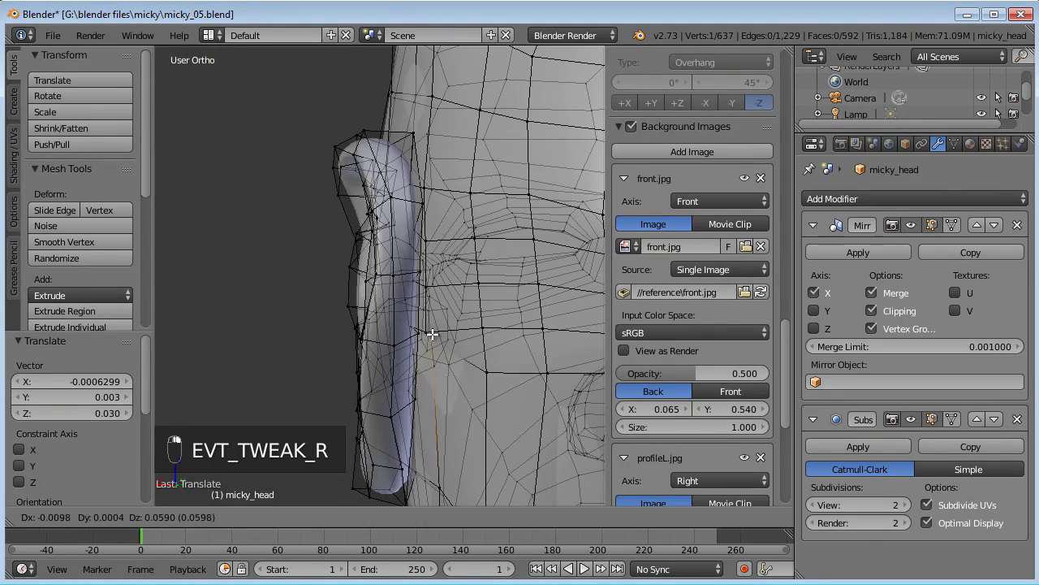
pyautogui.keyDown('shift'); pyautogui.rightClick(430, 334); pyautogui.keyUp('shift')
pyautogui.press('g')
pyautogui.click(469, 351)
pyautogui.moveTo(469, 351); pyautogui.dragTo(486, 329, button='middle')
# Shift the head vertices behind the upper part of the ear inward to open the gap behind the rim
pyautogui.rightClick(450, 295)
pyautogui.press('g')
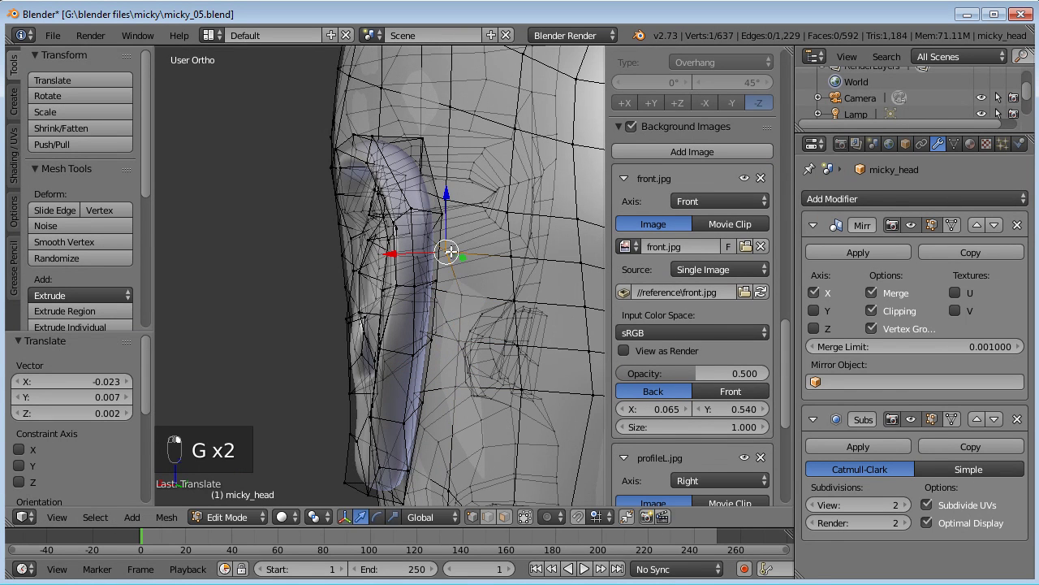
pyautogui.press('g')
pyautogui.click(462, 222)
pyautogui.rightClick(453, 243)
pyautogui.press('g')
pyautogui.click(471, 241)
pyautogui.moveTo(468, 360); pyautogui.dragTo(401, 239, button='middle')
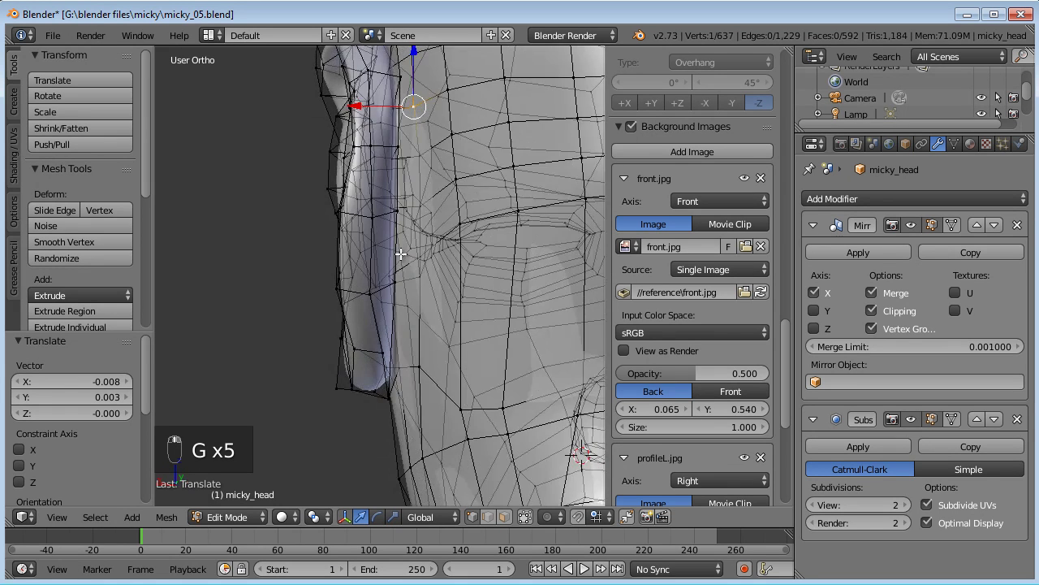
# Adjust the vertices where the back of the ear joins the head, around the middle of the ear
pyautogui.scroll(5, 392, 285)
pyautogui.rightClick(418, 287)
pyautogui.press('g')
pyautogui.rightClick(432, 271)
pyautogui.press('g')
pyautogui.click(426, 288)
pyautogui.press('g')
pyautogui.click(429, 278)
pyautogui.moveTo(460, 399); pyautogui.dragTo(413, 376, button='middle')
pyautogui.press('g')
pyautogui.click(409, 279)
pyautogui.moveTo(428, 256); pyautogui.dragTo(438, 301, button='middle')
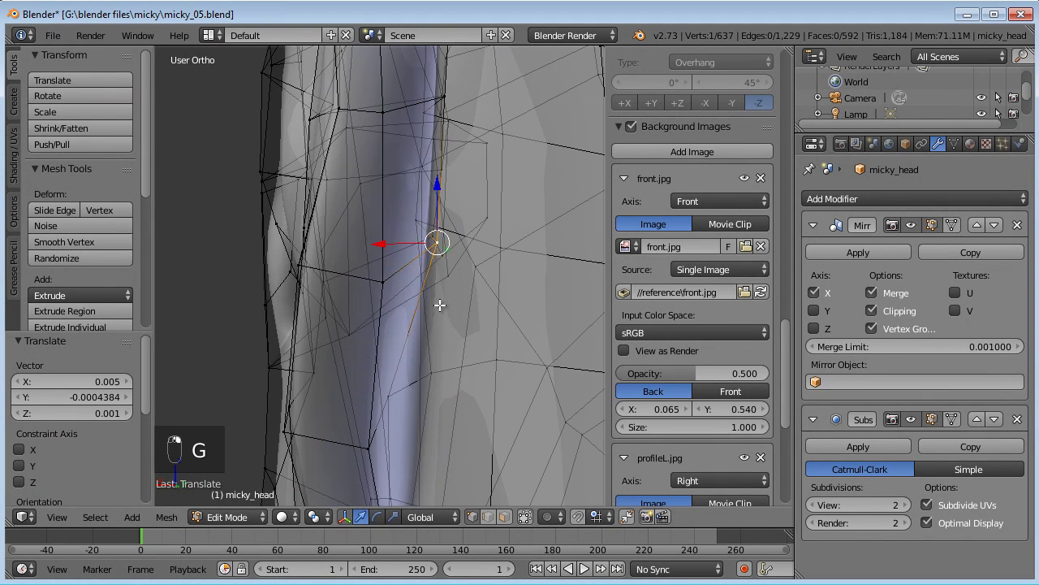
# Move the hidden vertices on the back of the ear outward toward the rim to deepen the crease
pyautogui.press('g')
pyautogui.click(407, 312)
pyautogui.press('g')
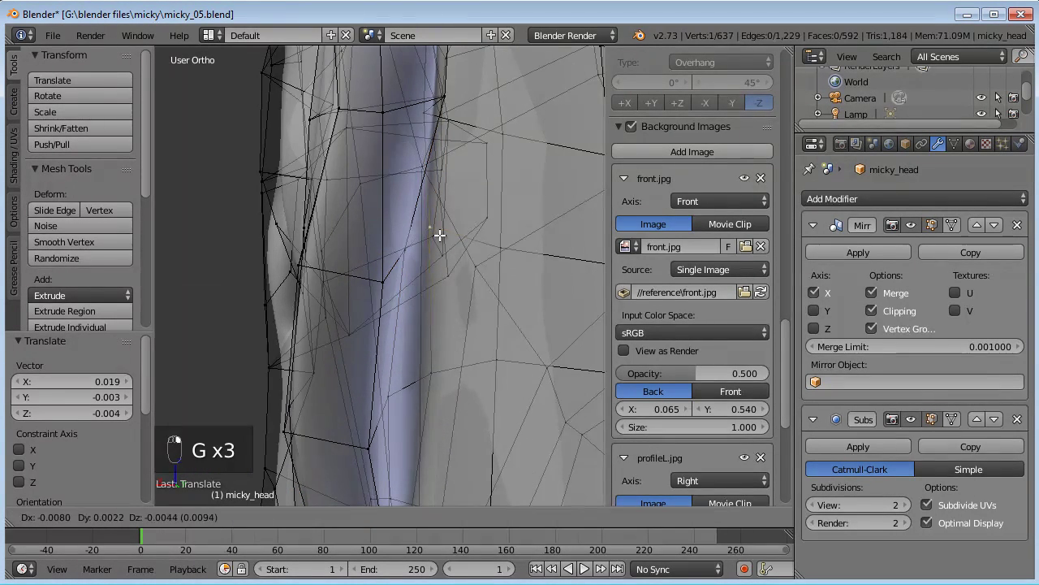
pyautogui.click(454, 237)
pyautogui.moveTo(449, 234); pyautogui.dragTo(416, 314, button='middle')
pyautogui.press('g')
pyautogui.click(381, 231)
pyautogui.press('g')
pyautogui.click(412, 223)
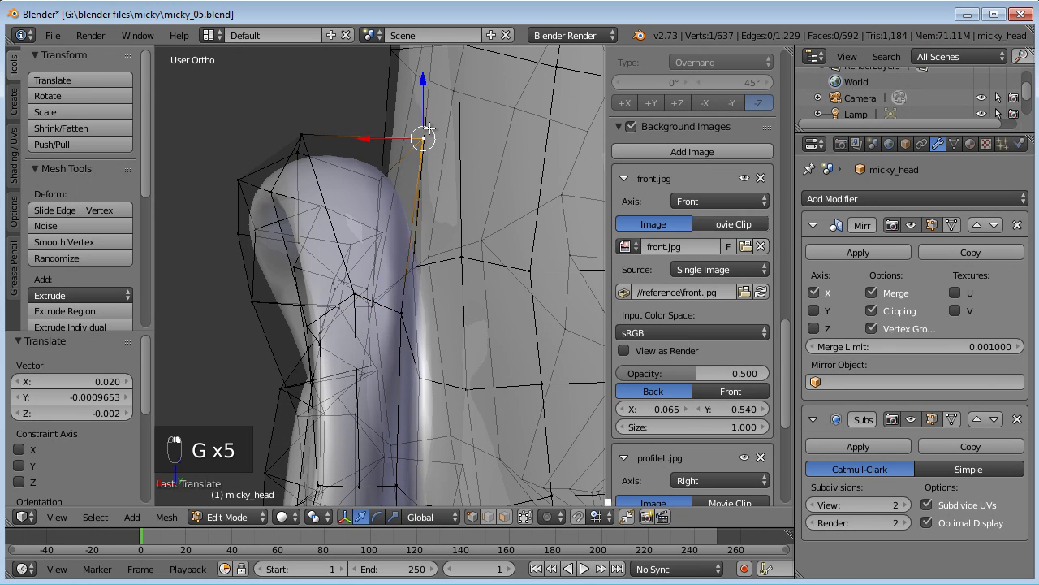
# Move the top rear vertex of the ear rim outward from the head and the junction vertex below it inward
pyautogui.rightClick(429, 127)
pyautogui.press('g')
pyautogui.click(376, 128)
pyautogui.keyDown('shift'); pyautogui.rightClick(430, 386); pyautogui.keyUp('shift')
pyautogui.press('g')
pyautogui.click(446, 387)
# Shift the two head vertices beside the upper back of the ear further inward, away from the crease
pyautogui.rightClick(475, 261)
pyautogui.press('g')
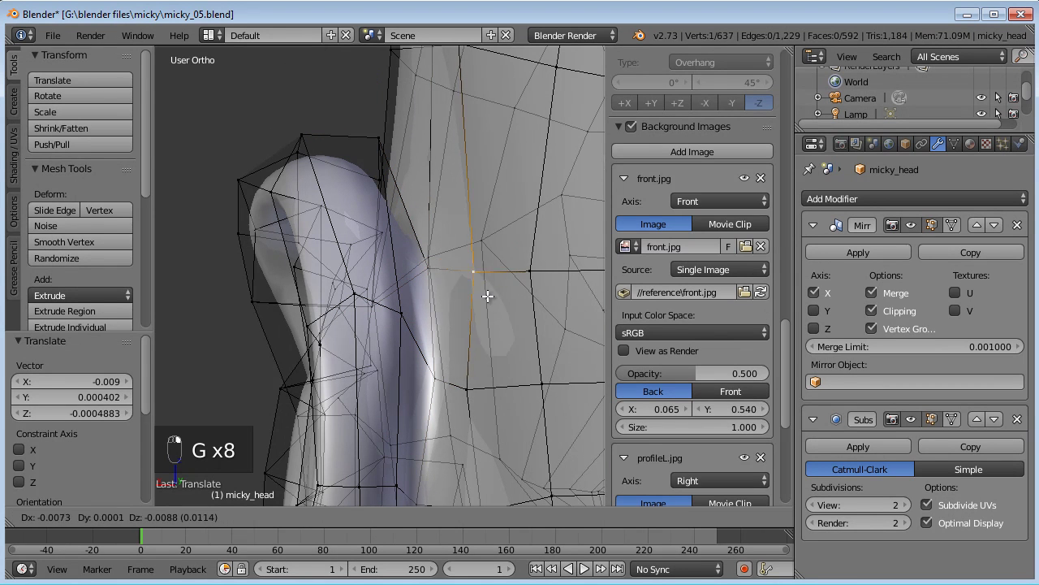
pyautogui.click(488, 290)
pyautogui.press('g')
pyautogui.click(493, 289)
pyautogui.rightClick(484, 377)
pyautogui.press('g')
pyautogui.click(499, 372)
pyautogui.moveTo(499, 373); pyautogui.dragTo(478, 351, button='middle')
# Examine the finished head shape and compare the ear wireframe with the front and profile reference photos
pyautogui.press('Tab')
pyautogui.scroll(-7, 478, 350)
pyautogui.moveTo(305, 370); pyautogui.dragTo(176, 363, button='middle')
pyautogui.press('KP_1')
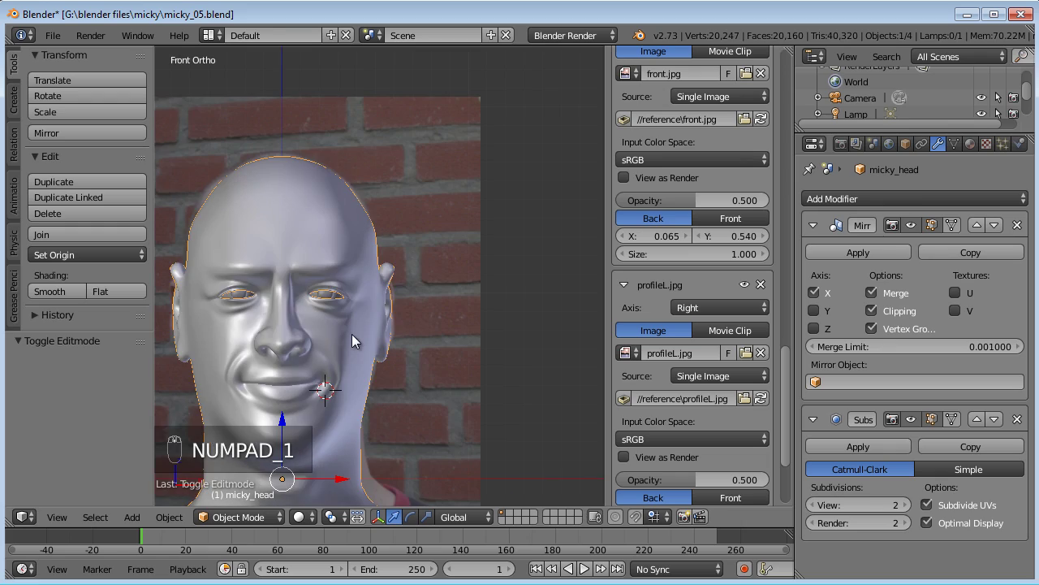
pyautogui.press('z')
pyautogui.scroll(4, 409, 354)
pyautogui.scroll(3, 398, 304)
pyautogui.press('Tab')
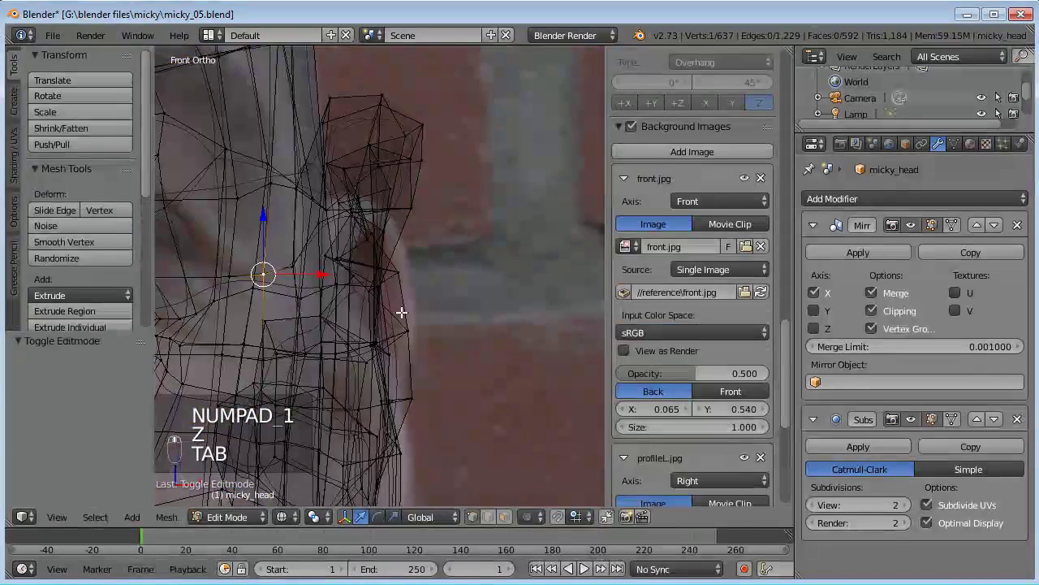
pyautogui.keyDown('shift'); pyautogui.moveTo(405, 318); pyautogui.dragTo(438, 302, button='middle'); pyautogui.keyUp('shift')
pyautogui.scroll(-1, 414, 278)
pyautogui.press('KP_3')
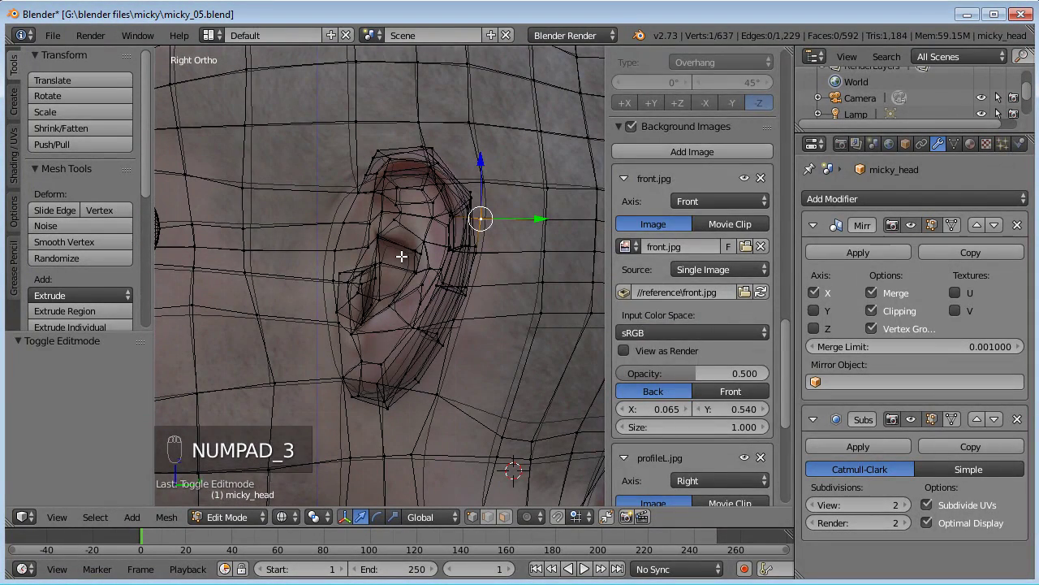
# Select all of the ear's vertices on the front and back, leaving the surrounding head vertices out of the selection
pyautogui.press('a')
pyautogui.press('a')
pyautogui.press('c')
pyautogui.moveTo(419, 210)
pyautogui.mouseDown()
pyautogui.moveTo(408, 207)
pyautogui.moveTo(371, 327)
pyautogui.moveTo(395, 344)
pyautogui.moveTo(422, 227)
pyautogui.mouseUp()
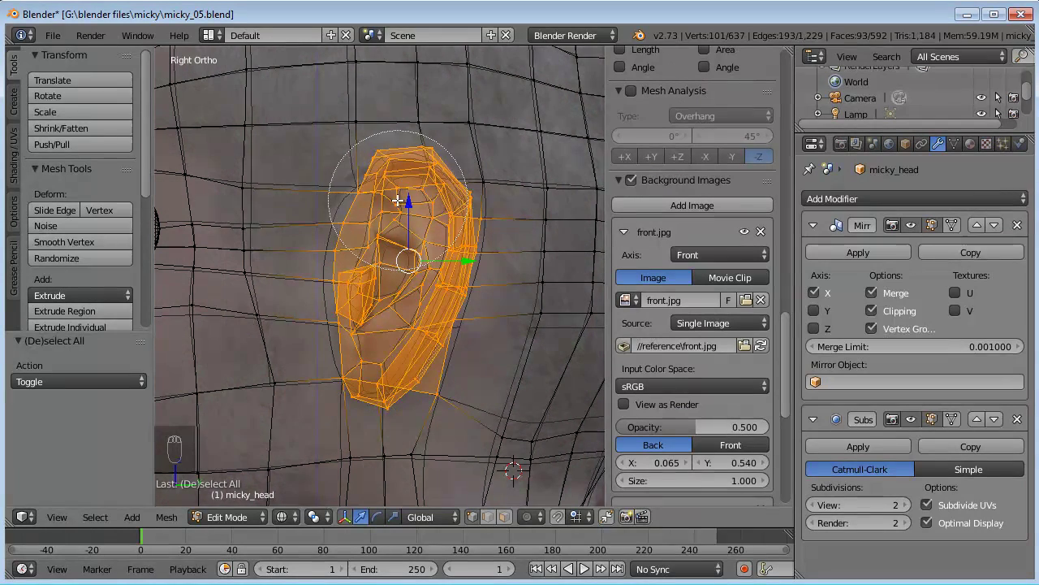
pyautogui.moveTo(476, 291)
pyautogui.mouseDown(button='middle')
pyautogui.moveTo(501, 228)
pyautogui.moveTo(494, 295)
pyautogui.moveTo(476, 332)
pyautogui.mouseUp(button='middle')
pyautogui.press('c')
# Scale the selected ear to 0.908 along Z in side view and move it by -0.012 in both Y and Z
pyautogui.press('KP_3')
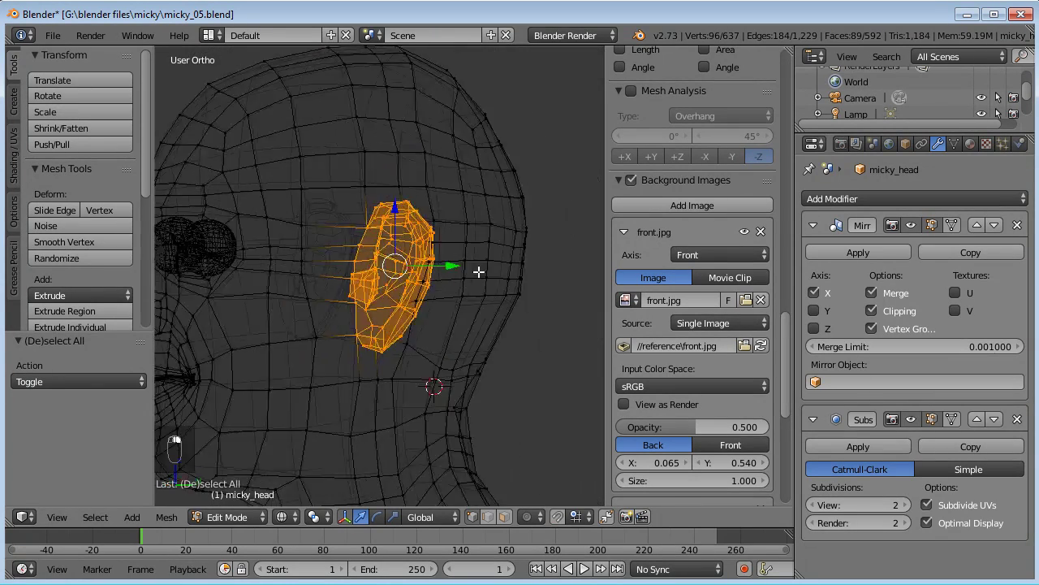
pyautogui.press('z')
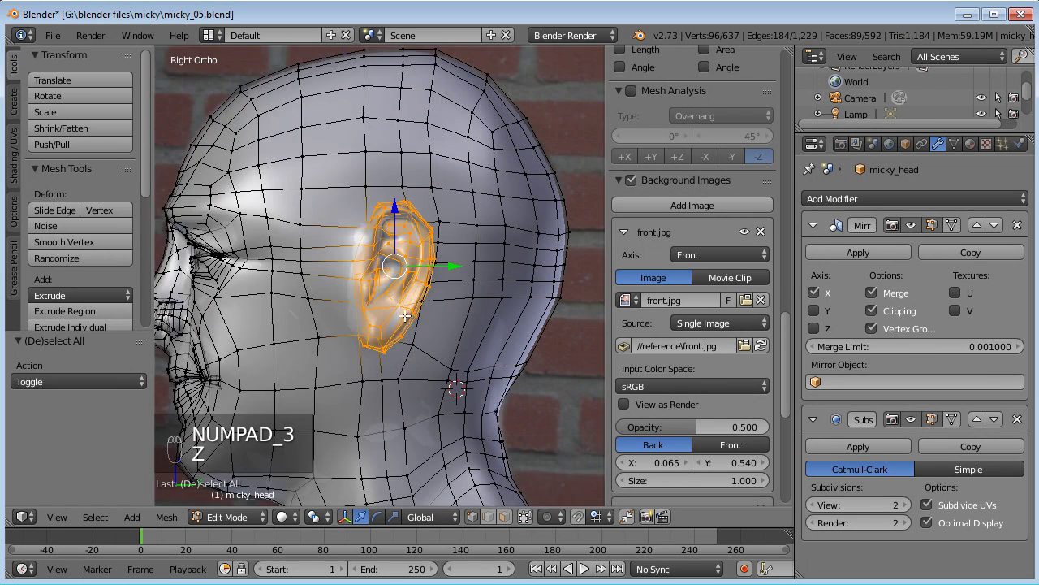
pyautogui.press('z')
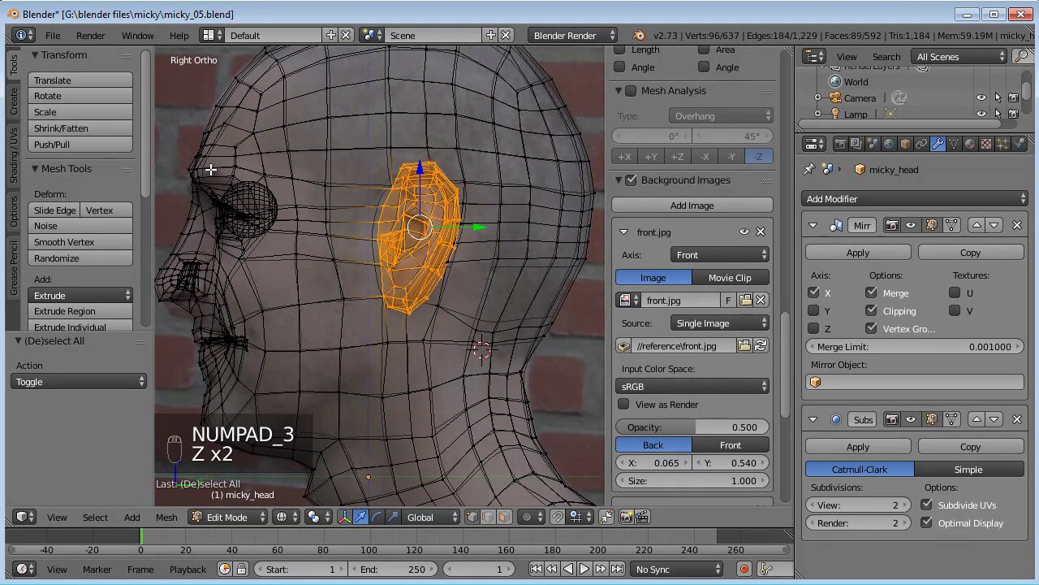
pyautogui.keyDown('shift'); pyautogui.moveTo(362, 259); pyautogui.dragTo(405, 215, button='middle'); pyautogui.keyUp('shift')
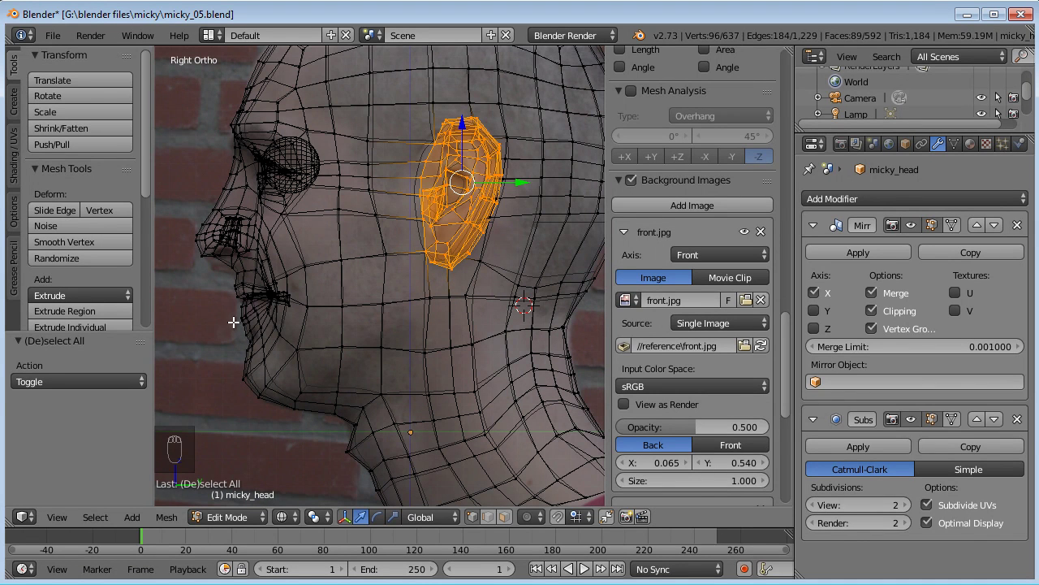
pyautogui.keyDown('shift'); pyautogui.moveTo(338, 229); pyautogui.dragTo(337, 251, button='middle'); pyautogui.keyUp('shift')
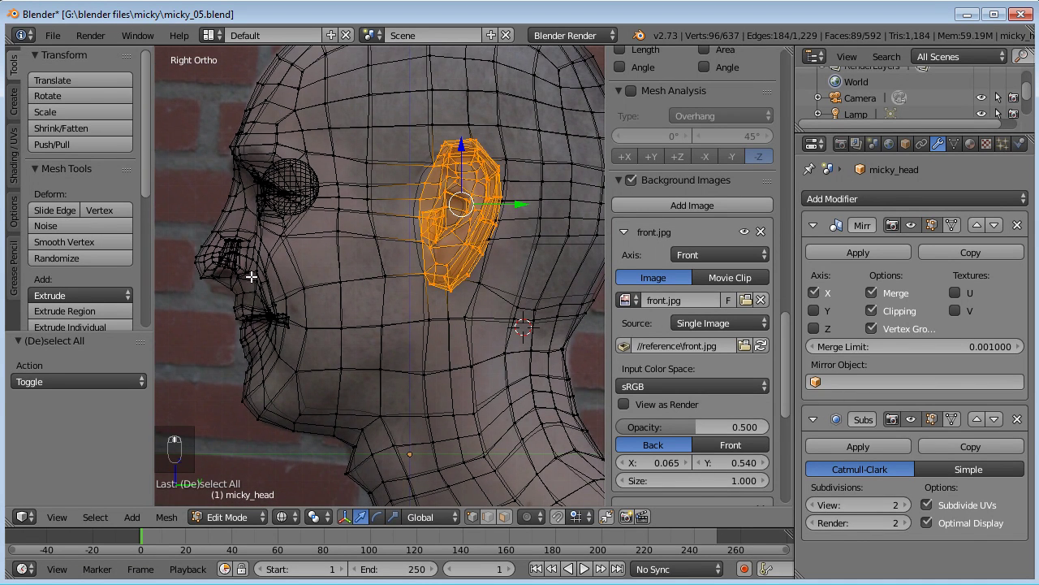
pyautogui.press('z')
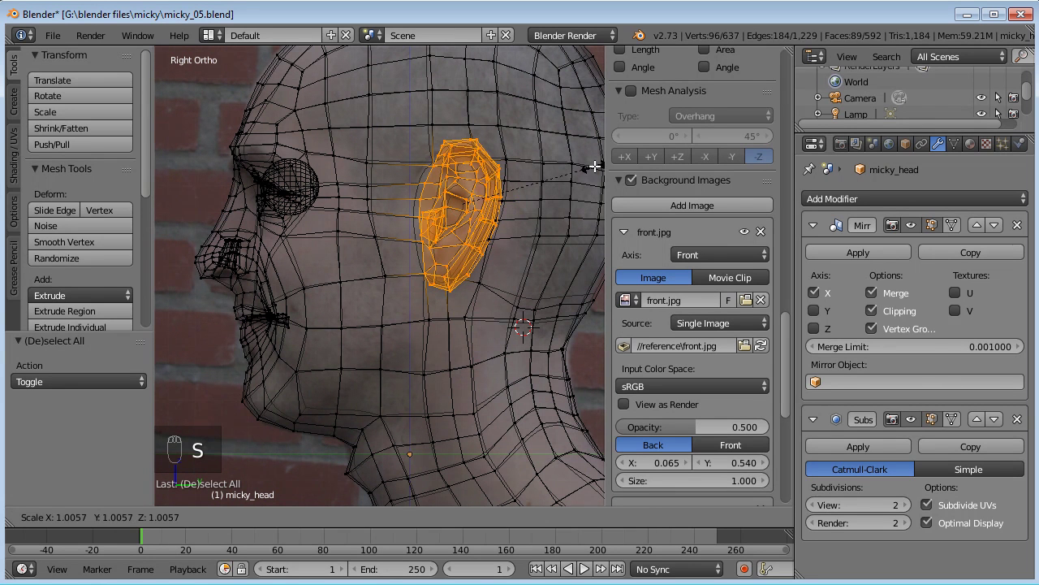
pyautogui.click(581, 169)
pyautogui.press('g')
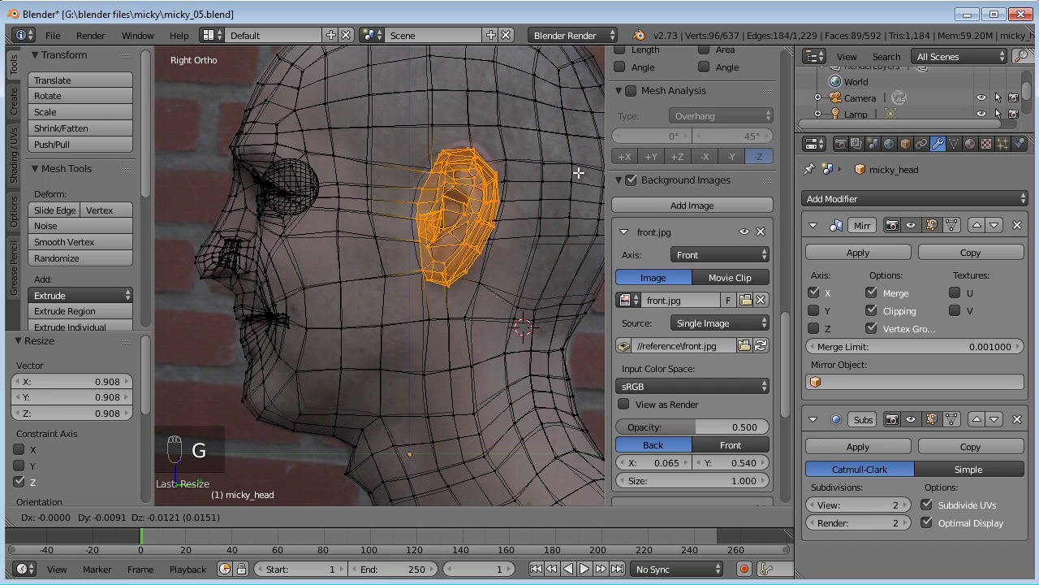
pyautogui.click(579, 173)
# Scale the selected ear down slightly in front view to match the reference photo
pyautogui.press('KP_1')
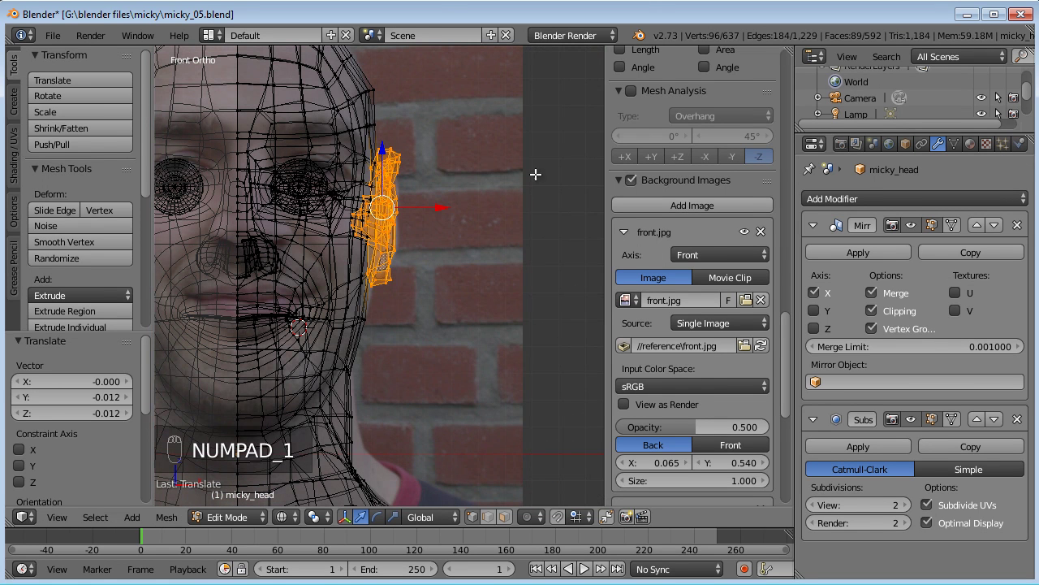
pyautogui.press('g')
pyautogui.rightClick(466, 169)
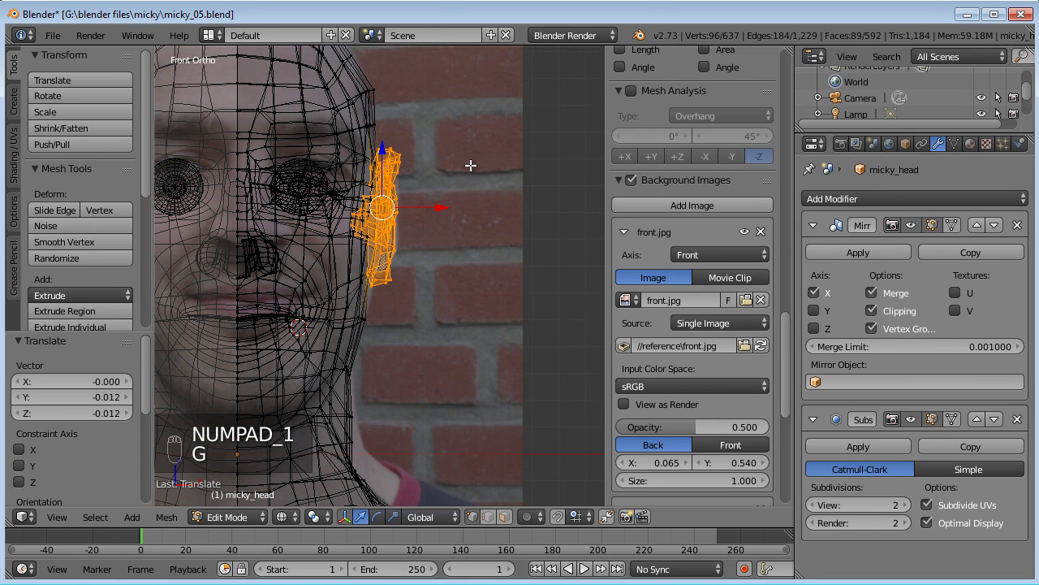
pyautogui.press('s')
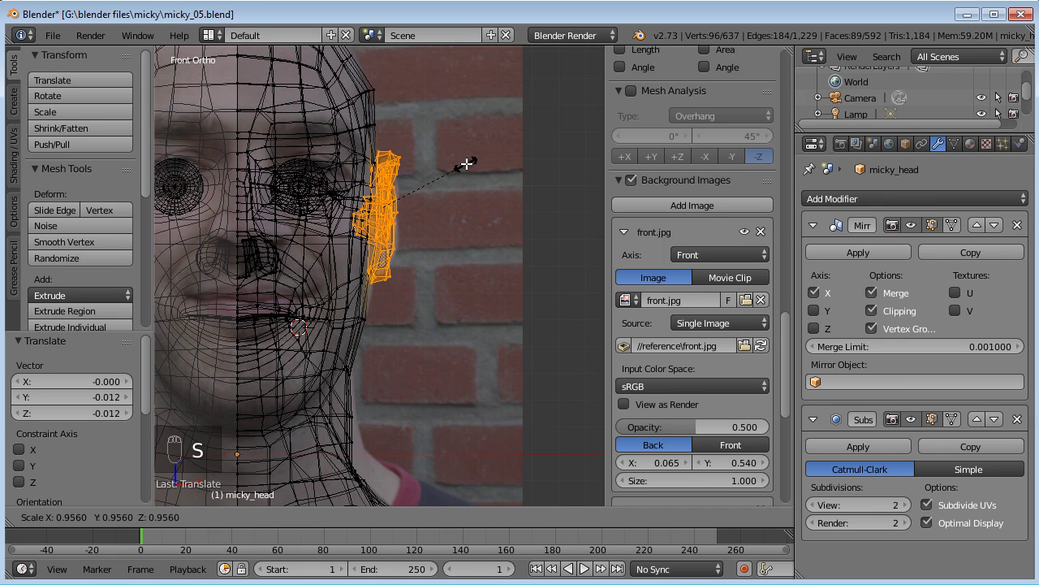
pyautogui.click(464, 164)
pyautogui.scroll(-3, 439, 211)
pyautogui.keyDown('shift'); pyautogui.moveTo(408, 244); pyautogui.dragTo(510, 278, button='middle'); pyautogui.keyUp('shift')
pyautogui.scroll(2, 443, 244)
pyautogui.press('KP_7')
pyautogui.scroll(4, 446, 243)
pyautogui.scroll(-3, 517, 285)
pyautogui.keyDown('shift'); pyautogui.moveTo(379, 273); pyautogui.dragTo(262, 285, button='middle'); pyautogui.keyUp('shift')
pyautogui.scroll(2, 332, 278)
pyautogui.keyDown('shift'); pyautogui.moveTo(329, 278); pyautogui.dragTo(421, 281, button='middle'); pyautogui.keyUp('shift')
pyautogui.press('a')
pyautogui.press('a')
pyautogui.press('a')
pyautogui.press('g')
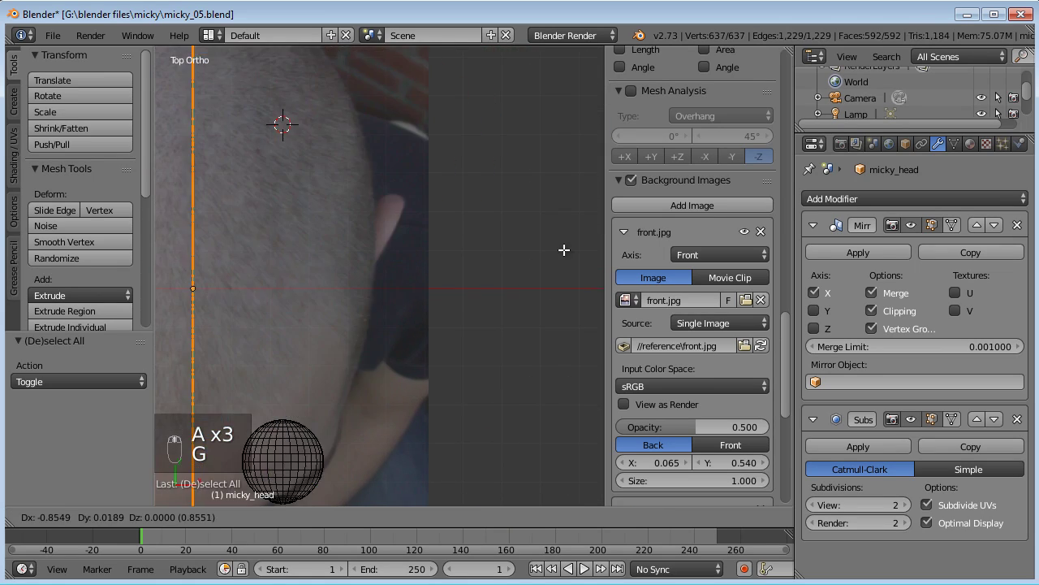
pyautogui.rightClick(551, 246)
pyautogui.scroll(4, 544, 246)
pyautogui.press('z')
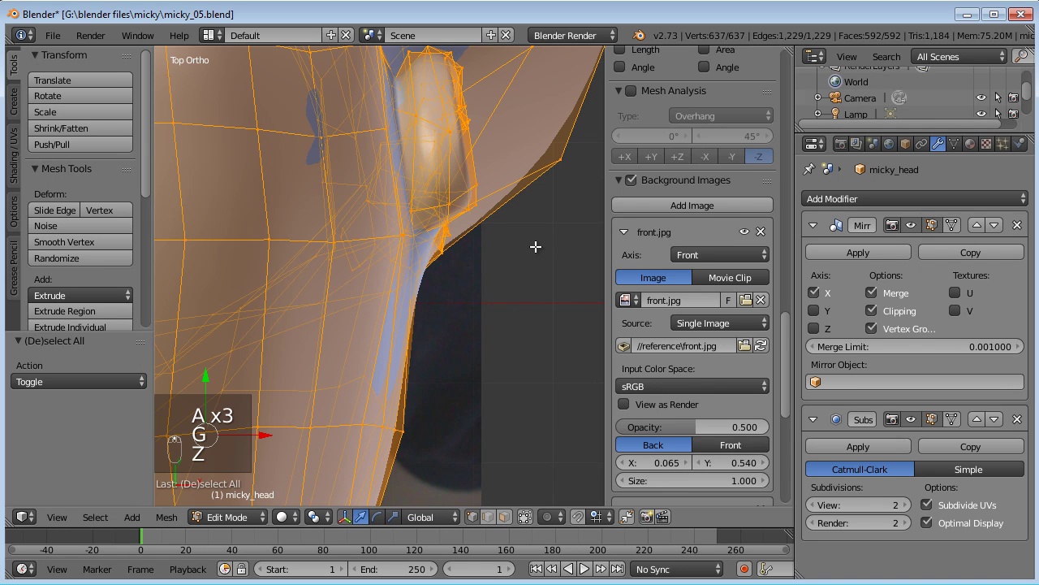
pyautogui.hotkey('ctrl', 'z')
pyautogui.hotkey('ctrl', 'z')
pyautogui.hotkey('ctrl', 'z')
pyautogui.keyDown('shift'); pyautogui.moveTo(499, 169); pyautogui.dragTo(489, 358, button='middle'); pyautogui.keyUp('shift')
pyautogui.press('r')
pyautogui.rightClick(476, 147)
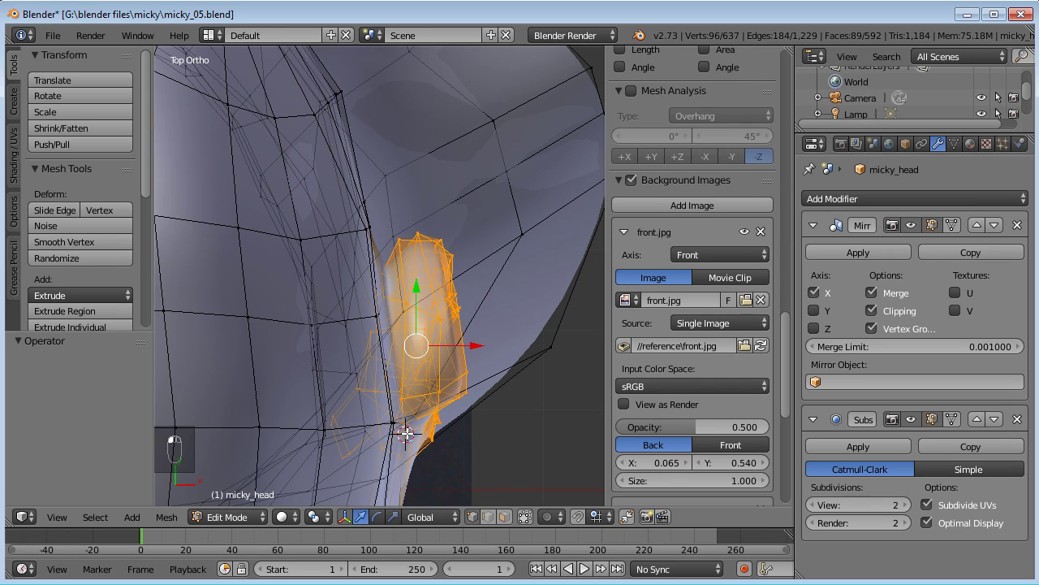
# Place the 3D cursor at the front edge of the ear, aligning it in the side and top views
pyautogui.press('KP_3')
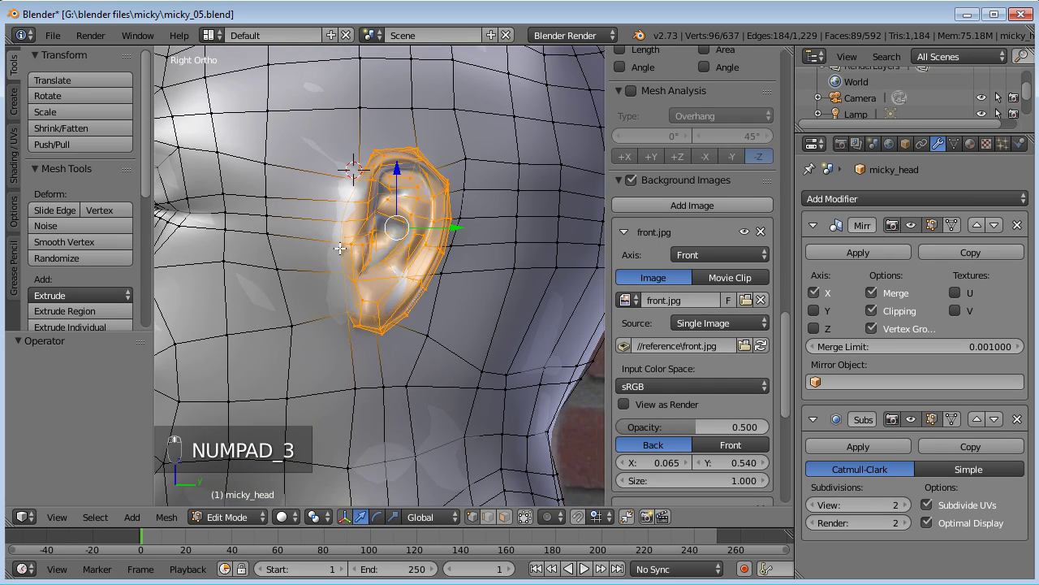
pyautogui.moveTo(339, 241); pyautogui.dragTo(503, 182, button='middle')
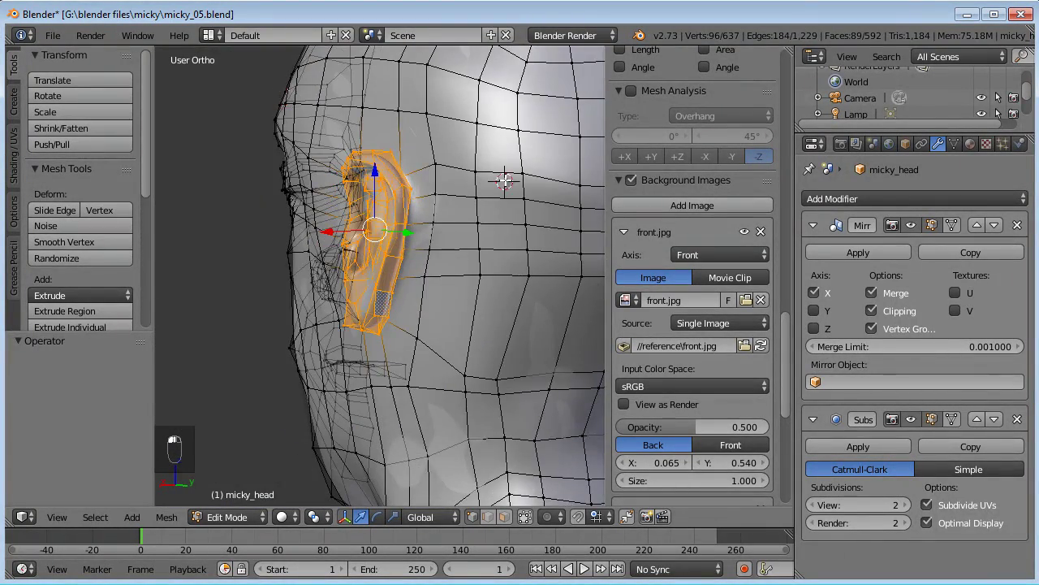
pyautogui.moveTo(531, 298); pyautogui.dragTo(426, 213, button='middle')
pyautogui.click(377, 158)
pyautogui.moveTo(464, 237); pyautogui.dragTo(367, 247, button='middle')
pyautogui.press('KP_7')
pyautogui.scroll(3, 361, 288)
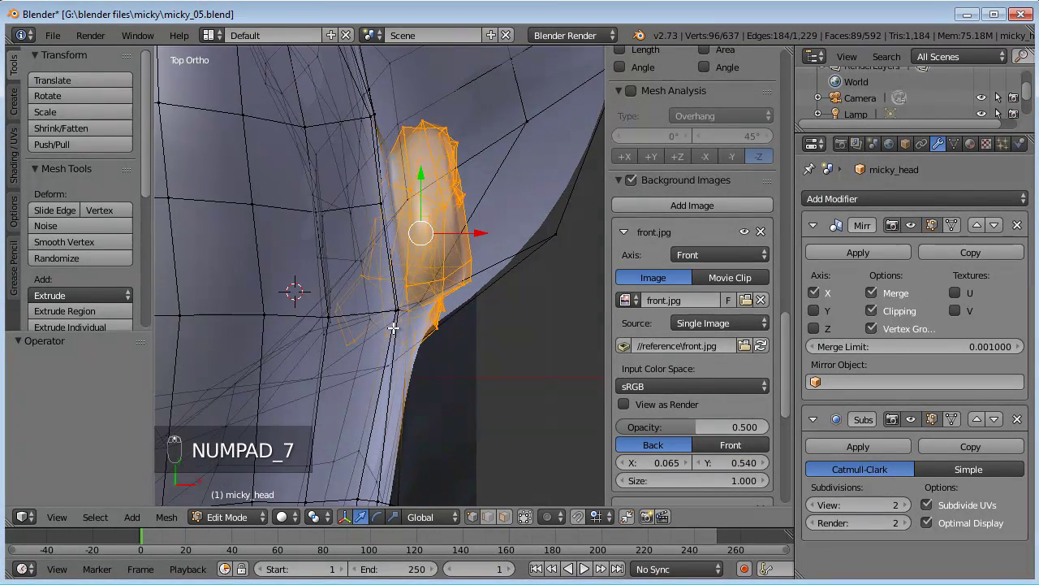
pyautogui.click(387, 330)
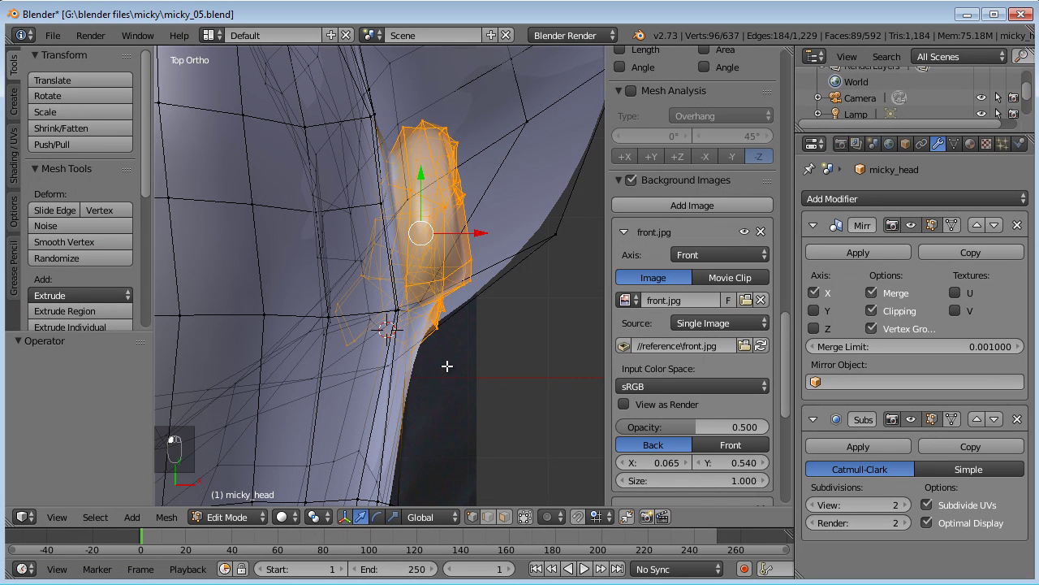
pyautogui.press('KP_3')
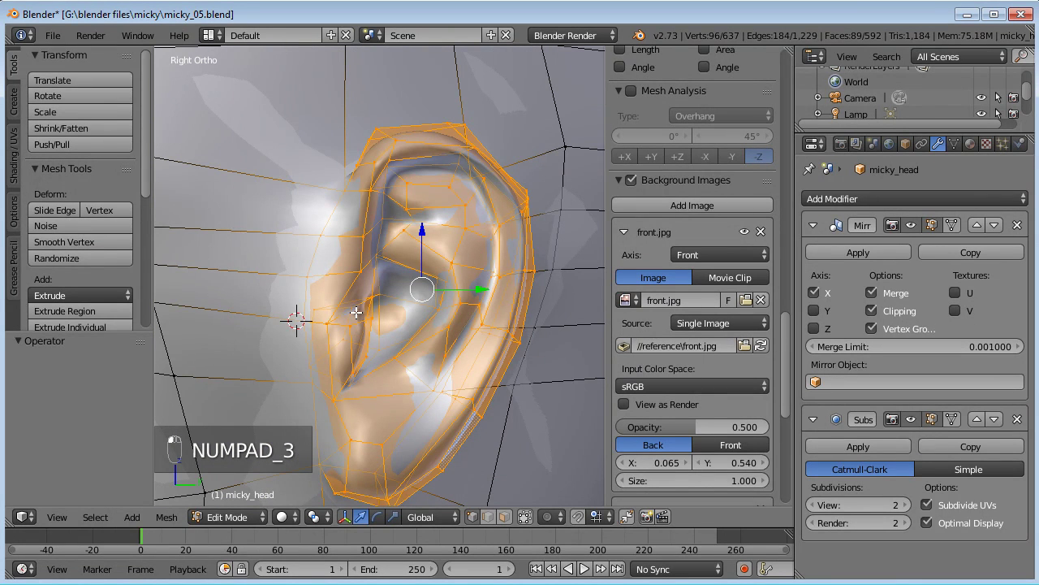
pyautogui.press('KP_7')
pyautogui.moveTo(400, 364); pyautogui.dragTo(330, 284, button='middle')
pyautogui.scroll(-3, 350, 304)
pyautogui.moveTo(371, 325); pyautogui.dragTo(457, 171, button='middle')
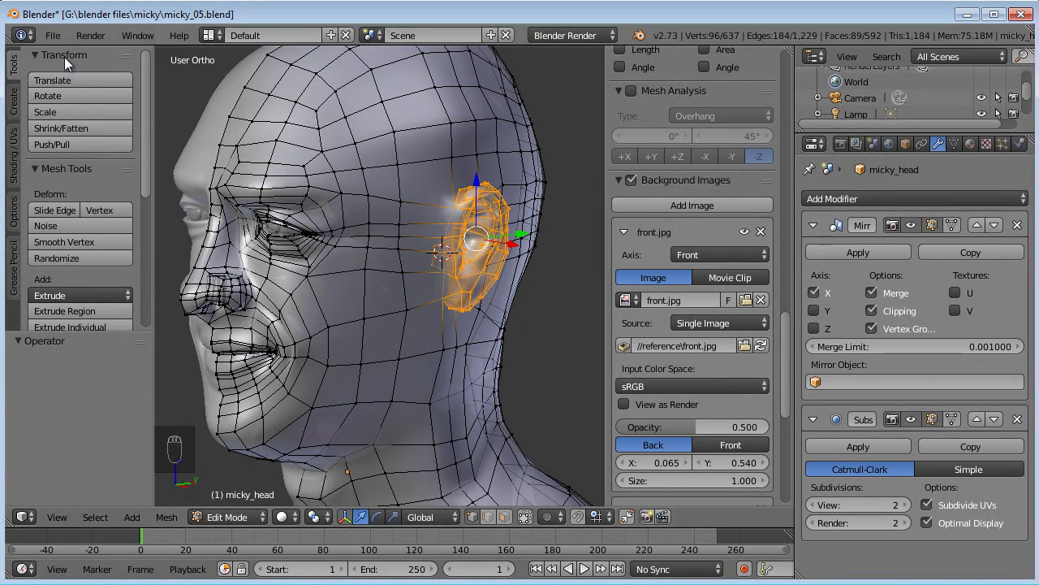
# Look at the Interface section of the user preferences and close them
pyautogui.click(52, 36)
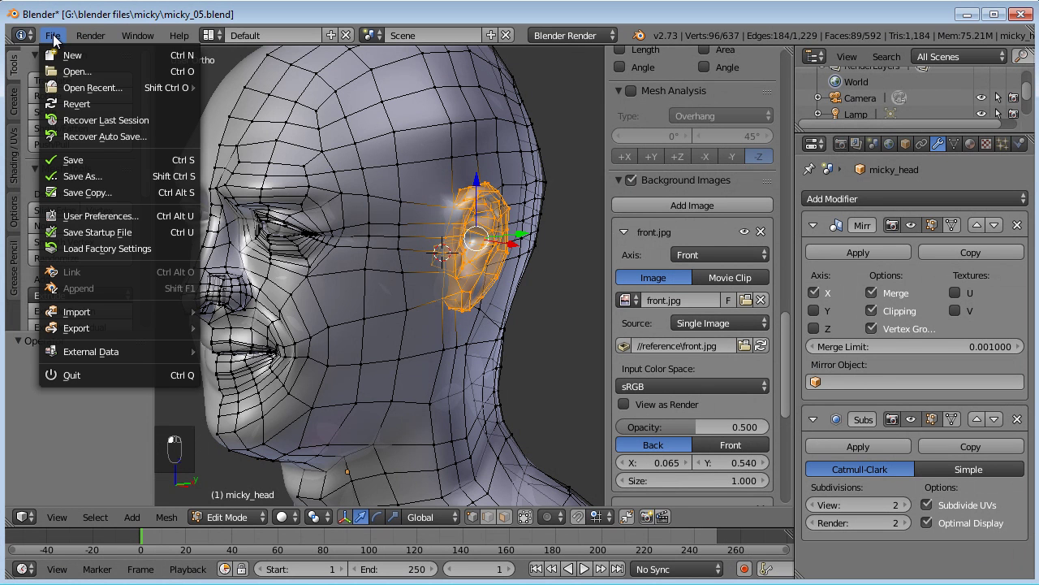
pyautogui.click(98, 215)
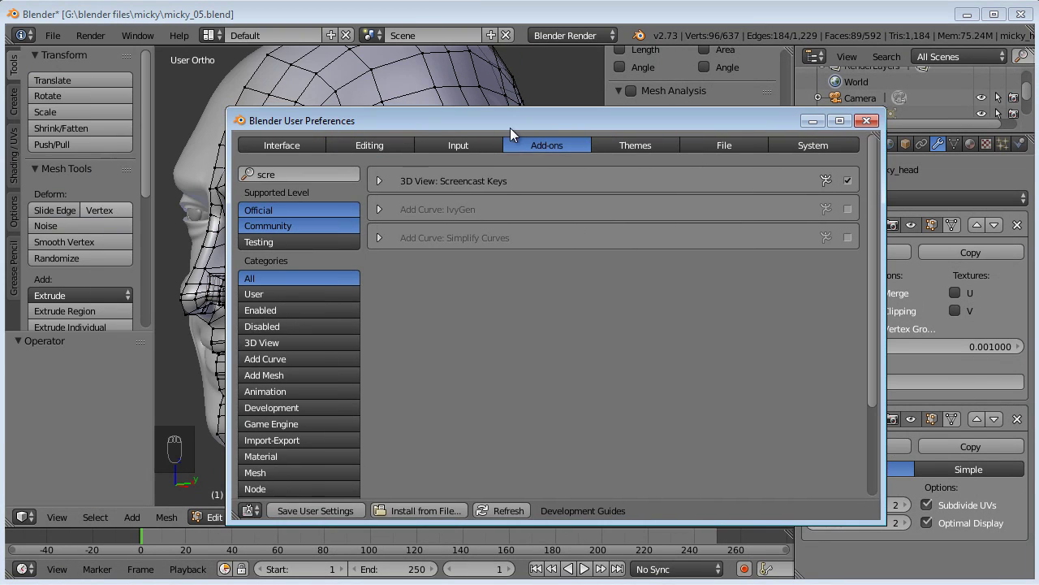
pyautogui.click(281, 144)
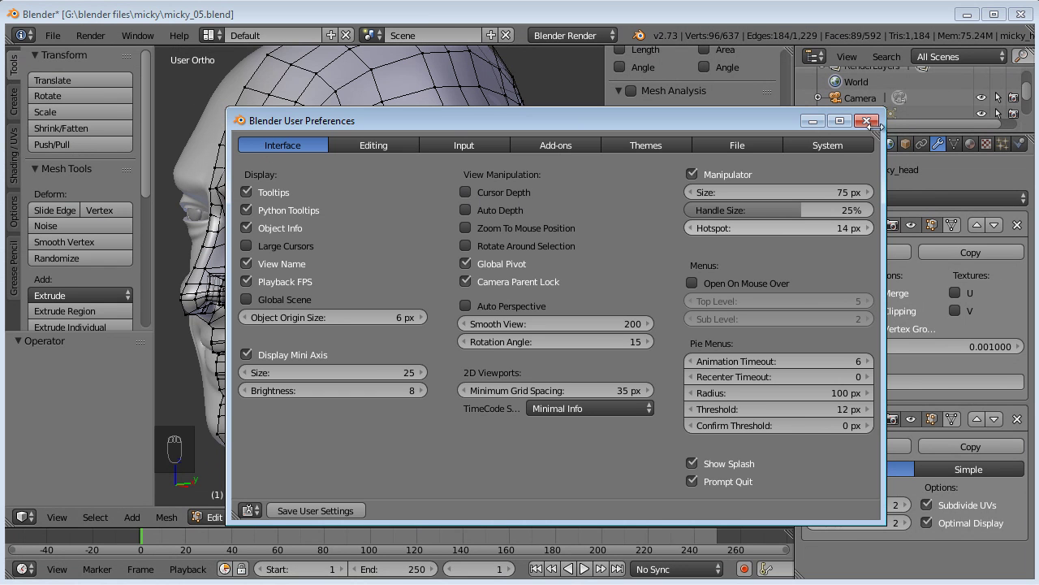
pyautogui.click(866, 120)
# Place the 3D cursor where the ear's front edge meets the head in top and side views, and use it as the pivot point
pyautogui.press('KP_7')
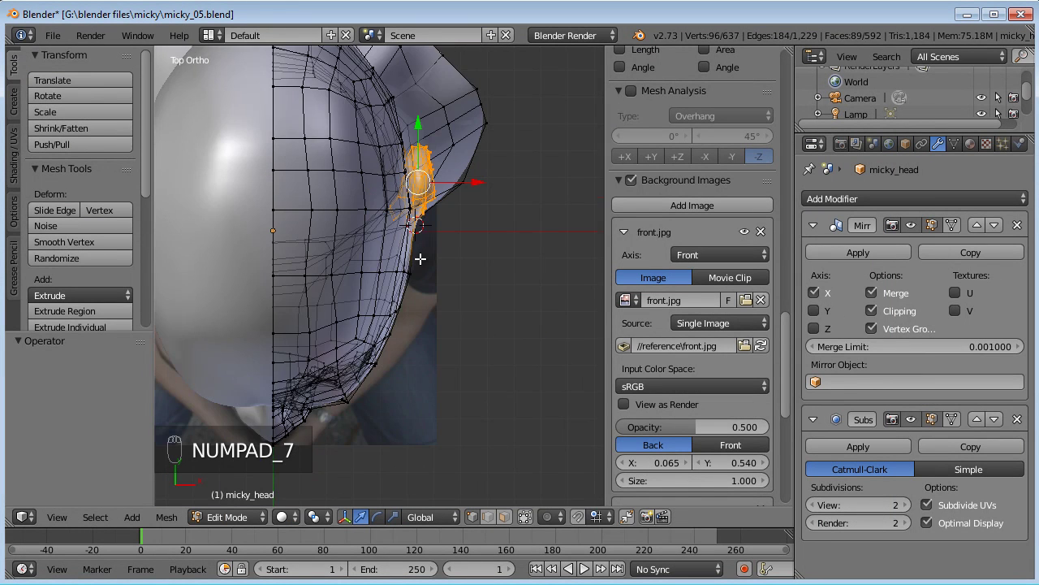
pyautogui.scroll(3, 420, 258)
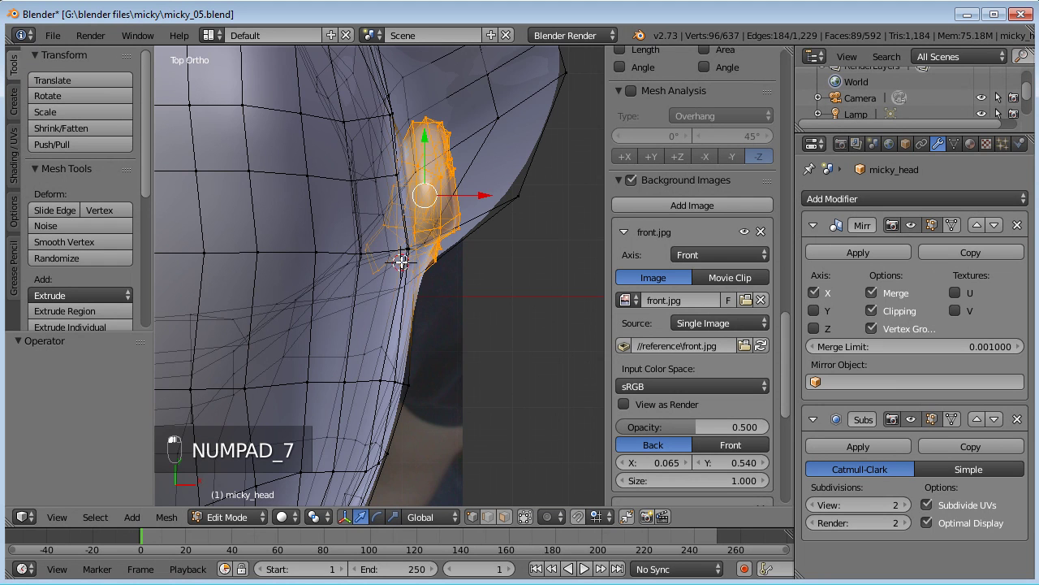
pyautogui.press('KP_3')
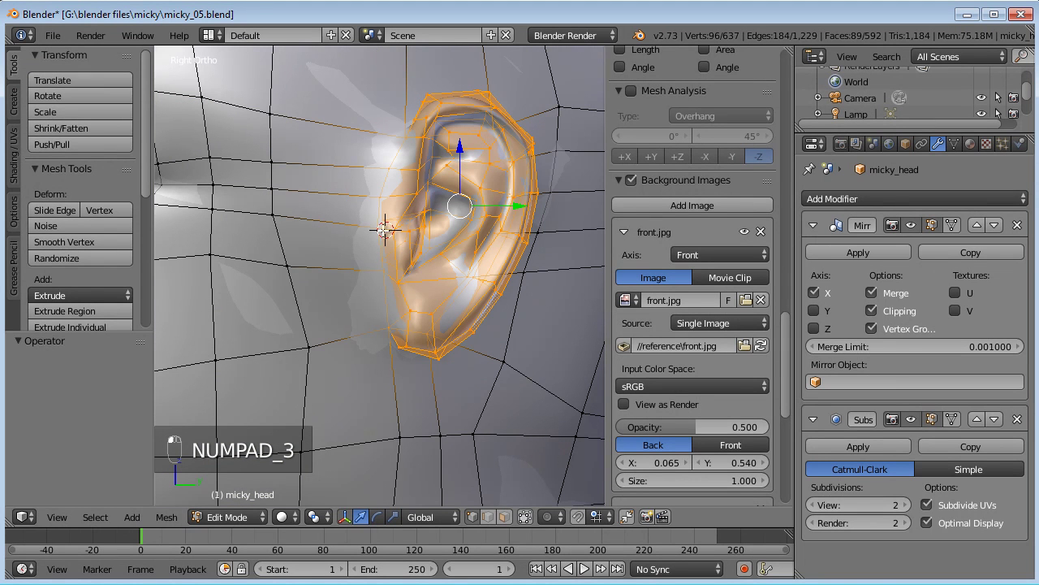
pyautogui.press('KP_7')
pyautogui.keyDown('shift'); pyautogui.moveTo(436, 228); pyautogui.dragTo(368, 288, button='middle'); pyautogui.keyUp('shift')
pyautogui.press('.')
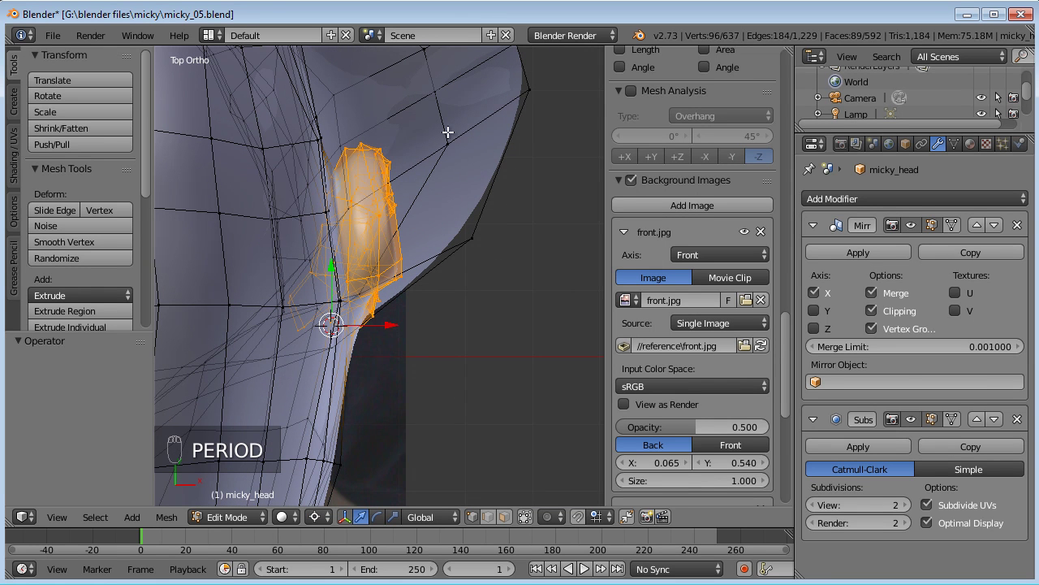
# Try to rotate the whole selected ear around the 3D cursor in top view
pyautogui.press('r')
pyautogui.press('r')
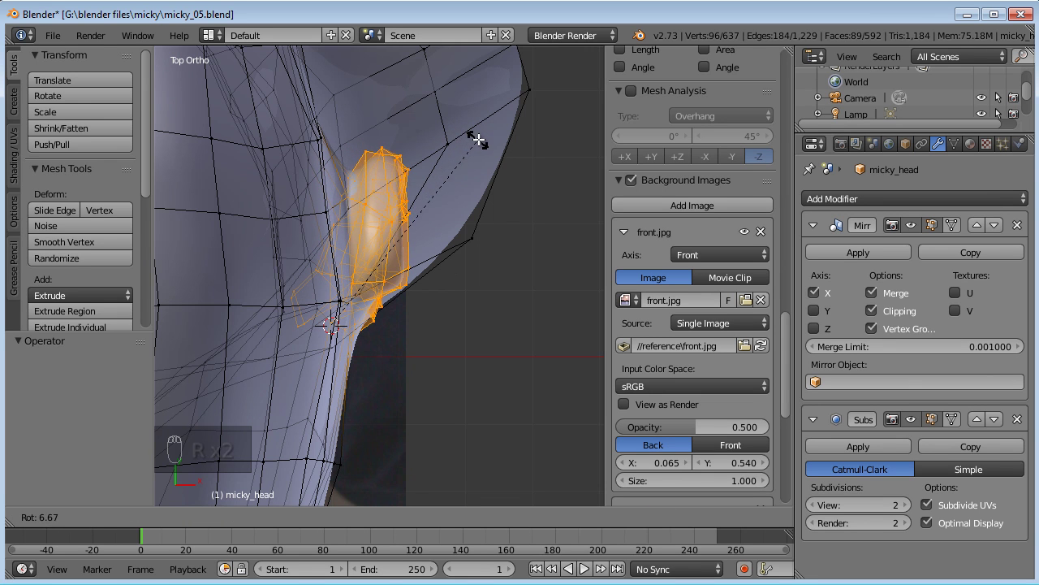
pyautogui.rightClick(479, 145)
# Shrink the ear selection by one ring of vertices
pyautogui.keyDown('shift'); pyautogui.moveTo(434, 180); pyautogui.dragTo(451, 213, button='middle'); pyautogui.keyUp('shift')
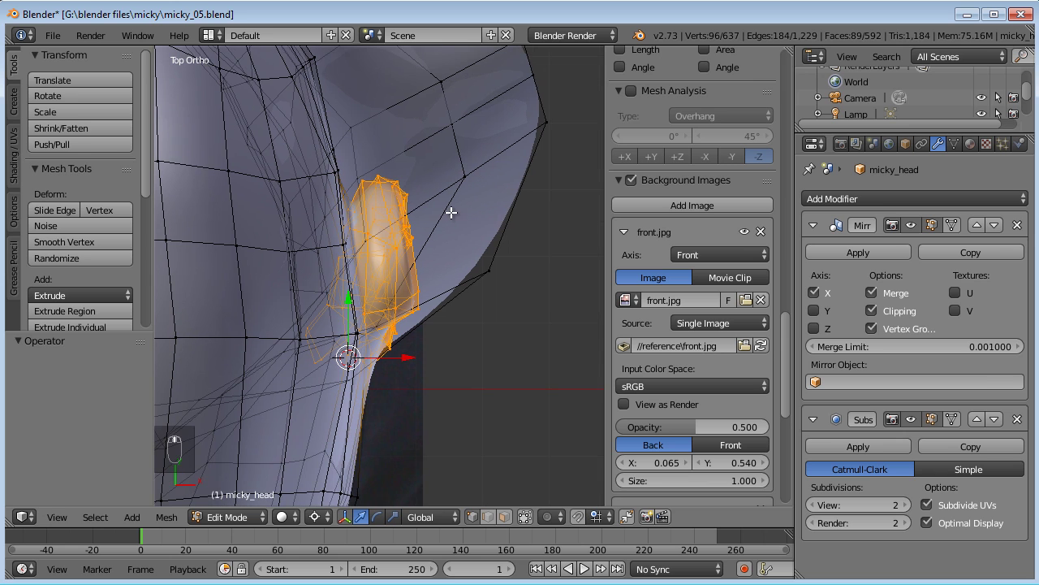
pyautogui.press('ctrl+KP_Subtract')
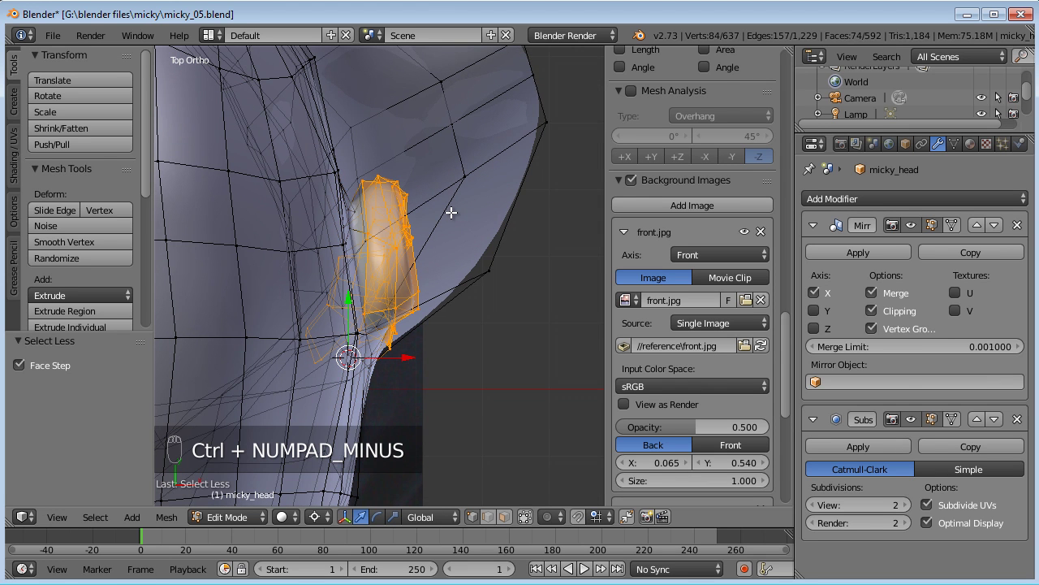
pyautogui.scroll(2, 451, 212)
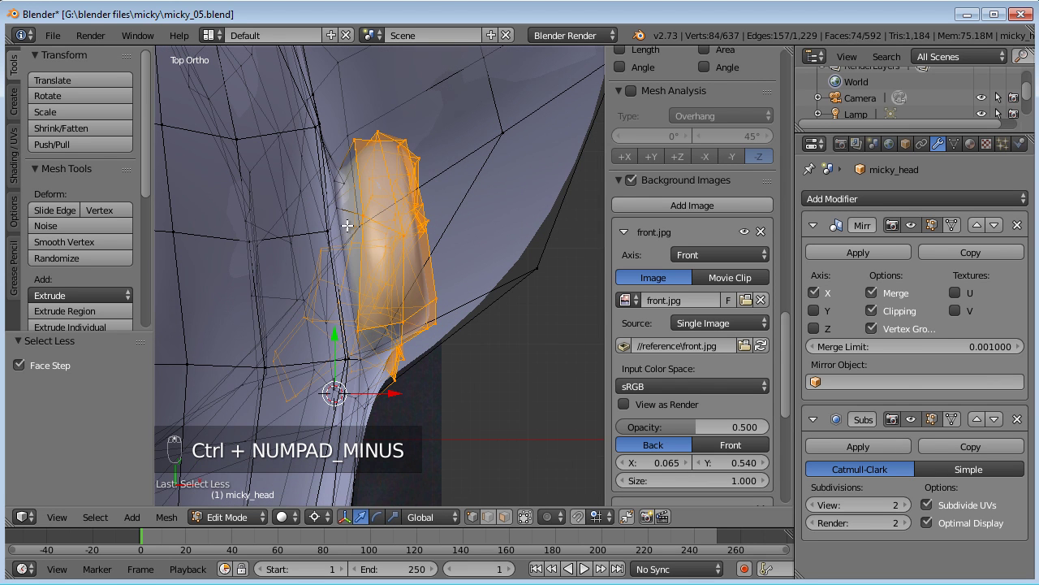
# Expand the ear selection four times and shrink it back four times while inspecting the back of the ear
pyautogui.moveTo(352, 285); pyautogui.dragTo(418, 230, button='middle')
pyautogui.press('ctrl+KP_Add')
pyautogui.press('ctrl+KP_Add')
pyautogui.press('ctrl+KP_Add')
pyautogui.press('ctrl+KP_Add')
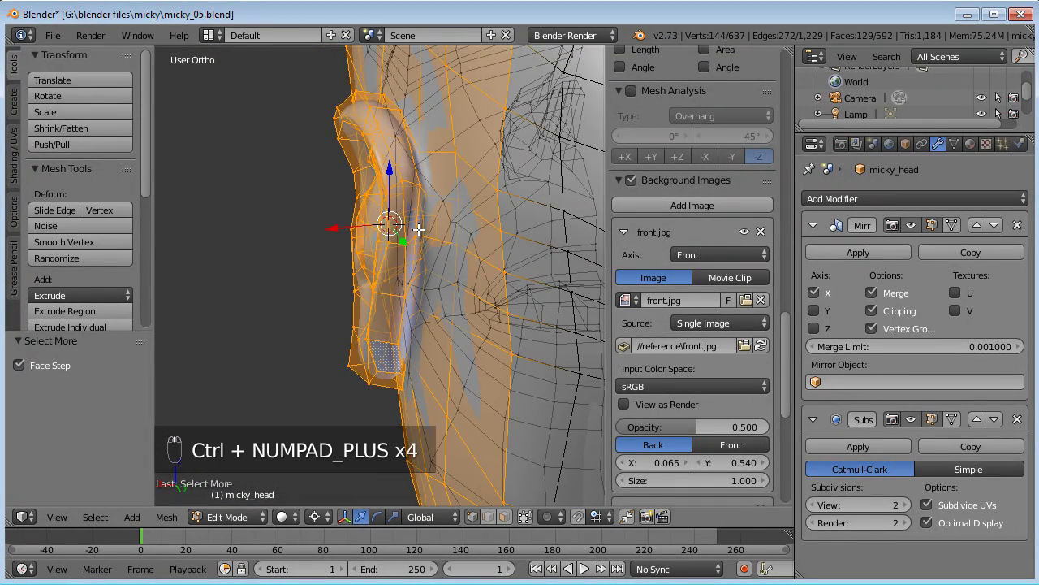
pyautogui.press('ctrl+KP_Subtract')
pyautogui.press('ctrl+KP_Subtract')
pyautogui.press('ctrl+KP_Subtract')
pyautogui.press('ctrl+KP_Subtract')
pyautogui.moveTo(418, 230); pyautogui.dragTo(401, 182, button='middle')
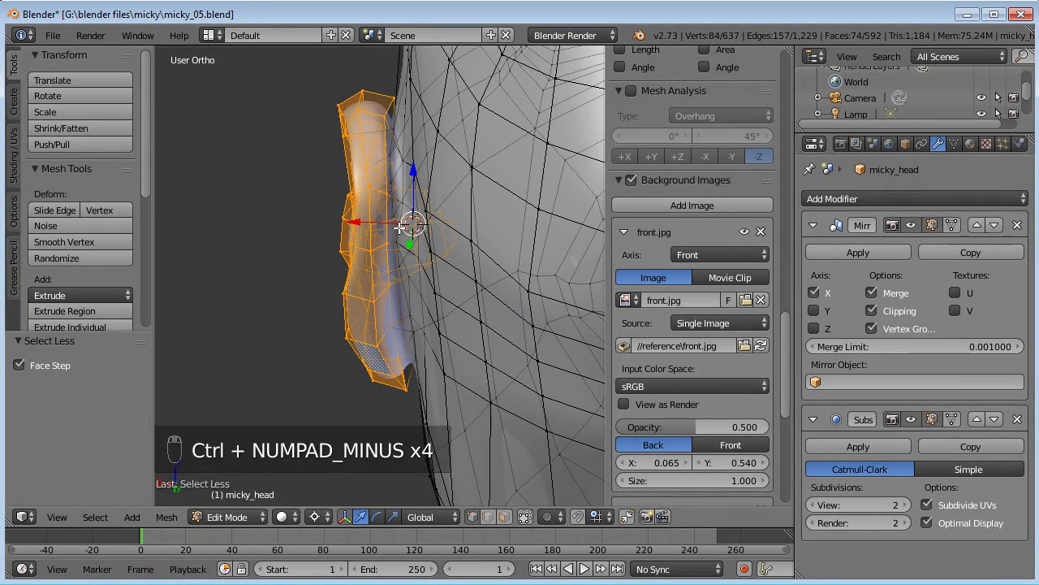
# Rotate the selected ear about 7.3° around the 3D cursor in top view and shift it about 0.016 backward in side view
pyautogui.press('KP_7')
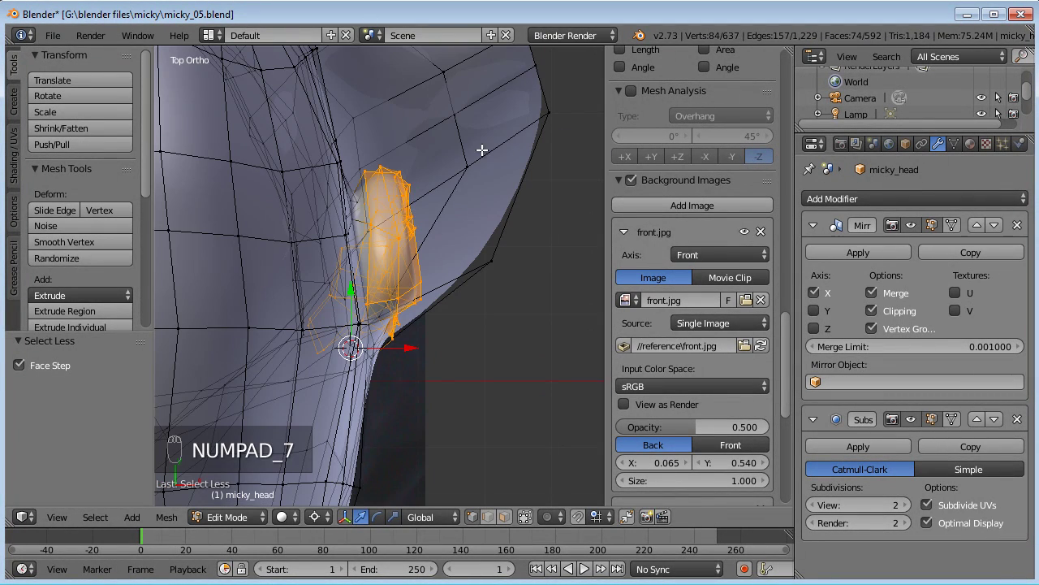
pyautogui.press('r')
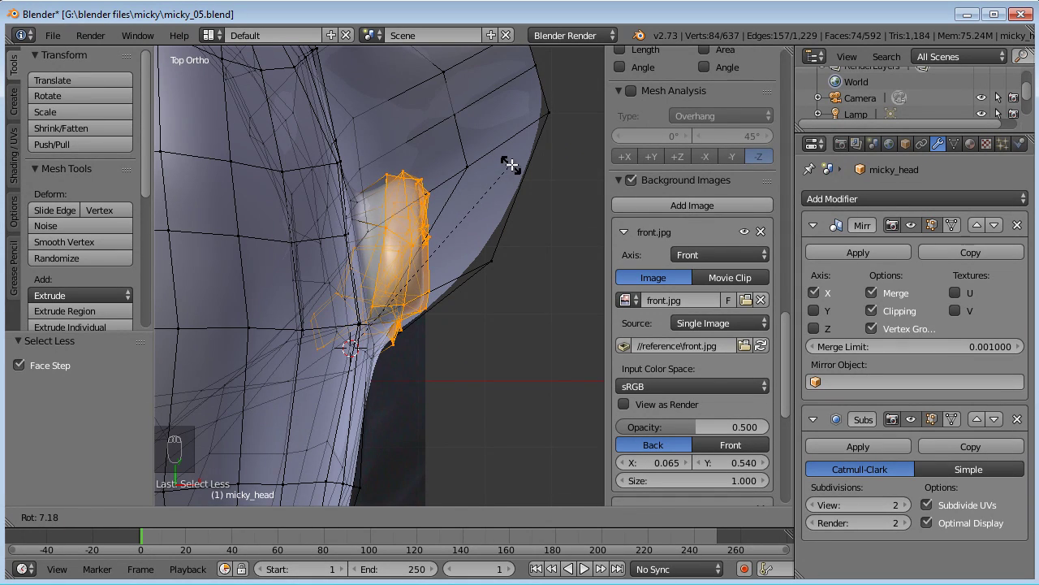
pyautogui.click(510, 165)
pyautogui.moveTo(508, 255); pyautogui.dragTo(338, 78, button='middle')
pyautogui.press('KP_3')
pyautogui.press('g')
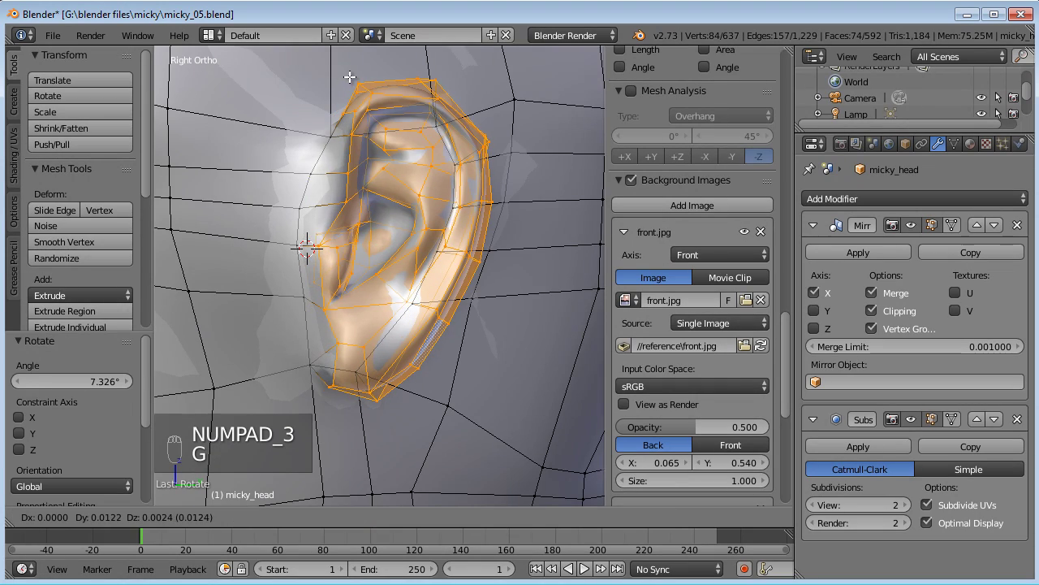
pyautogui.click(351, 76)
pyautogui.moveTo(385, 98); pyautogui.dragTo(347, 546, button='middle')
pyautogui.moveTo(456, 296); pyautogui.dragTo(470, 284, button='middle')
# Select the head edge loop running behind the ear and set the pivot to the median point
pyautogui.keyDown('alt'); pyautogui.rightClick(416, 195); pyautogui.keyUp('alt')
pyautogui.moveTo(430, 215); pyautogui.dragTo(325, 244, button='middle')
pyautogui.press('s')
pyautogui.click(437, 253)
pyautogui.hotkey('ctrl', ',')
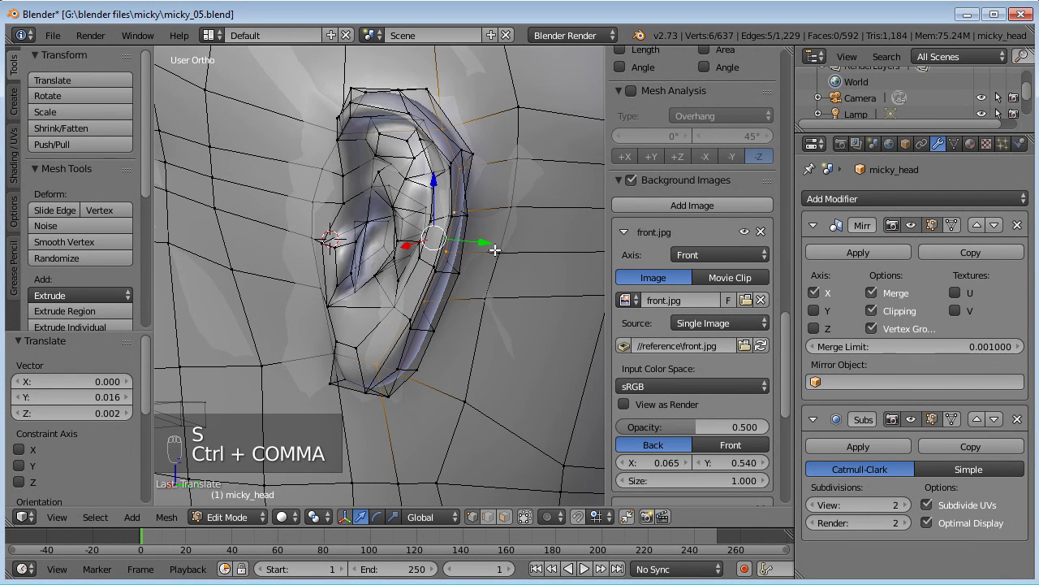
pyautogui.press('KP_1')
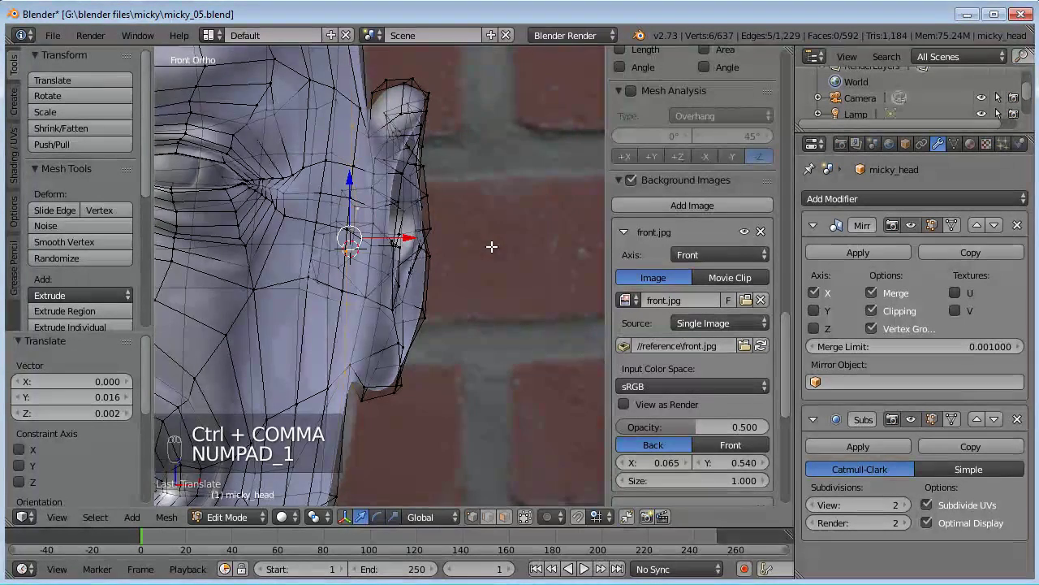
# Scale the selected edge loop behind the ear in side view and reposition it closer to the back of the ear
pyautogui.press('KP_3')
pyautogui.press('s')
pyautogui.click(505, 115)
pyautogui.press('g')
pyautogui.click(499, 117)
pyautogui.moveTo(499, 117); pyautogui.dragTo(403, 276, button='middle')
pyautogui.press('g')
pyautogui.click(405, 232)
# Move the single vertex between the top of the ear and the head downward to deepen the gap
pyautogui.keyDown('shift'); pyautogui.moveTo(406, 155); pyautogui.dragTo(414, 289, button='middle'); pyautogui.keyUp('shift')
pyautogui.scroll(4, 414, 289)
pyautogui.rightClick(427, 255)
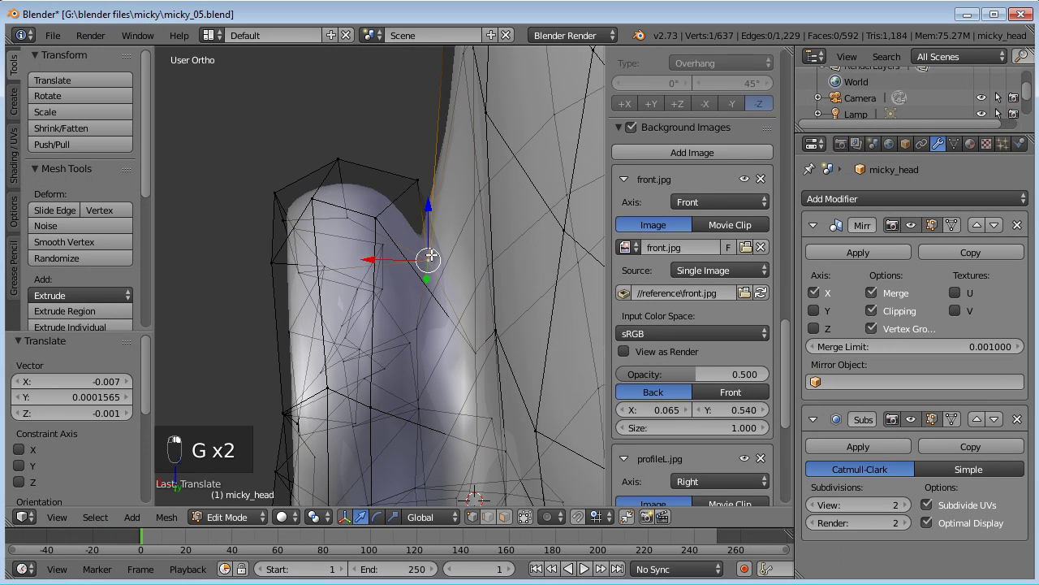
pyautogui.press('g')
pyautogui.press('g')
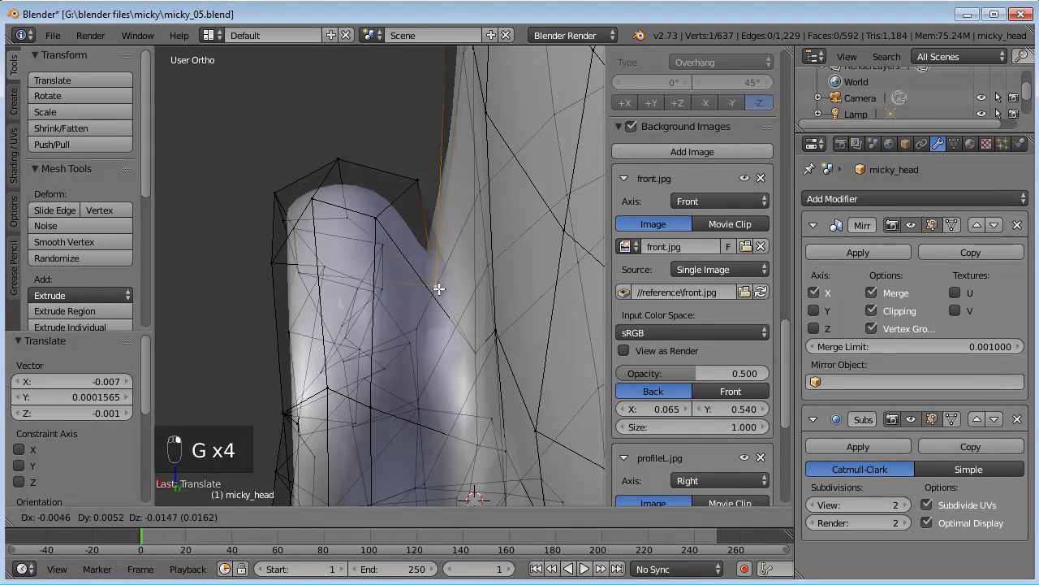
pyautogui.click(432, 287)
# Leave mesh editing and examine the smoothed ear and head shape from the side
pyautogui.scroll(-3, 452, 317)
pyautogui.press('Tab')
pyautogui.scroll(-6, 424, 349)
pyautogui.moveTo(424, 349); pyautogui.dragTo(561, 398, button='middle')
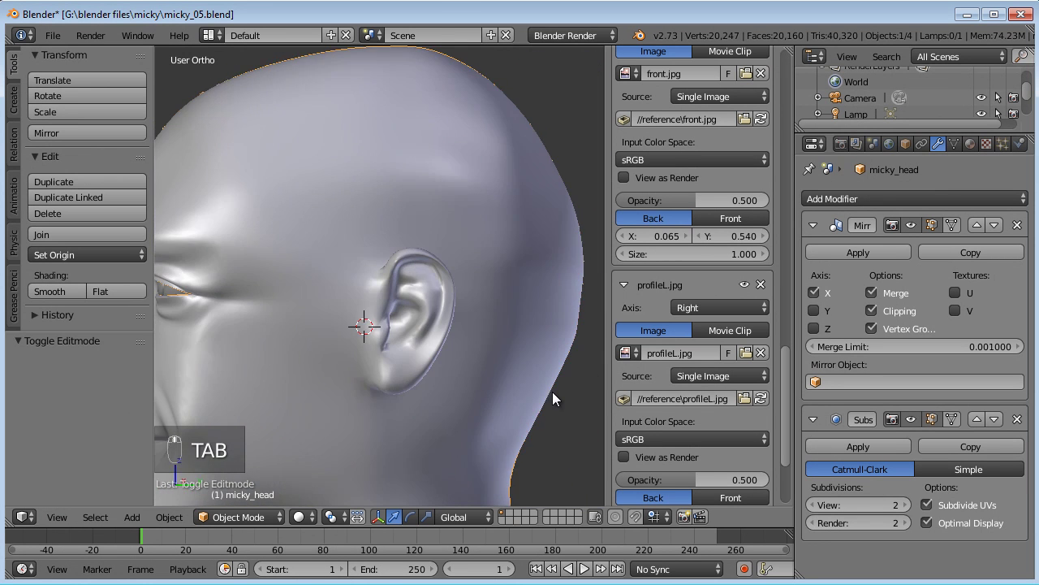
pyautogui.scroll(-3, 524, 392)
pyautogui.press('a')
pyautogui.moveTo(490, 392); pyautogui.dragTo(254, 341, button='middle')
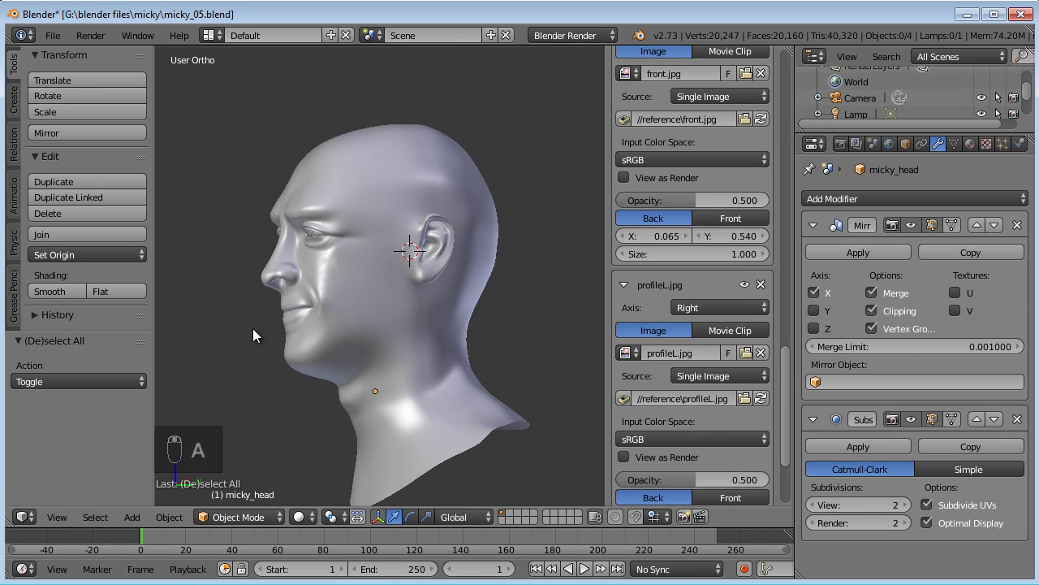
# Compare the ear's position with the profile reference photo, alternating between wireframe and solid display
pyautogui.press('KP_3')
pyautogui.press('z')
pyautogui.scroll(3, 279, 342)
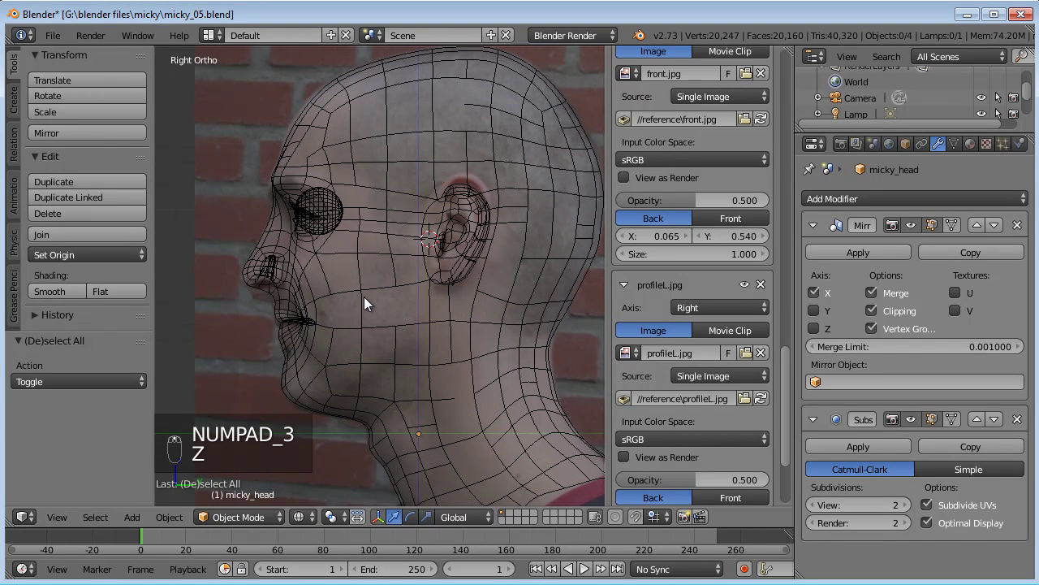
pyautogui.press('z')
pyautogui.scroll(-3, 422, 297)
pyautogui.moveTo(423, 299)
pyautogui.mouseDown(button='middle')
pyautogui.moveTo(411, 327)
pyautogui.moveTo(467, 326)
pyautogui.moveTo(277, 351)
pyautogui.moveTo(359, 433)
pyautogui.moveTo(486, 358)
pyautogui.moveTo(443, 339)
pyautogui.mouseUp(button='middle')
pyautogui.press('KP_3')
pyautogui.press('z')
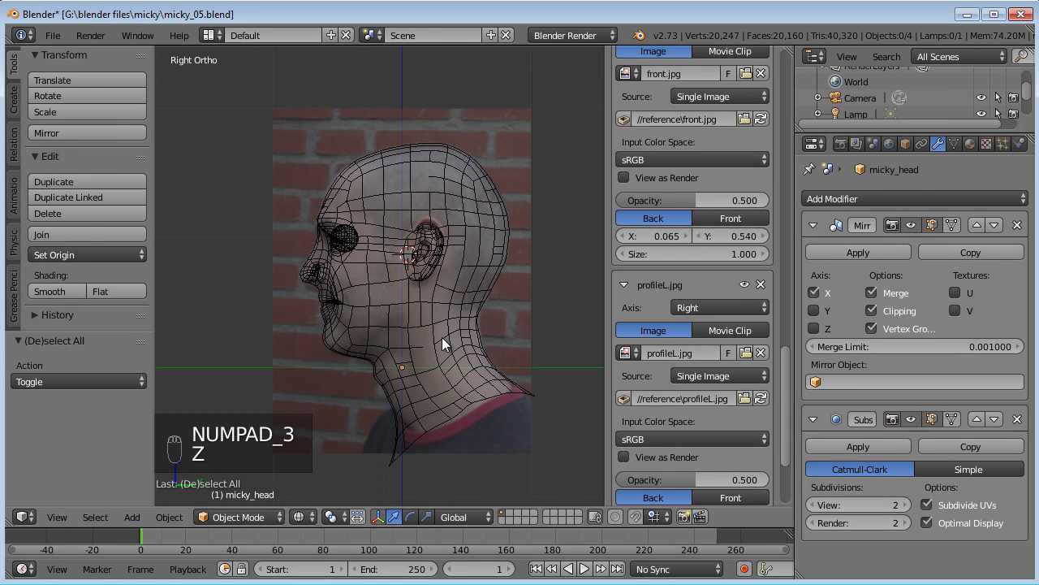
# Open the head mesh for editing and select the whole ear with circle select in side wireframe view
pyautogui.scroll(2, 442, 338)
pyautogui.rightClick(442, 268)
pyautogui.press('Tab')
pyautogui.press('a')
pyautogui.press('a')
pyautogui.press('c')
pyautogui.moveTo(476, 232); pyautogui.dragTo(439, 248)
pyautogui.press('c')
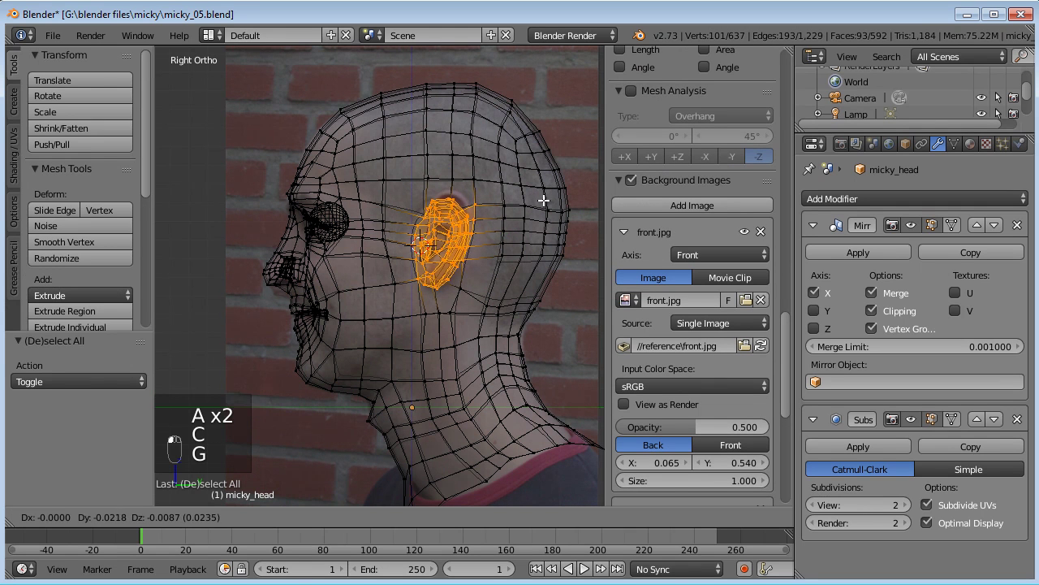
pyautogui.press('g')
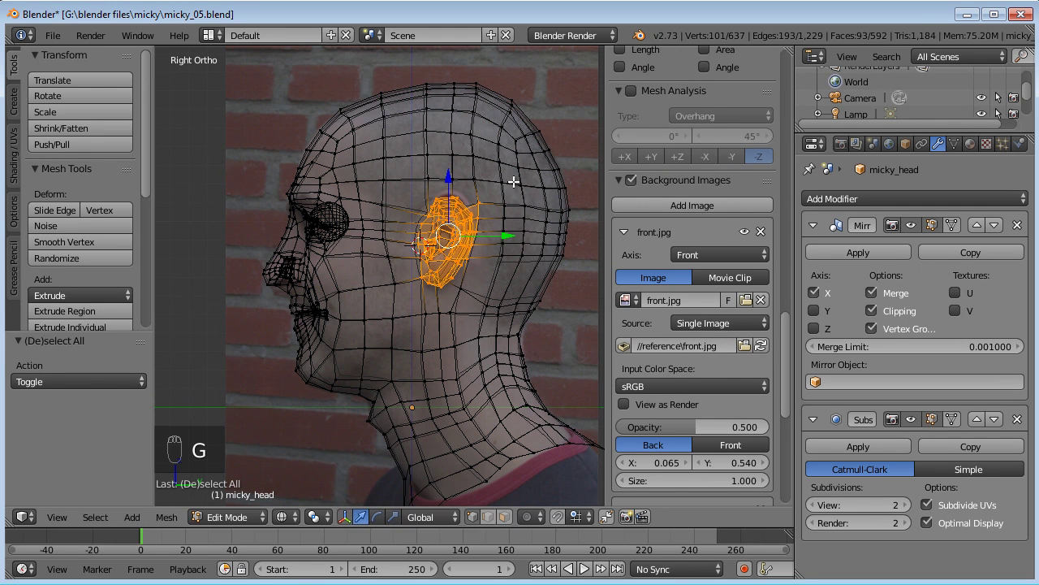
pyautogui.press('g')
pyautogui.rightClick(479, 214)
# Enable Connected proportional editing and move the ear about 0.05 forward and slightly down in side view
pyautogui.click(534, 516)
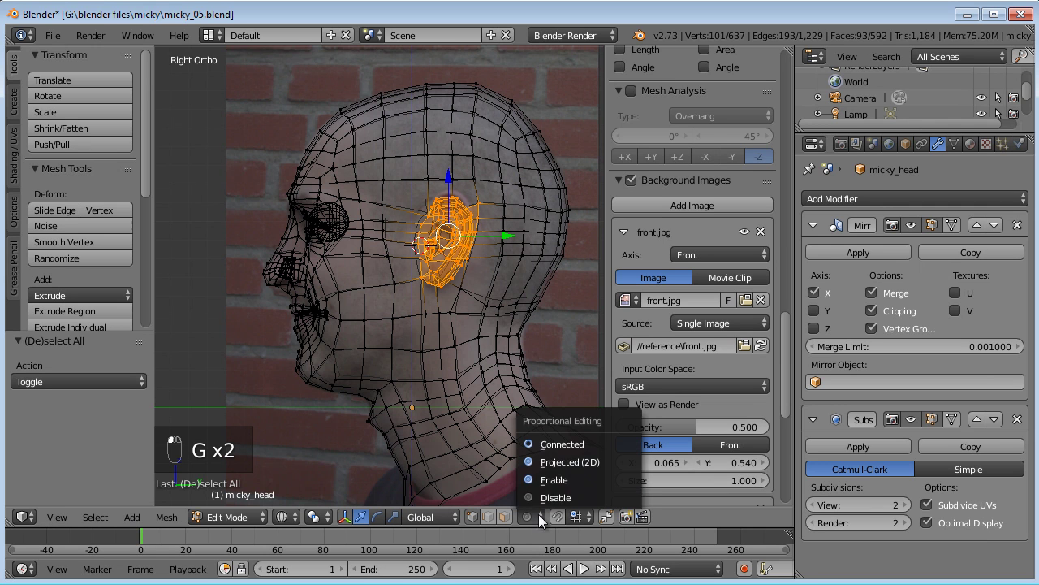
pyautogui.click(549, 444)
pyautogui.press('g')
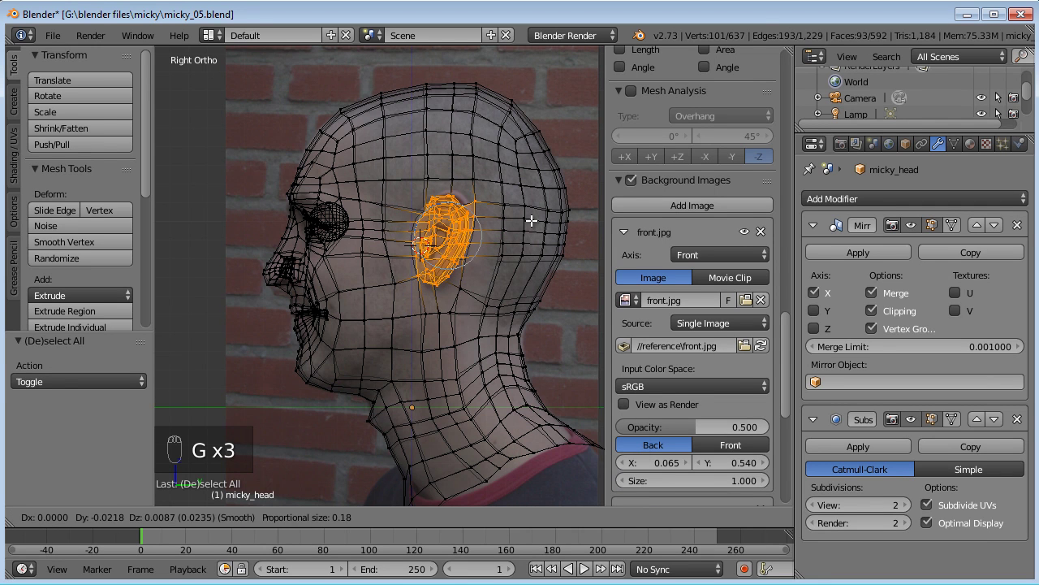
pyautogui.scroll(-1, 528, 222)
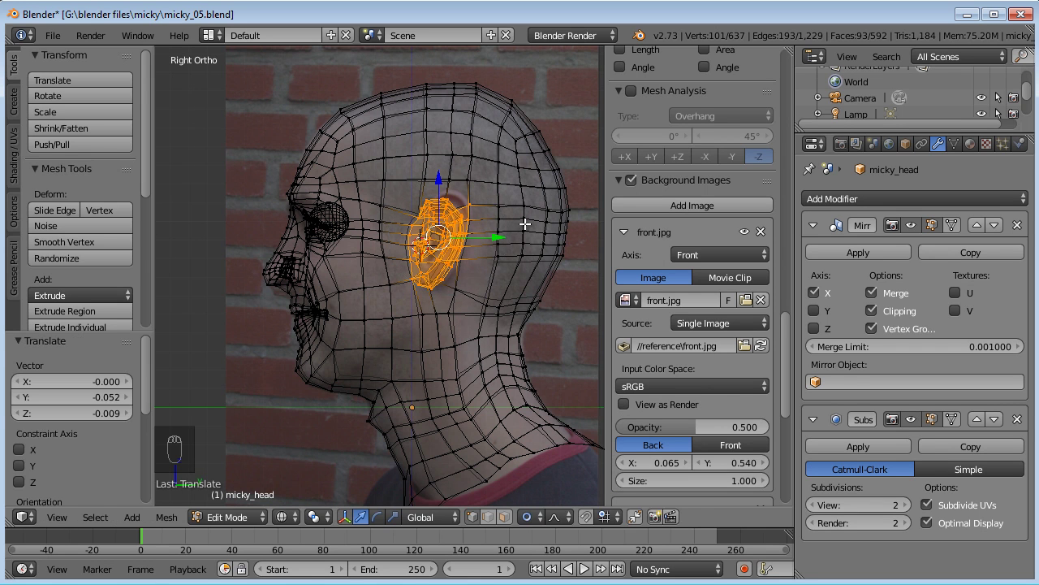
pyautogui.click(528, 223)
# Examine the shaded head and repositioned ear in object mode and perspective view
pyautogui.press('z')
pyautogui.press('Tab')
pyautogui.moveTo(388, 297); pyautogui.dragTo(390, 268, button='middle')
pyautogui.press('KP_5')
pyautogui.press('a')
pyautogui.press('a')
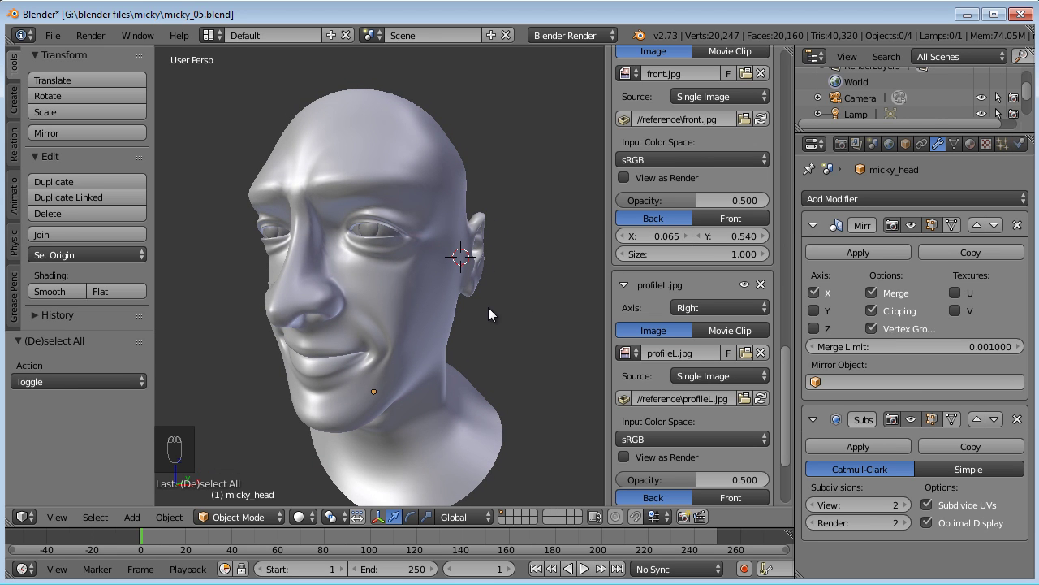
pyautogui.press('KP_0')
pyautogui.scroll(4, 371, 281)
pyautogui.moveTo(371, 280); pyautogui.dragTo(458, 336, button='middle')
# Set the viewport lens to 60
pyautogui.scroll(10, 398, 301)
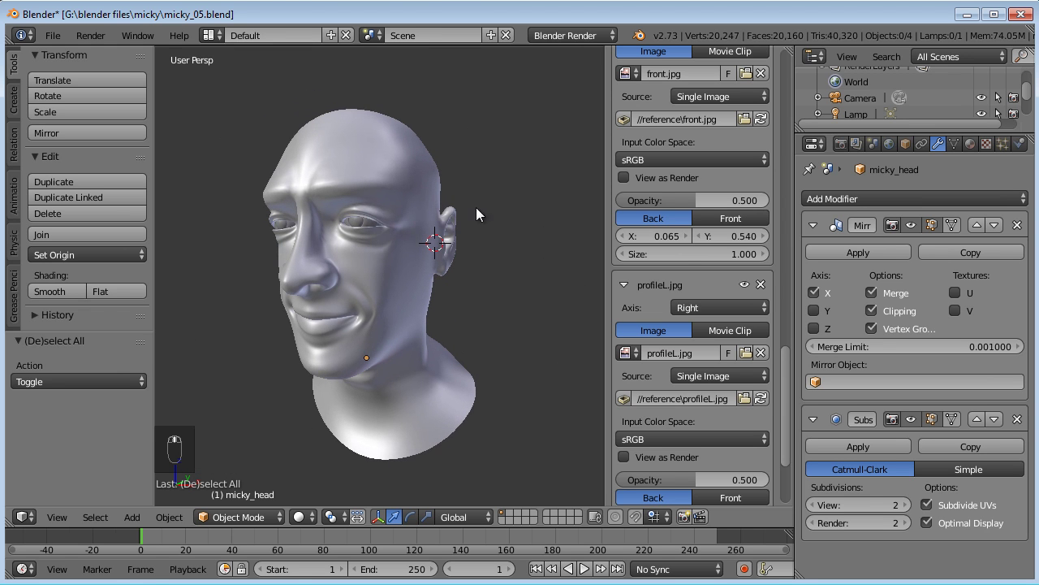
pyautogui.scroll(15, 645, 291)
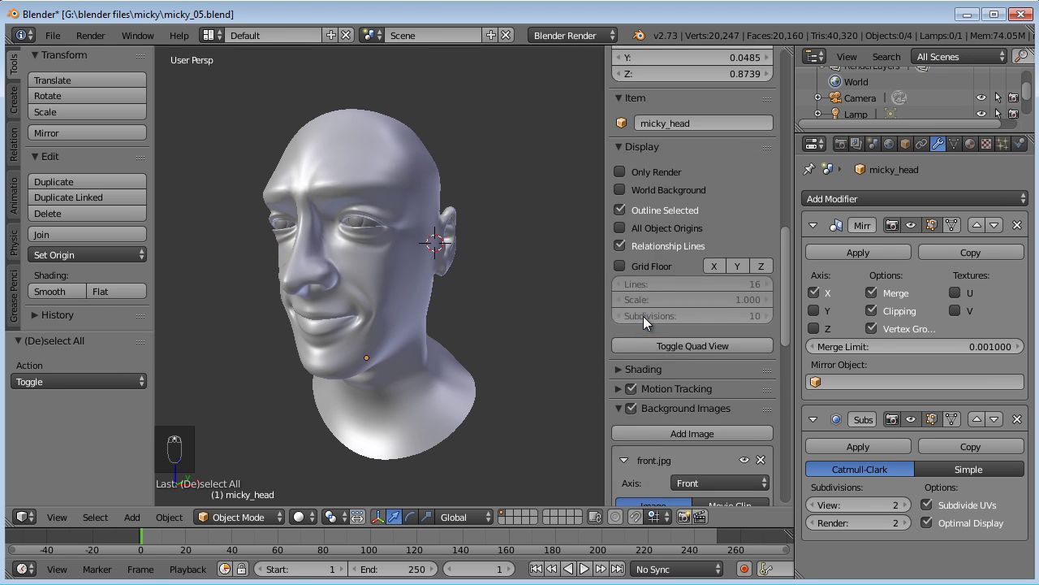
pyautogui.scroll(5, 722, 249)
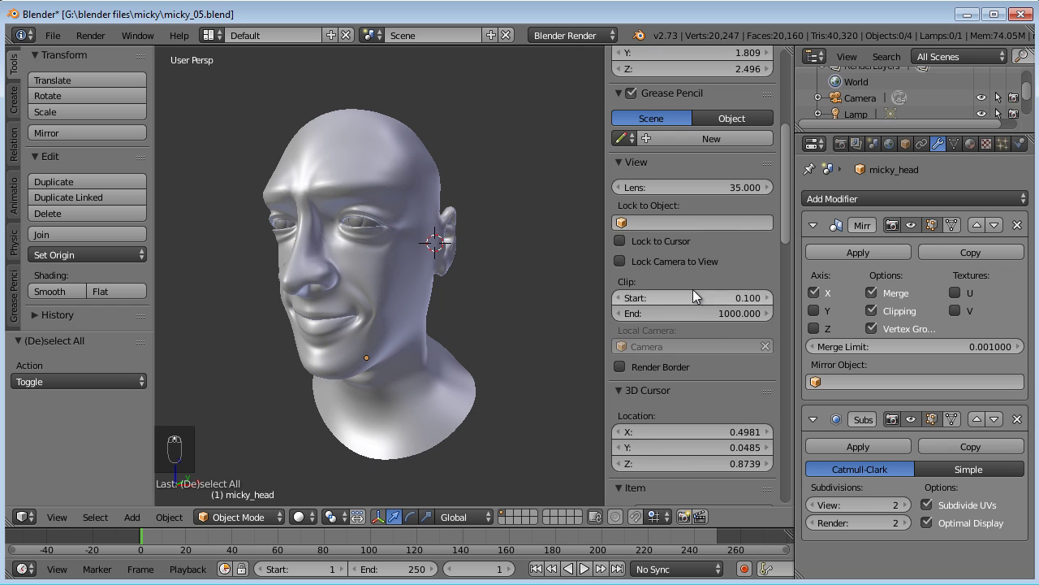
pyautogui.scroll(8, 708, 281)
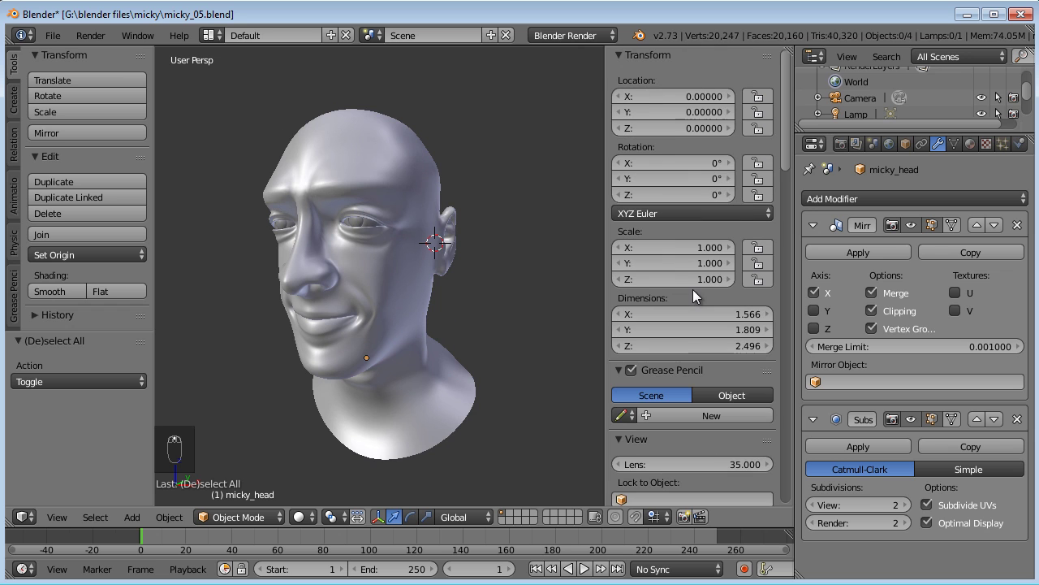
pyautogui.press('KP_6')
pyautogui.press('KP_0')
pyautogui.click(685, 470)
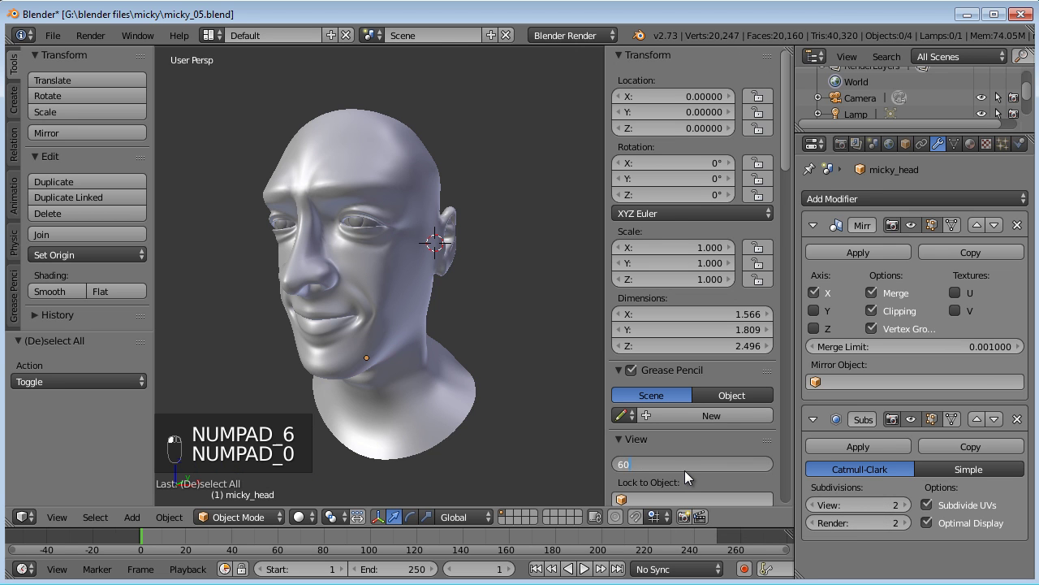
pyautogui.write('60')
pyautogui.press('Return')
# Move a front neck vertex beneath the chin toward the midline with proportional editing in a near-front orthographic view
pyautogui.moveTo(299, 268)
pyautogui.mouseDown(button='middle')
pyautogui.moveTo(340, 247)
pyautogui.moveTo(436, 275)
pyautogui.moveTo(515, 273)
pyautogui.moveTo(424, 282)
pyautogui.moveTo(311, 262)
pyautogui.mouseUp(button='middle')
pyautogui.press('KP_1')
pyautogui.press('KP_5')
pyautogui.moveTo(379, 255); pyautogui.dragTo(421, 262, button='middle')
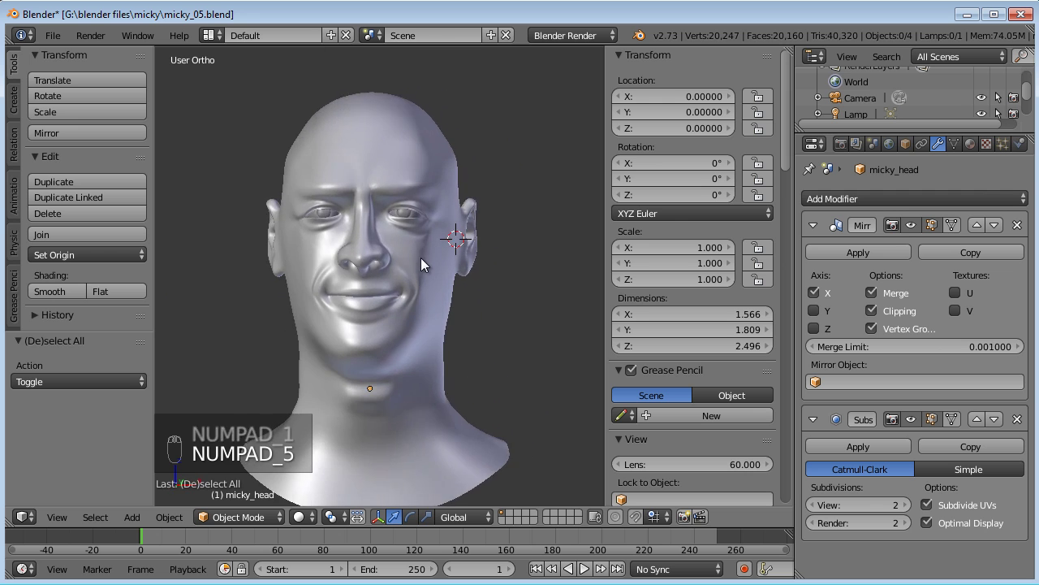
pyautogui.scroll(5, 404, 322)
pyautogui.press('Tab')
pyautogui.rightClick(463, 396)
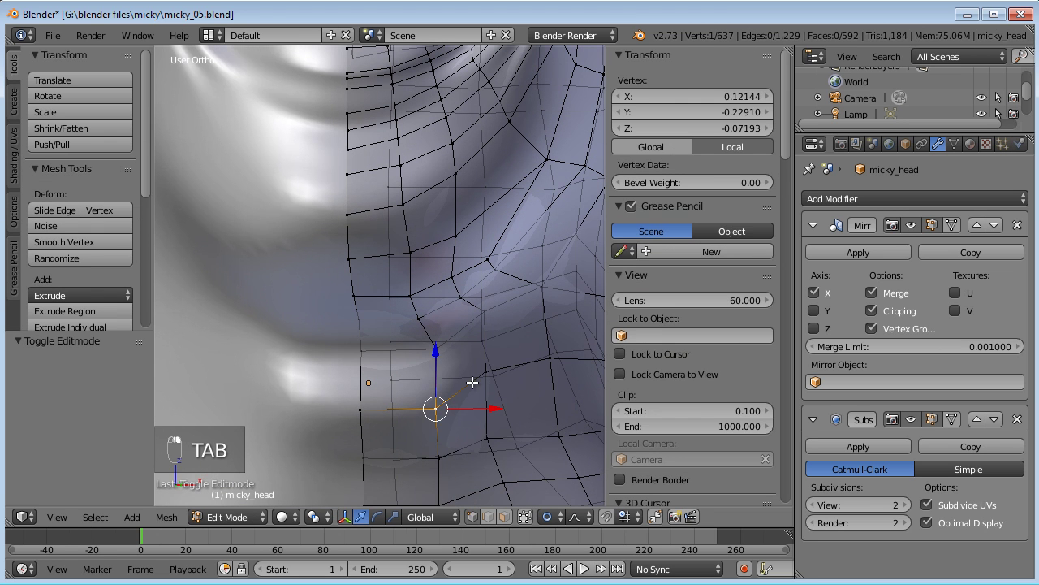
pyautogui.press('g')
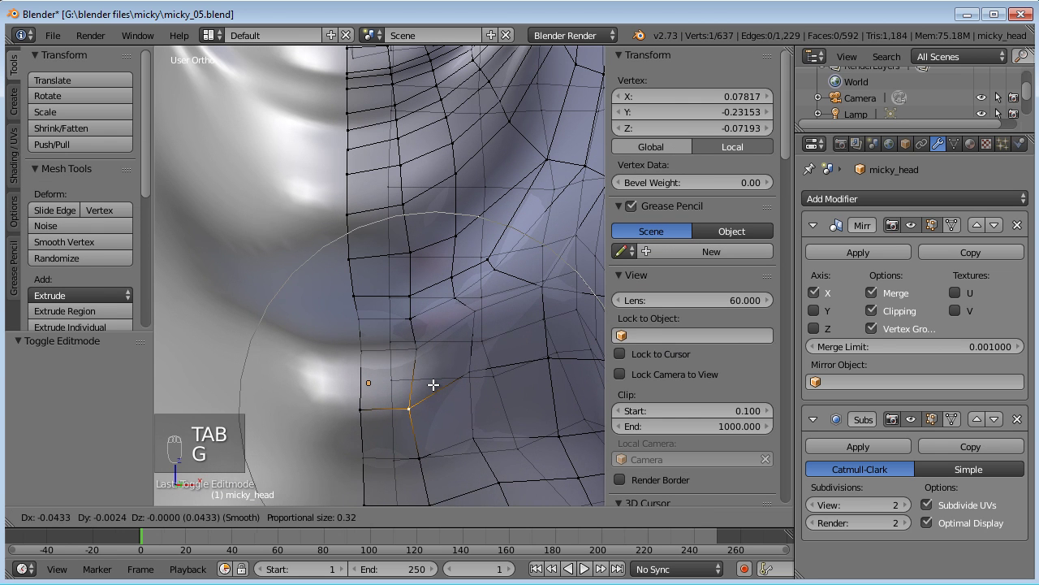
pyautogui.click(430, 389)
# Pull the neighbouring vertices under the jaw inward toward the midline with proportional editing
pyautogui.press('g')
pyautogui.click(413, 353)
pyautogui.press('g')
pyautogui.click(463, 438)
pyautogui.press('g')
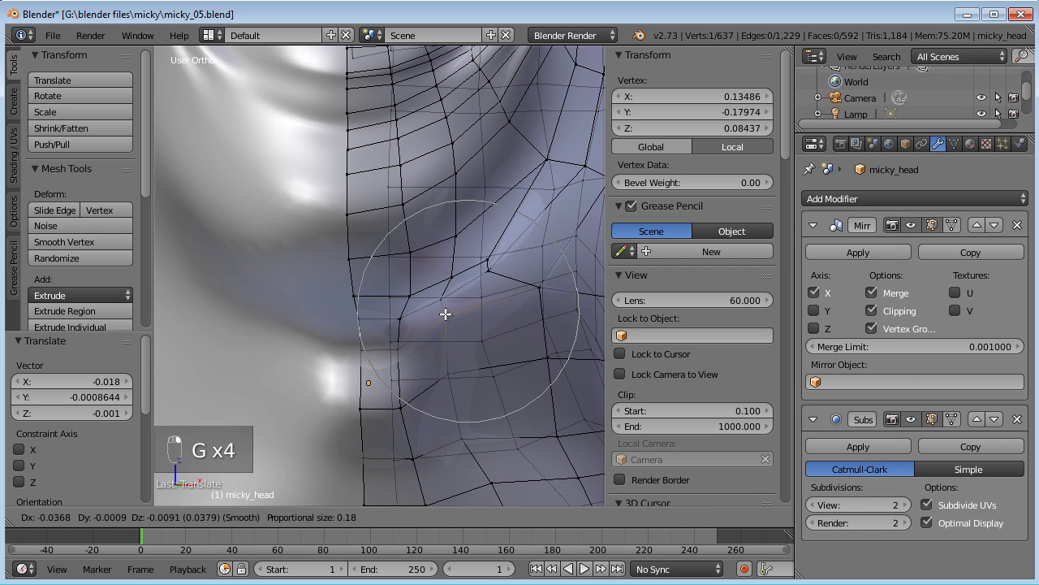
pyautogui.click(441, 312)
# Adjust three more vertices on the front of the neck to refine its contour below the chin
pyautogui.rightClick(459, 435)
pyautogui.press('g')
pyautogui.click(455, 426)
pyautogui.rightClick(406, 407)
pyautogui.press('g')
pyautogui.click(411, 478)
pyautogui.rightClick(409, 461)
pyautogui.press('g')
pyautogui.click(401, 454)
# Leave mesh editing, check the reshaped neck and switch the head to Sculpt Mode
pyautogui.scroll(-6, 444, 337)
pyautogui.press('Tab')
pyautogui.moveTo(384, 383); pyautogui.dragTo(342, 410, button='middle')
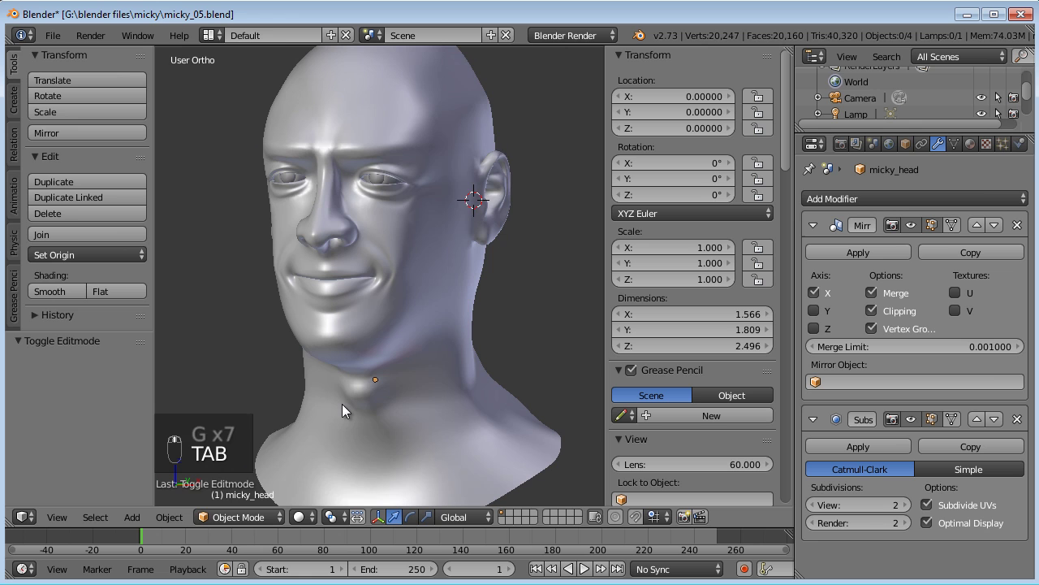
pyautogui.click(257, 513)
pyautogui.click(259, 460)
pyautogui.moveTo(440, 319); pyautogui.dragTo(453, 383, button='middle')
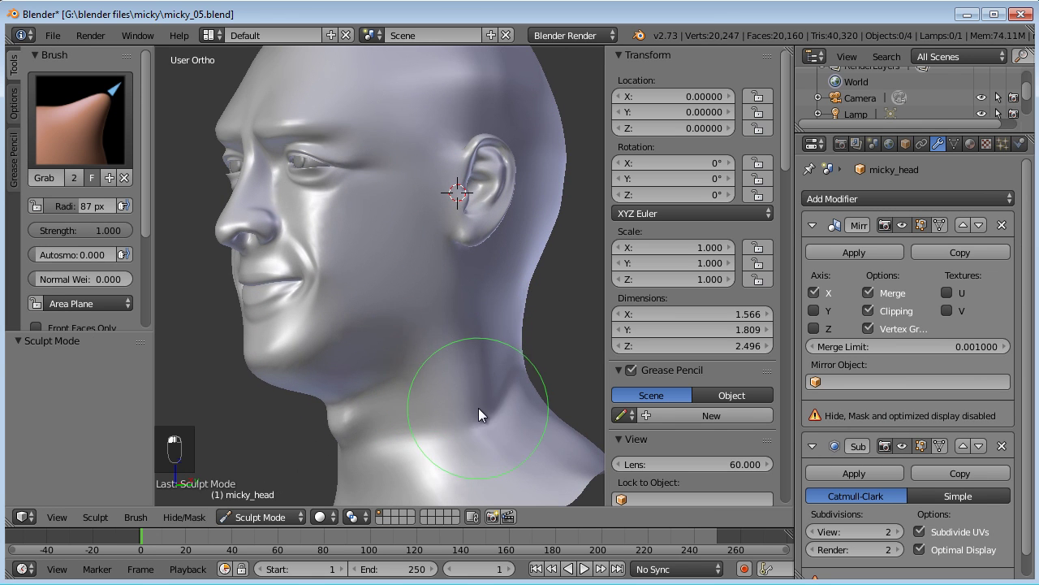
# Choose the Smooth brush and smooth the uneven surface of the head behind and around the ear
pyautogui.click(80, 117)
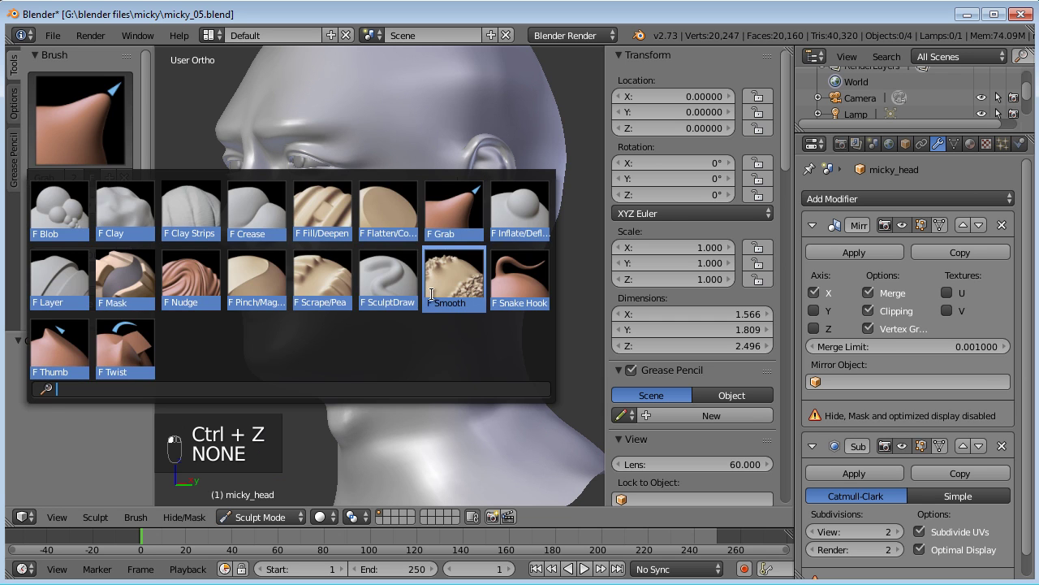
pyautogui.click(454, 278)
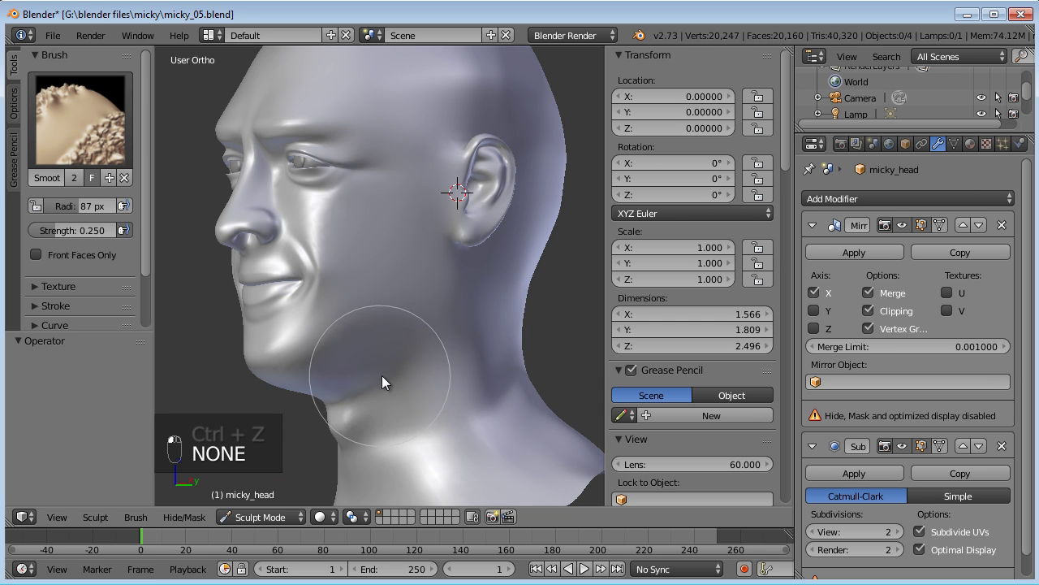
pyautogui.moveTo(380, 375); pyautogui.dragTo(429, 323, button='middle')
pyautogui.moveTo(457, 279); pyautogui.dragTo(336, 317, button='middle')
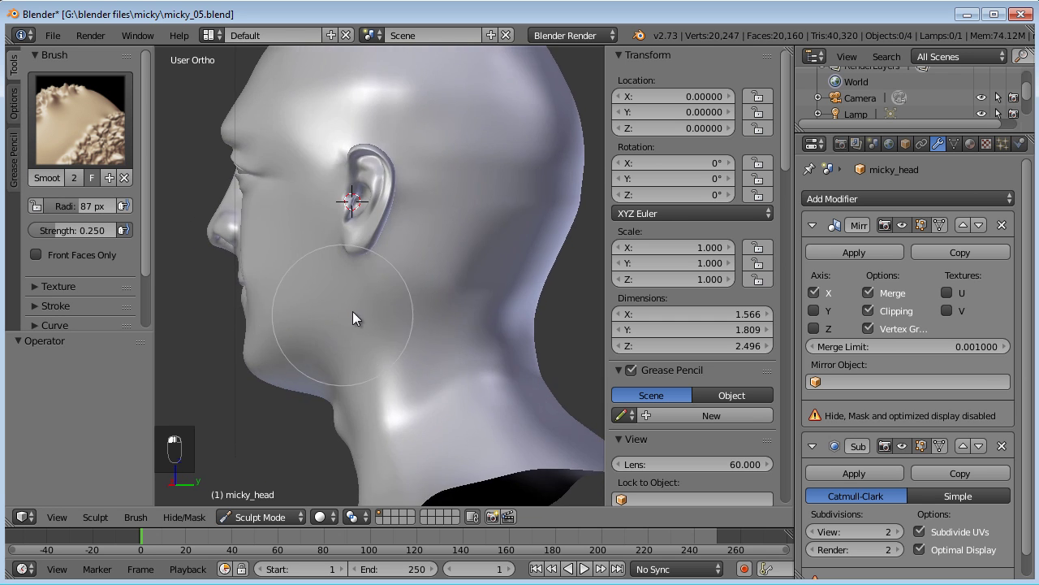
pyautogui.moveTo(483, 281)
pyautogui.mouseDown()
pyautogui.moveTo(469, 265)
pyautogui.moveTo(475, 151)
pyautogui.moveTo(521, 167)
pyautogui.moveTo(477, 301)
pyautogui.moveTo(507, 343)
pyautogui.moveTo(399, 405)
pyautogui.moveTo(462, 314)
pyautogui.mouseUp()
pyautogui.moveTo(462, 315); pyautogui.dragTo(414, 305, button='middle')
pyautogui.moveTo(355, 244)
pyautogui.mouseDown()
pyautogui.moveTo(413, 265)
pyautogui.moveTo(447, 315)
pyautogui.moveTo(334, 240)
pyautogui.moveTo(414, 223)
pyautogui.moveTo(461, 340)
pyautogui.moveTo(498, 280)
pyautogui.moveTo(405, 279)
pyautogui.mouseUp()
pyautogui.moveTo(405, 279)
pyautogui.mouseDown(button='middle')
pyautogui.moveTo(435, 262)
pyautogui.moveTo(417, 259)
pyautogui.moveTo(441, 232)
pyautogui.moveTo(402, 246)
pyautogui.mouseUp(button='middle')
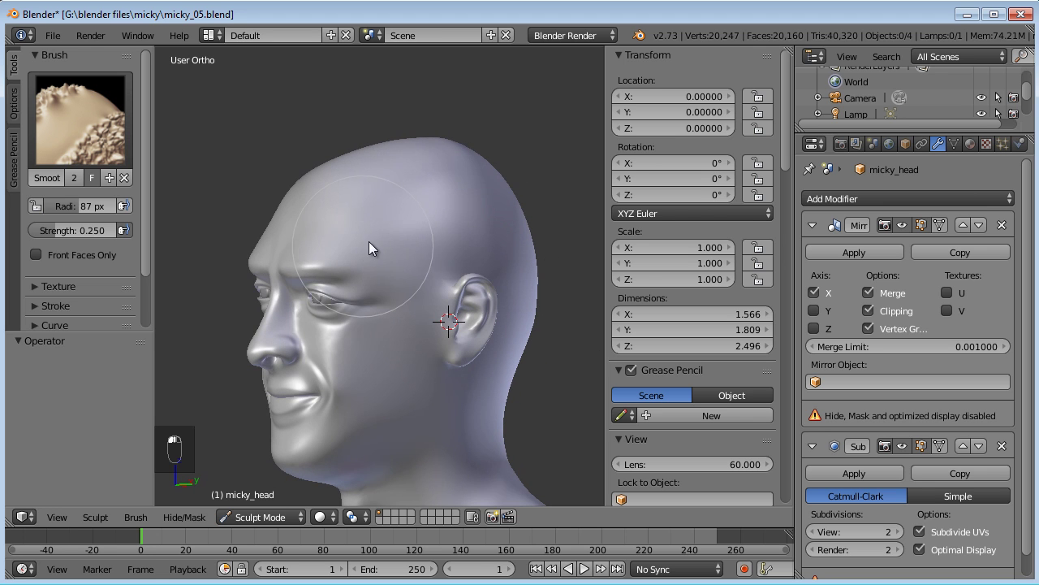
# Show the head as a wireframe over the top-view reference photo and enter Edit Mode at the back of the skull
pyautogui.moveTo(424, 186); pyautogui.dragTo(505, 196, button='middle')
pyautogui.moveTo(433, 150)
pyautogui.mouseDown(button='middle')
pyautogui.moveTo(519, 313)
pyautogui.moveTo(162, 300)
pyautogui.moveTo(461, 244)
pyautogui.moveTo(492, 206)
pyautogui.moveTo(473, 400)
pyautogui.moveTo(495, 378)
pyautogui.mouseUp(button='middle')
pyautogui.press('KP_7')
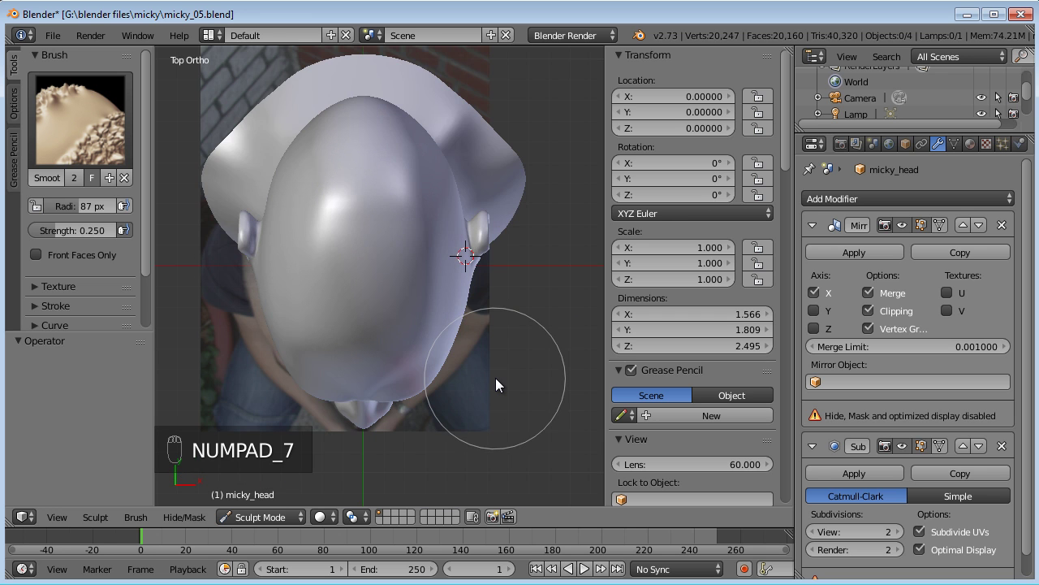
pyautogui.press('z')
pyautogui.keyDown('shift'); pyautogui.moveTo(429, 212); pyautogui.dragTo(434, 264, button='middle'); pyautogui.keyUp('shift')
pyautogui.scroll(1, 434, 264)
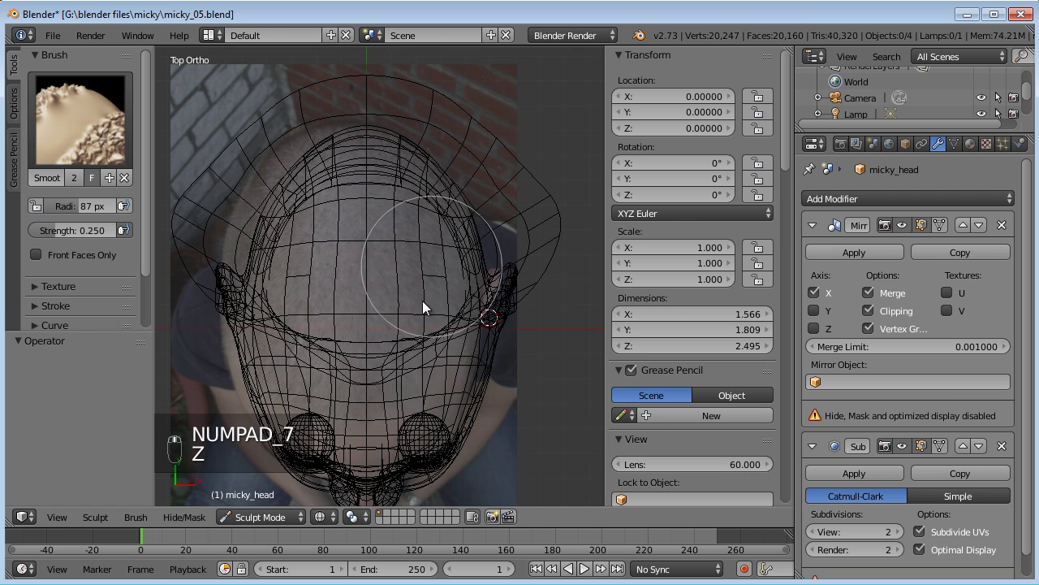
pyautogui.press('Tab')
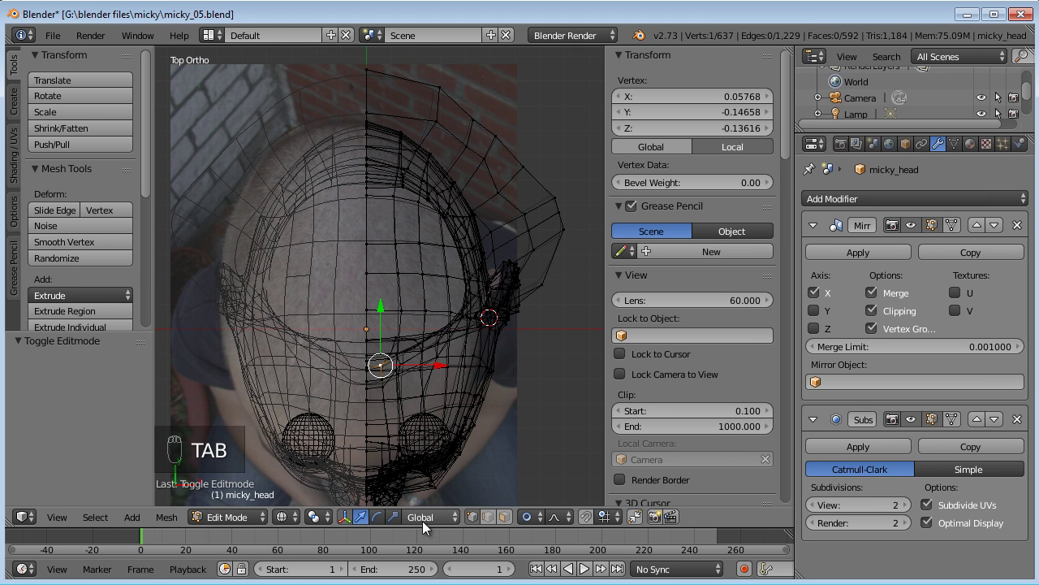
pyautogui.keyDown('shift'); pyautogui.moveTo(451, 245); pyautogui.dragTo(433, 325, button='middle'); pyautogui.keyUp('shift')
pyautogui.scroll(1, 434, 325)
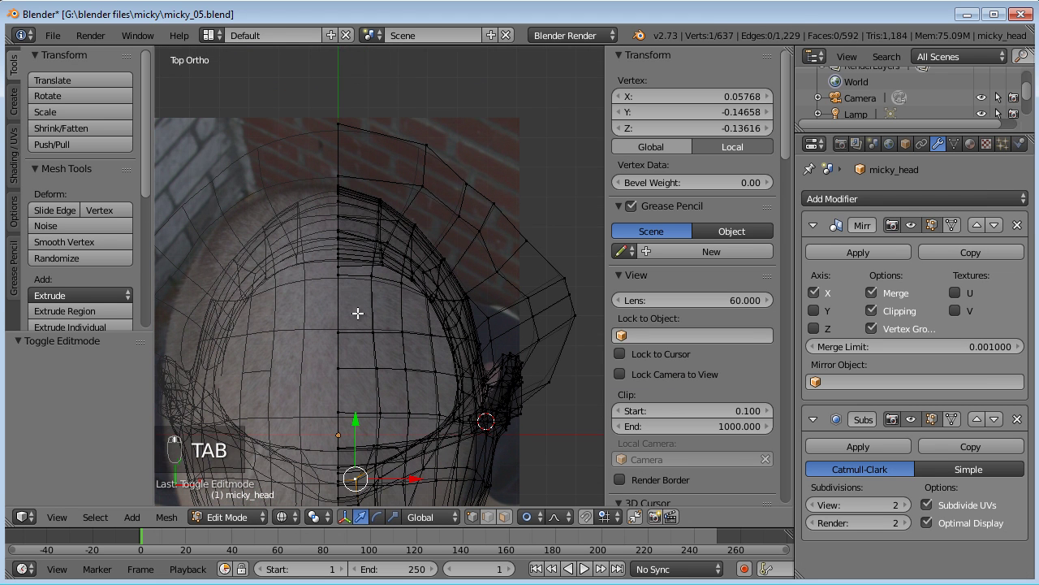
pyautogui.keyDown('shift'); pyautogui.moveTo(362, 331); pyautogui.dragTo(334, 366, button='middle'); pyautogui.keyUp('shift')
pyautogui.keyDown('shift'); pyautogui.moveTo(269, 283); pyautogui.dragTo(342, 241, button='middle'); pyautogui.keyUp('shift')
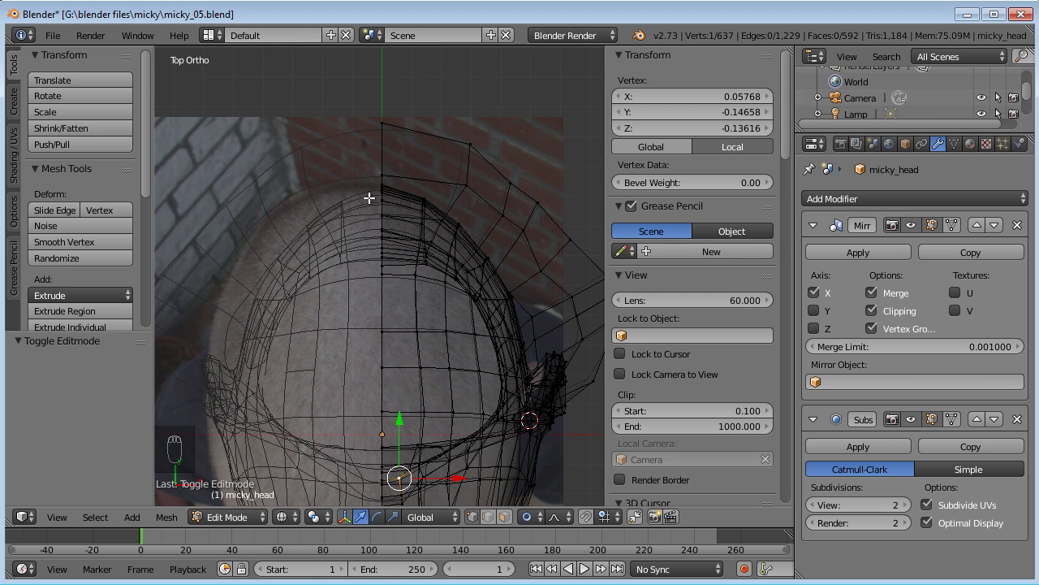
# Select four neighbouring vertices on the rear side of the skull and move them outward about 0.068 in X with proportional editing
pyautogui.keyDown('shift'); pyautogui.rightClick(489, 254); pyautogui.keyUp('shift')
pyautogui.press('g')
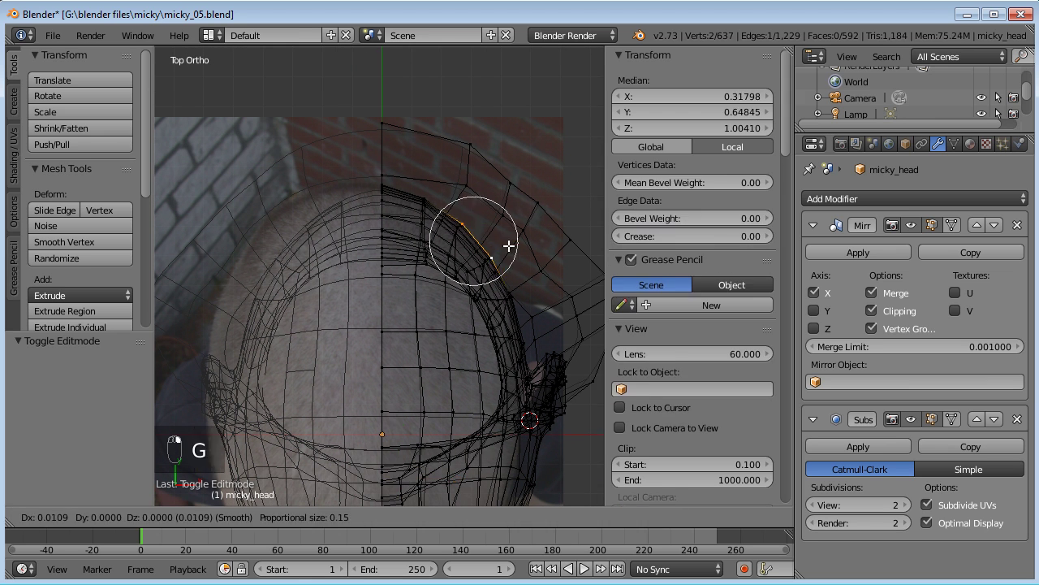
pyautogui.rightClick(511, 245)
pyautogui.moveTo(510, 245); pyautogui.dragTo(371, 198, button='middle')
pyautogui.keyDown('shift'); pyautogui.rightClick(422, 215); pyautogui.keyUp('shift')
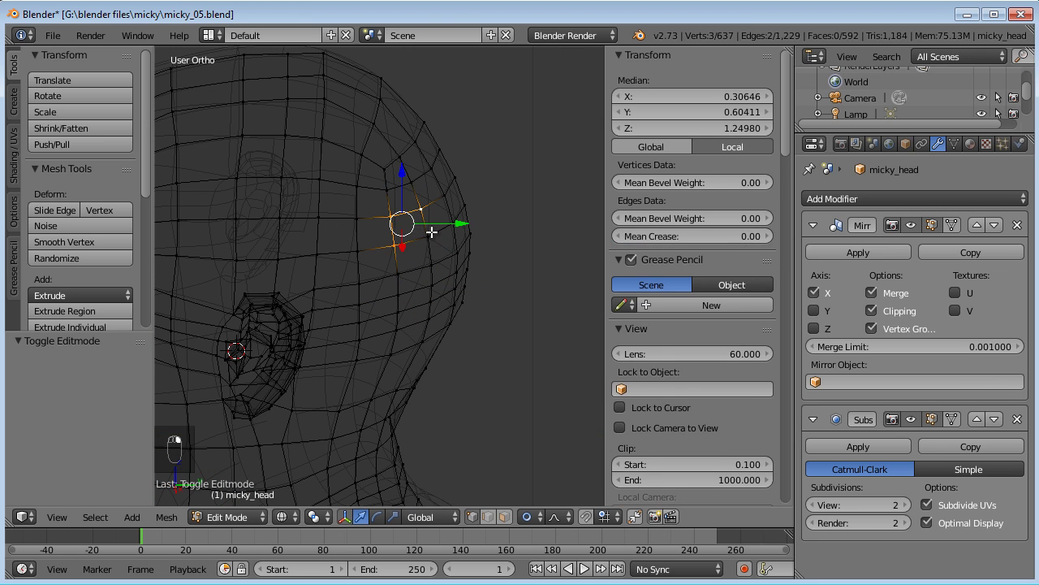
pyautogui.press('KP_7')
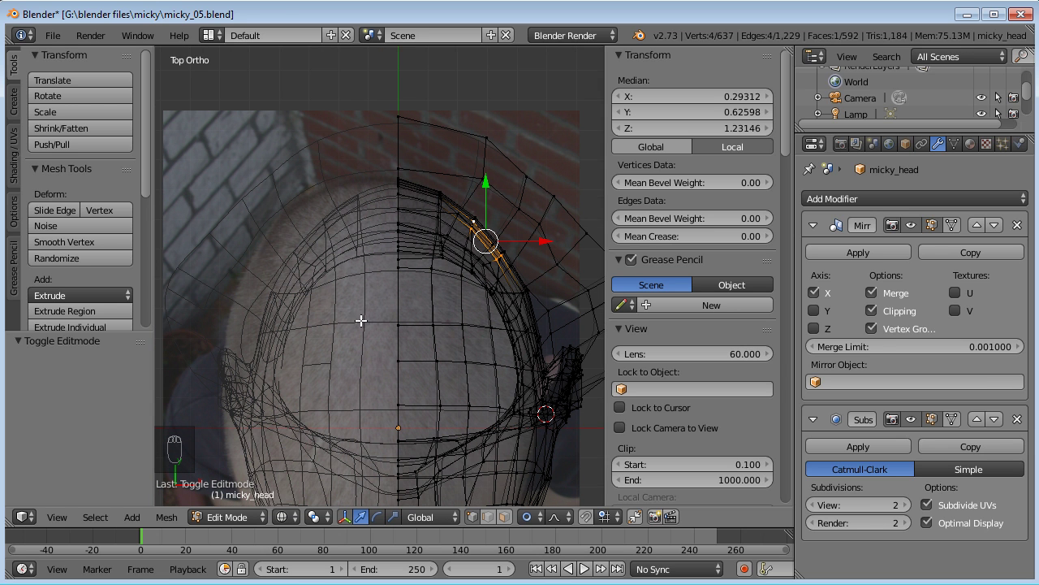
pyautogui.press('g')
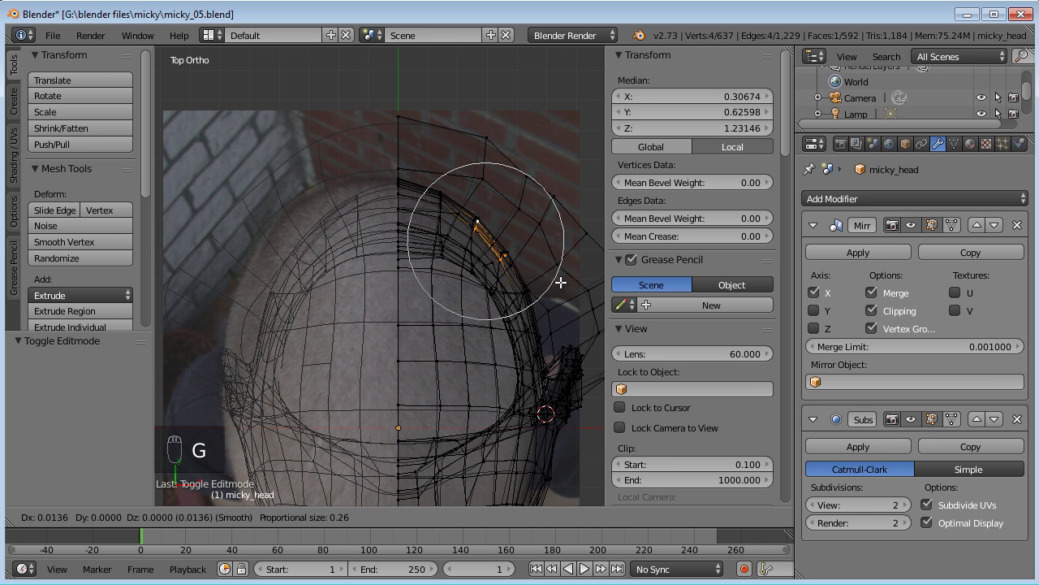
pyautogui.scroll(-3, 560, 282)
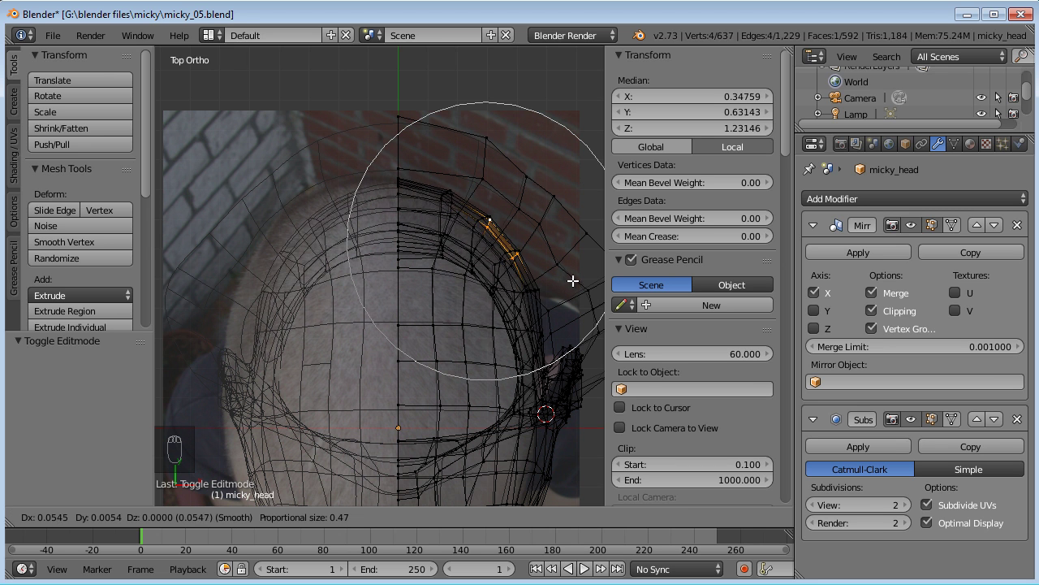
pyautogui.click(574, 280)
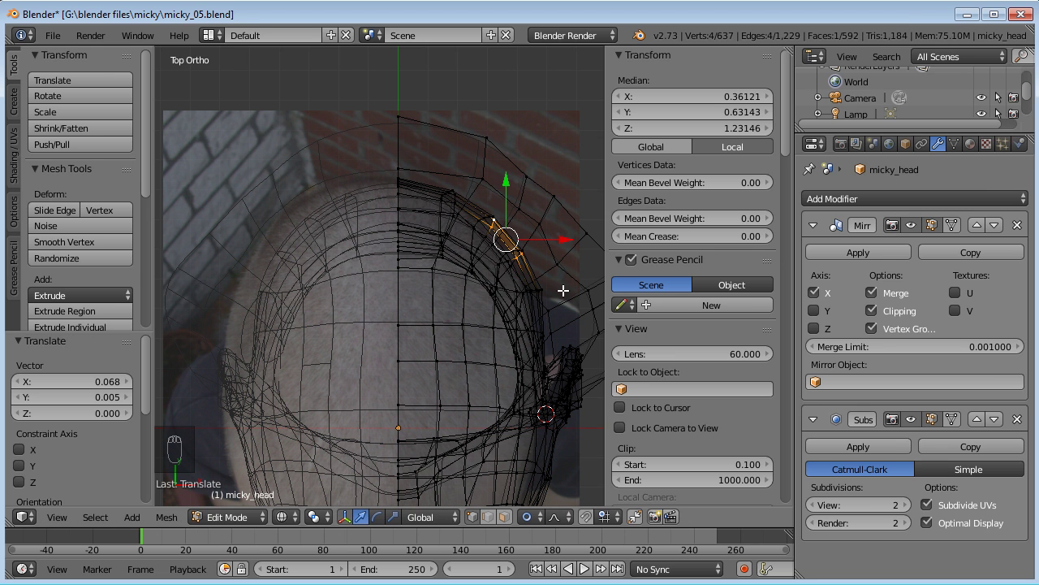
# Move two vertices on the side of the skull outward in top view, by about 0.046 and 0.016 in X
pyautogui.rightClick(518, 292)
pyautogui.rightClick(528, 328)
pyautogui.press('g')
pyautogui.rightClick(534, 327)
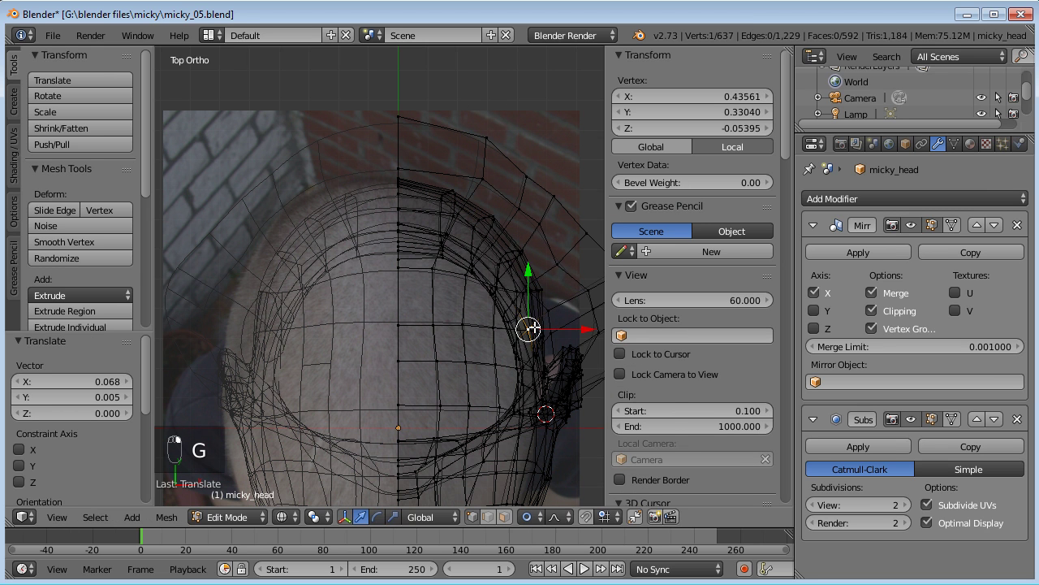
pyautogui.press('g')
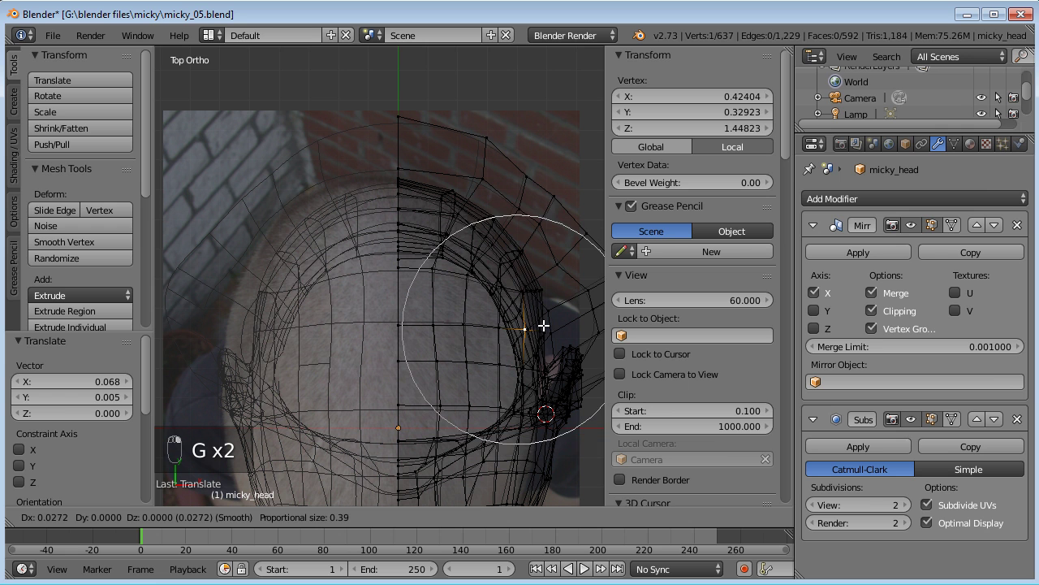
pyautogui.click(539, 325)
pyautogui.rightClick(534, 289)
pyautogui.press('g')
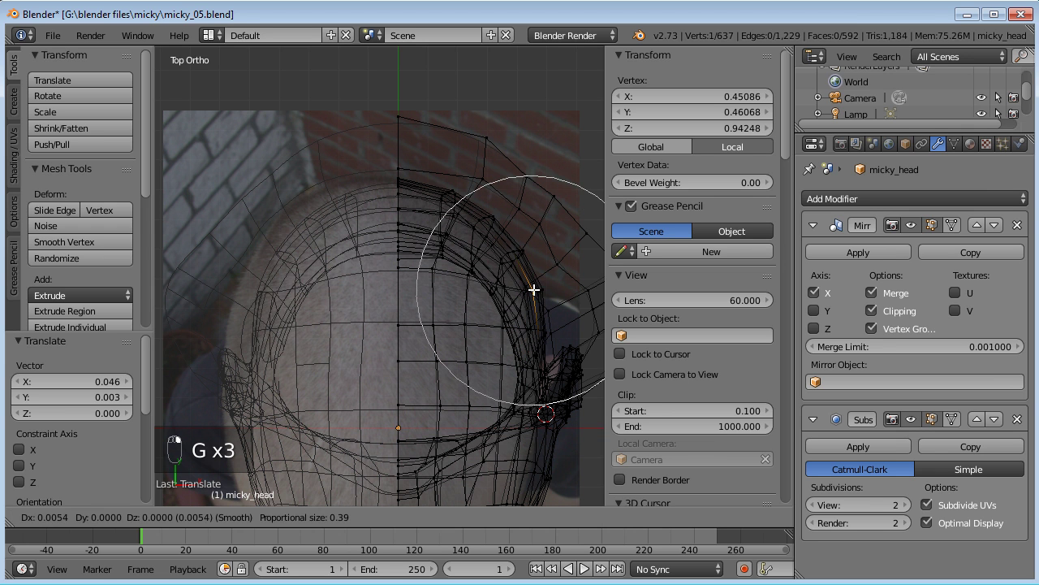
pyautogui.click(536, 289)
# Switch to solid shading and nudge vertices on the upper rear of the skull outward with proportional editing
pyautogui.press('z')
pyautogui.keyDown('shift'); pyautogui.moveTo(504, 323); pyautogui.dragTo(439, 324, button='middle'); pyautogui.keyUp('shift')
pyautogui.press('g')
pyautogui.rightClick(444, 262)
pyautogui.rightClick(440, 264)
pyautogui.press('g')
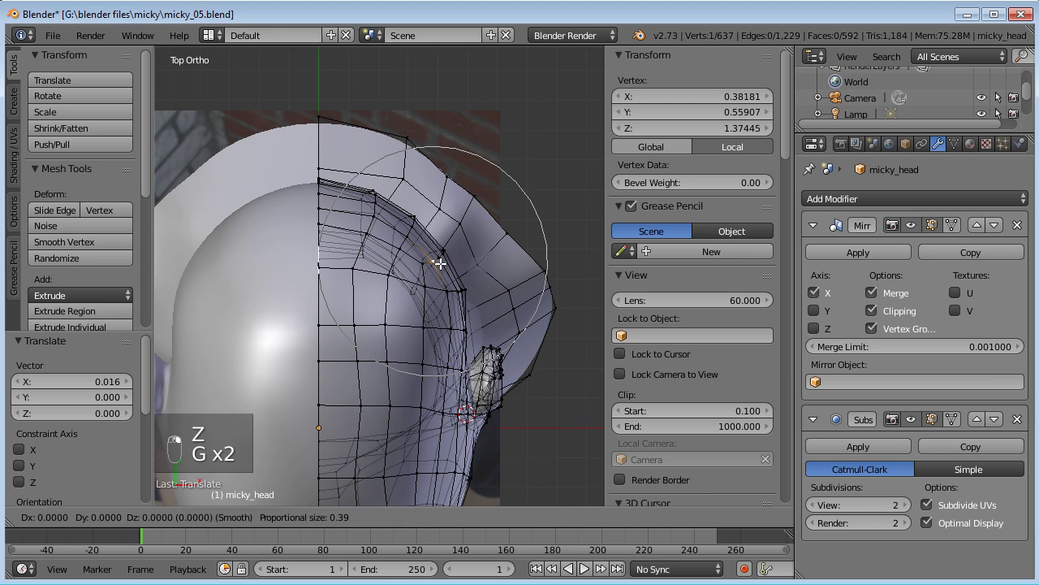
pyautogui.click(445, 264)
pyautogui.press('g')
pyautogui.click(391, 276)
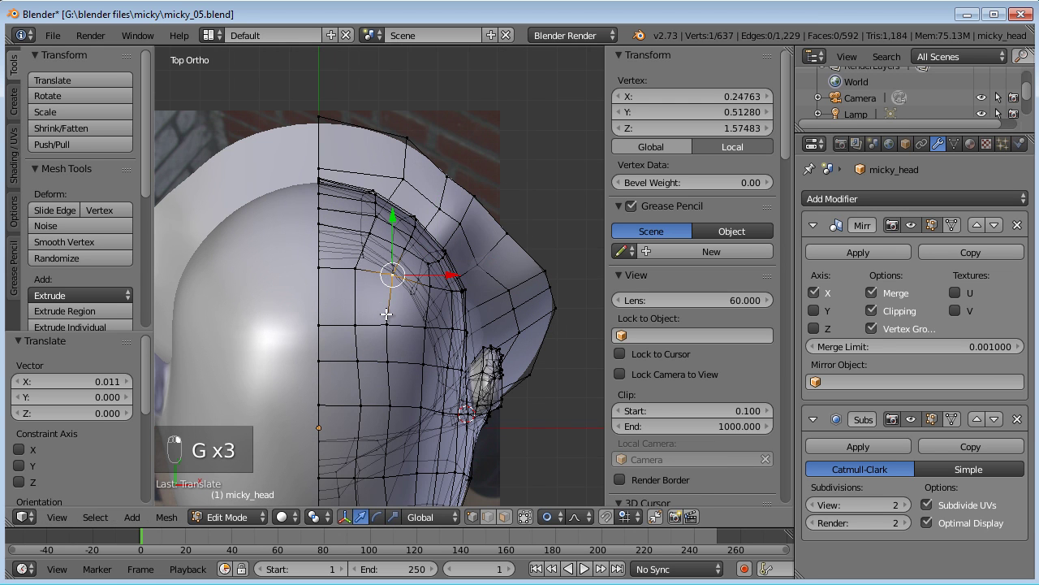
# Move a crown vertex and a vertex on the skull's side near the ear outward, and return to Sculpt Mode
pyautogui.rightClick(386, 324)
pyautogui.press('g')
pyautogui.click(395, 324)
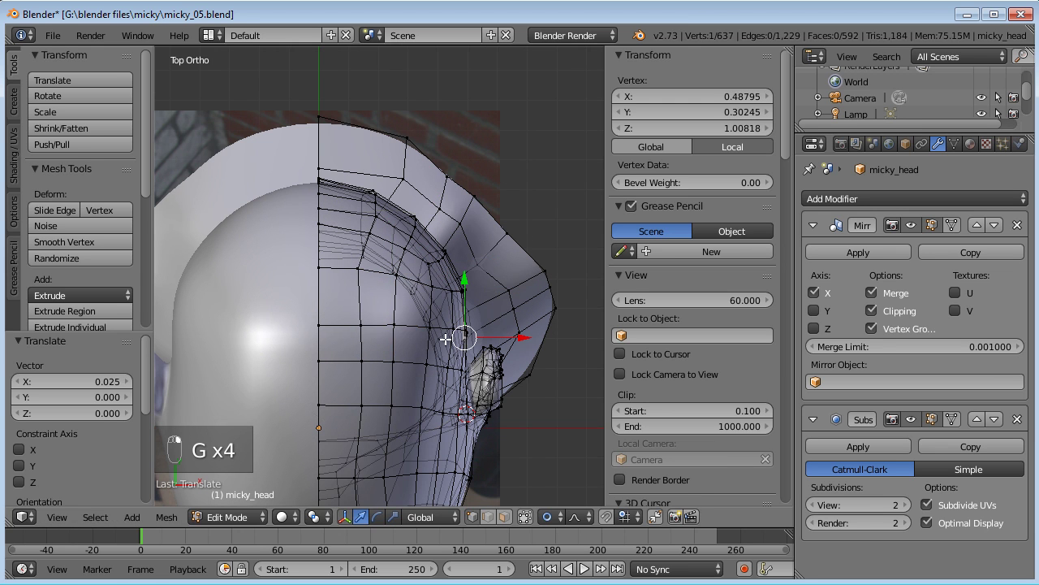
pyautogui.press('g')
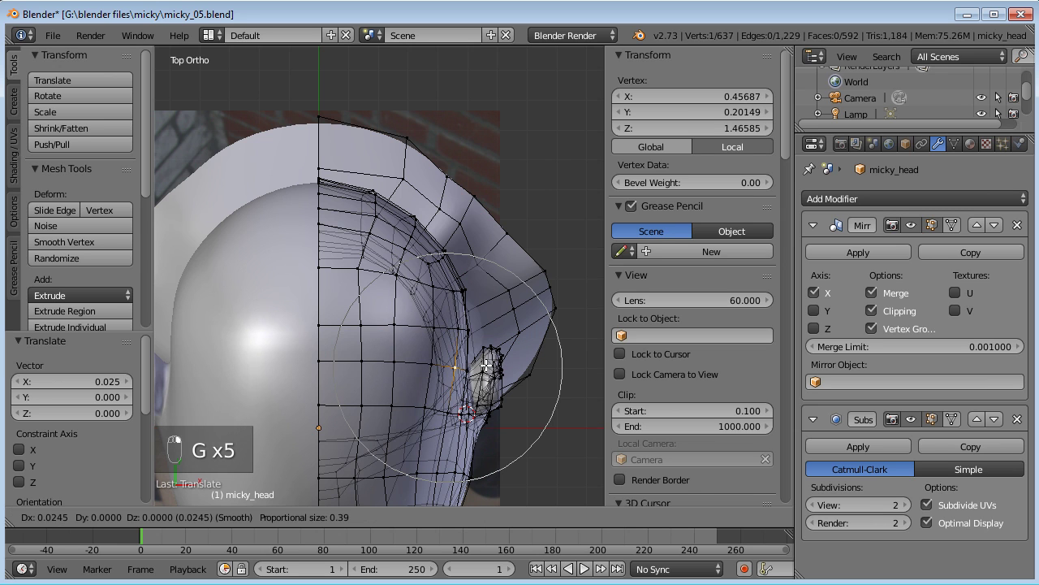
pyautogui.click(490, 366)
pyautogui.scroll(-3, 487, 369)
pyautogui.moveTo(482, 373)
pyautogui.mouseDown(button='middle')
pyautogui.moveTo(480, 332)
pyautogui.moveTo(369, 276)
pyautogui.moveTo(252, 248)
pyautogui.moveTo(418, 301)
pyautogui.moveTo(333, 395)
pyautogui.moveTo(395, 429)
pyautogui.moveTo(512, 435)
pyautogui.moveTo(568, 375)
pyautogui.moveTo(511, 366)
pyautogui.moveTo(500, 346)
pyautogui.moveTo(593, 384)
pyautogui.moveTo(197, 361)
pyautogui.moveTo(185, 300)
pyautogui.moveTo(167, 323)
pyautogui.mouseUp(button='middle')
pyautogui.press('Tab')
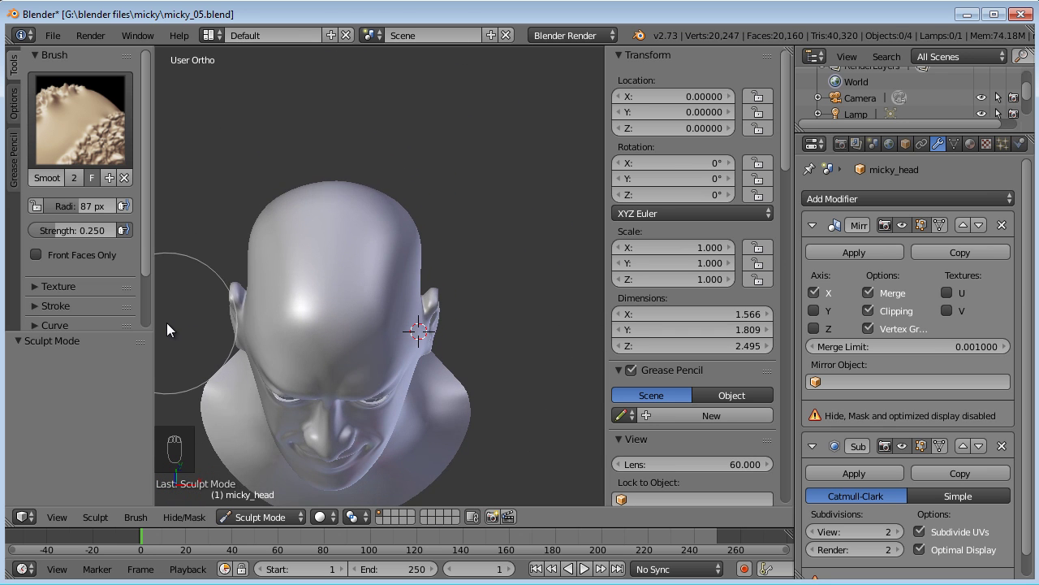
# Try scaling the entire head mesh to about 0.96 along the Y axis in top view
pyautogui.press('KP_7')
pyautogui.press('Tab')
pyautogui.press('a')
pyautogui.press('a')
pyautogui.press('a')
pyautogui.press('a')
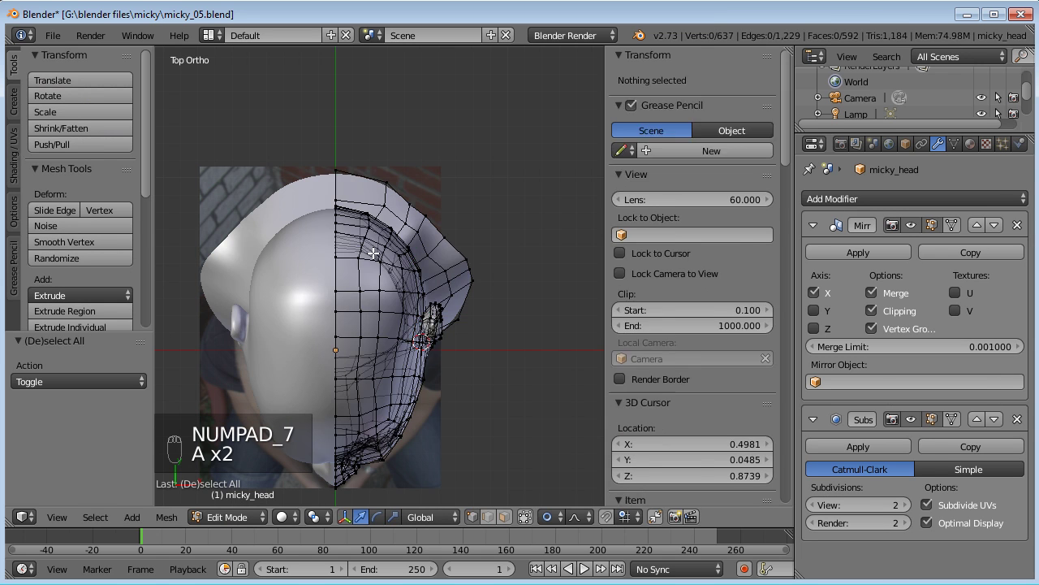
pyautogui.press('s')
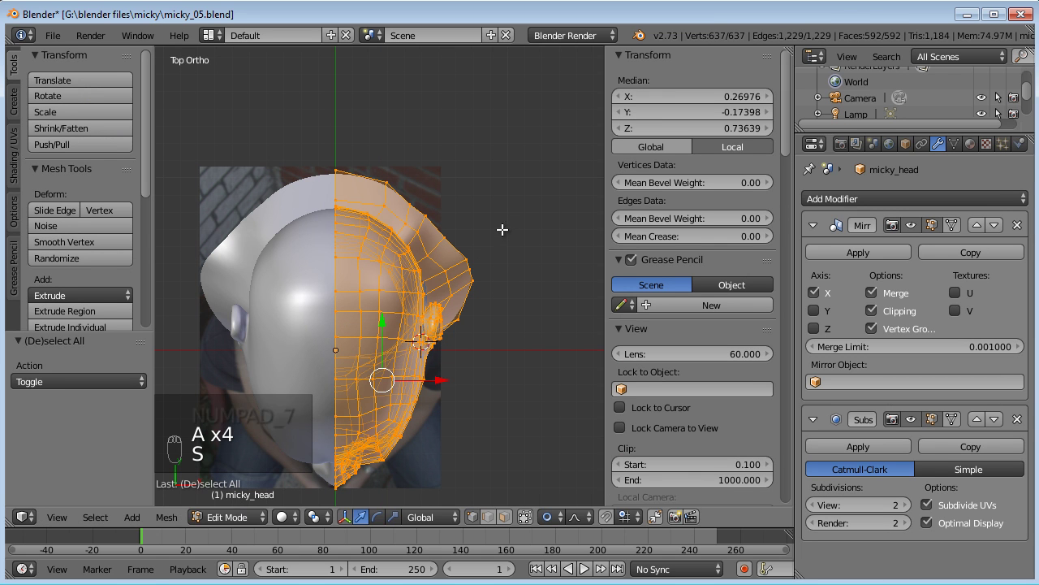
pyautogui.click(525, 168)
pyautogui.press('s')
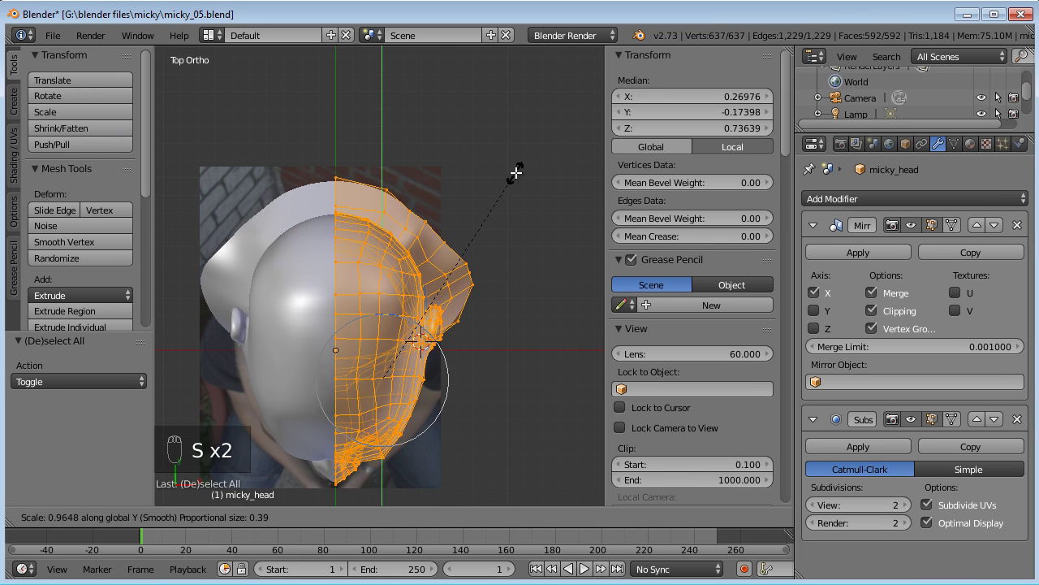
pyautogui.click(513, 174)
pyautogui.press('Tab')
pyautogui.moveTo(473, 335)
pyautogui.mouseDown(button='middle')
pyautogui.moveTo(393, 269)
pyautogui.moveTo(277, 221)
pyautogui.moveTo(401, 298)
pyautogui.moveTo(320, 303)
pyautogui.moveTo(495, 273)
pyautogui.moveTo(362, 260)
pyautogui.moveTo(456, 255)
pyautogui.moveTo(452, 303)
pyautogui.moveTo(357, 363)
pyautogui.moveTo(460, 305)
pyautogui.moveTo(404, 312)
pyautogui.moveTo(559, 345)
pyautogui.moveTo(567, 360)
pyautogui.moveTo(343, 336)
pyautogui.moveTo(404, 333)
pyautogui.mouseUp(button='middle')
# Undo the Y-axis scaling of the head mesh and return to Sculpt Mode
pyautogui.press('Tab')
pyautogui.hotkey('ctrl', 'z')
pyautogui.press('Tab')
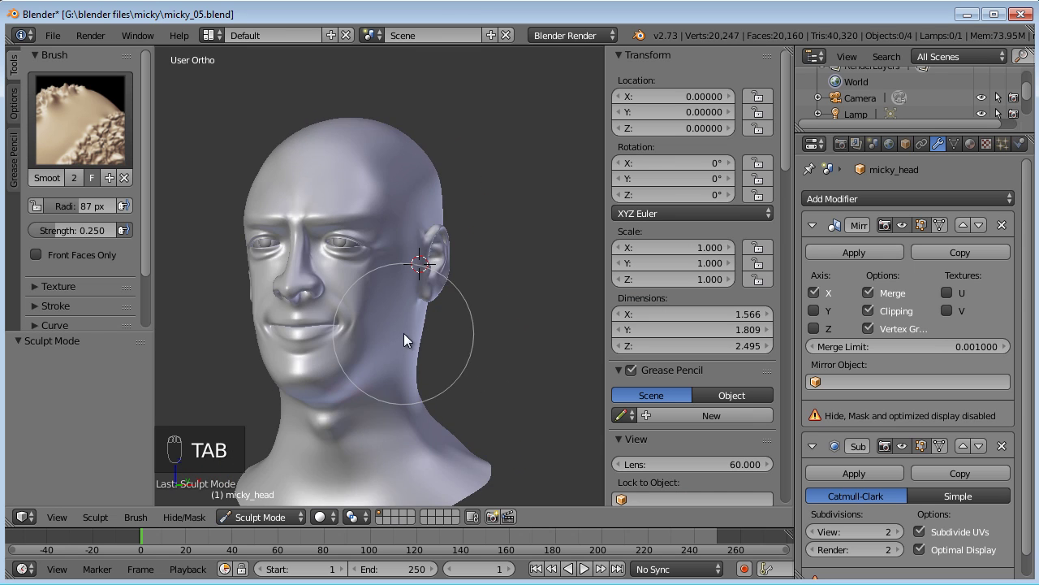
# Compare the jaw and neck with the front reference photo and add one edge loop through the side of the neck
pyautogui.press('z')
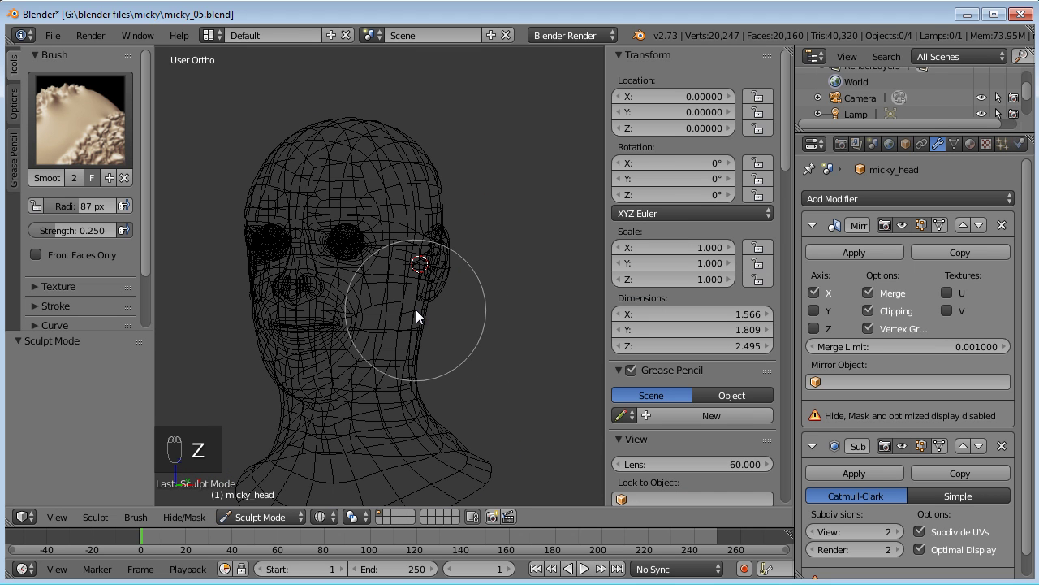
pyautogui.press('KP_1')
pyautogui.press('z')
pyautogui.press('z')
pyautogui.press('z')
pyautogui.scroll(5, 399, 340)
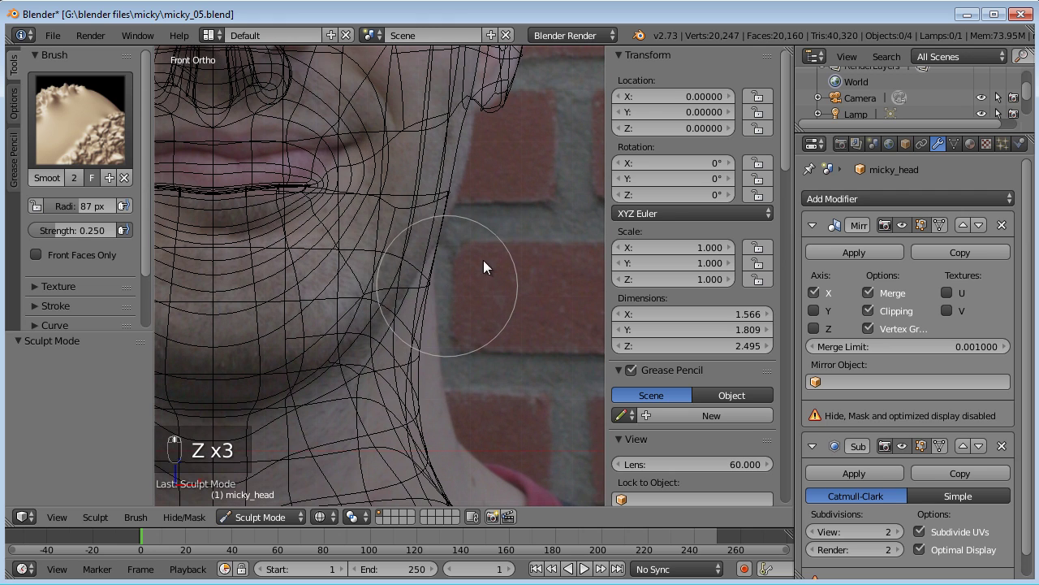
pyautogui.moveTo(411, 280)
pyautogui.mouseDown(button='middle')
pyautogui.moveTo(468, 265)
pyautogui.moveTo(374, 279)
pyautogui.moveTo(394, 311)
pyautogui.moveTo(493, 265)
pyautogui.moveTo(454, 216)
pyautogui.moveTo(438, 251)
pyautogui.moveTo(476, 322)
pyautogui.moveTo(464, 304)
pyautogui.mouseUp(button='middle')
pyautogui.press('z')
pyautogui.press('Tab')
pyautogui.moveTo(388, 333); pyautogui.dragTo(424, 348, button='middle')
pyautogui.hotkey('ctrl', 'r')
pyautogui.click(373, 336)
pyautogui.click(372, 337)
# Reposition six vertices between the jaw corner and the upper neck with proportional editing
pyautogui.rightClick(424, 327)
pyautogui.press('g')
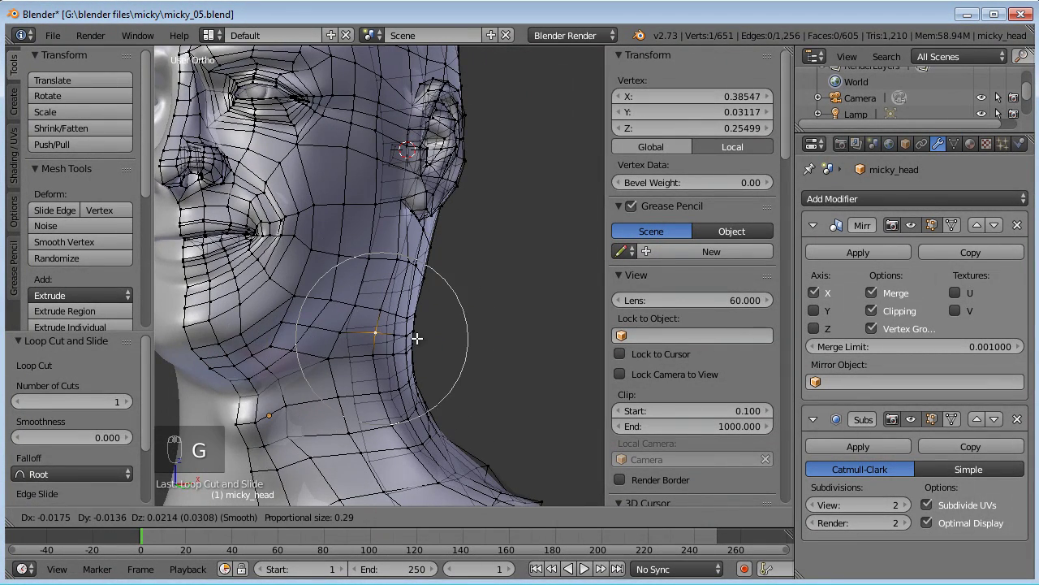
pyautogui.click(402, 334)
pyautogui.press('g')
pyautogui.click(388, 313)
pyautogui.press('g')
pyautogui.click(388, 311)
pyautogui.press('g')
pyautogui.click(364, 302)
pyautogui.press('g')
pyautogui.click(339, 311)
pyautogui.press('g')
pyautogui.click(324, 333)
# Adjust four more vertices along the jaw and neck junction from a new viewing angle
pyautogui.moveTo(324, 332); pyautogui.dragTo(438, 330, button='middle')
pyautogui.press('g')
pyautogui.click(442, 313)
pyautogui.press('g')
pyautogui.click(440, 299)
pyautogui.press('g')
pyautogui.click(427, 299)
pyautogui.press('g')
pyautogui.click(411, 285)
# Refine the transition from the jaw corner to the neck by moving two vertices below the ear
pyautogui.moveTo(411, 286); pyautogui.dragTo(422, 357, button='middle')
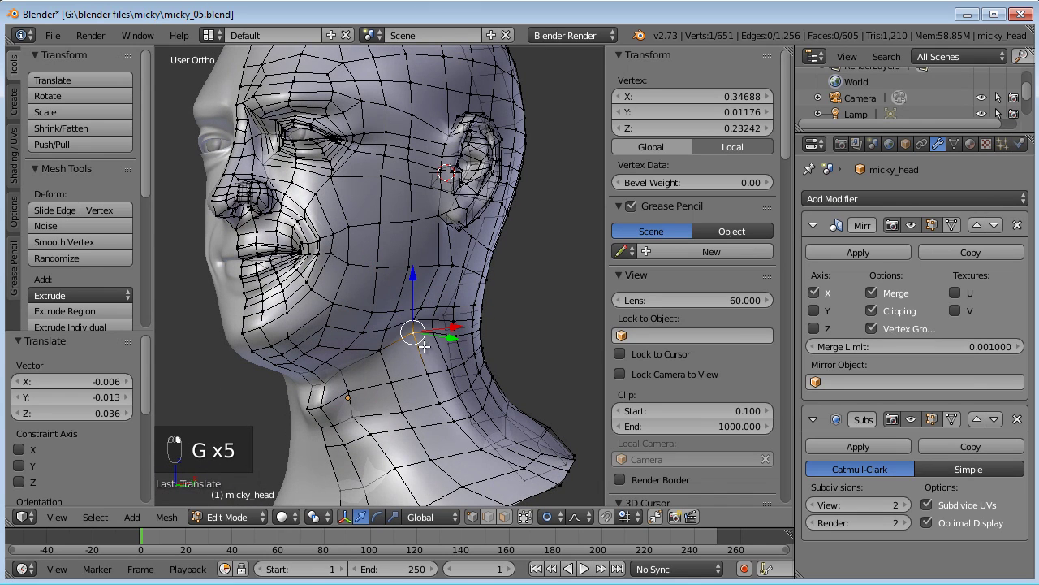
pyautogui.press('g')
pyautogui.click(454, 338)
pyautogui.rightClick(415, 318)
pyautogui.press('g')
pyautogui.click(414, 325)
pyautogui.click(458, 320)
# Pull the jaw vertex below the earlobe backward, align it with the front reference, and inspect the head in Sculpt Mode
pyautogui.scroll(-3, 464, 335)
pyautogui.scroll(6, 434, 300)
pyautogui.moveTo(466, 252); pyautogui.dragTo(513, 259, button='right')
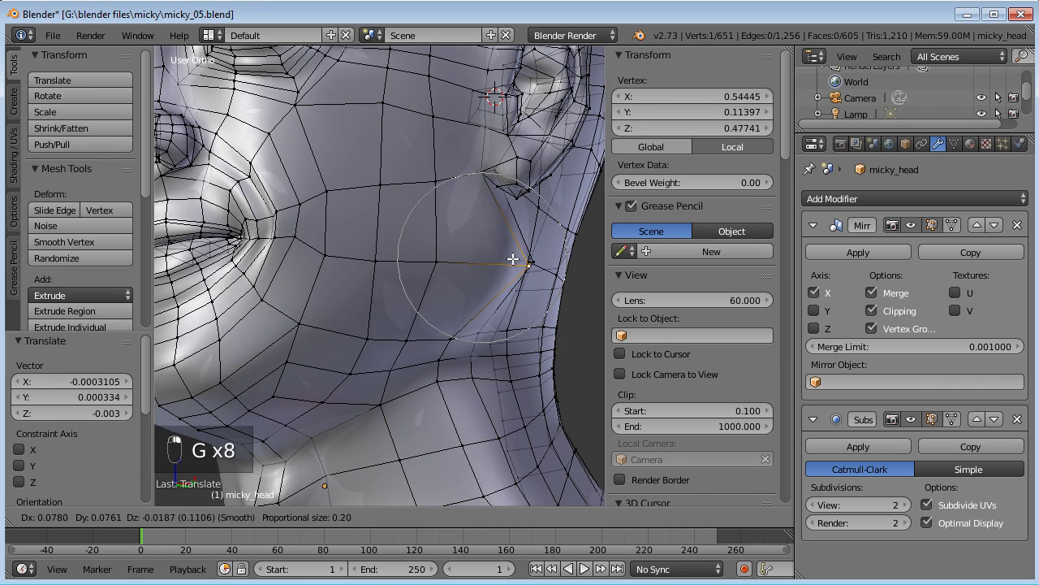
pyautogui.click(513, 258)
pyautogui.moveTo(514, 258); pyautogui.dragTo(373, 319, button='middle')
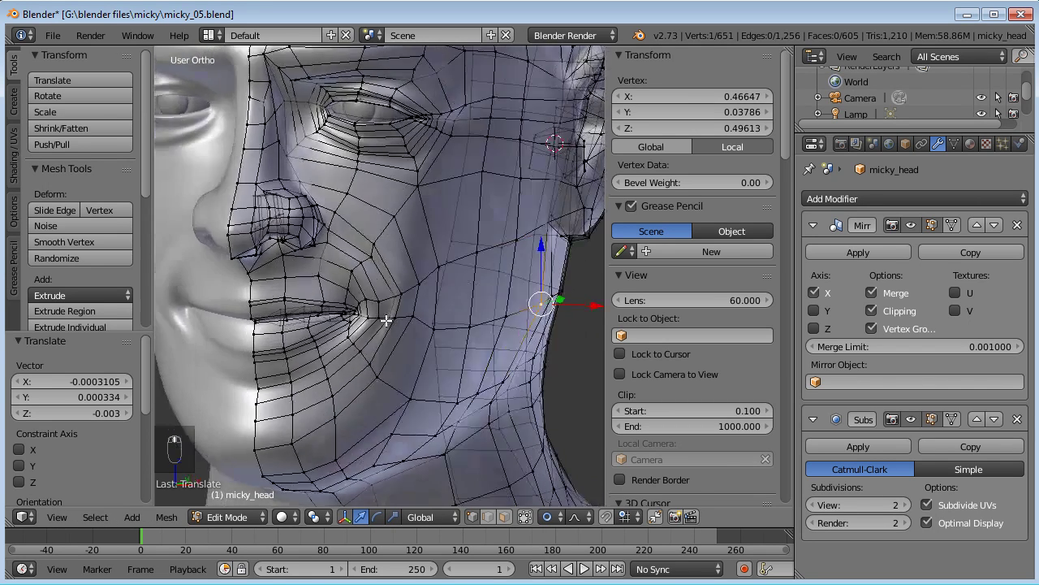
pyautogui.press('KP_1')
pyautogui.press('g')
pyautogui.click(483, 295)
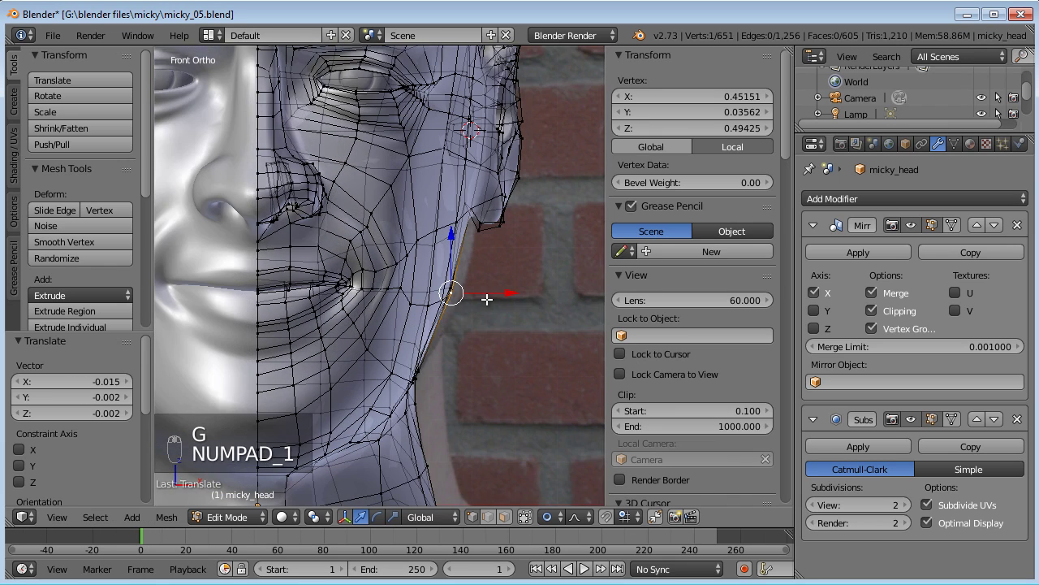
pyautogui.scroll(-4, 431, 296)
pyautogui.press('Tab')
pyautogui.moveTo(423, 308)
pyautogui.mouseDown(button='middle')
pyautogui.moveTo(508, 353)
pyautogui.moveTo(344, 343)
pyautogui.moveTo(235, 364)
pyautogui.moveTo(233, 431)
pyautogui.moveTo(255, 438)
pyautogui.moveTo(138, 170)
pyautogui.mouseUp(button='middle')
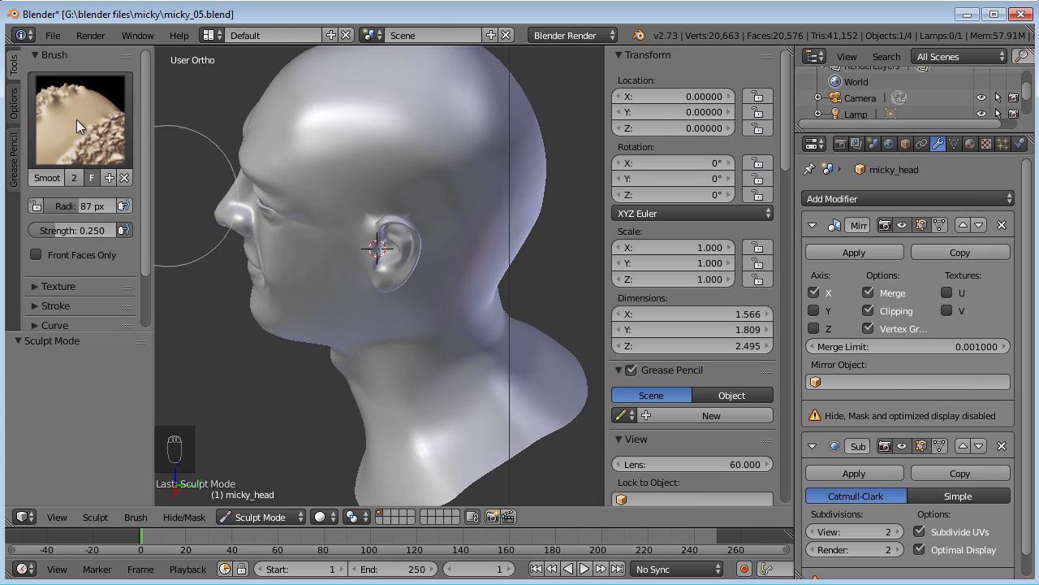
pyautogui.moveTo(360, 421)
pyautogui.mouseDown(button='middle')
pyautogui.moveTo(362, 379)
pyautogui.moveTo(374, 369)
pyautogui.moveTo(593, 373)
pyautogui.moveTo(603, 354)
pyautogui.mouseUp(button='middle')
# Return to Edit Mode and pull three vertices on the side of the neck inward with proportional editing
pyautogui.press('Tab')
pyautogui.moveTo(76, 354); pyautogui.dragTo(415, 373, button='middle')
pyautogui.rightClick(427, 359)
pyautogui.press('g')
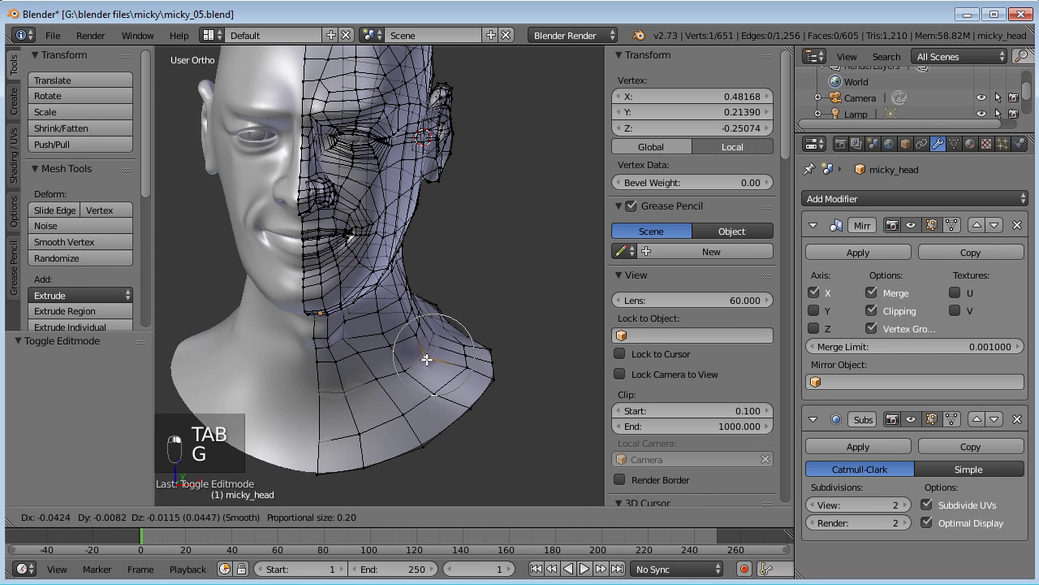
pyautogui.click(425, 360)
pyautogui.press('g')
pyautogui.scroll(-3, 403, 336)
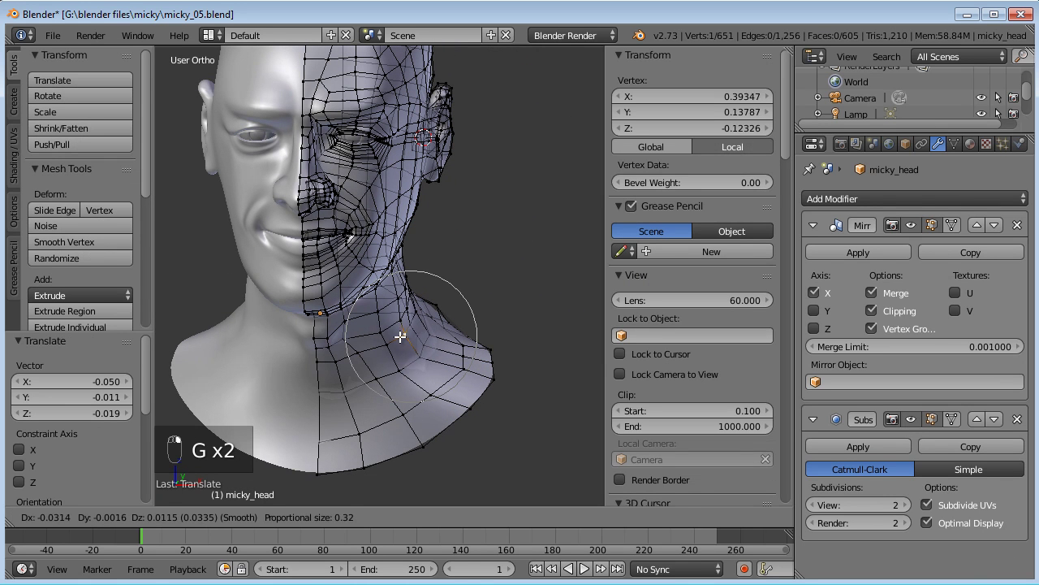
pyautogui.click(395, 336)
pyautogui.press('g')
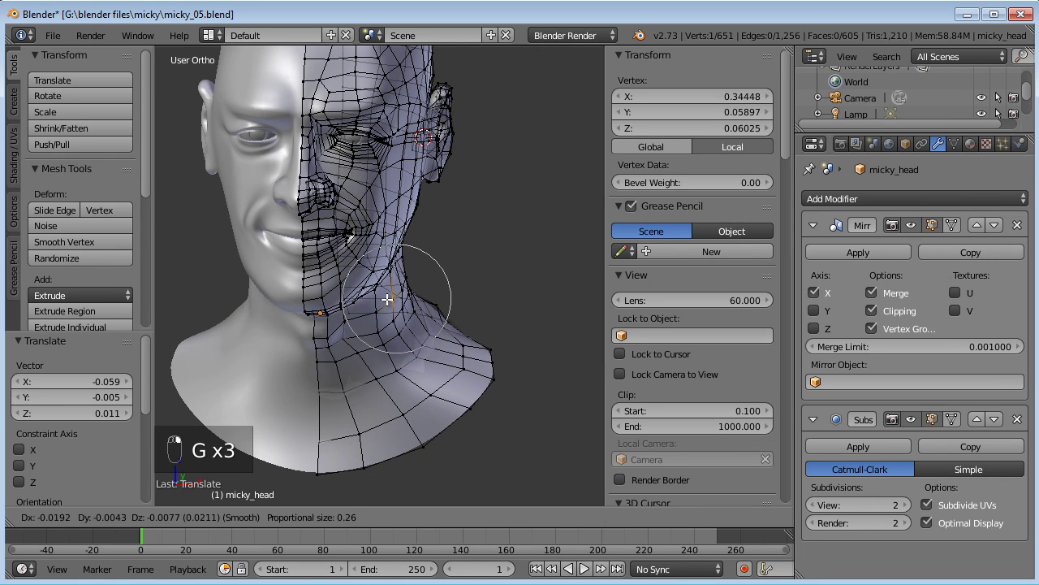
pyautogui.click(385, 299)
# Move a vertex near the lower front edge of the neck base toward the midline by about 0.090 in X
pyautogui.moveTo(384, 299); pyautogui.dragTo(392, 370, button='middle')
pyautogui.rightClick(391, 373)
pyautogui.rightClick(405, 419)
pyautogui.press('g')
pyautogui.click(386, 422)
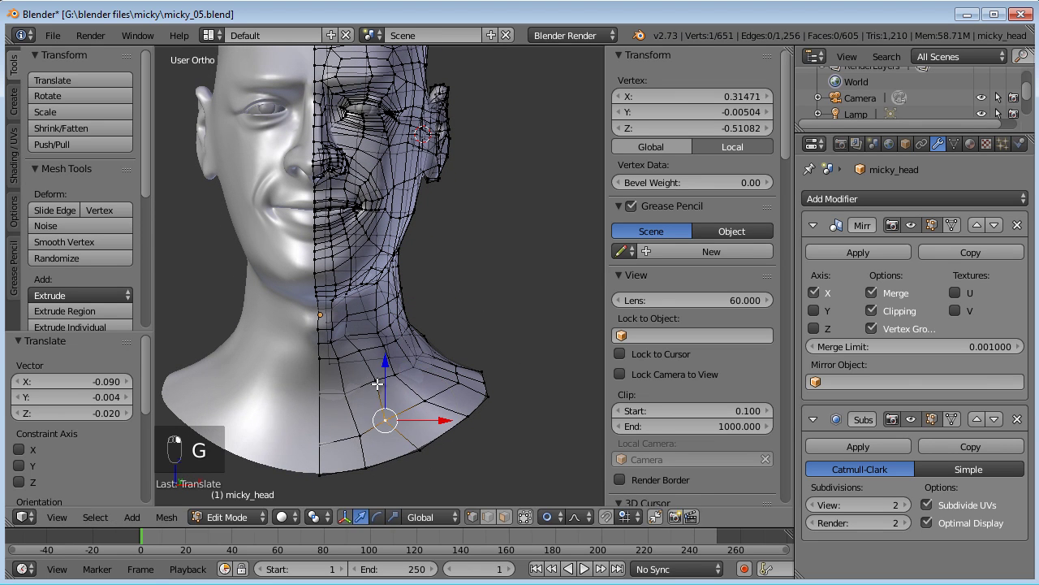
# Move three vertices on the front and side of the lower neck, above the base edge, slightly toward the midline
pyautogui.rightClick(376, 379)
pyautogui.press('g')
pyautogui.click(366, 379)
pyautogui.rightClick(398, 379)
pyautogui.press('g')
pyautogui.click(393, 379)
pyautogui.rightClick(435, 408)
pyautogui.press('g')
pyautogui.click(426, 408)
# Reposition the front vertices along the neck's lower edge, pulling the last one forward by about 0.073 in Y
pyautogui.rightClick(459, 424)
pyautogui.press('g')
pyautogui.click(434, 438)
pyautogui.press('g')
pyautogui.click(381, 457)
pyautogui.moveTo(382, 457); pyautogui.dragTo(308, 436, button='middle')
pyautogui.press('g')
pyautogui.click(293, 433)
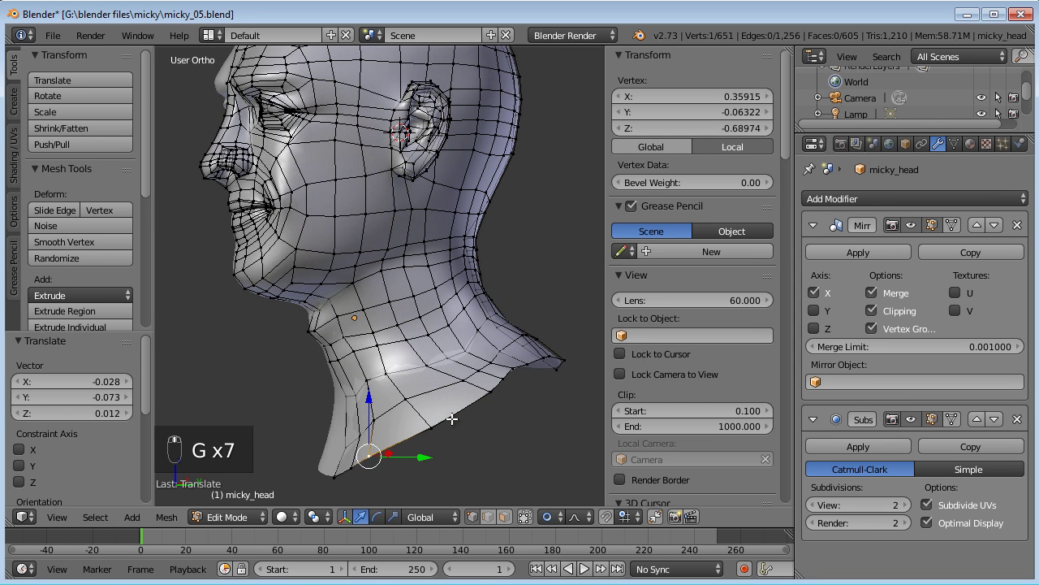
# Pull the vertices on the side of the neck's lower edge inward and forward to even out the base contour
pyautogui.press('g')
pyautogui.click(457, 402)
pyautogui.moveTo(458, 402); pyautogui.dragTo(389, 411, button='middle')
pyautogui.press('g')
pyautogui.click(443, 402)
pyautogui.press('g')
pyautogui.click(432, 399)
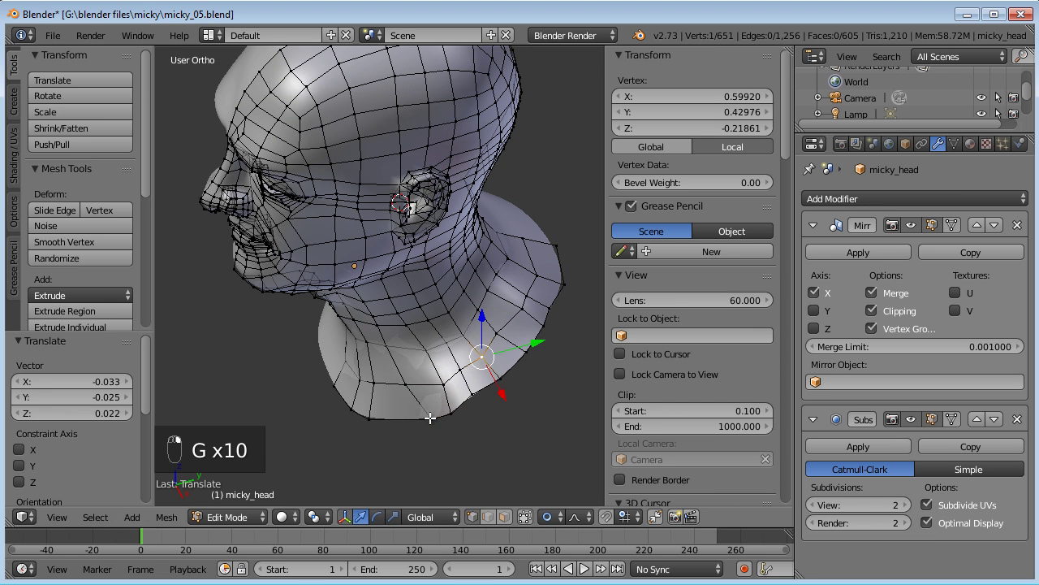
# Adjust the remaining side vertices around the shoulder end of the neck base, raising the outer edge vertices slightly
pyautogui.press('g')
pyautogui.click(404, 417)
pyautogui.press('g')
pyautogui.click(426, 378)
pyautogui.moveTo(426, 378); pyautogui.dragTo(497, 340, button='middle')
pyautogui.press('g')
pyautogui.rightClick(437, 360)
pyautogui.rightClick(432, 363)
pyautogui.press('g')
pyautogui.click(442, 354)
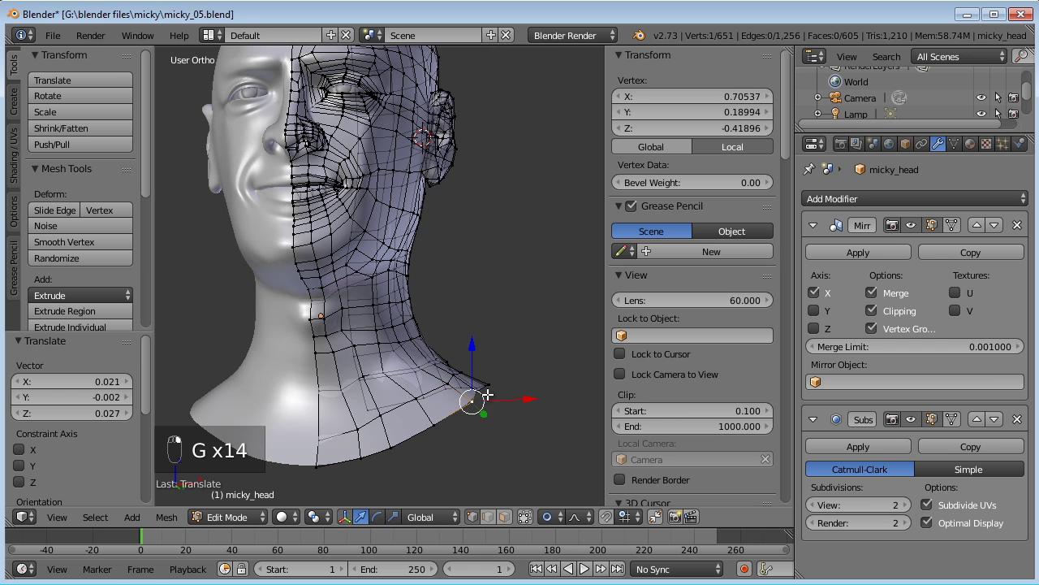
pyautogui.press('g')
pyautogui.click(480, 378)
# Return to Sculpt Mode and smooth the side of the neck below the jaw with the Smooth brush
pyautogui.press('Tab')
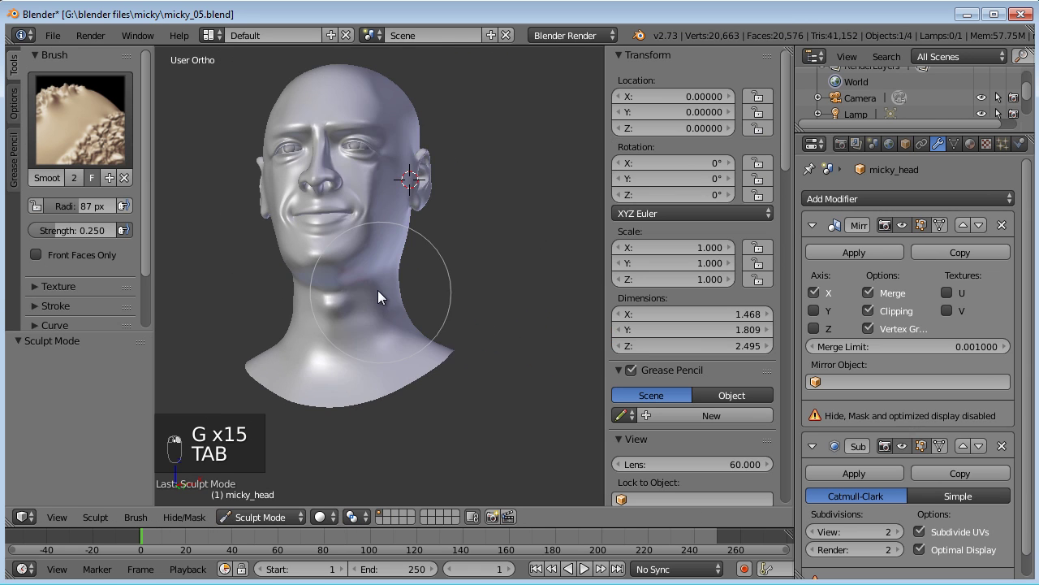
pyautogui.moveTo(452, 328)
pyautogui.mouseDown(button='middle')
pyautogui.moveTo(453, 348)
pyautogui.moveTo(274, 355)
pyautogui.moveTo(377, 365)
pyautogui.moveTo(243, 383)
pyautogui.mouseUp(button='middle')
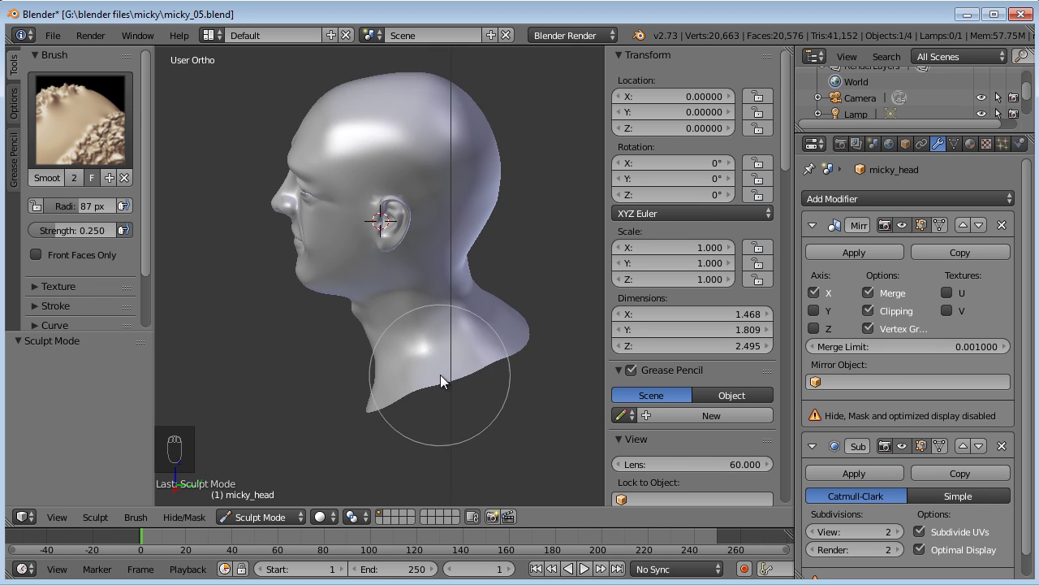
pyautogui.scroll(4, 454, 358)
pyautogui.moveTo(474, 348)
pyautogui.mouseDown()
pyautogui.moveTo(532, 294)
pyautogui.moveTo(436, 399)
pyautogui.moveTo(411, 323)
pyautogui.mouseUp()
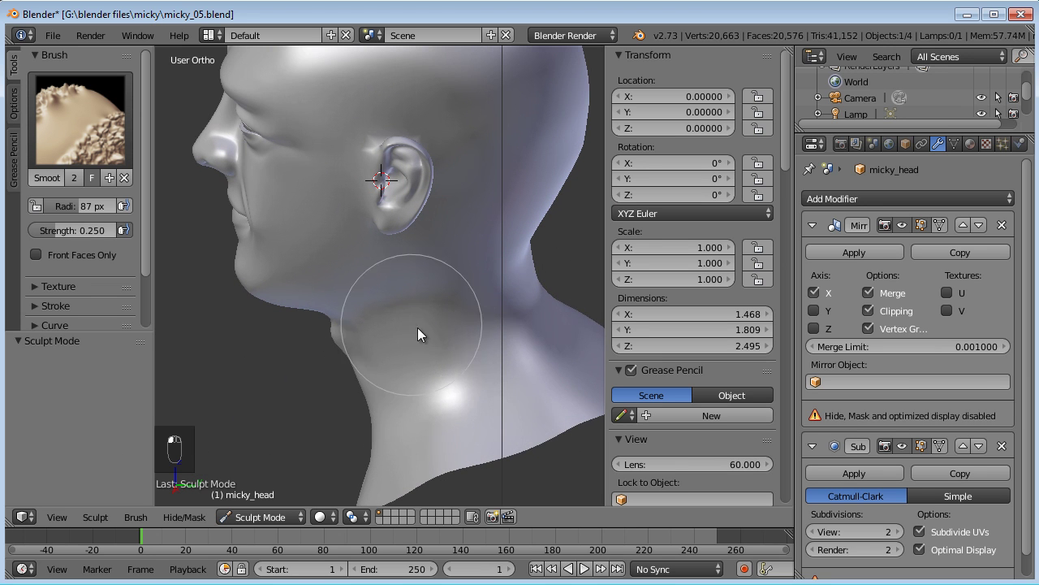
pyautogui.moveTo(411, 323); pyautogui.dragTo(495, 275, button='middle')
pyautogui.moveTo(371, 330)
pyautogui.mouseDown(button='middle')
pyautogui.moveTo(357, 330)
pyautogui.moveTo(365, 344)
pyautogui.moveTo(426, 364)
pyautogui.mouseUp(button='middle')
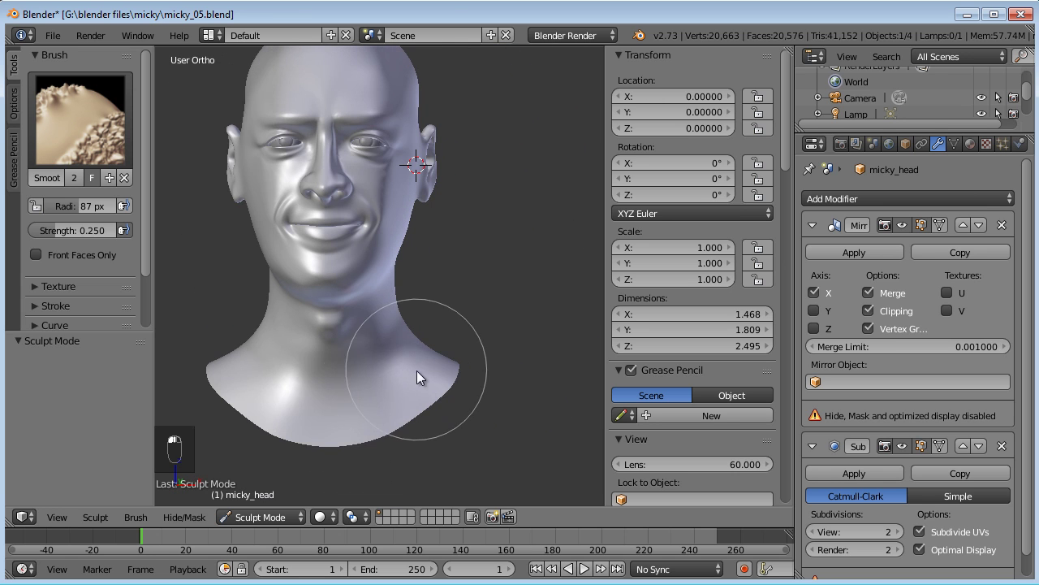
pyautogui.moveTo(424, 279); pyautogui.dragTo(391, 322, button='middle')
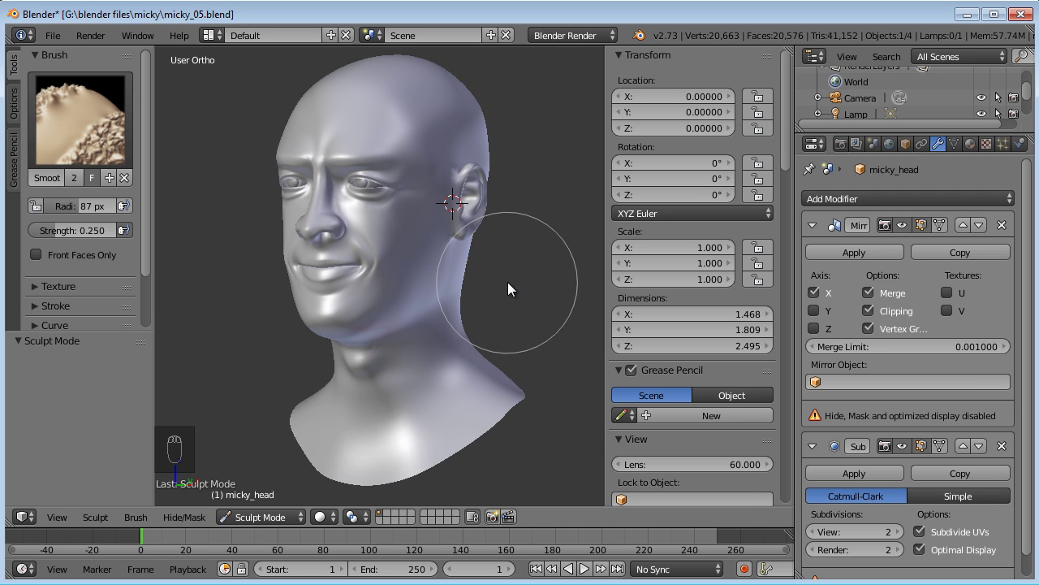
# Save the file micky_05.blend and switch the head to Object Mode with nothing selected
pyautogui.click(61, 34)
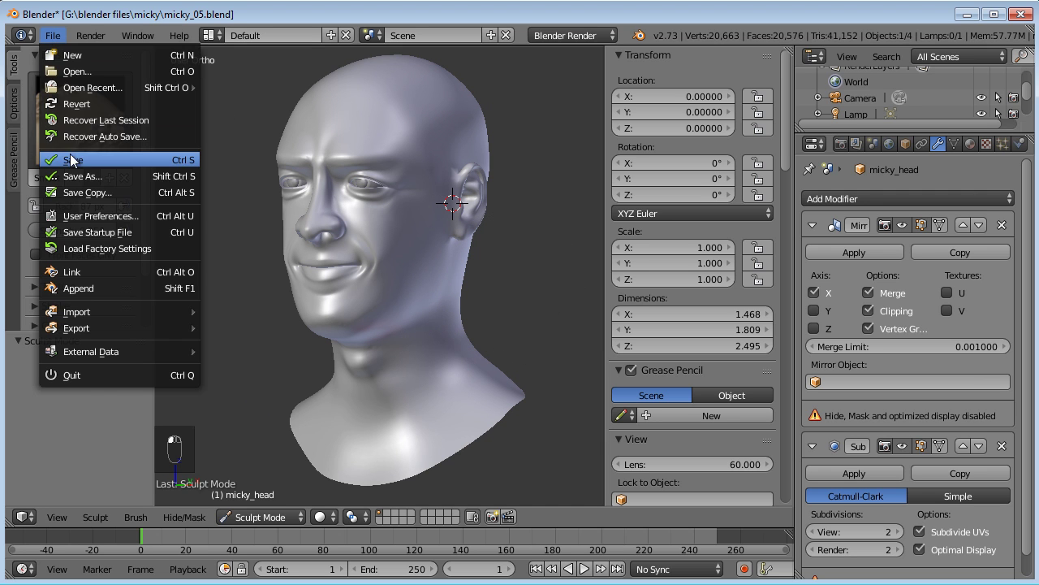
pyautogui.click(174, 157)
pyautogui.click(233, 512)
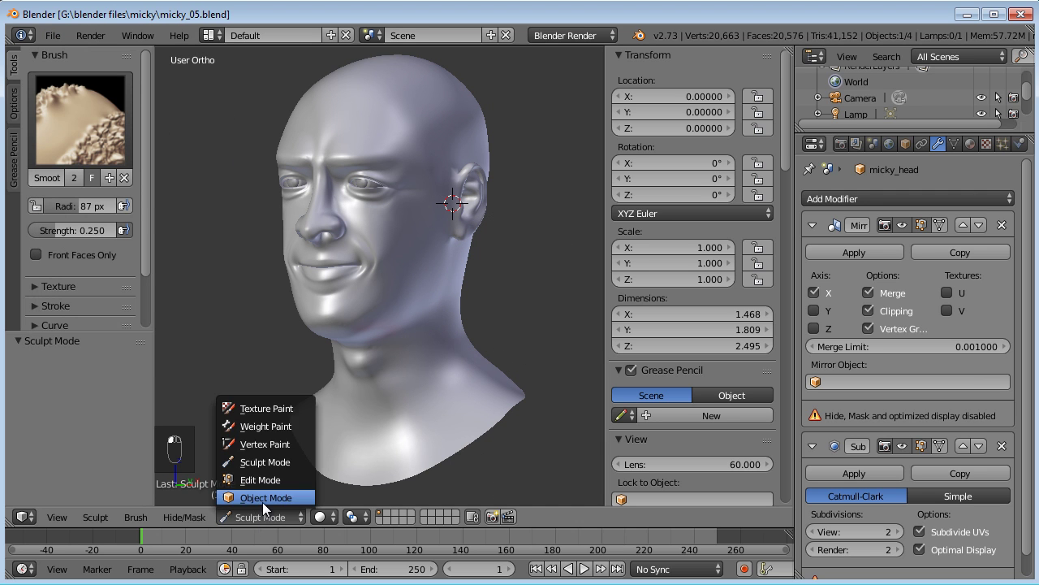
pyautogui.click(263, 503)
pyautogui.hotkey('ctrl', 's')
pyautogui.press('a')
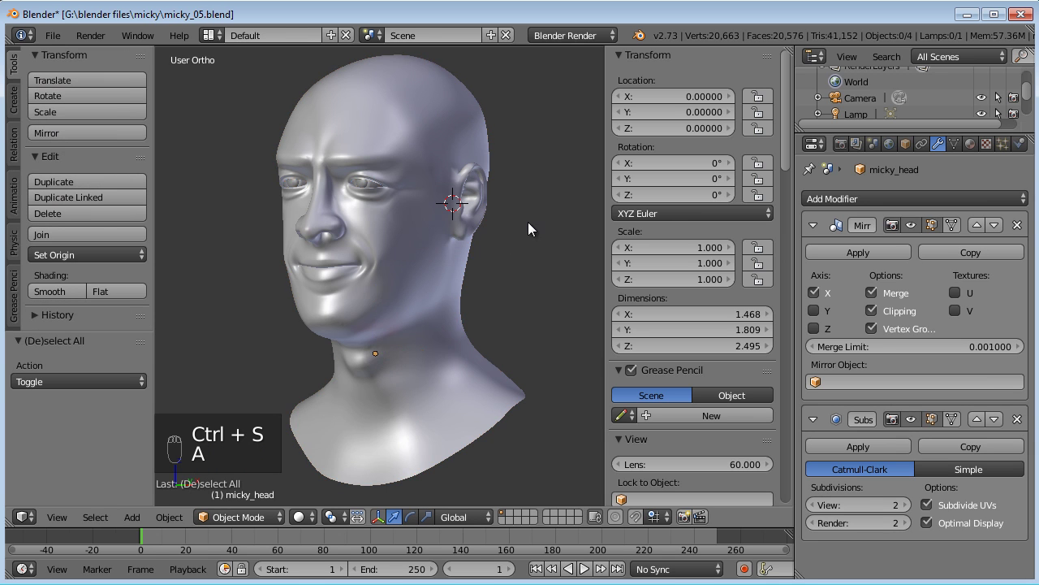
pyautogui.moveTo(505, 234); pyautogui.dragTo(497, 233, button='middle')
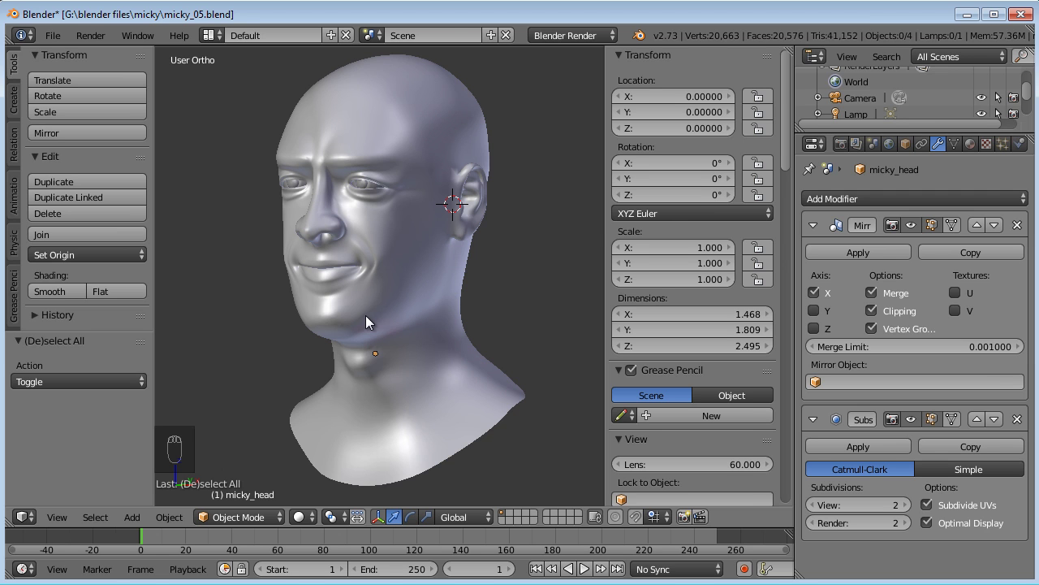
# Lower the vertex beneath the lower lip in Edit Mode, using a proportional size of about 0.11
pyautogui.scroll(5, 349, 298)
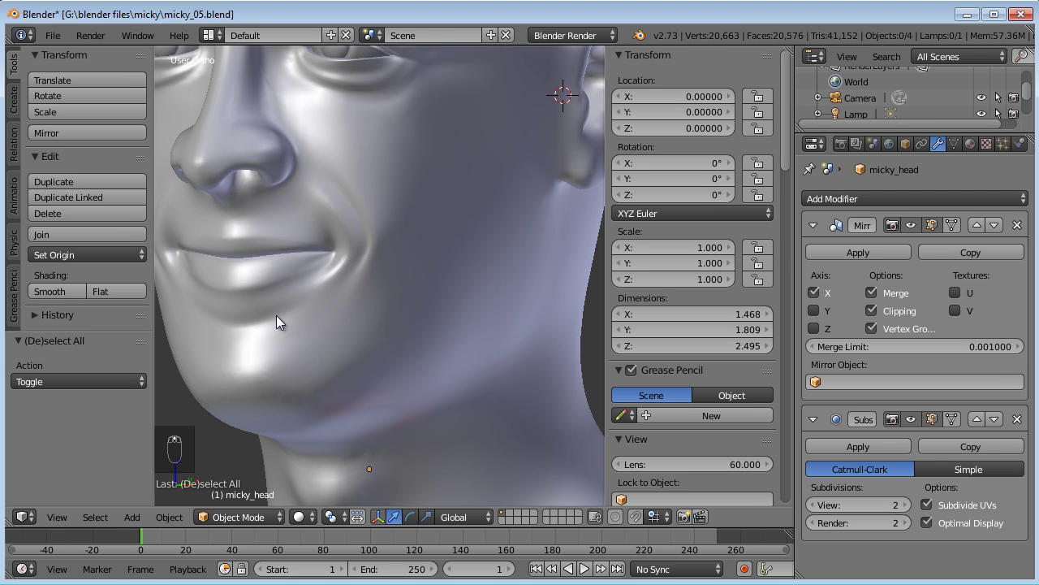
pyautogui.press('Tab')
pyautogui.keyDown('shift'); pyautogui.moveTo(278, 324); pyautogui.dragTo(319, 298, button='middle'); pyautogui.keyUp('shift')
pyautogui.rightClick(350, 292)
pyautogui.press('g')
pyautogui.rightClick(350, 294)
pyautogui.press('g')
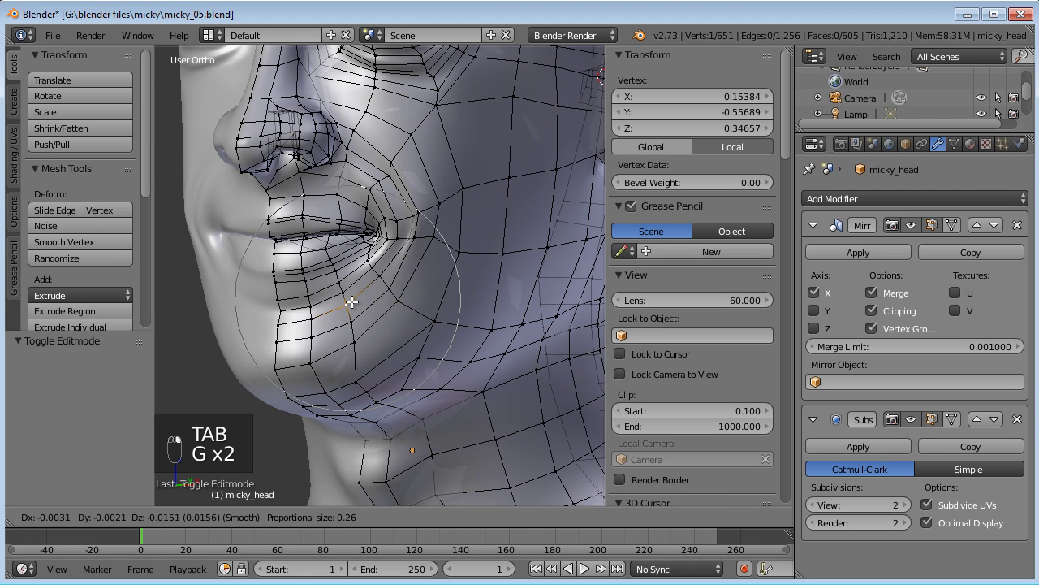
pyautogui.scroll(9, 352, 302)
pyautogui.click(347, 295)
pyautogui.press('g')
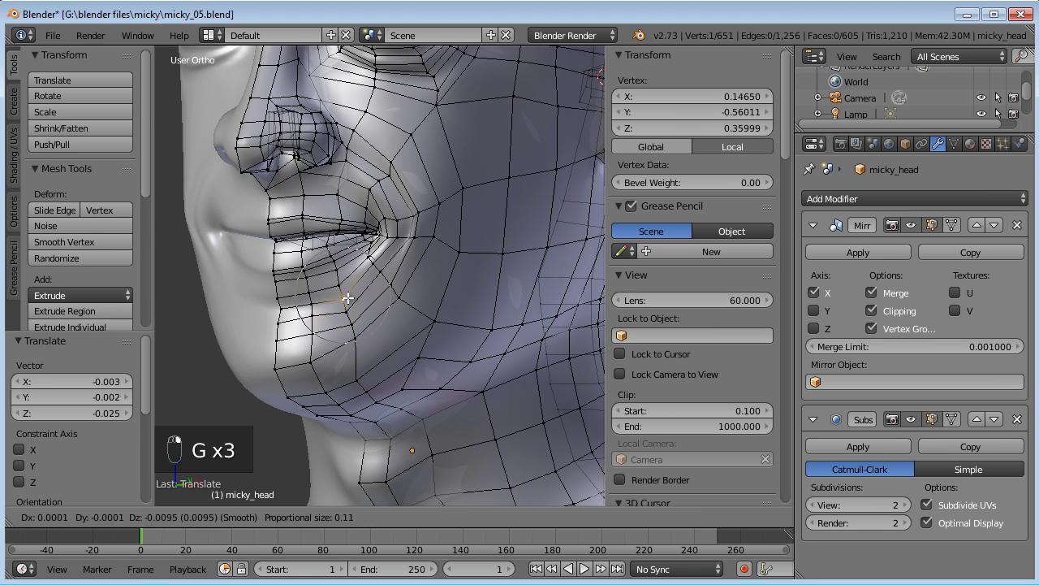
pyautogui.click(347, 296)
# Lower the vertices of the chin crease row, from the midline outward beneath the lower lip
pyautogui.rightClick(277, 294)
pyautogui.press('g')
pyautogui.click(277, 301)
pyautogui.press('g')
pyautogui.click(280, 307)
pyautogui.press('g')
pyautogui.click(313, 310)
pyautogui.press('g')
pyautogui.click(333, 311)
# Nudge the vertex below the mouth corner slightly inward and up, and return to Object Mode
pyautogui.rightClick(389, 283)
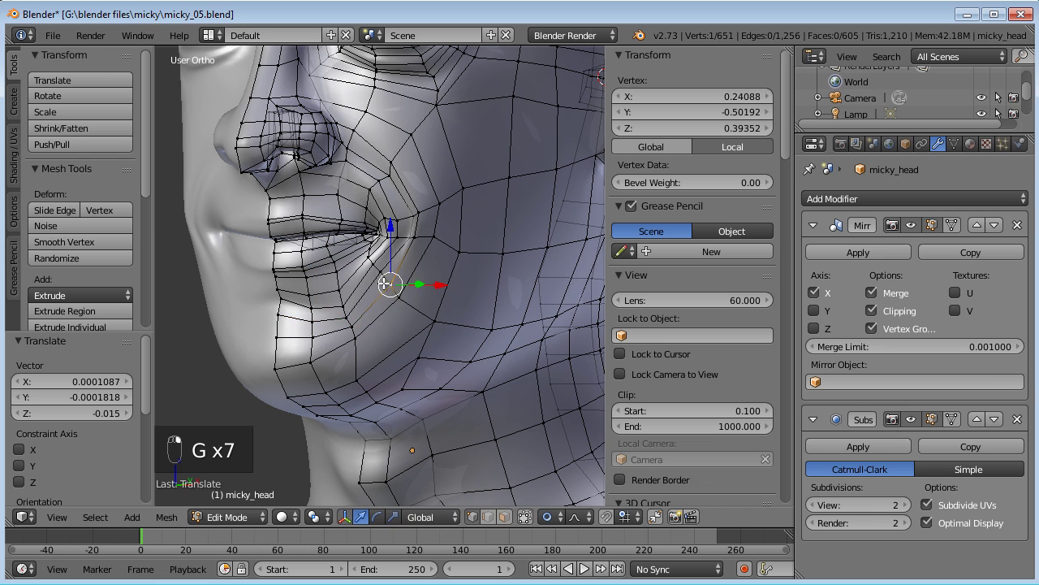
pyautogui.press('g')
pyautogui.click(388, 284)
pyautogui.press('g')
pyautogui.click(386, 280)
pyautogui.press('Tab')
# Deselect the head and save the changes over the existing micky_05.blend file
pyautogui.scroll(-3, 385, 288)
pyautogui.press('a')
pyautogui.press('a')
pyautogui.hotkey('ctrl', 's')
pyautogui.click(406, 285)
pyautogui.moveTo(452, 259); pyautogui.dragTo(443, 257, button='middle')
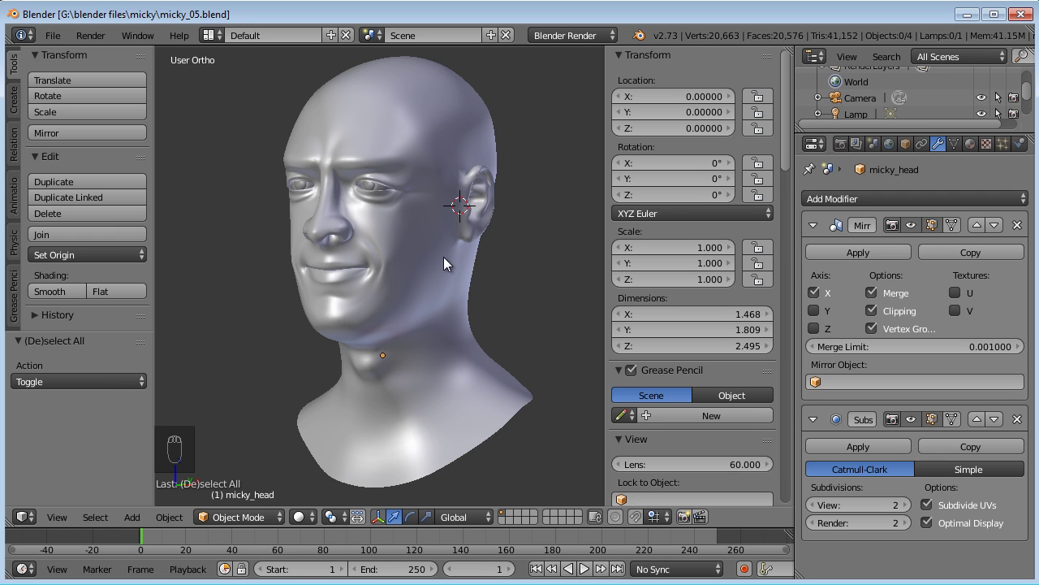
pyautogui.moveTo(434, 257); pyautogui.dragTo(454, 321, button='middle')
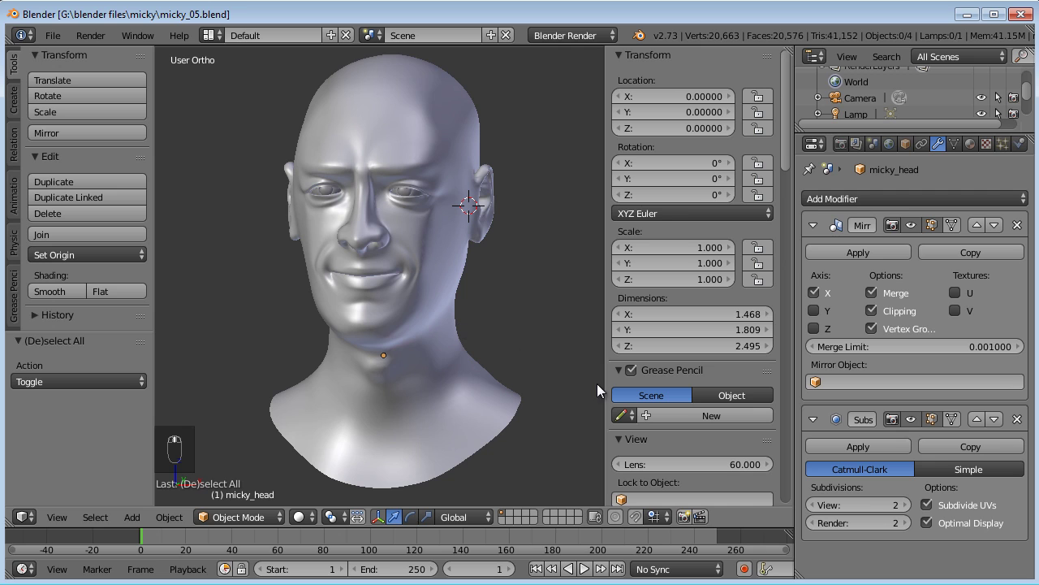